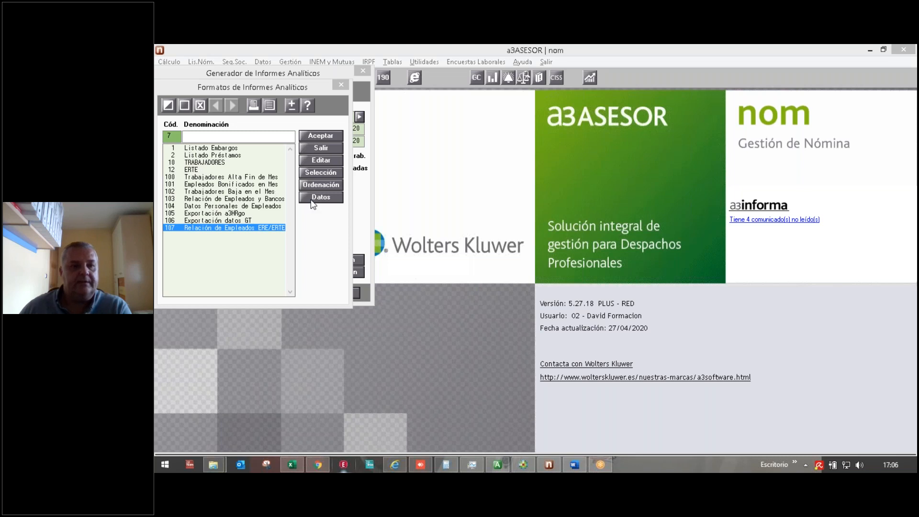
Step: Leave the data field selection unchanged and choose report format 10 TRABAJADORES
click(312, 200)
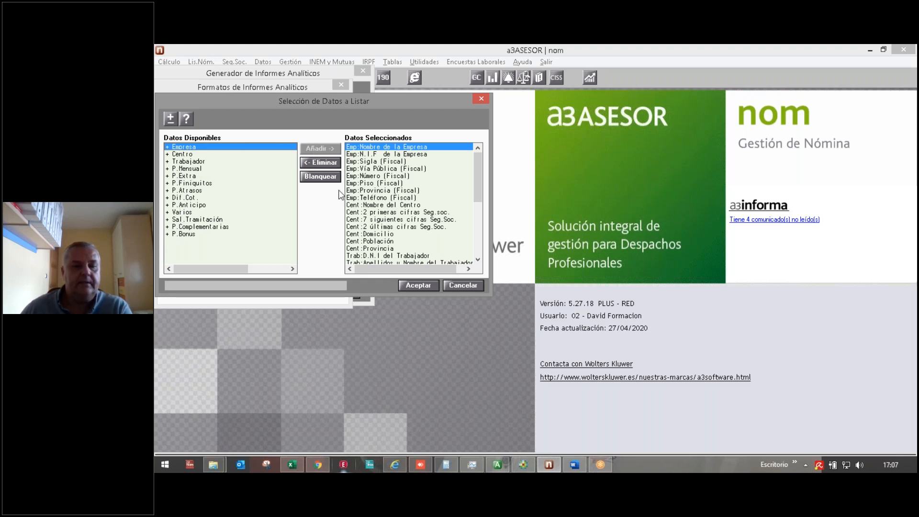
click(461, 286)
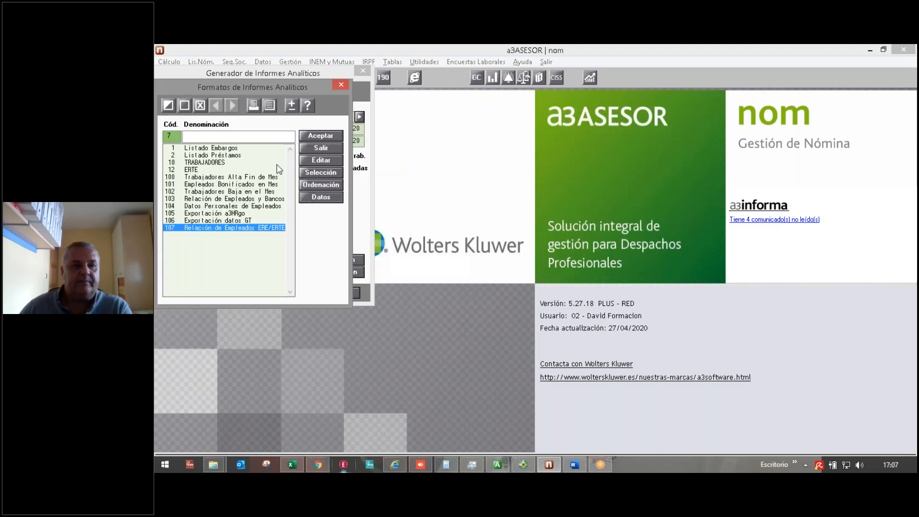
click(185, 163)
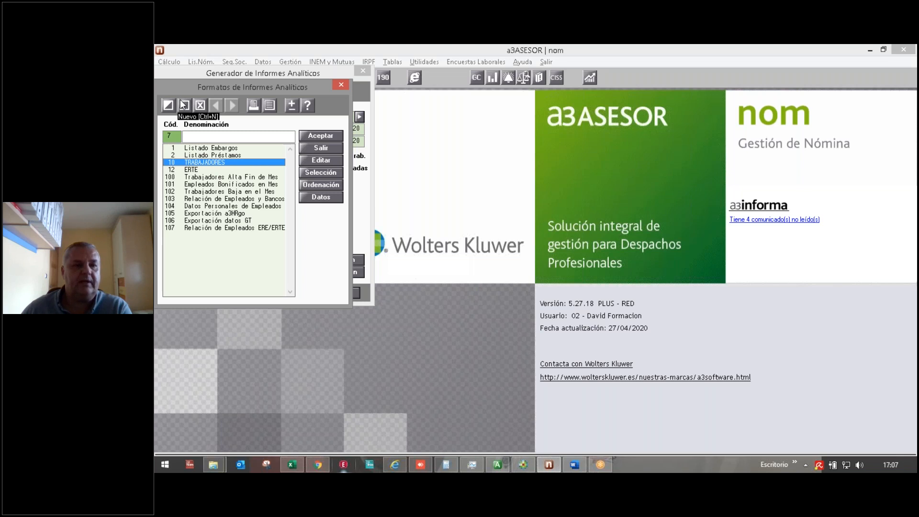
click(315, 160)
drag(507, 308, 913, 455)
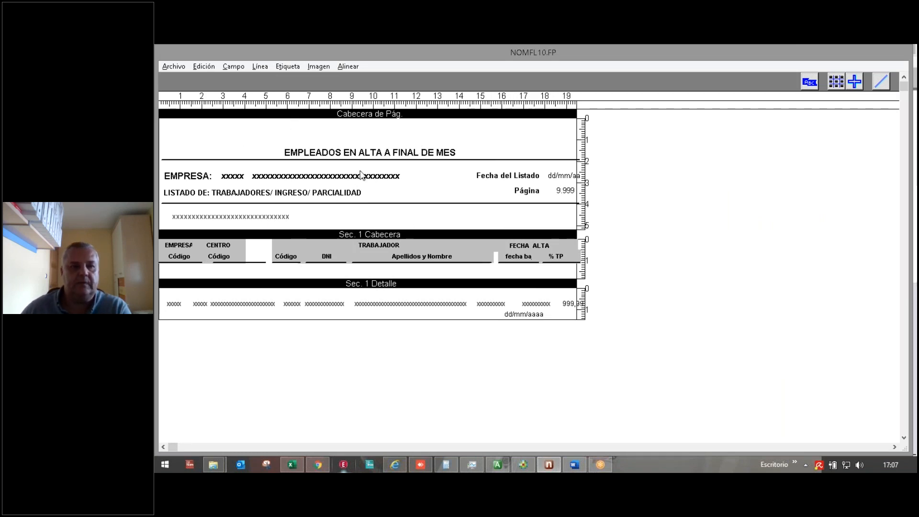
click(228, 67)
mouse_move(235, 80)
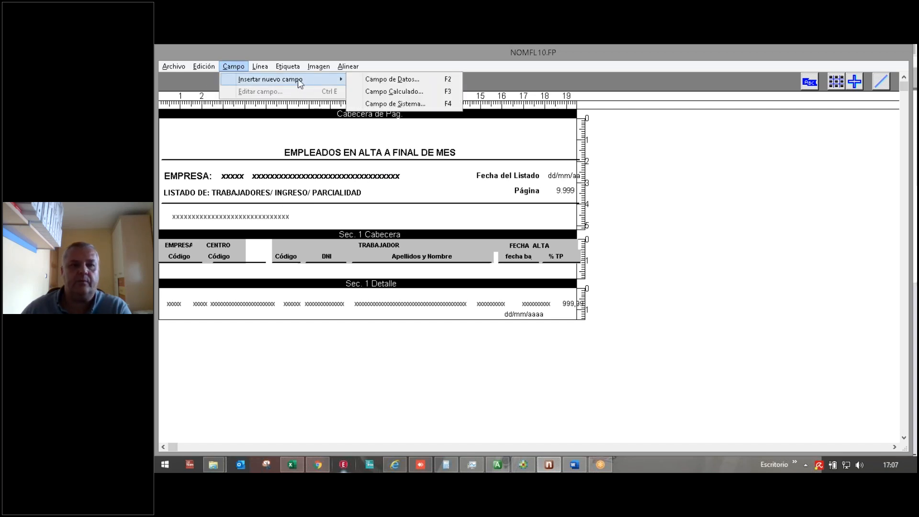
click(381, 80)
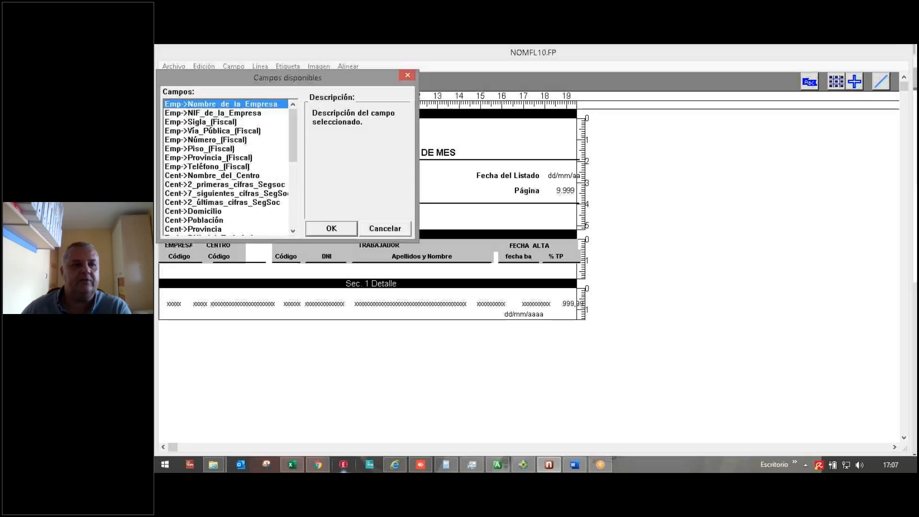
mouse_move(294, 151)
mouse_down()
mouse_move(293, 199)
mouse_move(294, 145)
mouse_up()
click(188, 159)
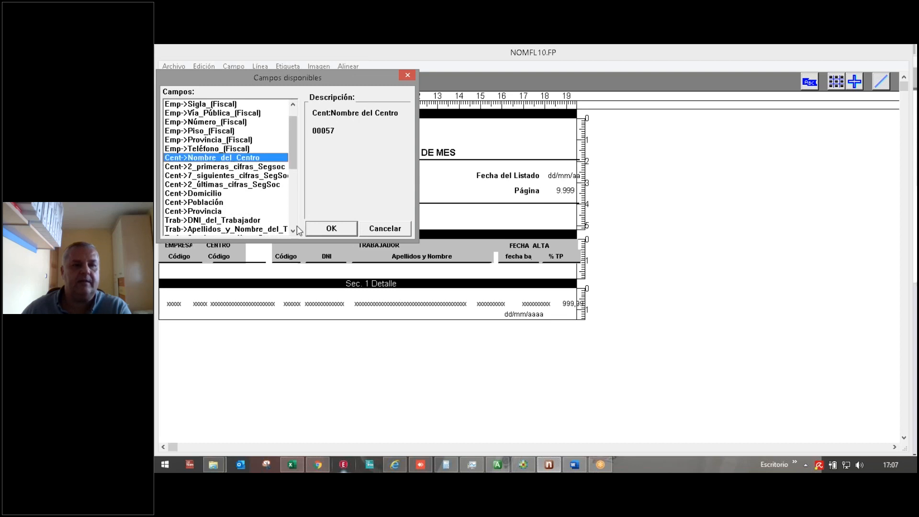
click(330, 229)
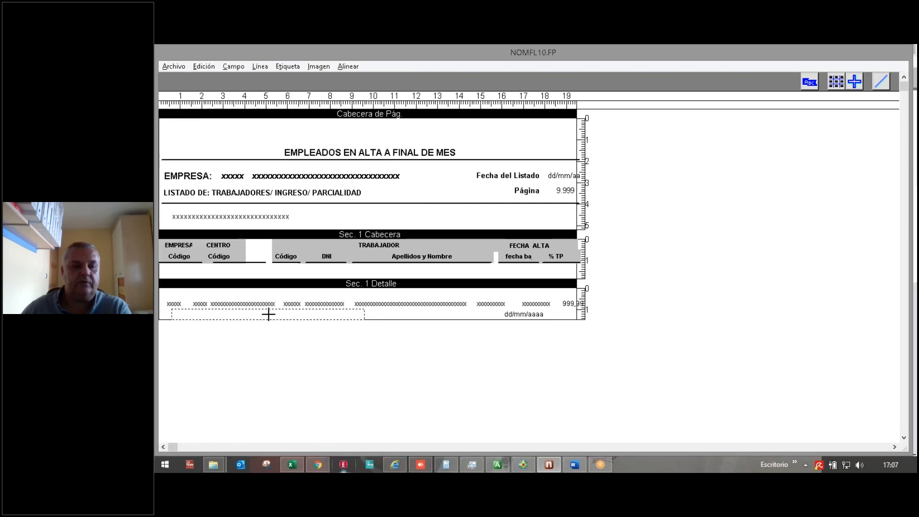
click(315, 313)
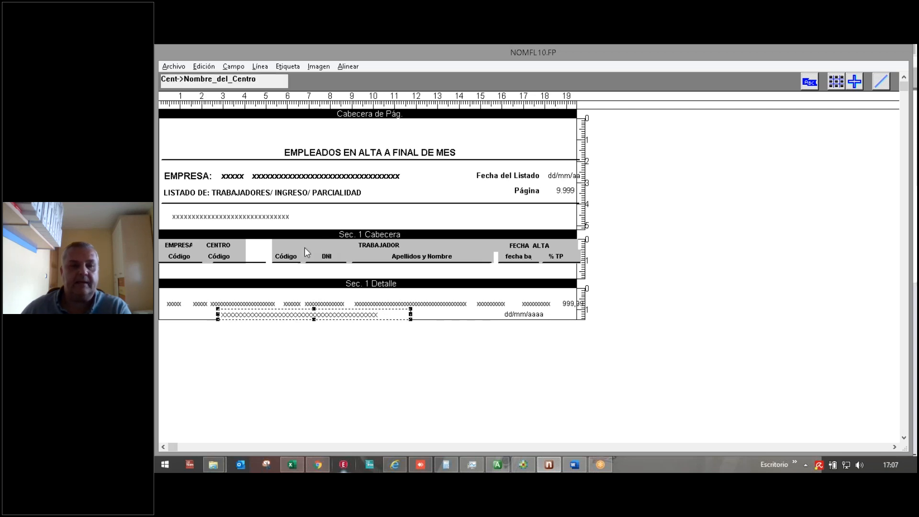
click(377, 246)
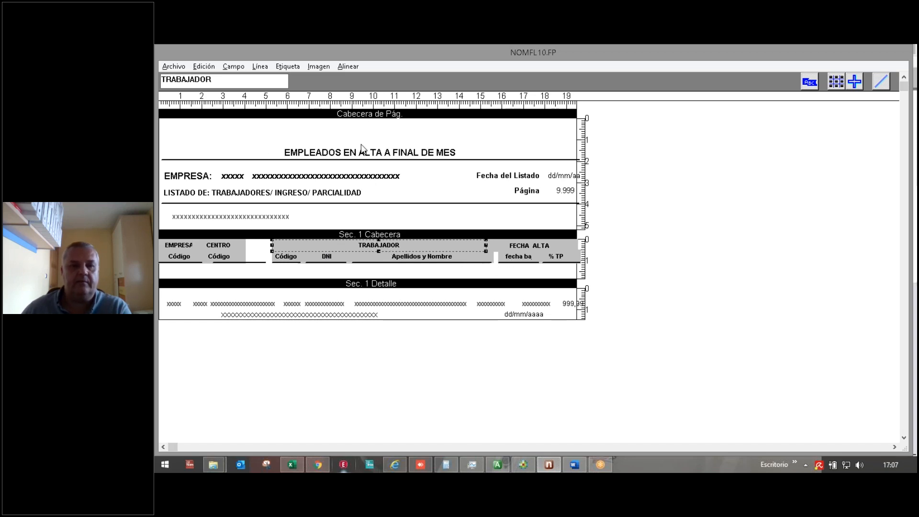
click(177, 70)
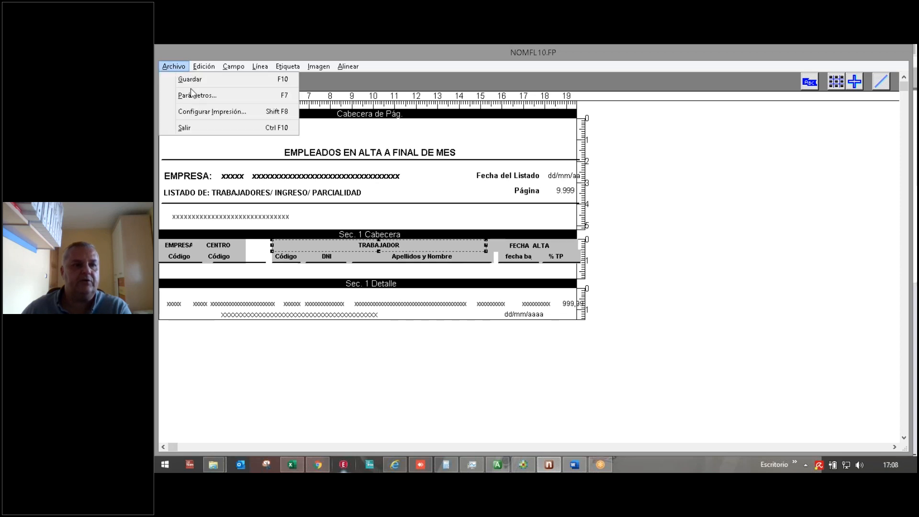
click(200, 130)
click(545, 290)
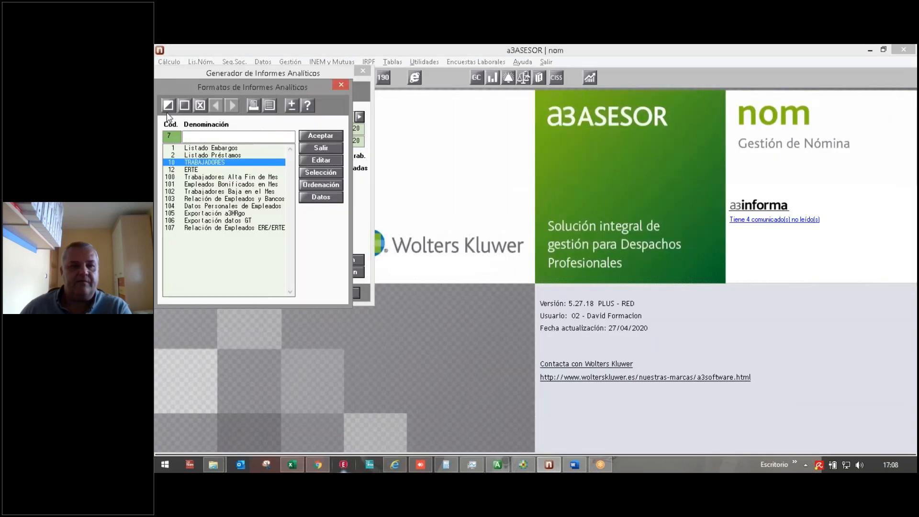
Step: Preview the TRABAJADORES employee listing on screen, close it, and return to the formats list
click(320, 136)
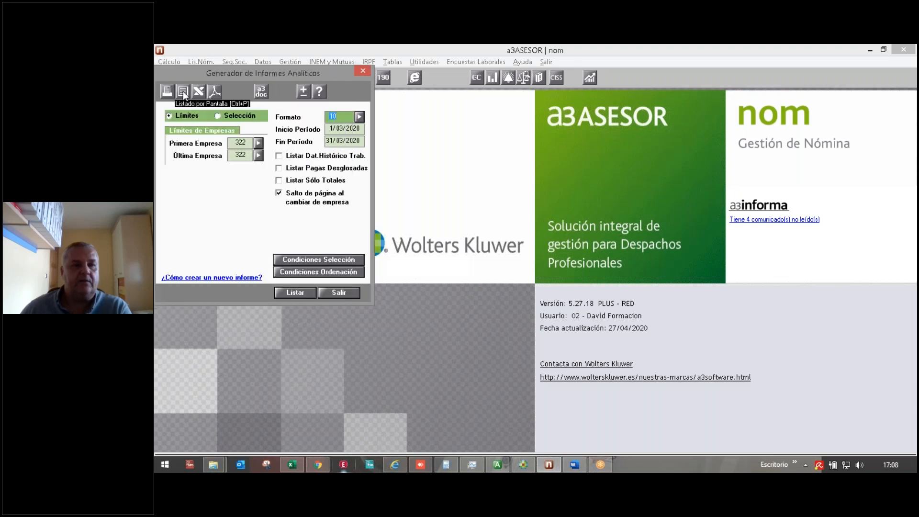
click(183, 91)
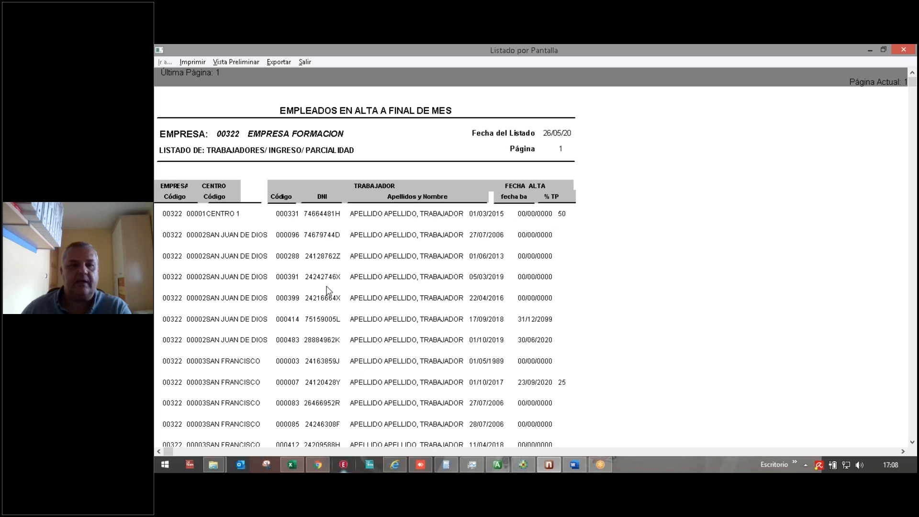
click(304, 63)
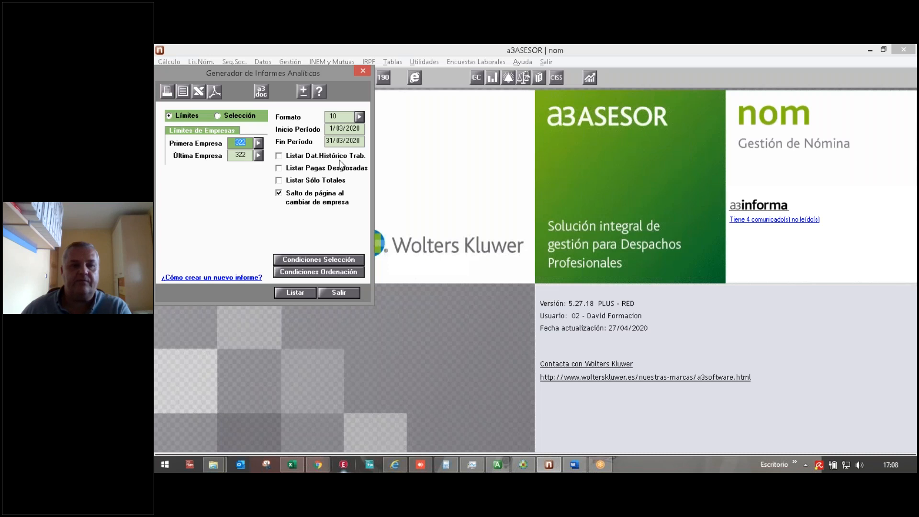
click(359, 117)
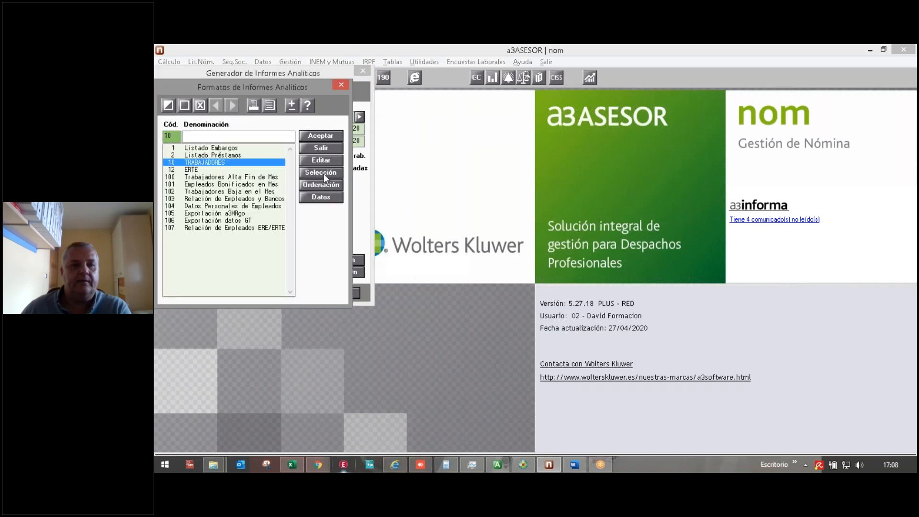
Step: Inspect the TRABAJADORES selection and sorting conditions without changing them
click(321, 172)
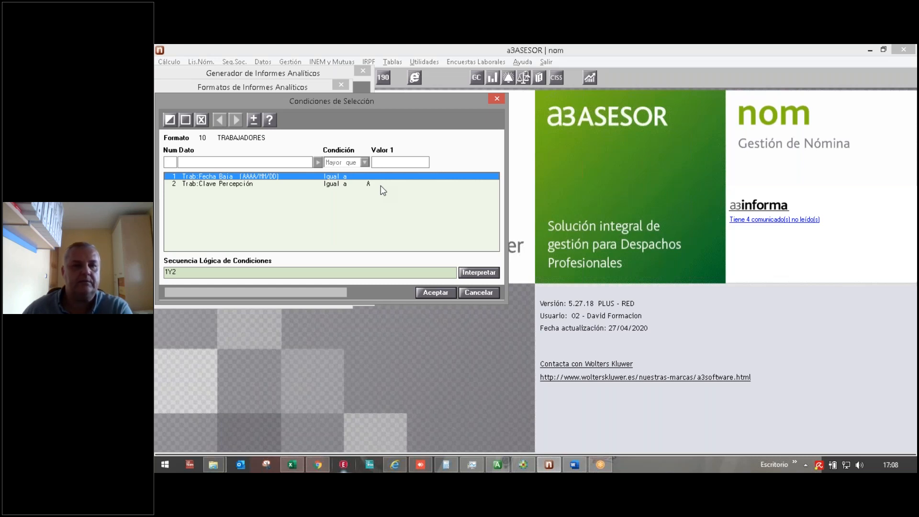
click(473, 291)
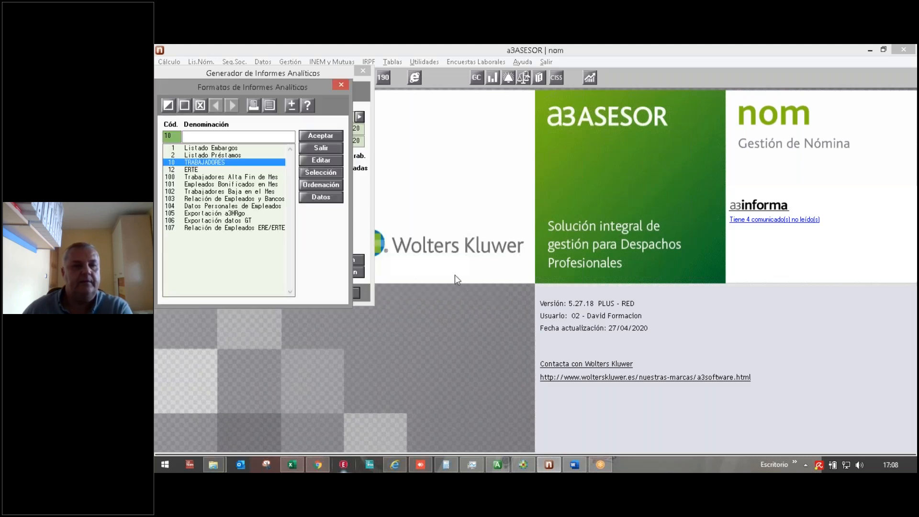
click(318, 185)
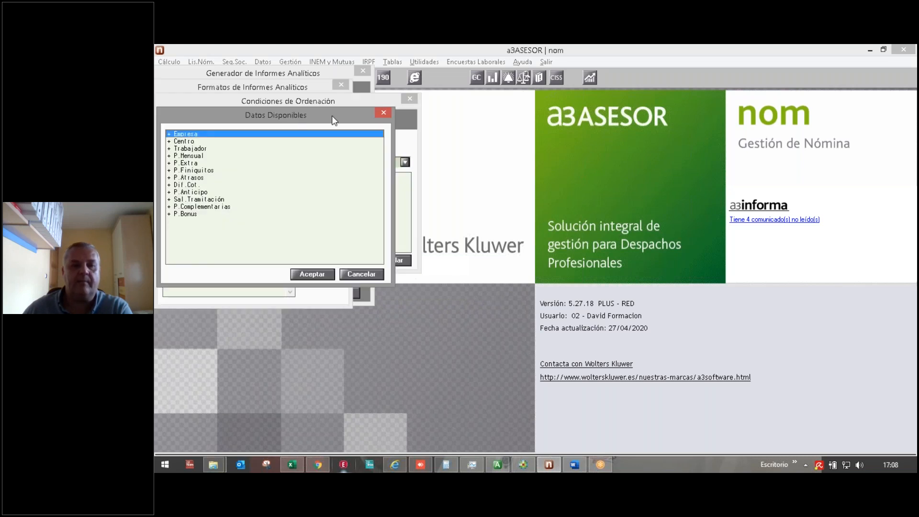
click(382, 114)
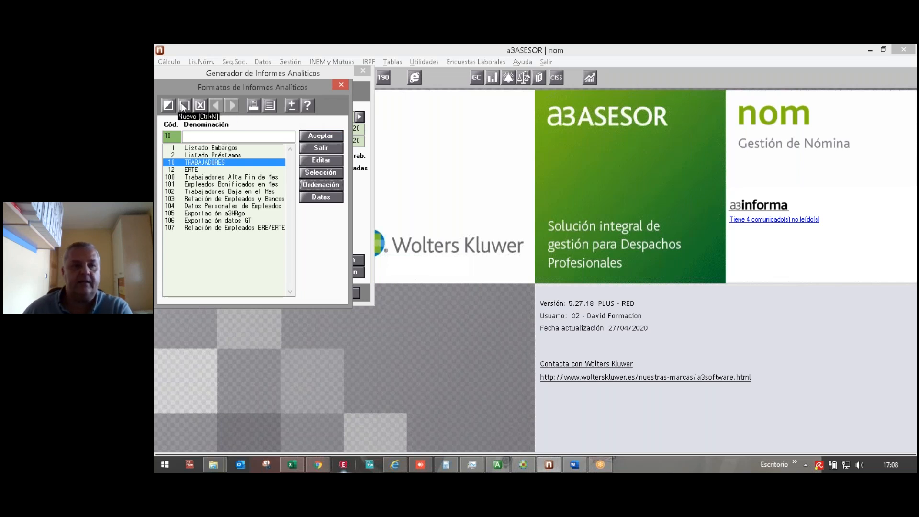
Step: Delete the Fecha Baja condition, keeping only Clave Percepción equal to A
click(306, 170)
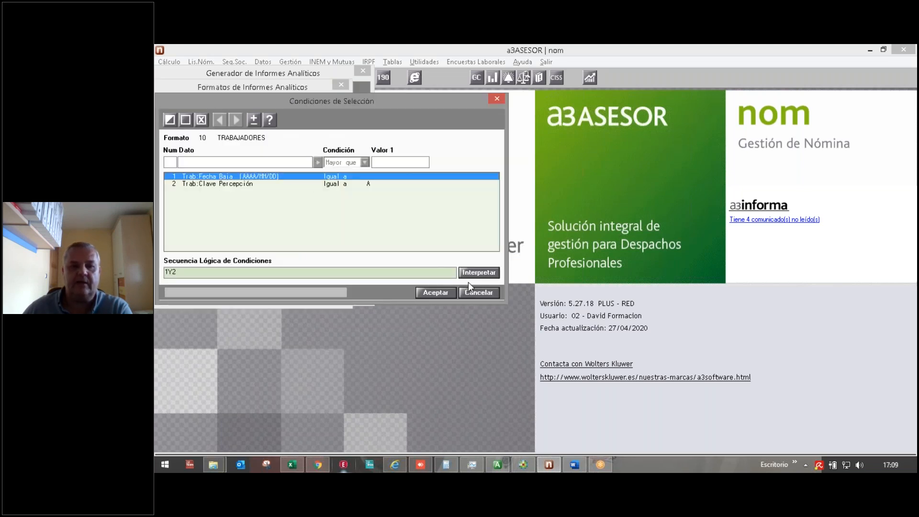
click(201, 120)
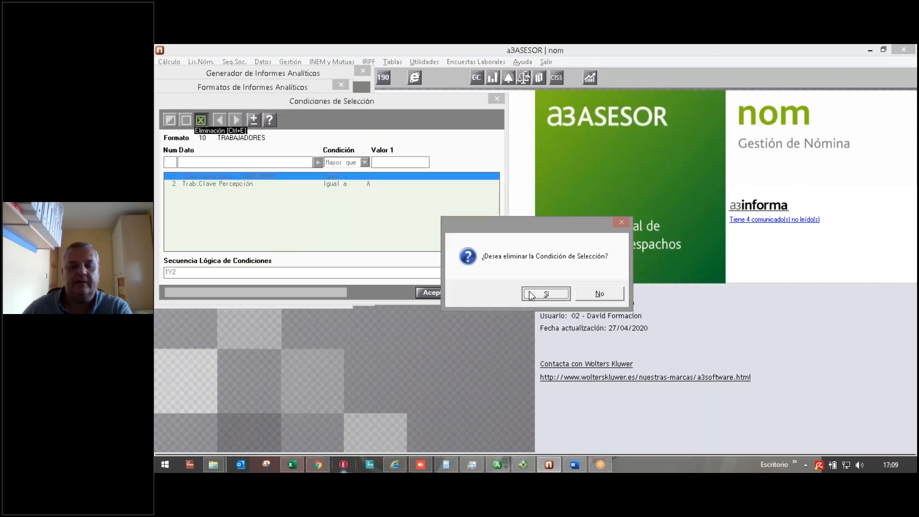
click(544, 293)
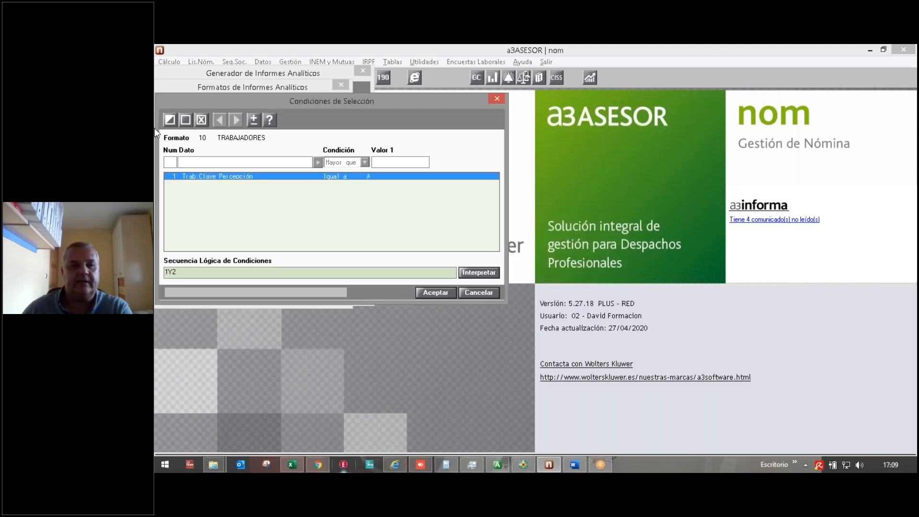
click(433, 293)
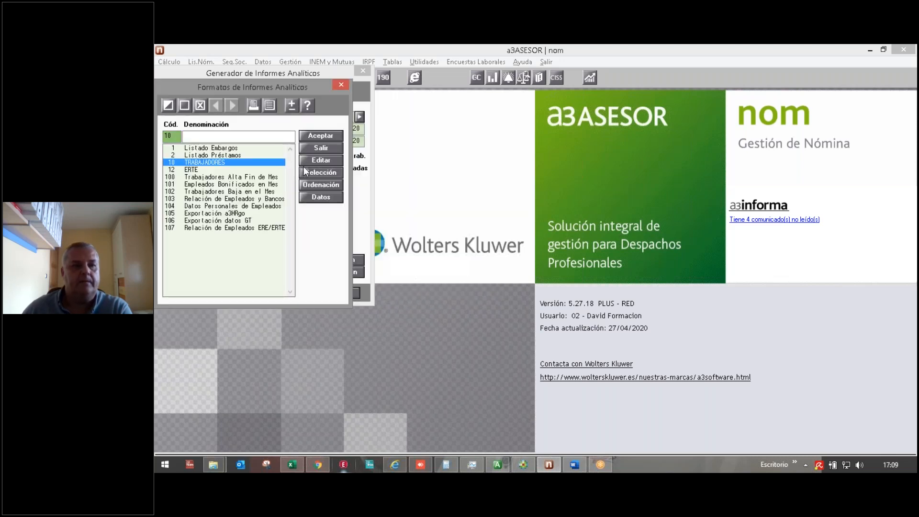
click(320, 137)
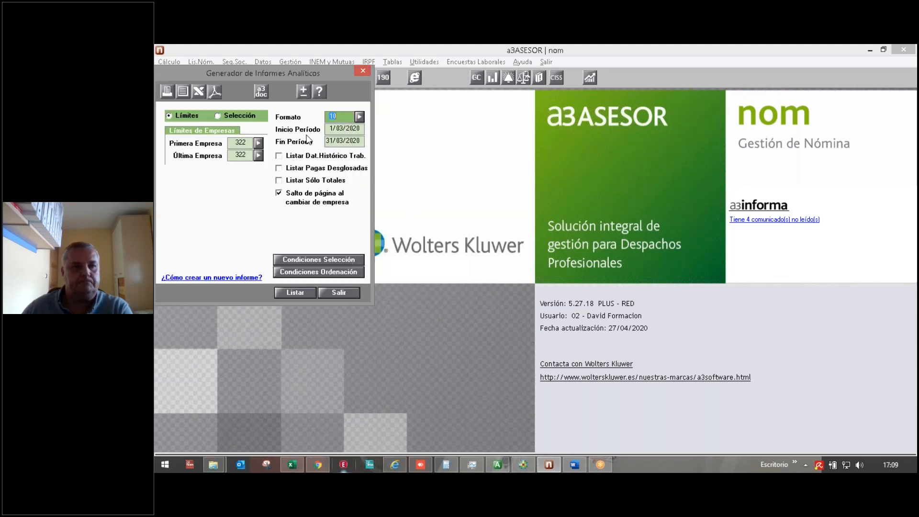
Step: Rerun the TRABAJADORES listing on screen (22 pages), then close it and the report generator
click(179, 92)
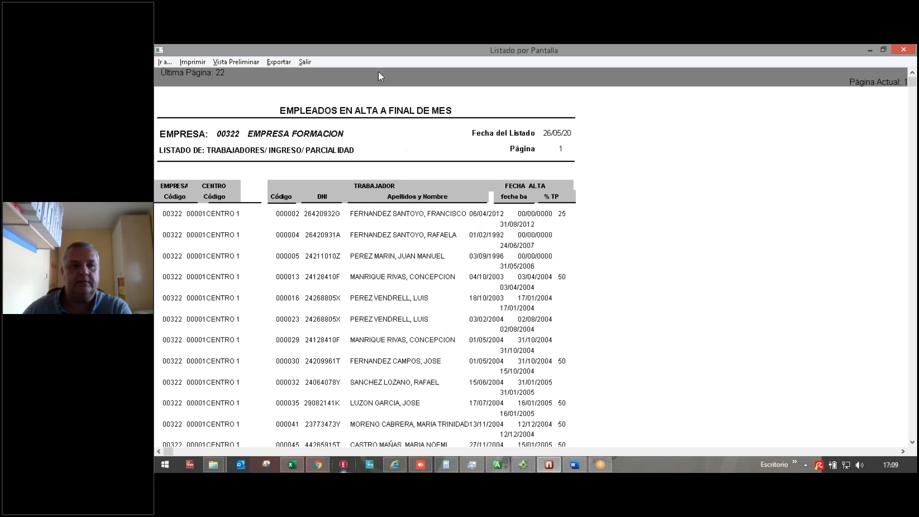
click(306, 63)
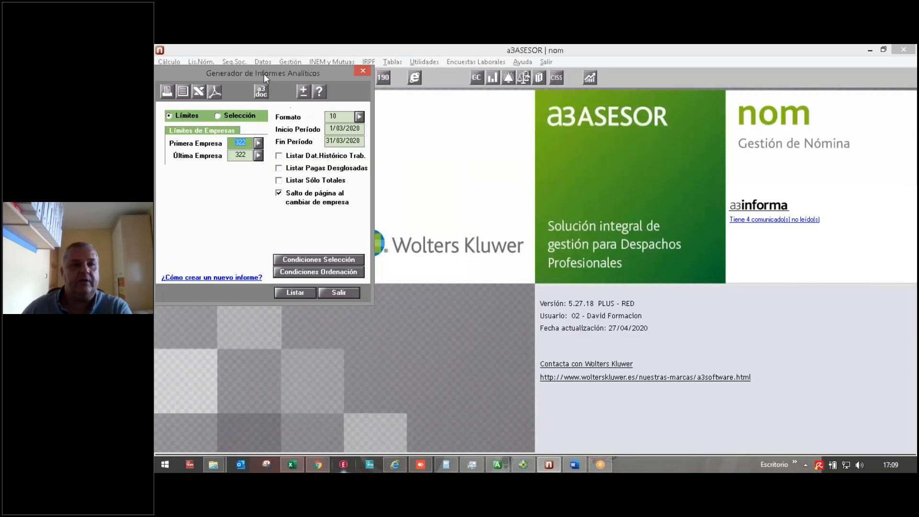
click(333, 293)
Step: Open the Datos Personales/Económicos listing for company 322, period 2/2020, with Mensual + Finiquito pay
click(290, 62)
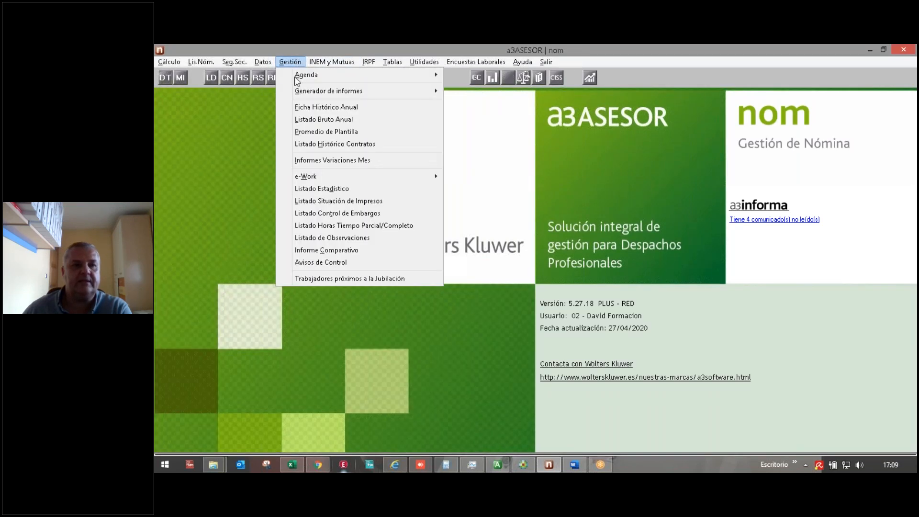
mouse_move(327, 94)
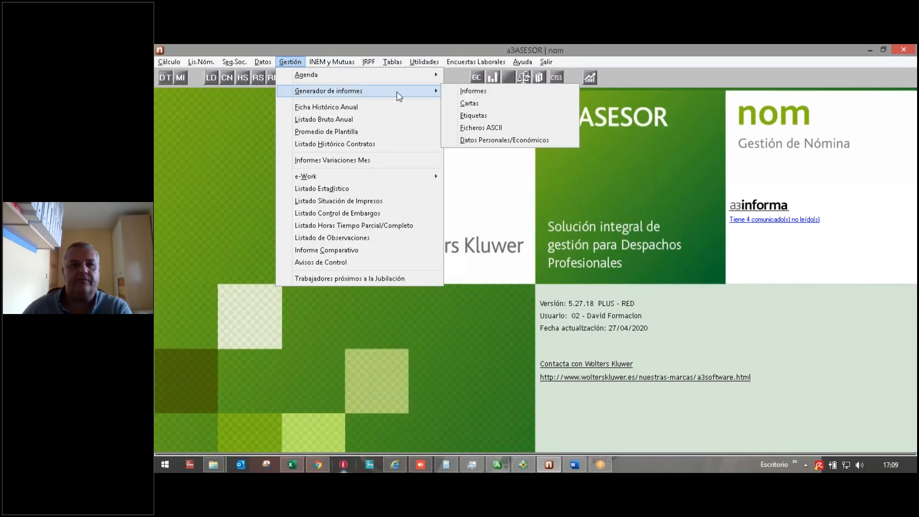
click(479, 149)
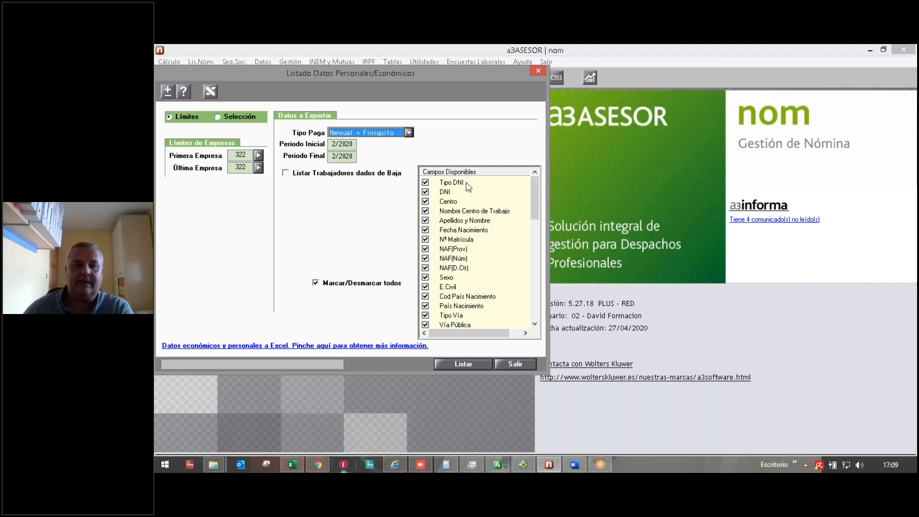
mouse_move(535, 210)
mouse_down()
mouse_move(535, 314)
mouse_move(544, 205)
mouse_up()
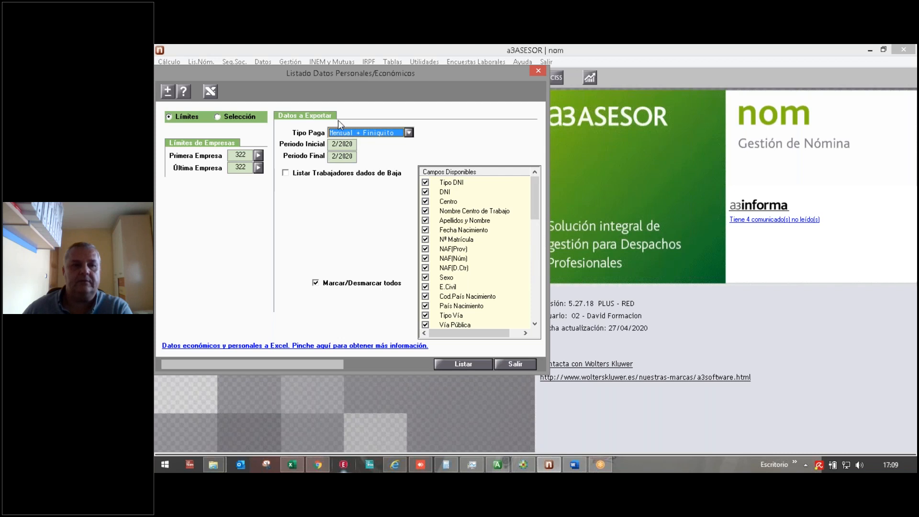
click(381, 134)
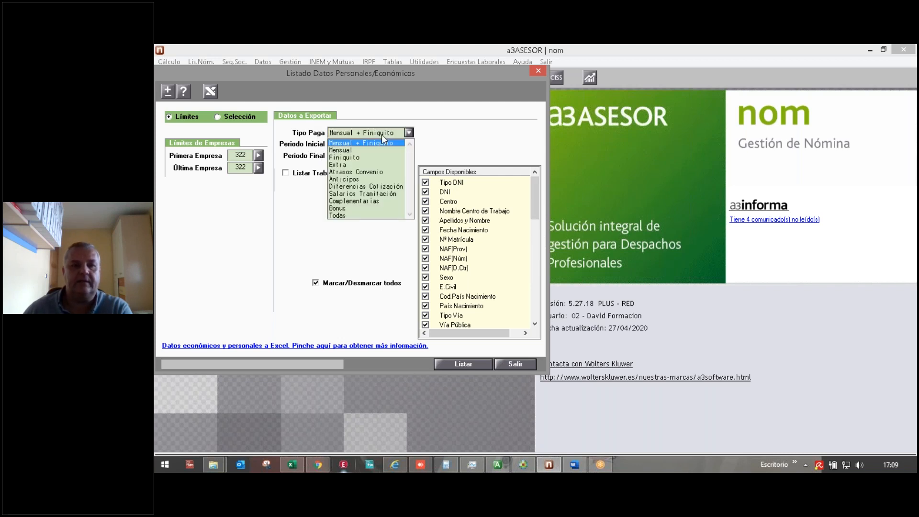
click(362, 141)
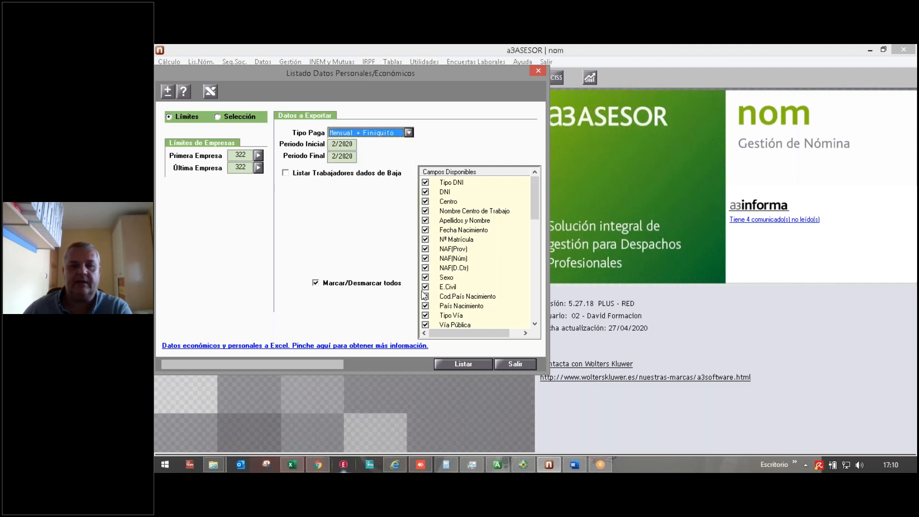
mouse_move(539, 213)
mouse_down()
mouse_move(536, 302)
mouse_move(540, 208)
mouse_up()
click(211, 91)
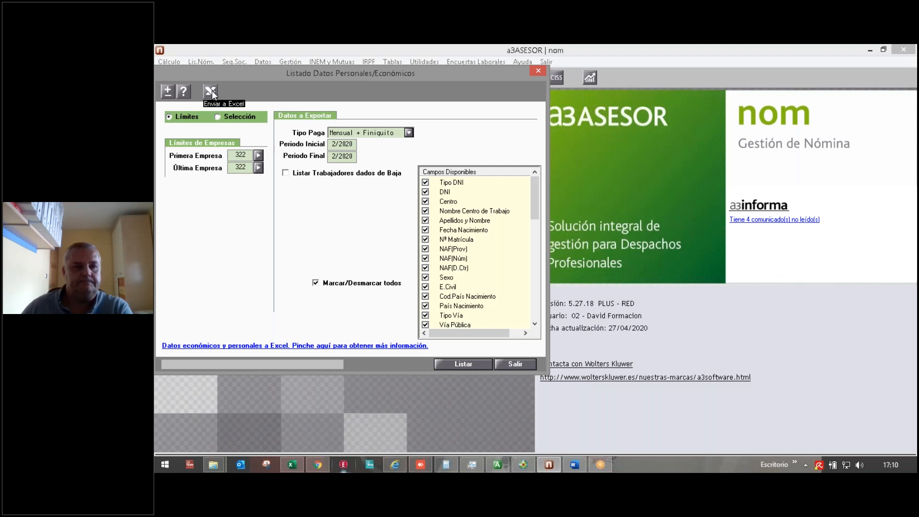
Step: Send the listing to Excel and bring up the exported X02B6C6.XLS workbook
click(212, 92)
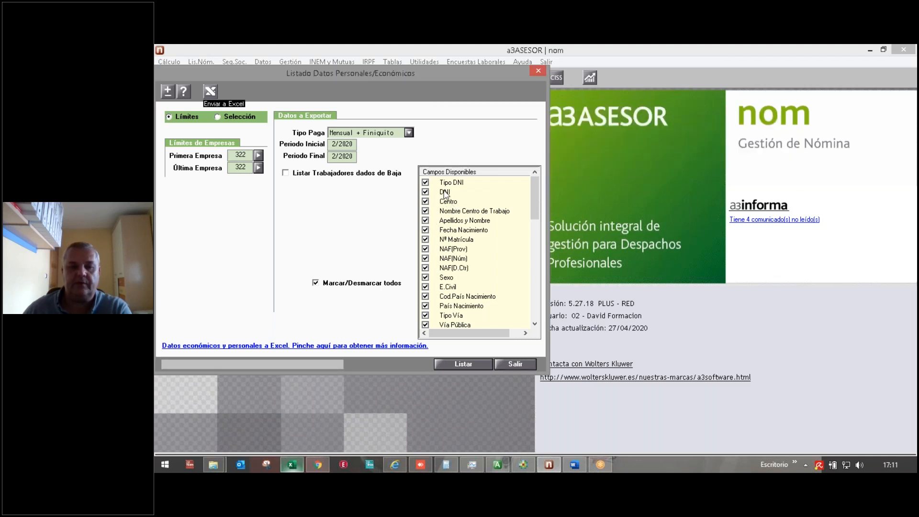
click(297, 466)
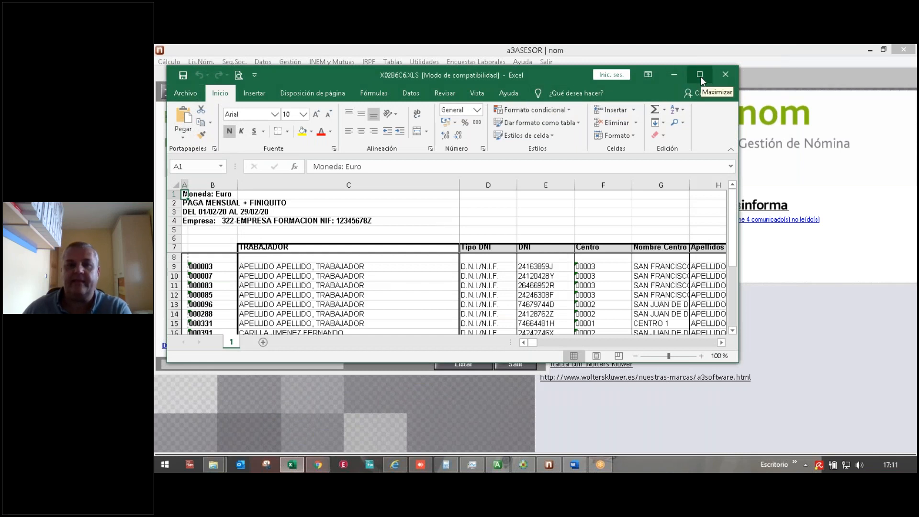
Step: Maximize the X02B6C6.XLS workbook and scroll right to the total columns
click(700, 76)
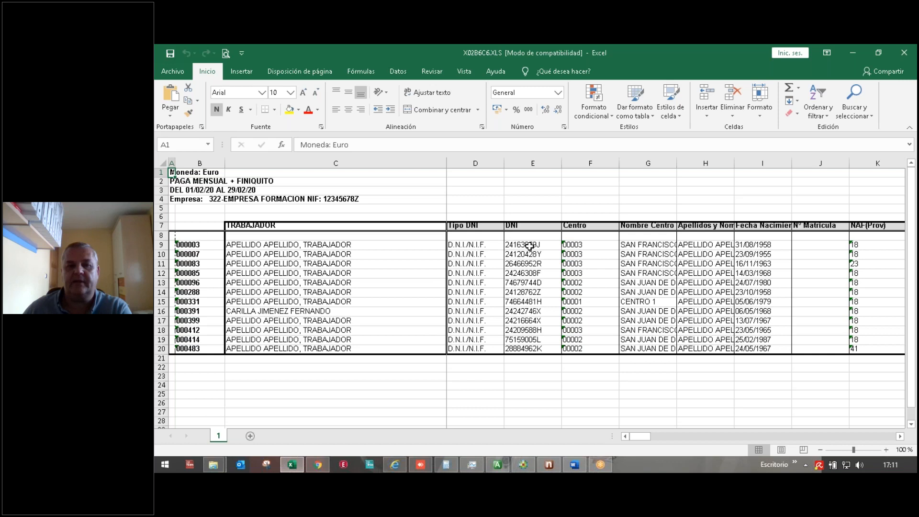
triple_click(900, 437)
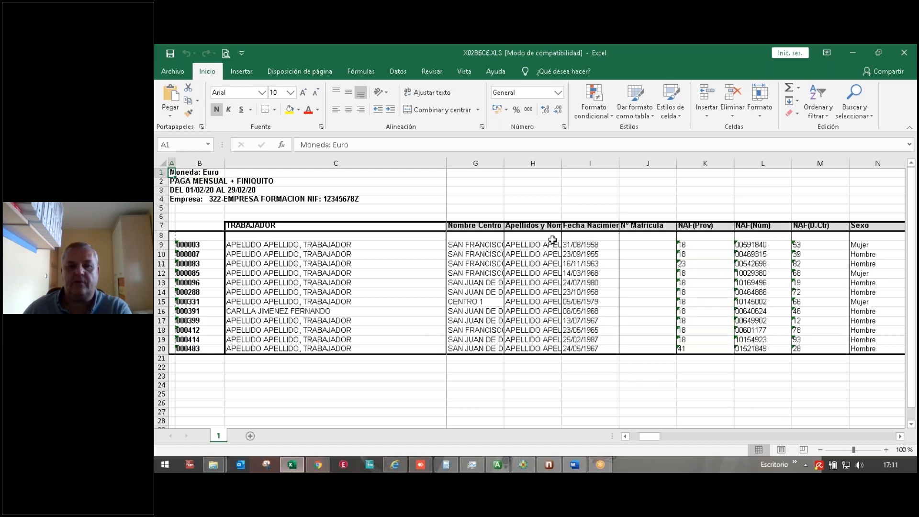
click(900, 436)
click(900, 437)
click(900, 436)
click(900, 436)
click(899, 436)
click(900, 436)
click(900, 436)
click(900, 437)
click(900, 437)
click(900, 437)
click(900, 437)
click(900, 437)
click(900, 437)
click(900, 436)
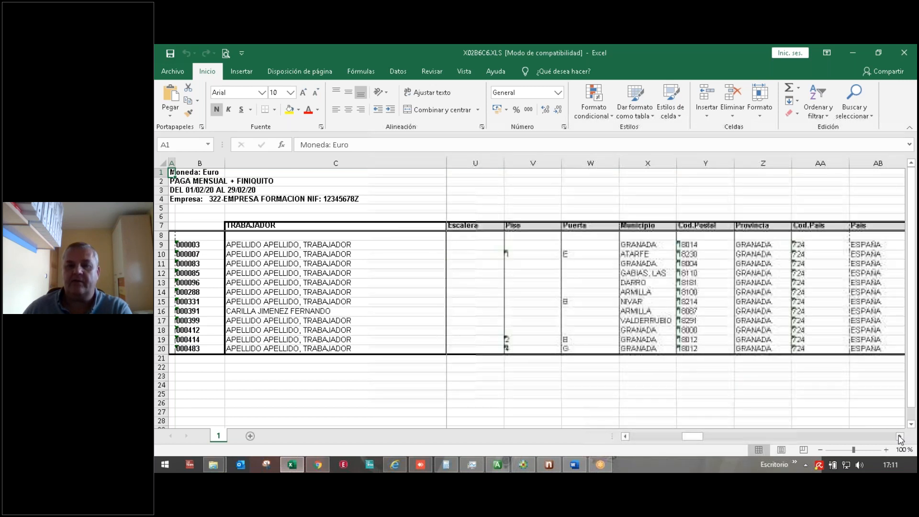
click(900, 437)
click(900, 437)
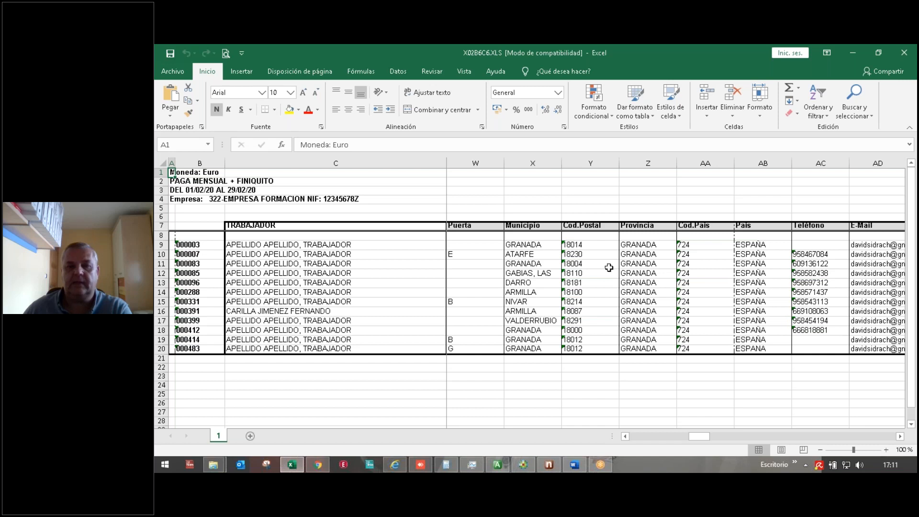
click(901, 437)
click(900, 436)
click(901, 436)
click(901, 437)
click(901, 436)
click(901, 436)
click(901, 437)
click(900, 437)
click(901, 437)
click(901, 436)
click(901, 437)
click(900, 437)
click(901, 436)
click(901, 436)
click(901, 436)
click(901, 436)
click(900, 436)
click(901, 437)
click(901, 437)
click(901, 437)
click(901, 437)
click(901, 436)
click(901, 437)
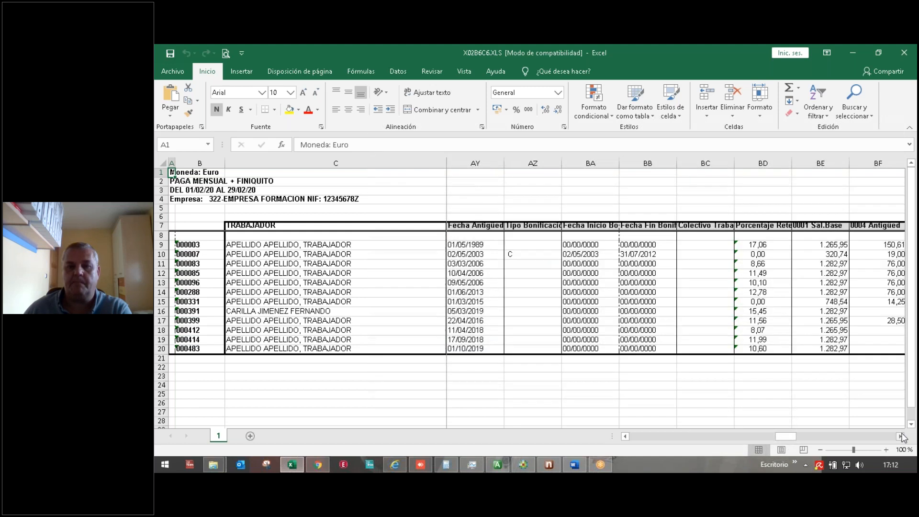
click(901, 436)
click(901, 437)
click(901, 436)
click(901, 436)
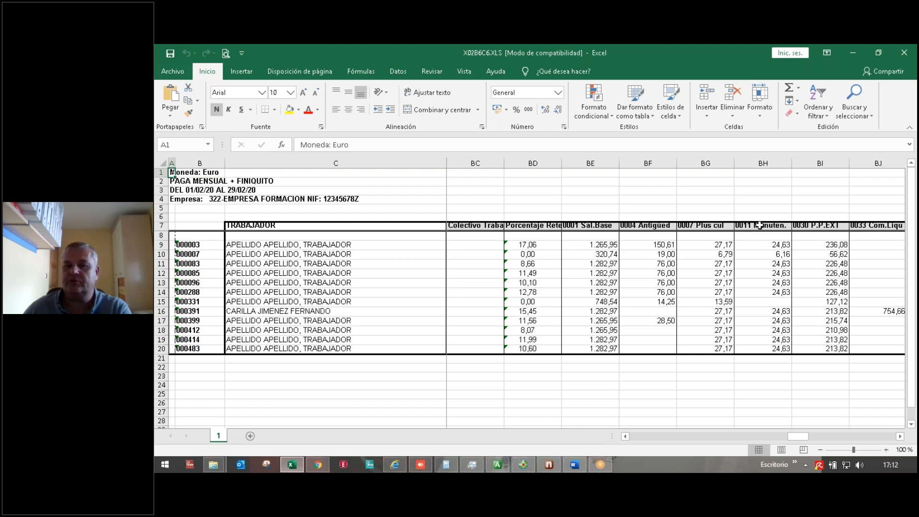
click(901, 437)
click(901, 437)
click(900, 437)
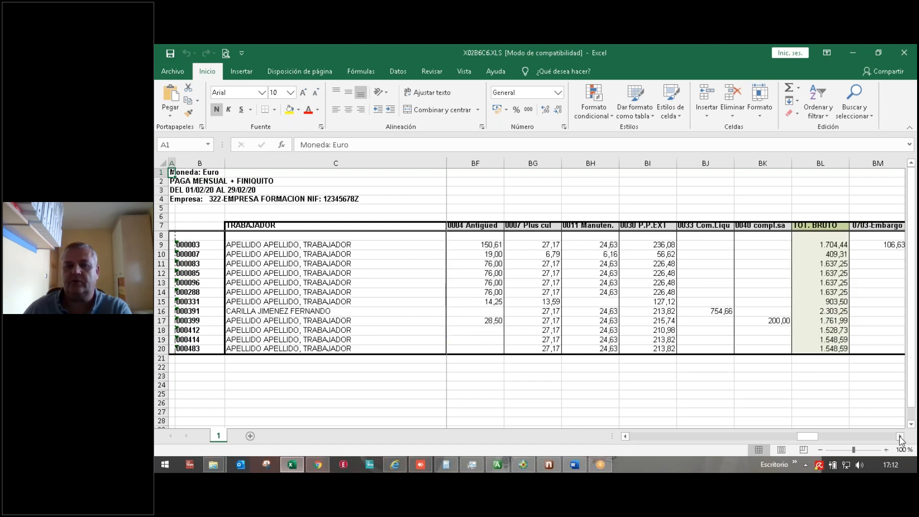
click(900, 437)
click(901, 437)
click(901, 437)
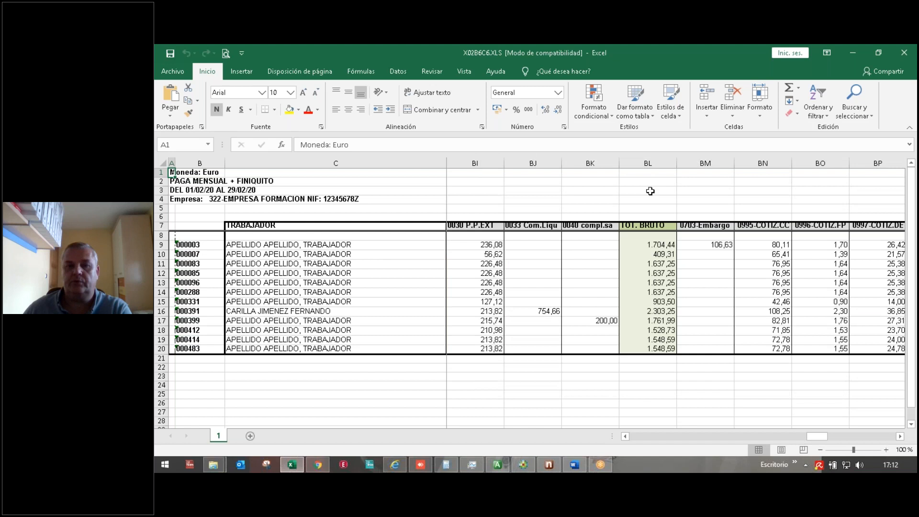
Step: Check the status-bar sums of the TOT. BRUTO, BN, BO, TOT.DEDUC. and TOTAL.LIQ. columns
click(649, 163)
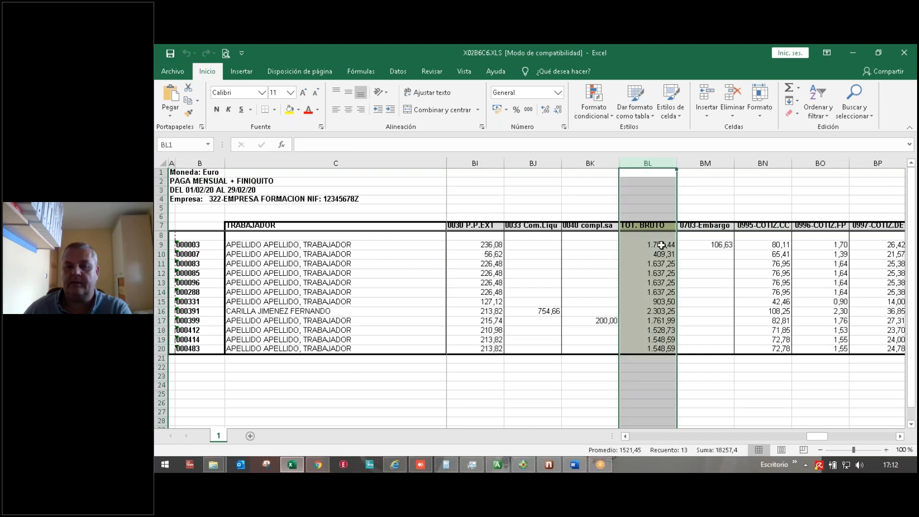
click(768, 173)
click(775, 161)
click(815, 163)
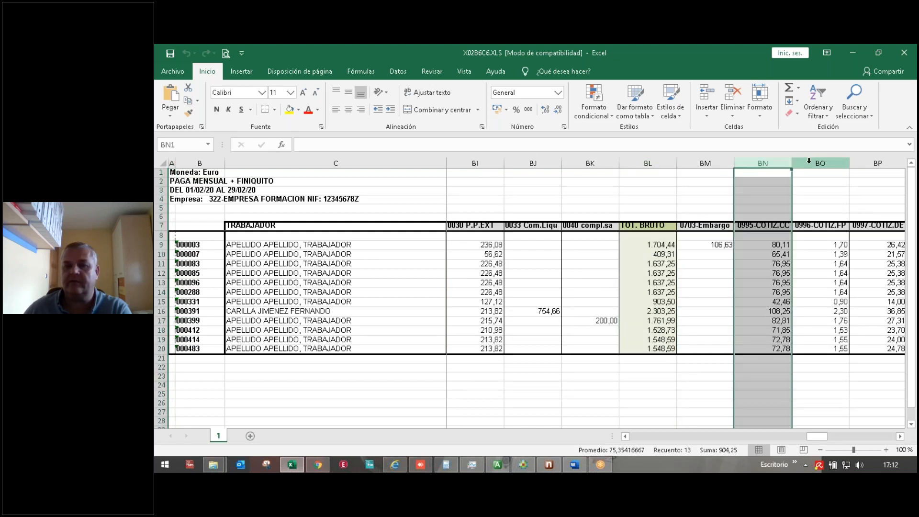
click(901, 437)
click(901, 437)
click(901, 436)
click(901, 436)
click(901, 436)
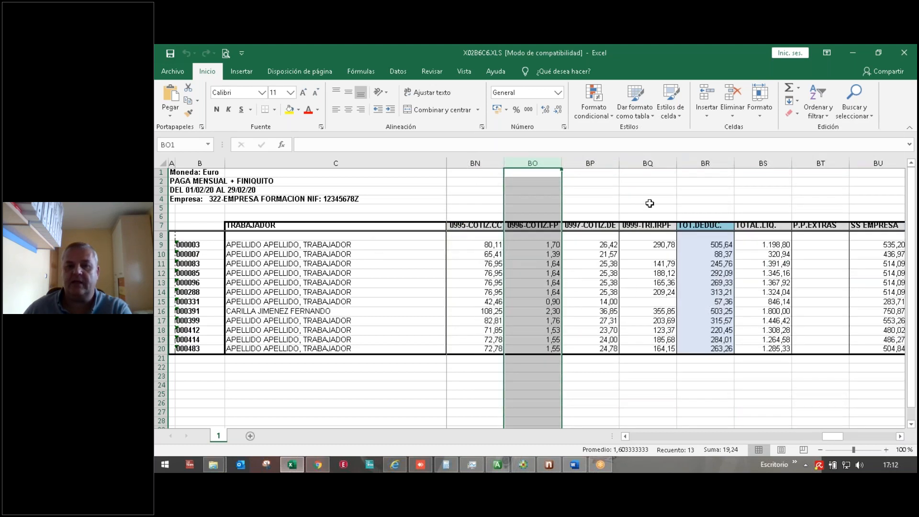
click(648, 163)
click(697, 161)
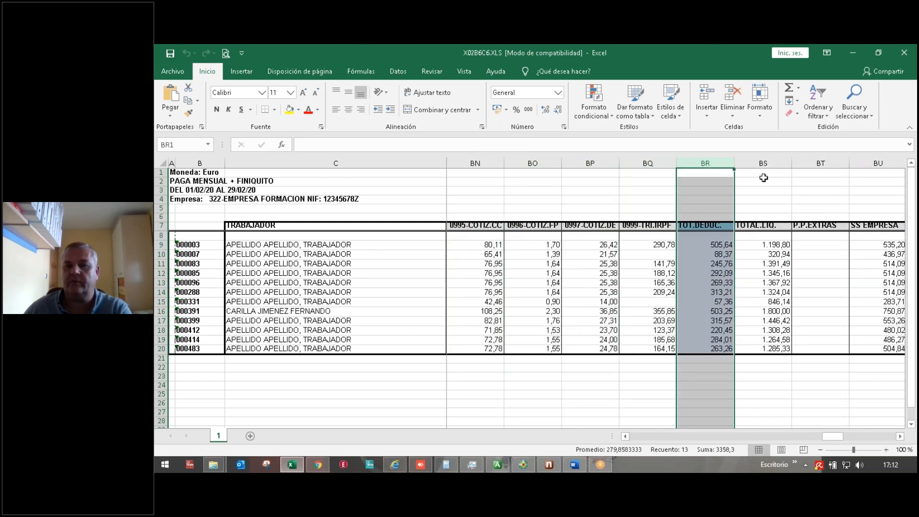
click(761, 163)
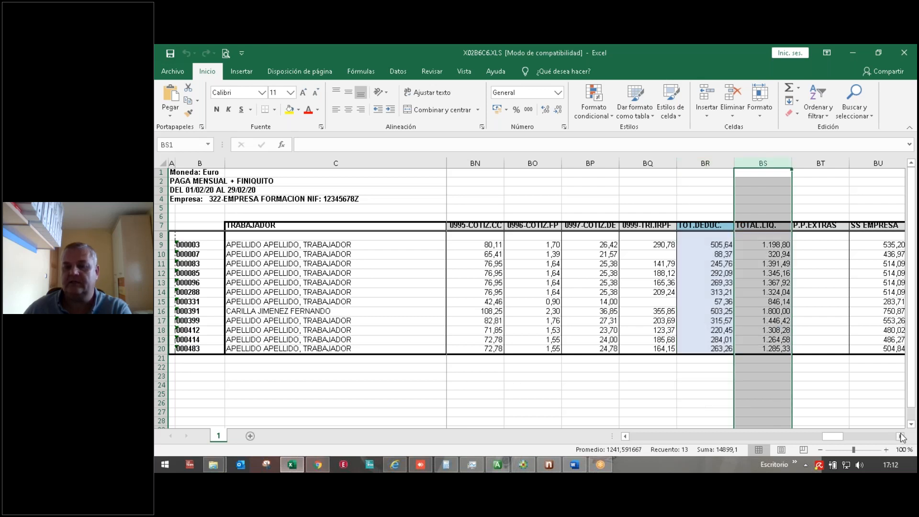
Step: Check the H.PRESEN. and DIAS COT. column totals, then close the workbook
click(901, 437)
click(901, 437)
click(901, 437)
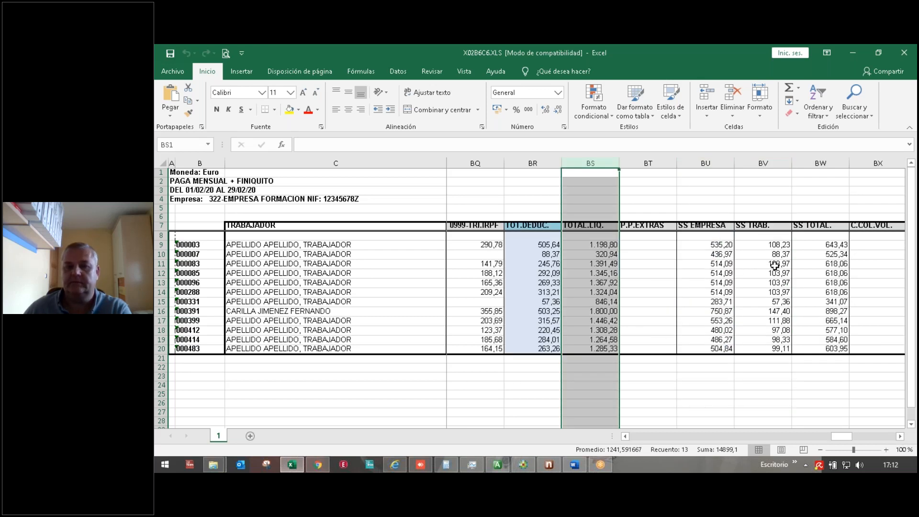
click(900, 437)
click(900, 437)
click(900, 437)
click(900, 437)
click(900, 436)
click(901, 436)
click(901, 437)
drag(900, 437, 901, 437)
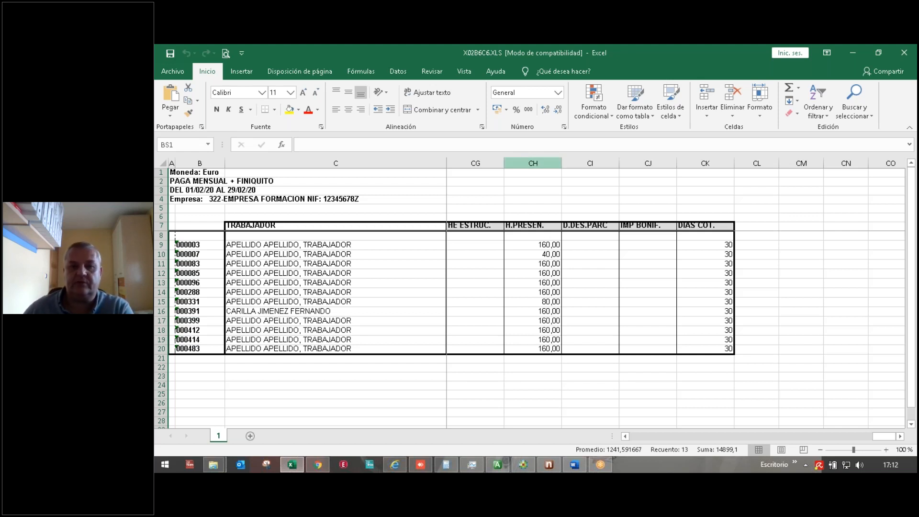
click(521, 163)
click(705, 163)
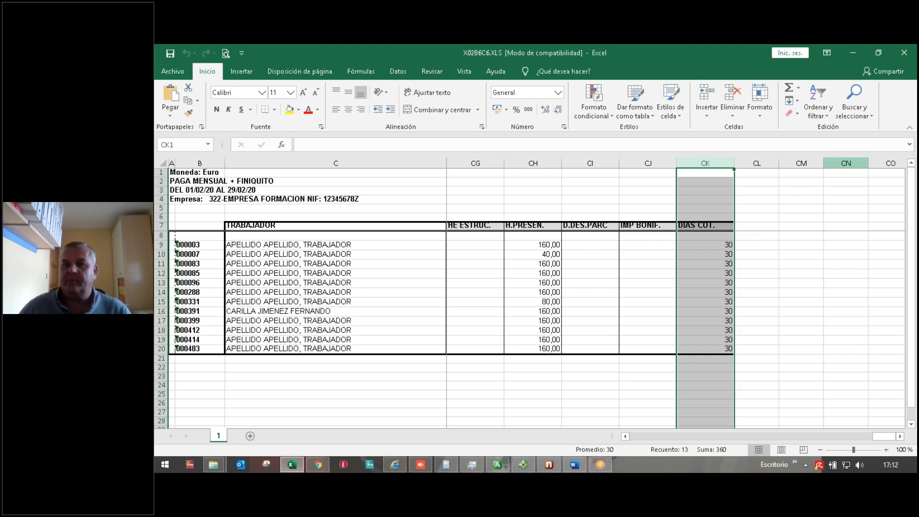
click(898, 55)
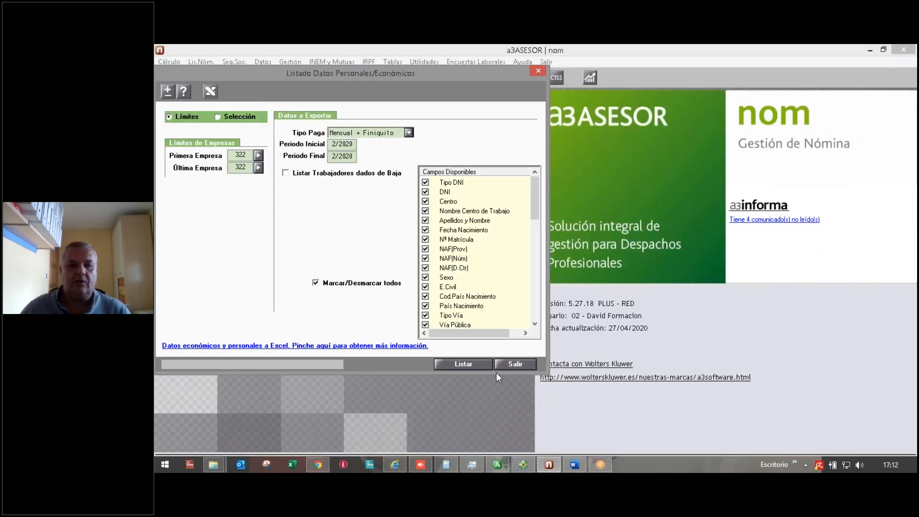
Step: Close the data listing and open Cálculo > Simulación Costes Salariales for 2021
click(504, 363)
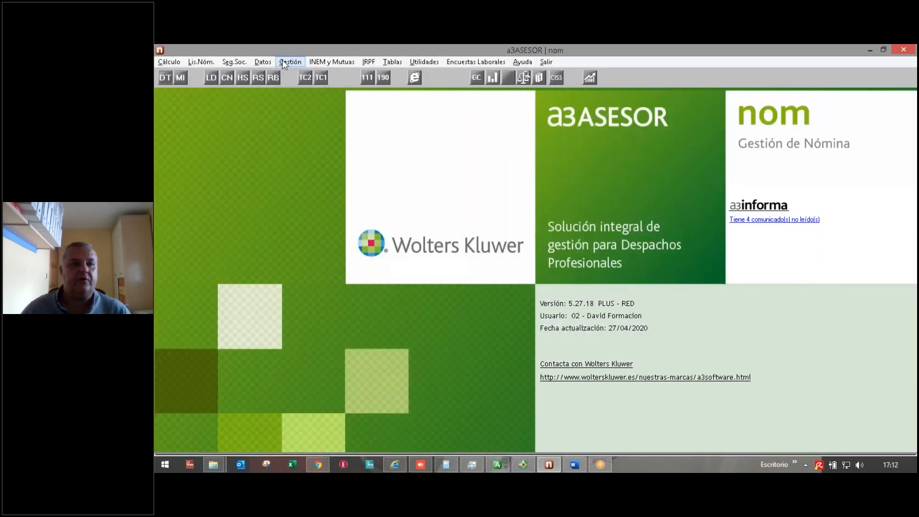
click(290, 62)
mouse_move(283, 90)
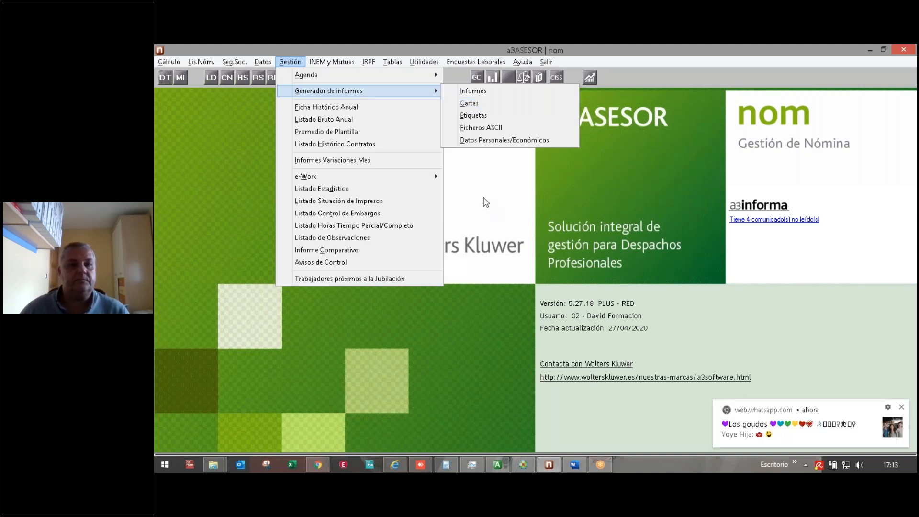
click(483, 198)
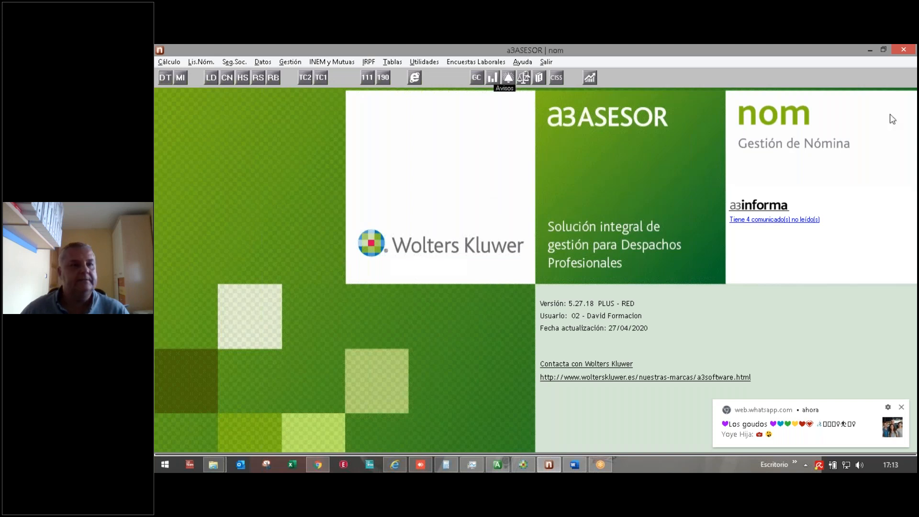
click(171, 64)
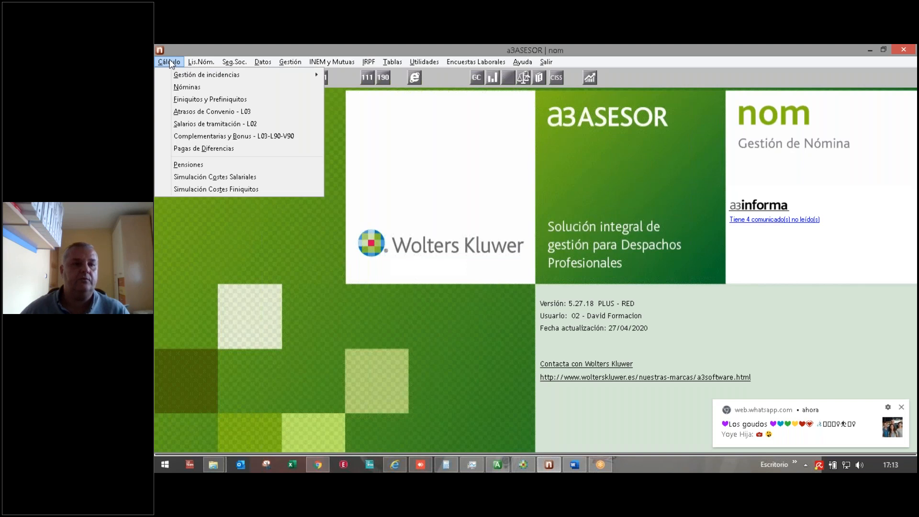
click(183, 177)
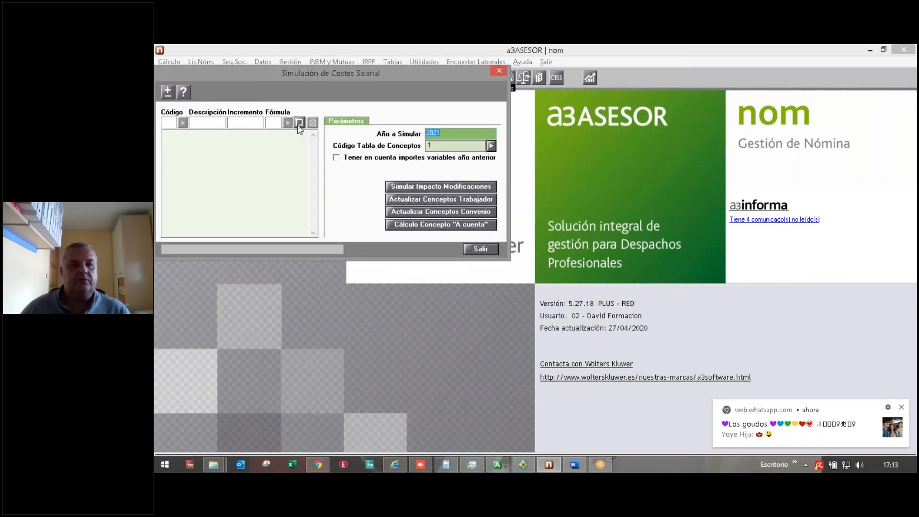
Step: Add concept 001 Salario Base to the simulation with a 2,000 increment
click(299, 123)
click(182, 122)
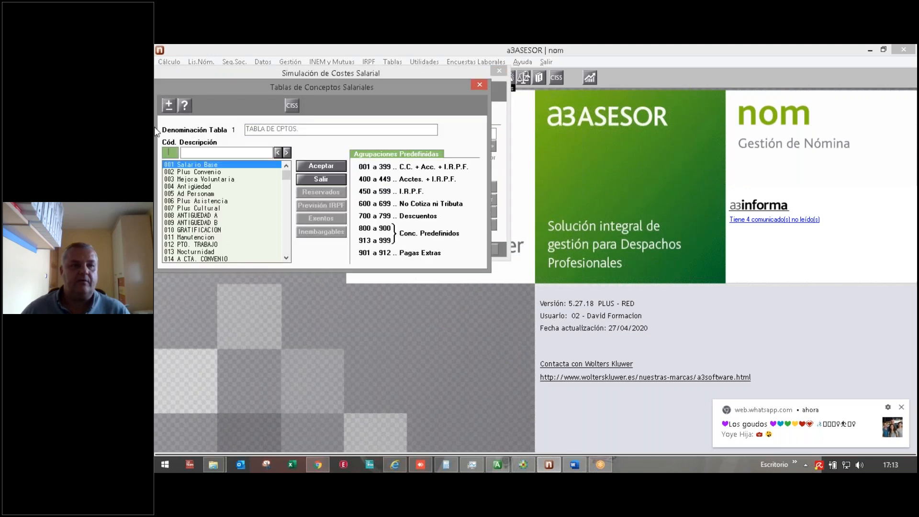
double_click(205, 165)
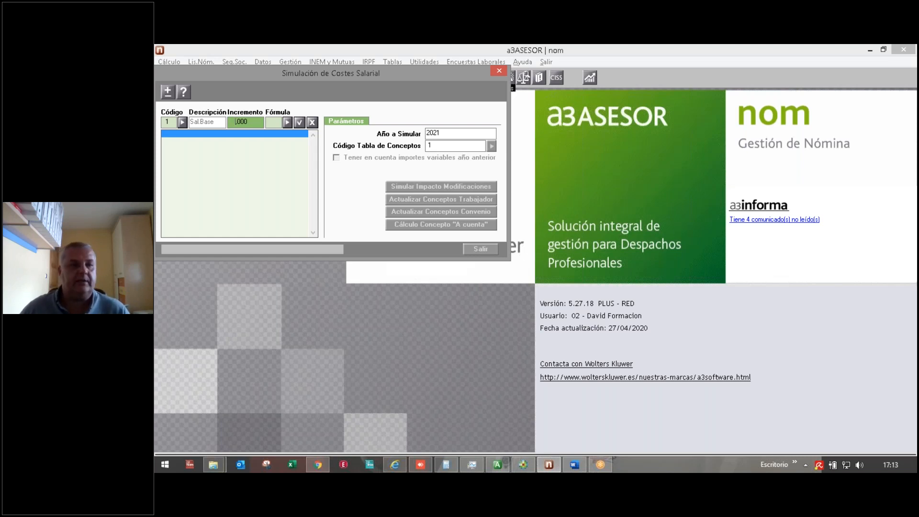
text(2)
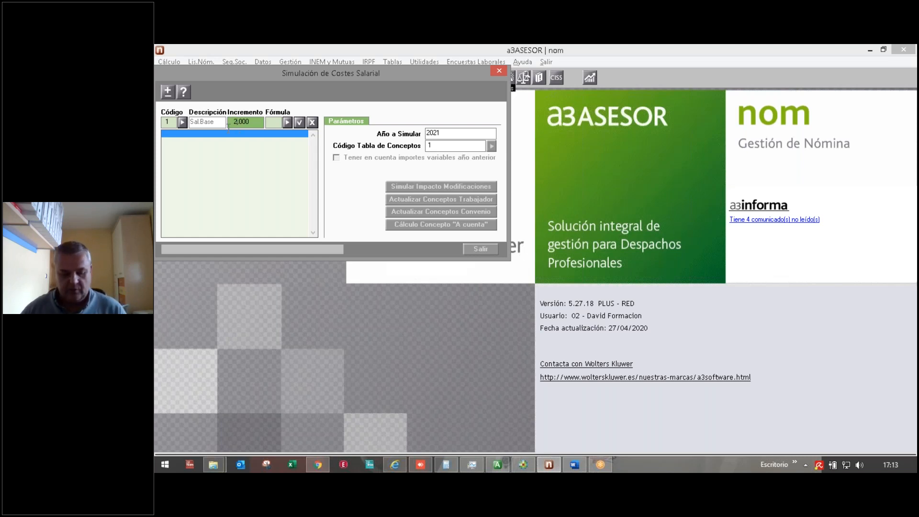
key(Tab)
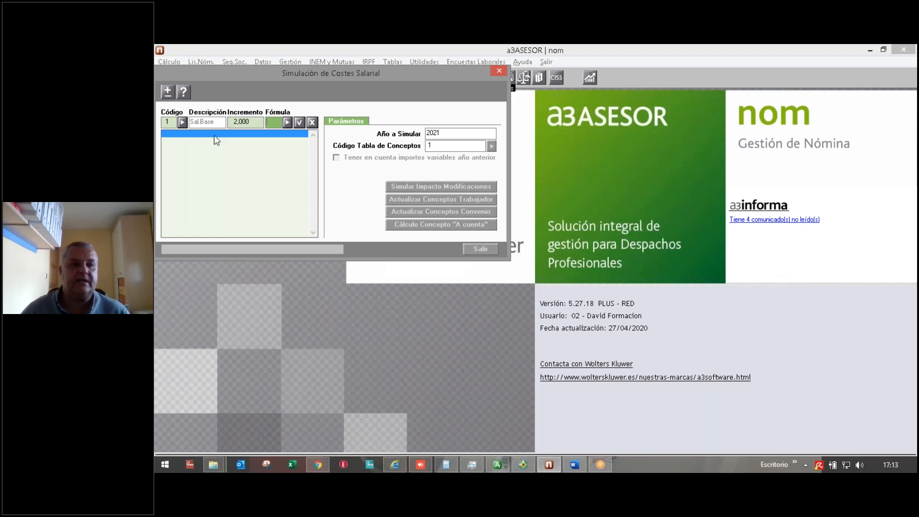
click(299, 122)
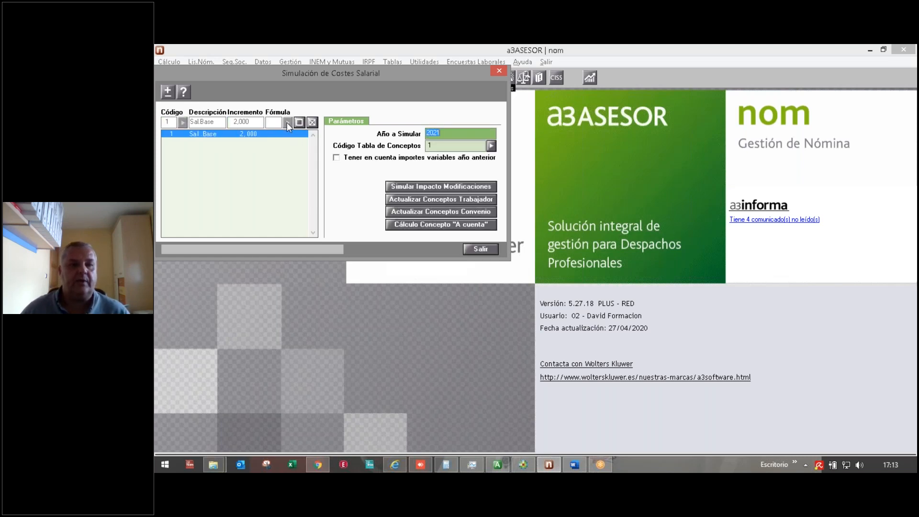
Step: Add concept 007 Plus Cultural with a 2,000 increment as well
click(300, 123)
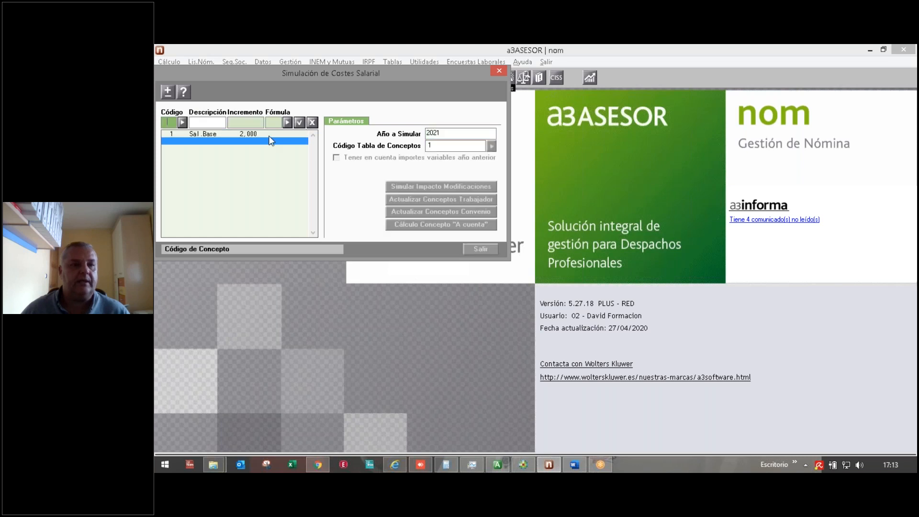
click(181, 123)
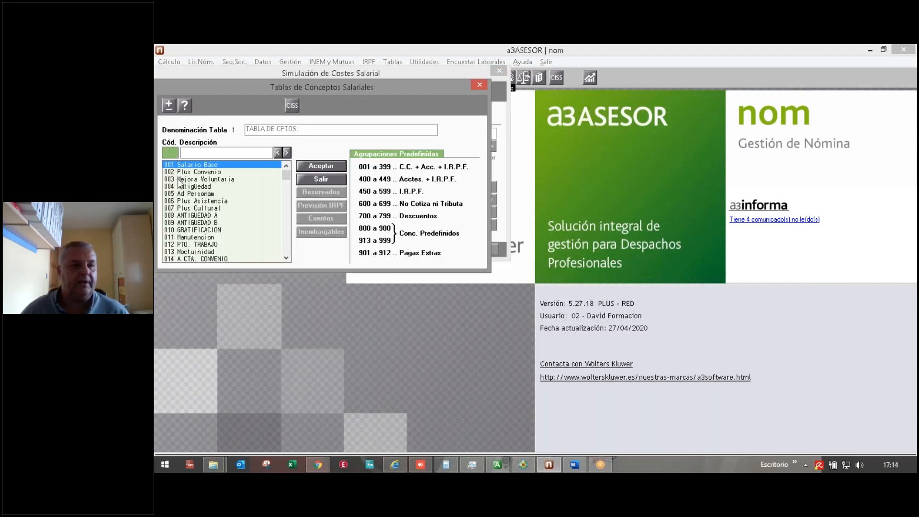
double_click(188, 209)
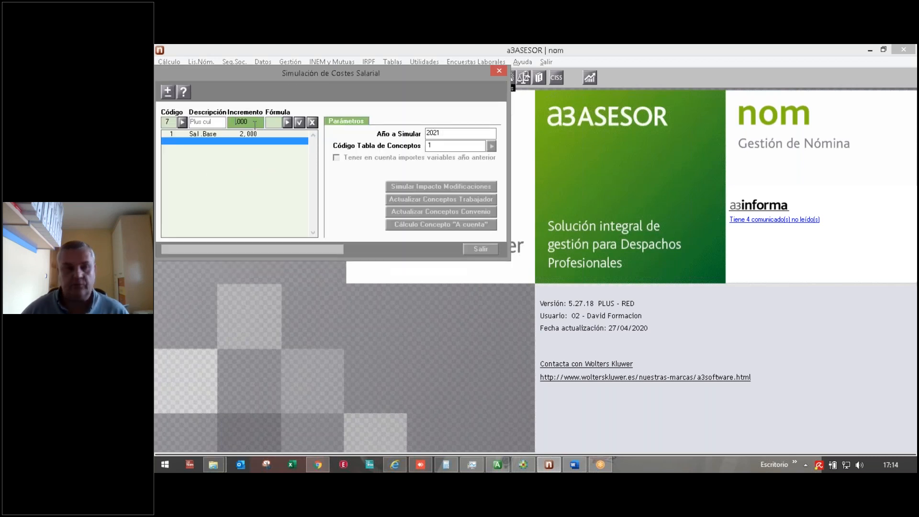
text(2)
key(Return)
key(Return)
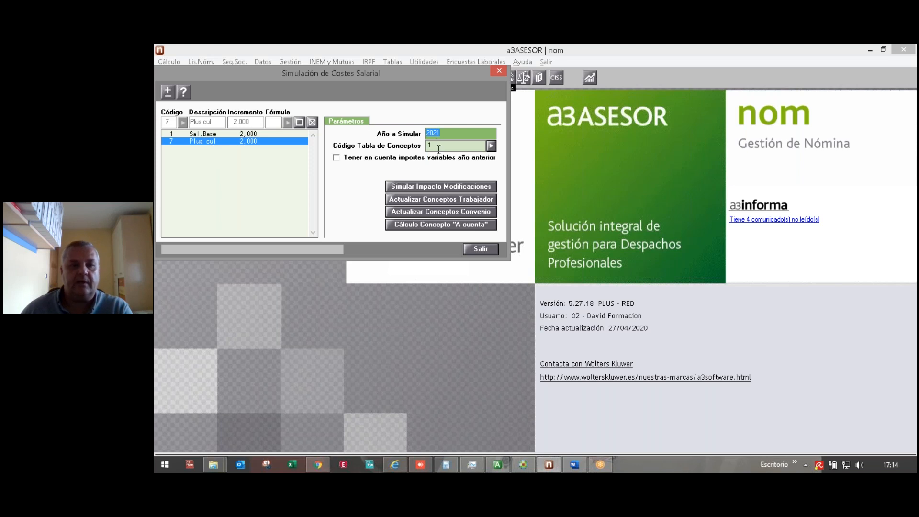
click(426, 188)
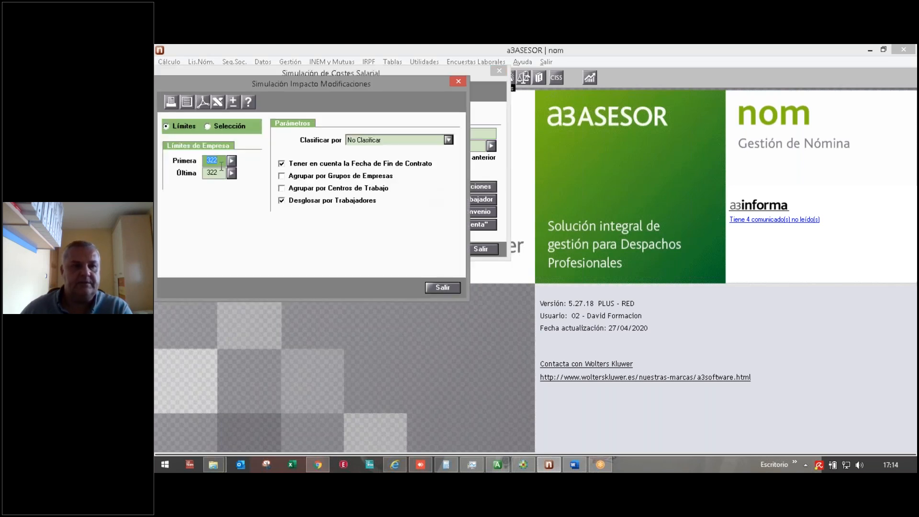
Step: Preview the 2021 cost impact report by worker for companies 322–322, then close it
click(227, 130)
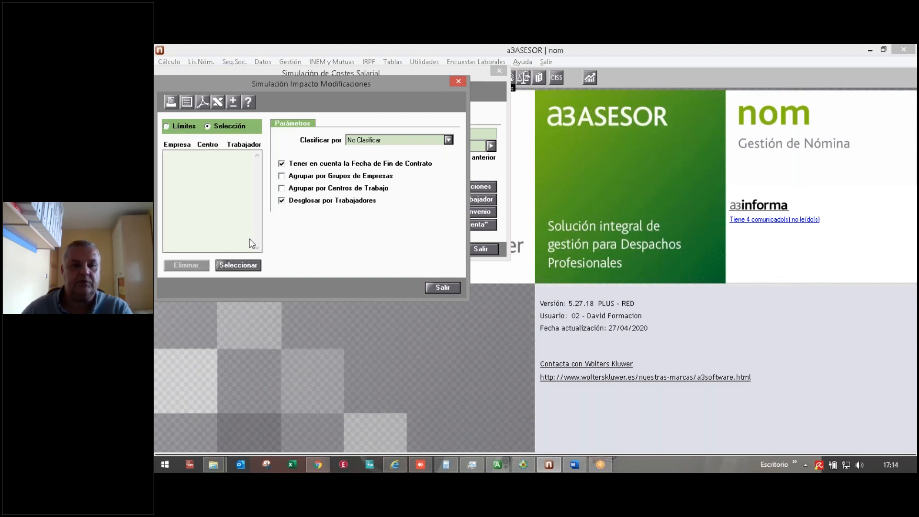
click(177, 128)
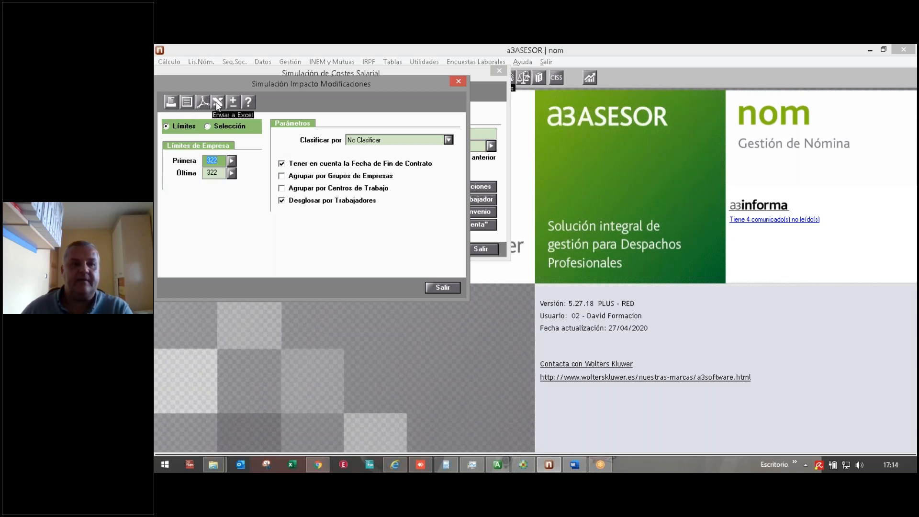
click(187, 102)
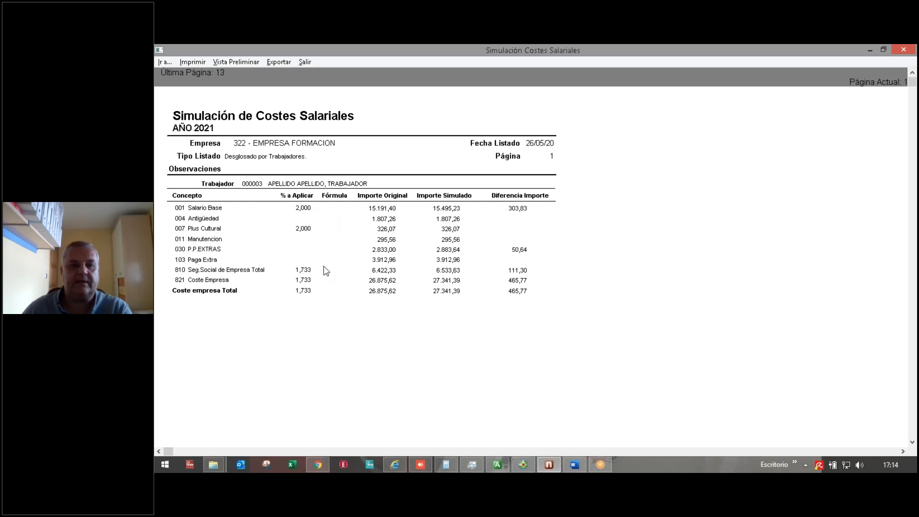
click(305, 64)
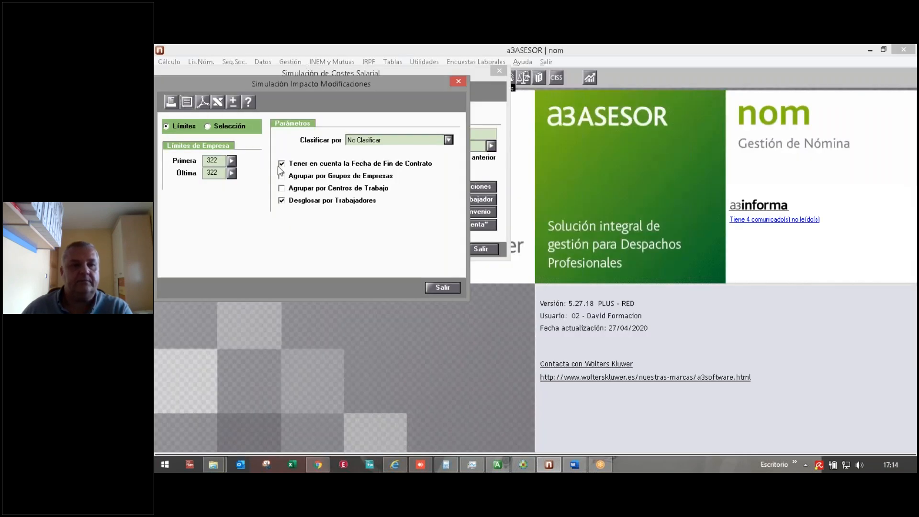
Step: Preview the company impact summary on screen without the per-worker breakdown, then close it
click(281, 202)
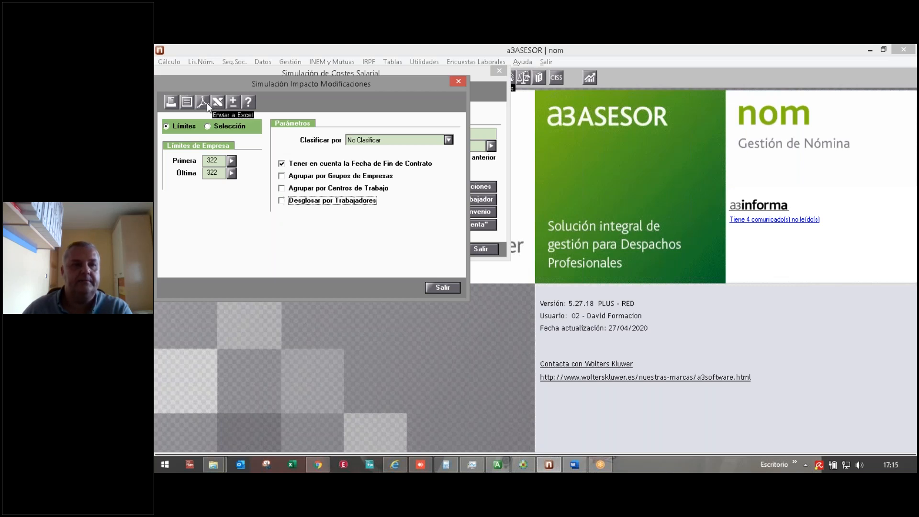
click(186, 102)
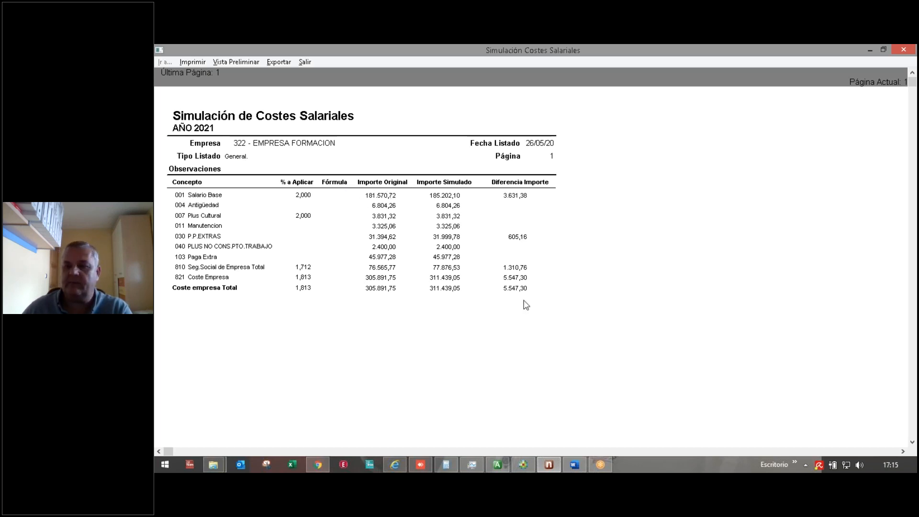
click(305, 62)
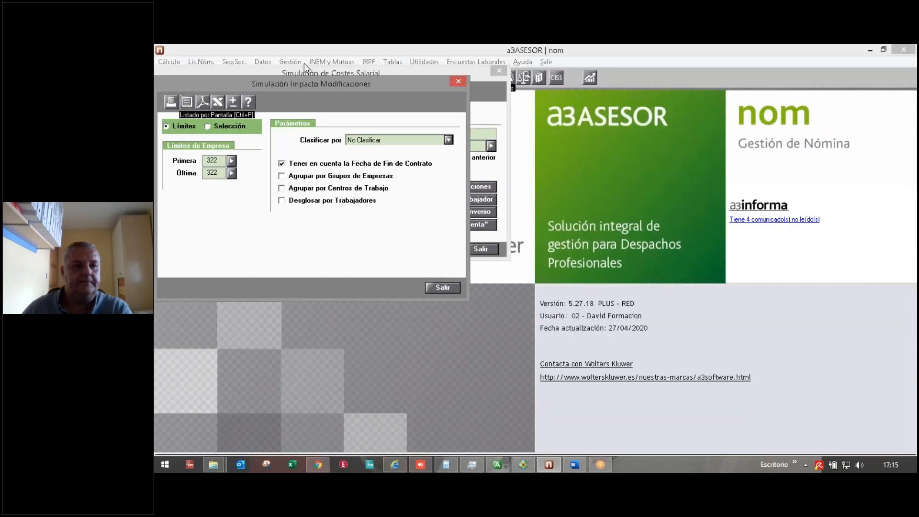
Step: Keep Clasificar por on No Clasificar and send the impact report to Excel
click(362, 141)
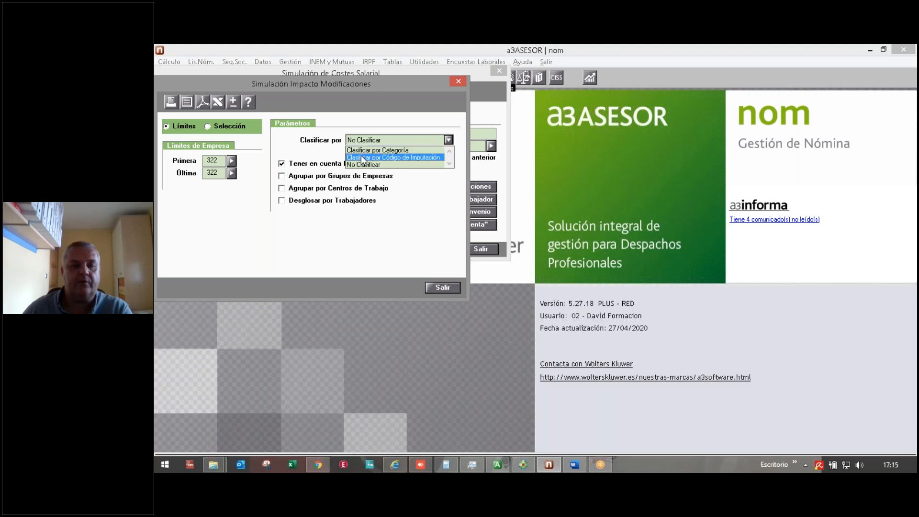
click(248, 165)
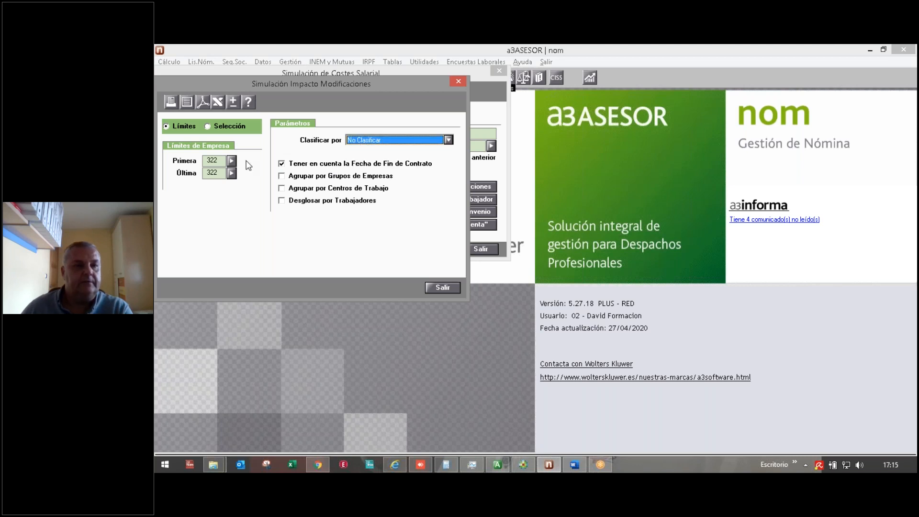
click(218, 102)
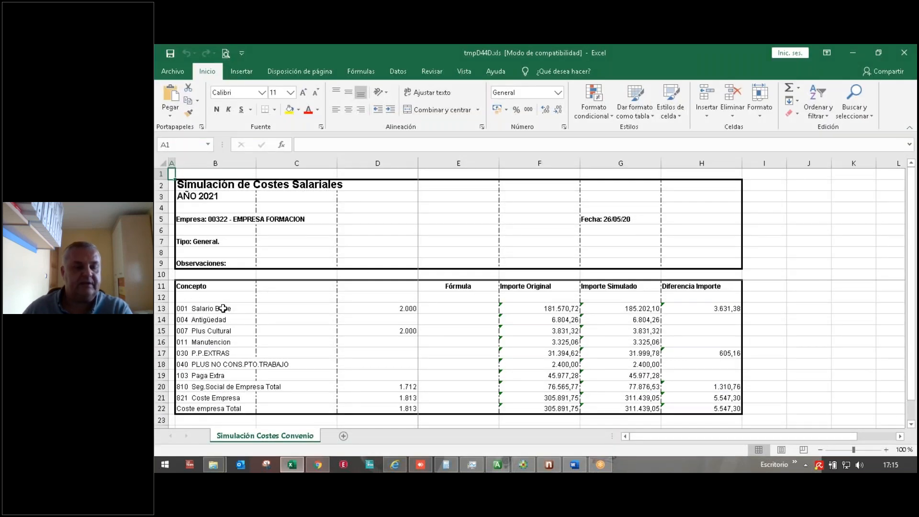
Step: Check the 2000 increment in cell D13 of tmpD44D.xls, then close Excel
click(382, 307)
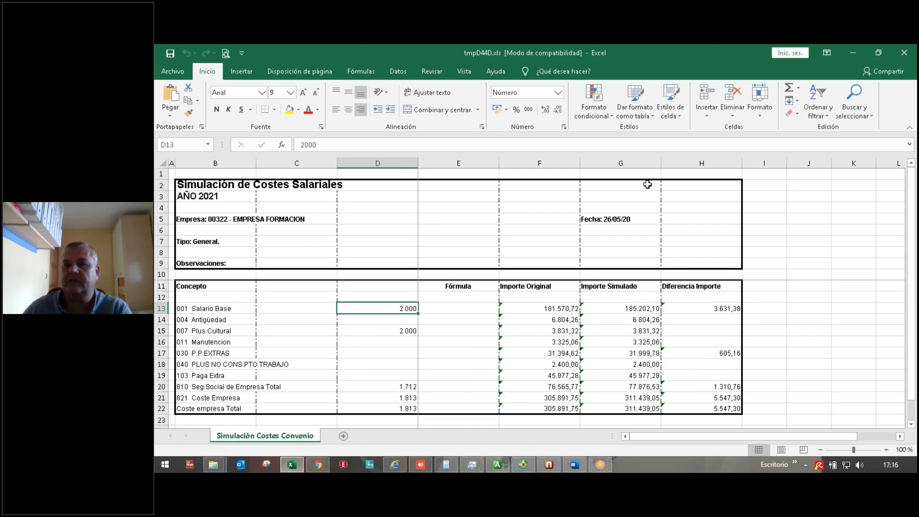
click(902, 54)
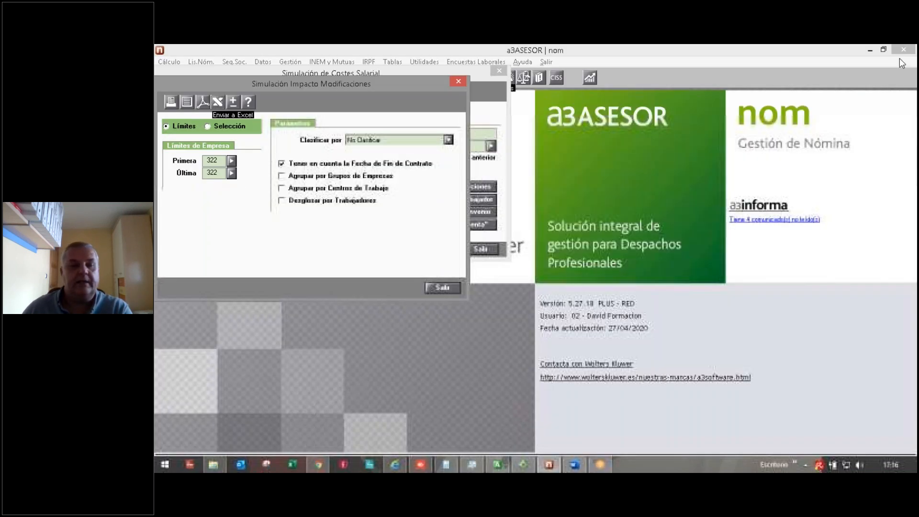
Step: Close Simulación Impacto Modificaciones and open Actualizar Conceptos Trabajador for company 322
click(429, 286)
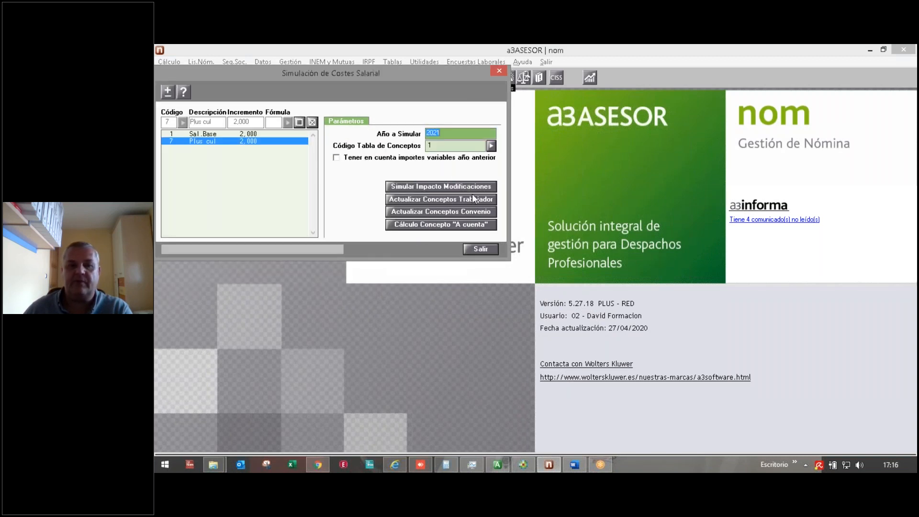
click(427, 200)
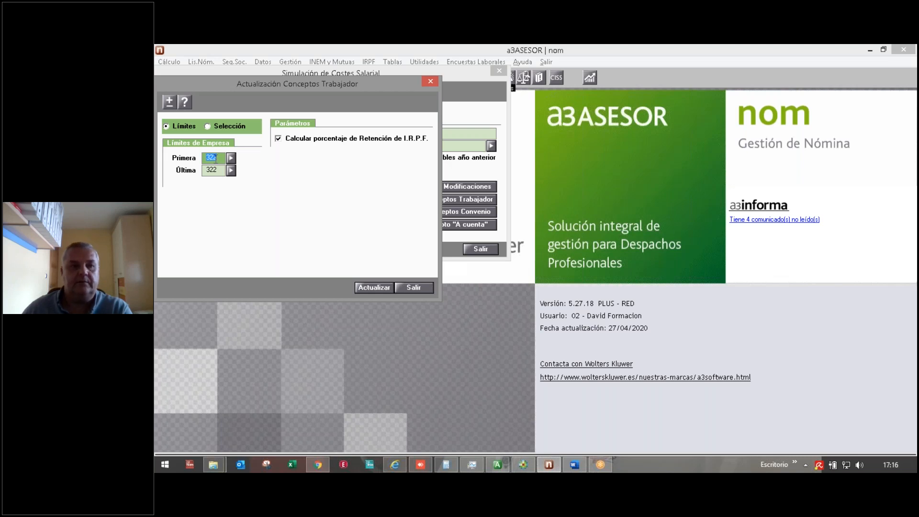
Step: Close Actualización Conceptos Trabajador unapplied, reopen it, and close it again without running
click(413, 288)
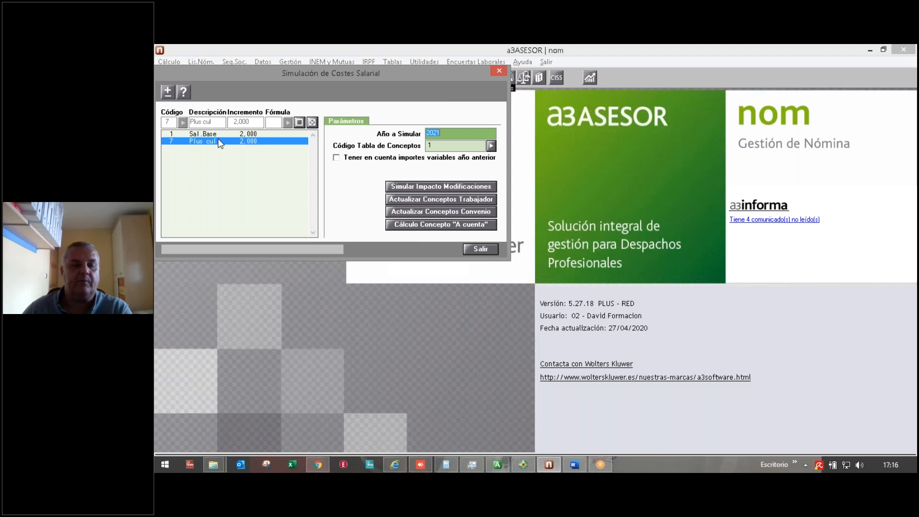
click(390, 201)
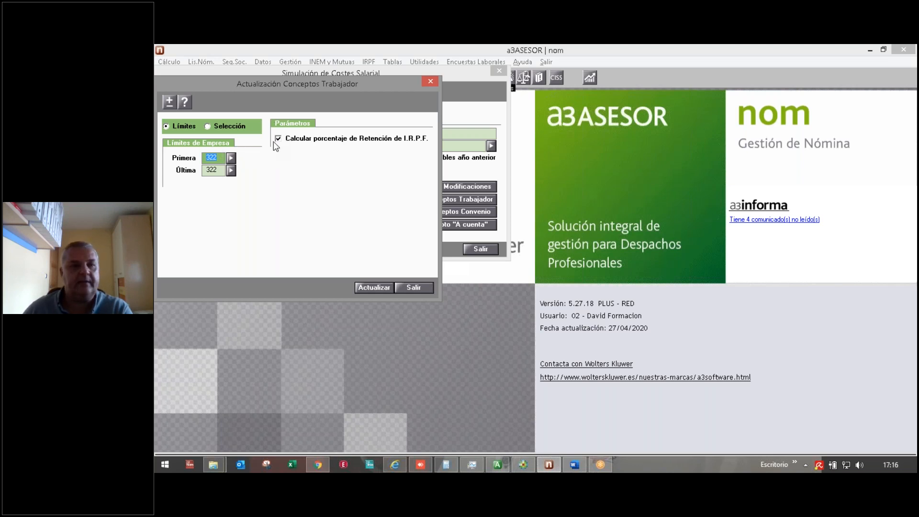
click(411, 287)
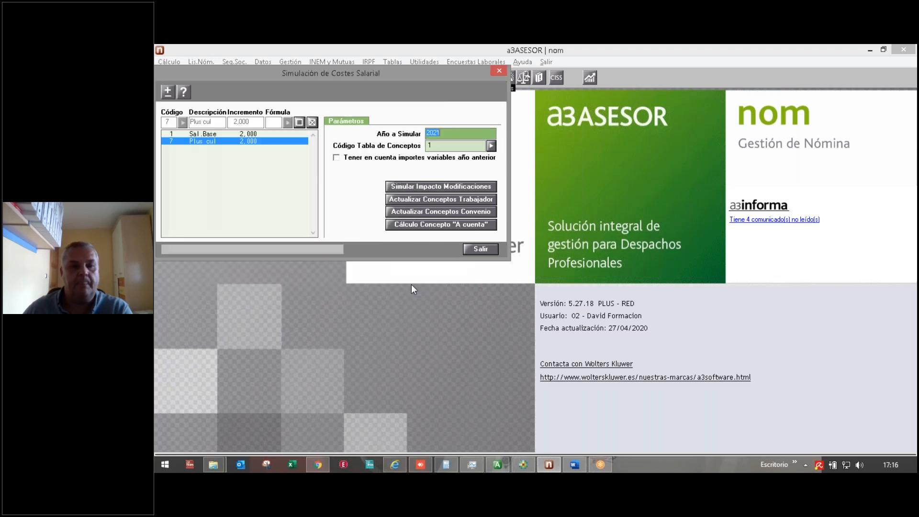
Step: Twice open Actualización Conceptos Convenio, dismiss the agreement list unchosen, and exit without applying
click(414, 214)
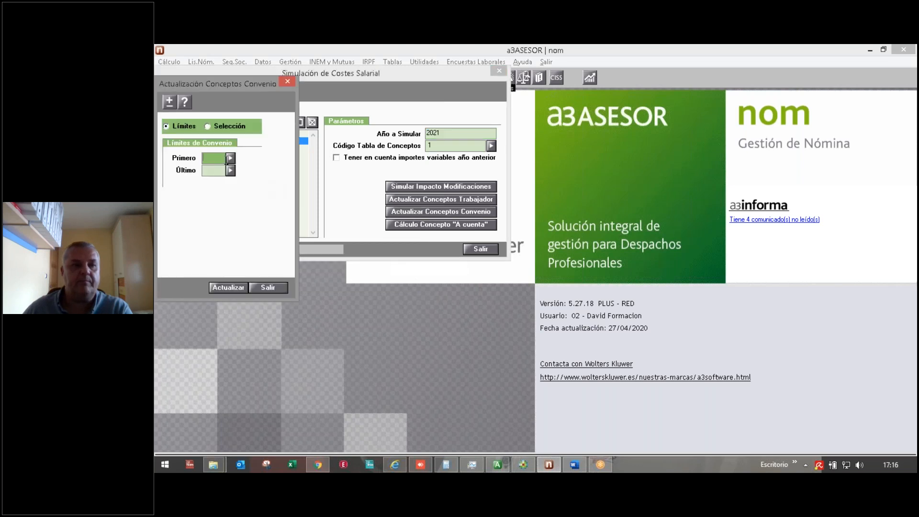
click(230, 158)
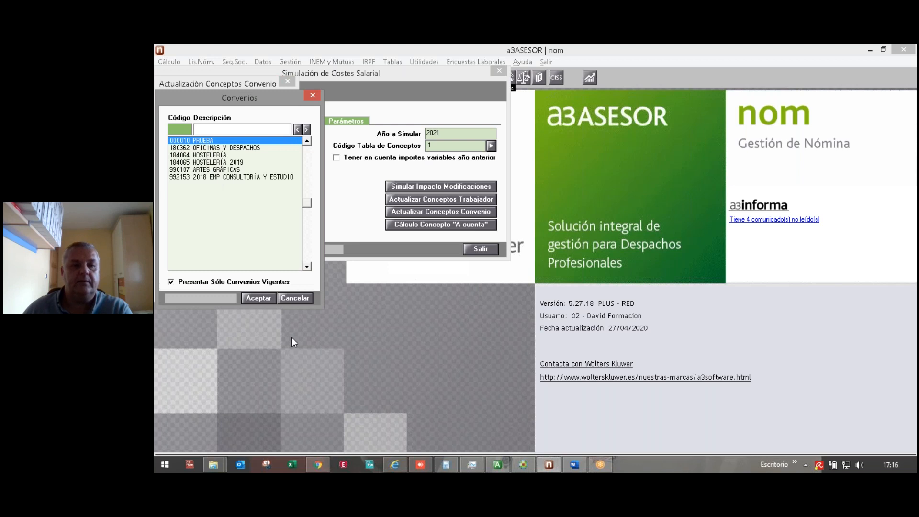
click(295, 302)
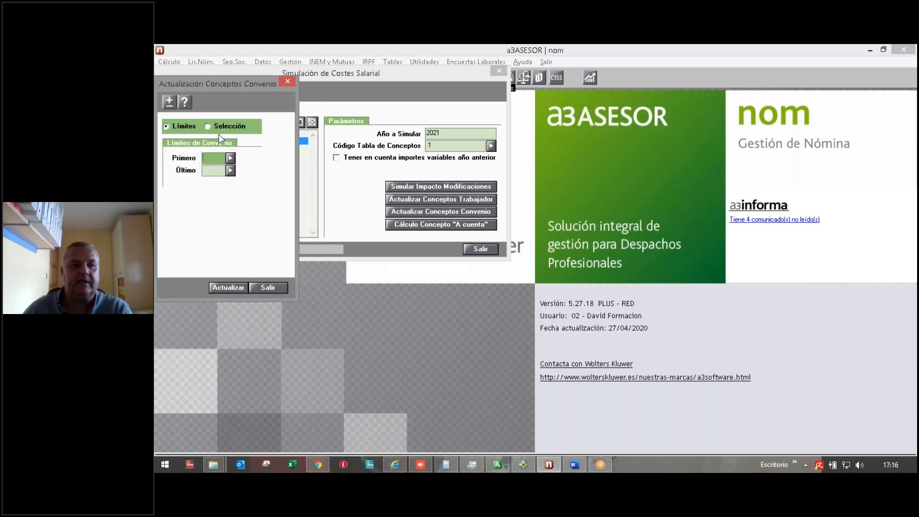
click(255, 282)
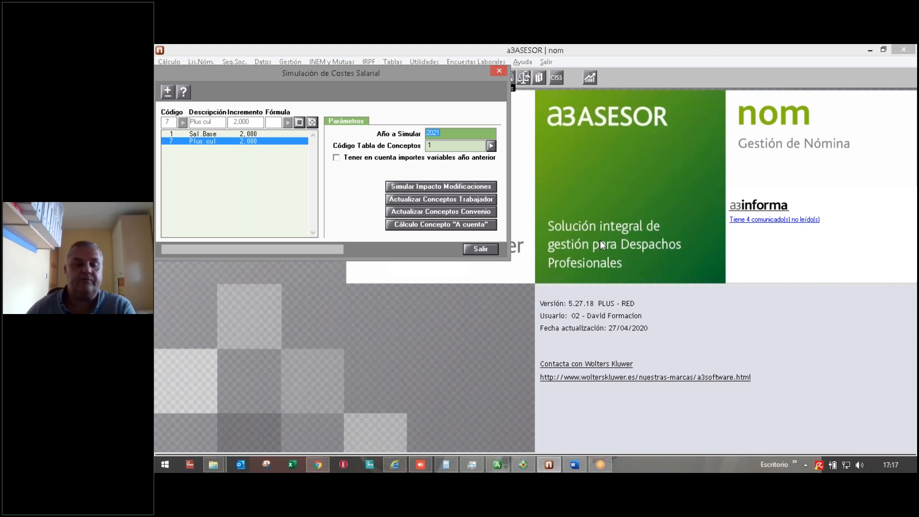
click(401, 212)
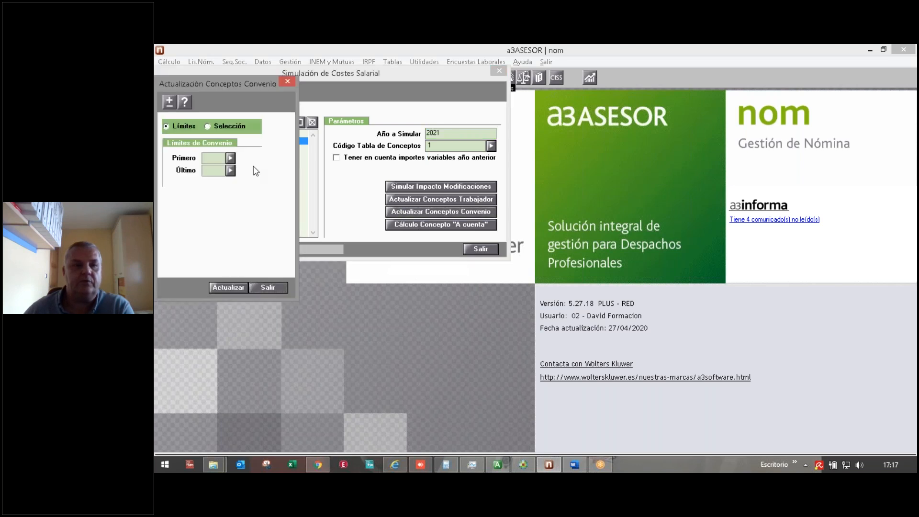
click(230, 158)
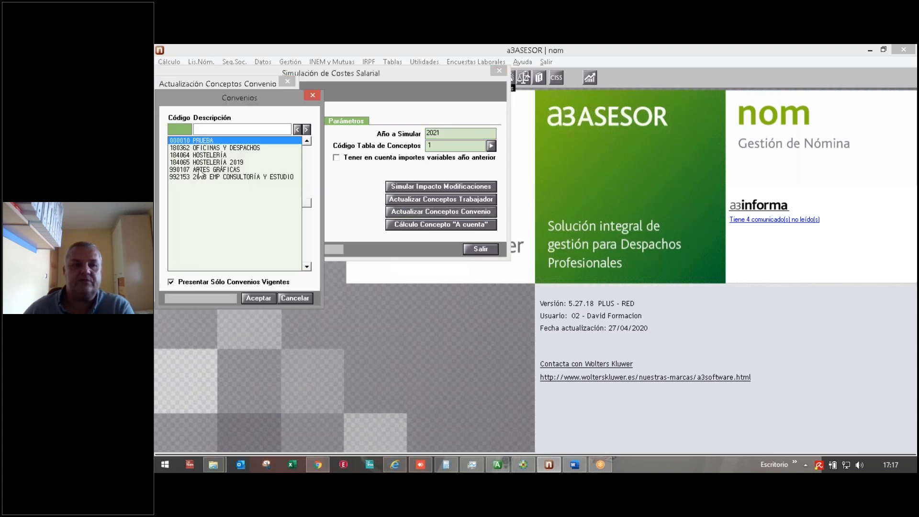
click(309, 300)
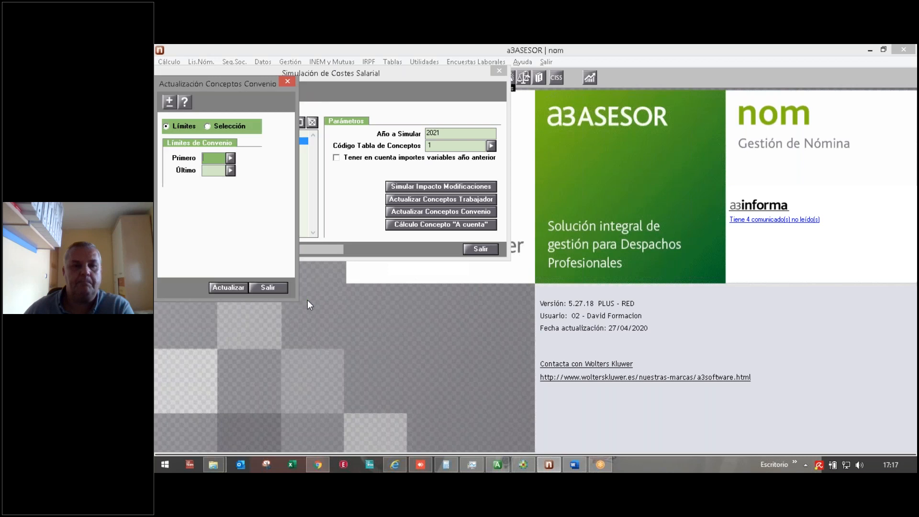
click(267, 288)
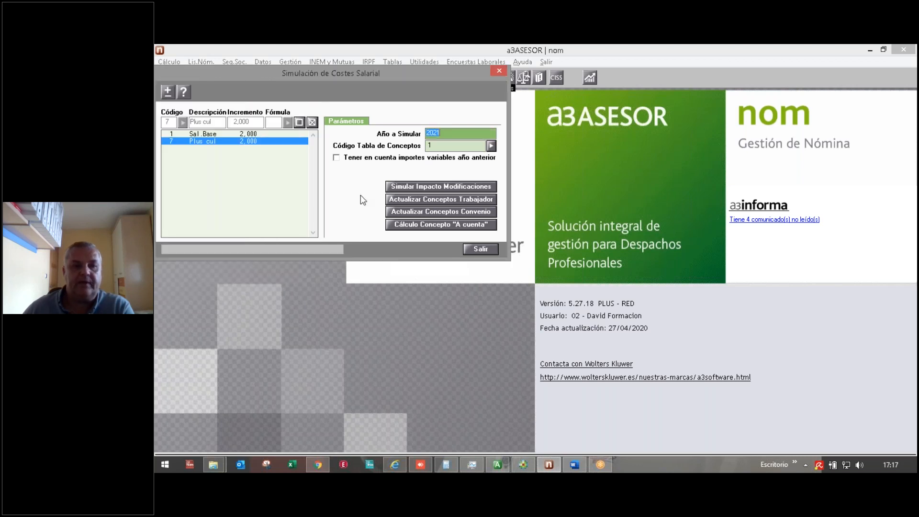
click(406, 227)
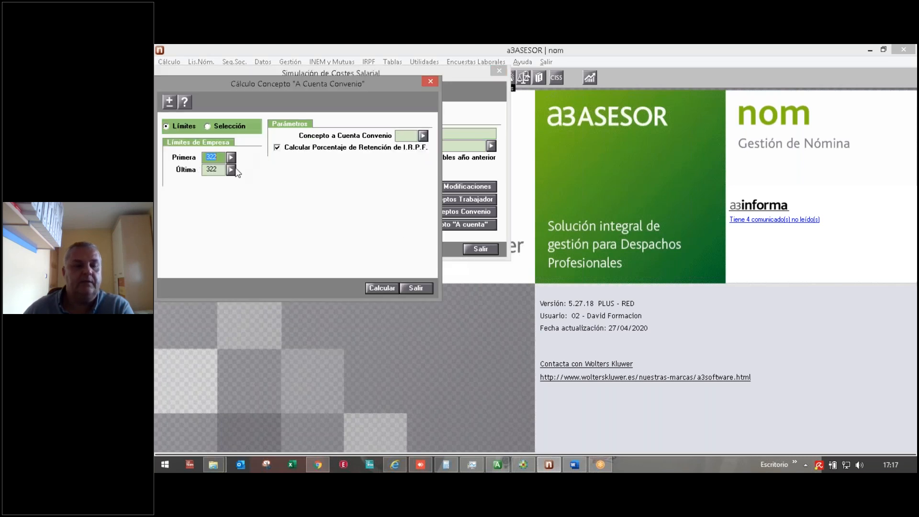
click(424, 136)
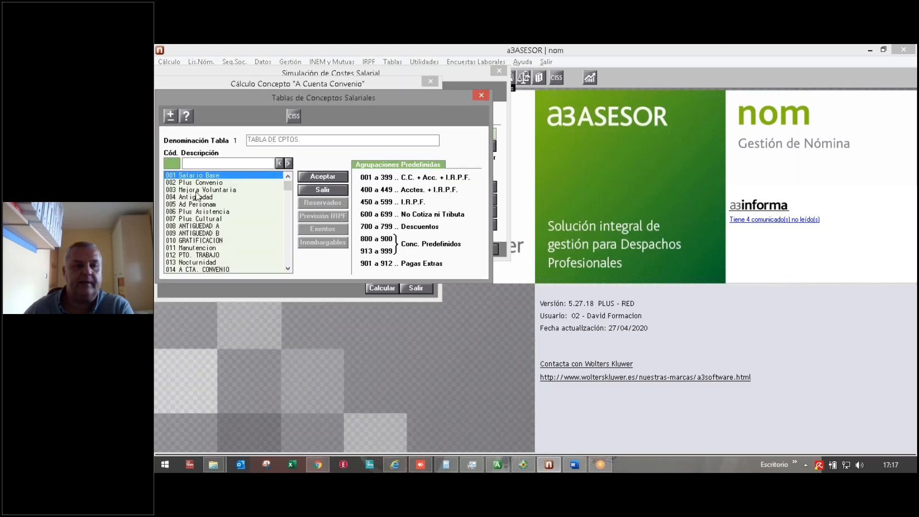
click(191, 270)
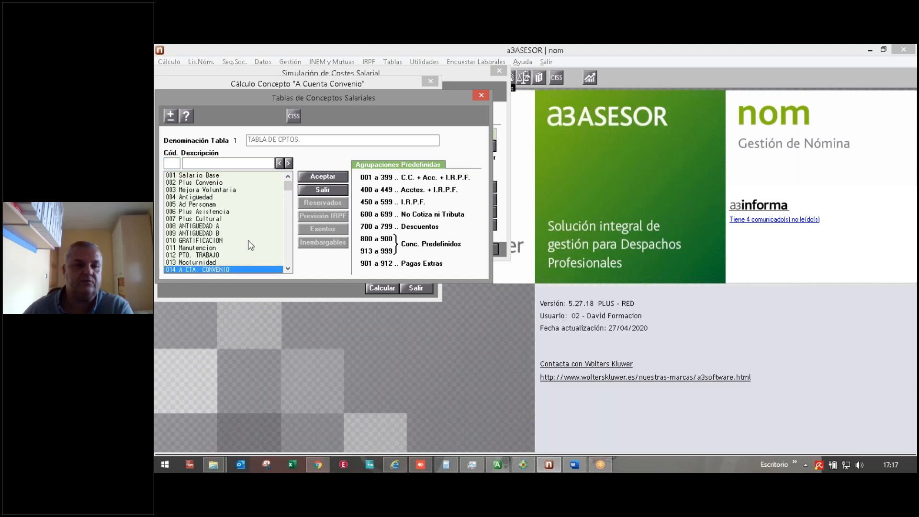
click(477, 97)
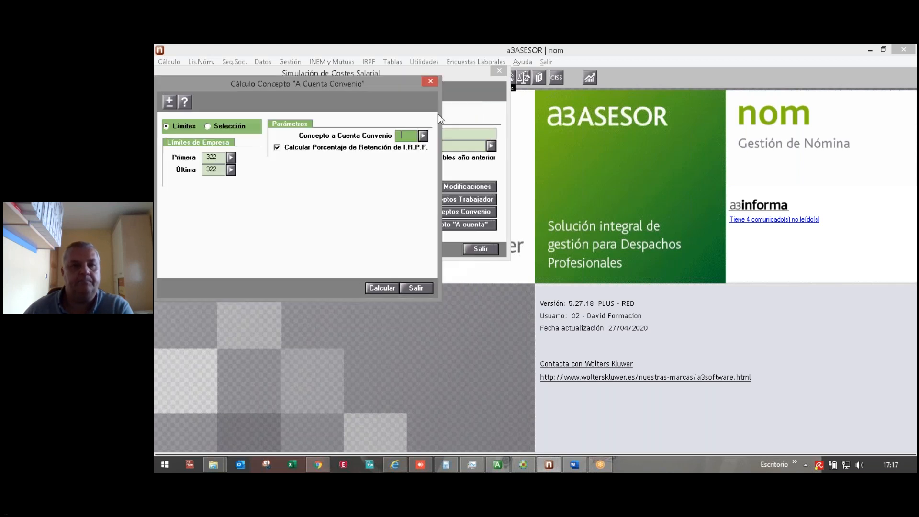
click(410, 289)
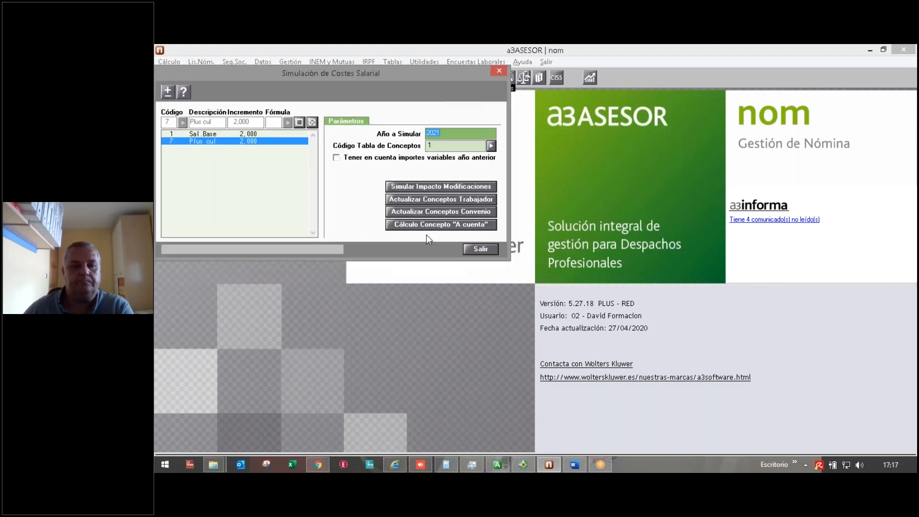
Step: Close the simulation, open worker 000003 in Mantenimiento de Trabajadores, and jump to Simulación de Costes
click(479, 250)
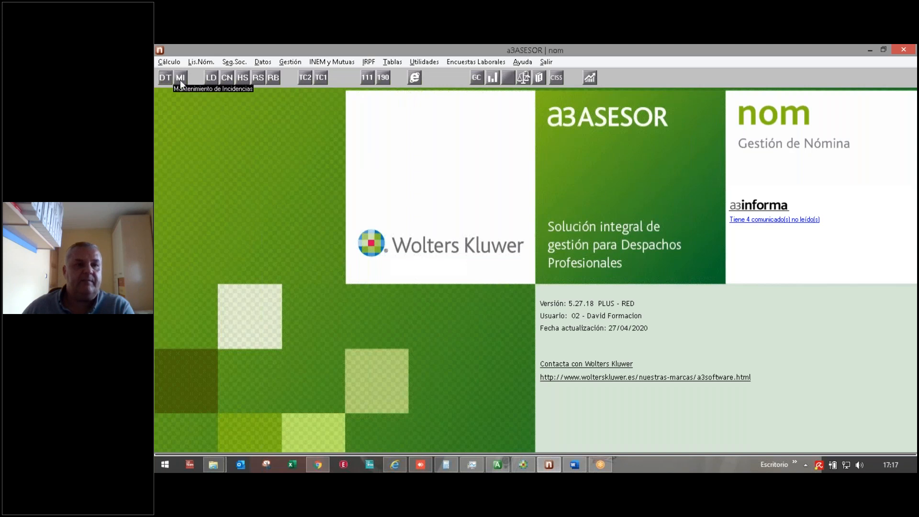
click(165, 77)
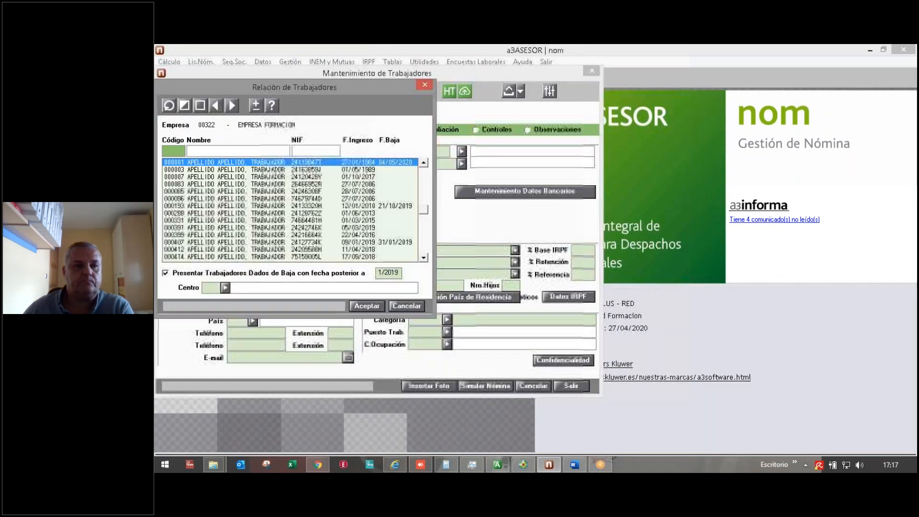
key(Return)
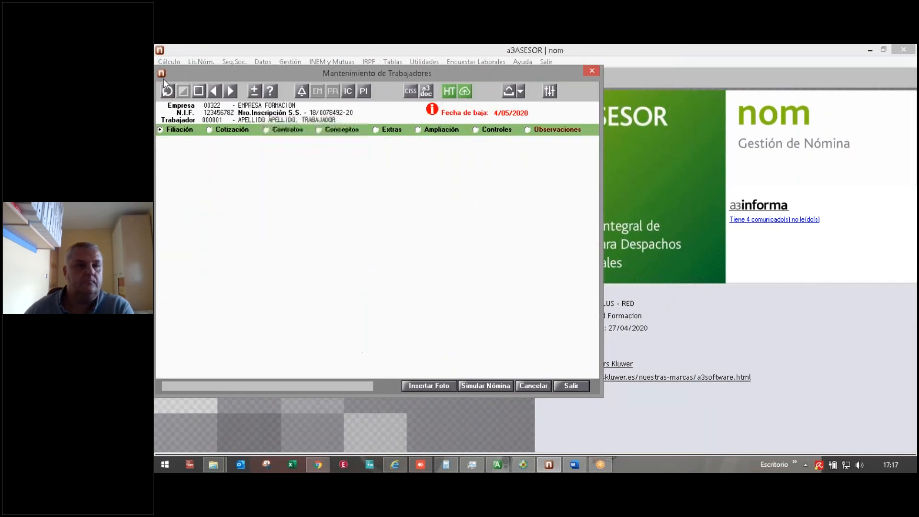
click(226, 91)
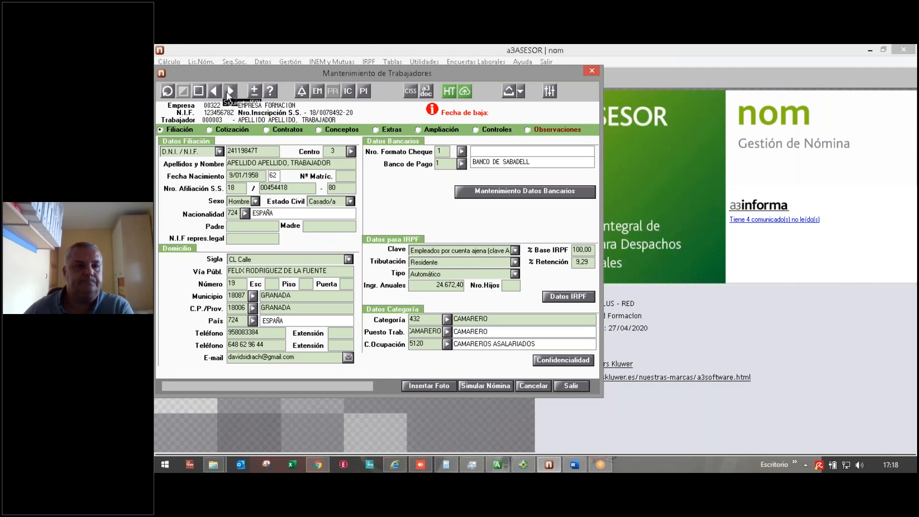
click(521, 84)
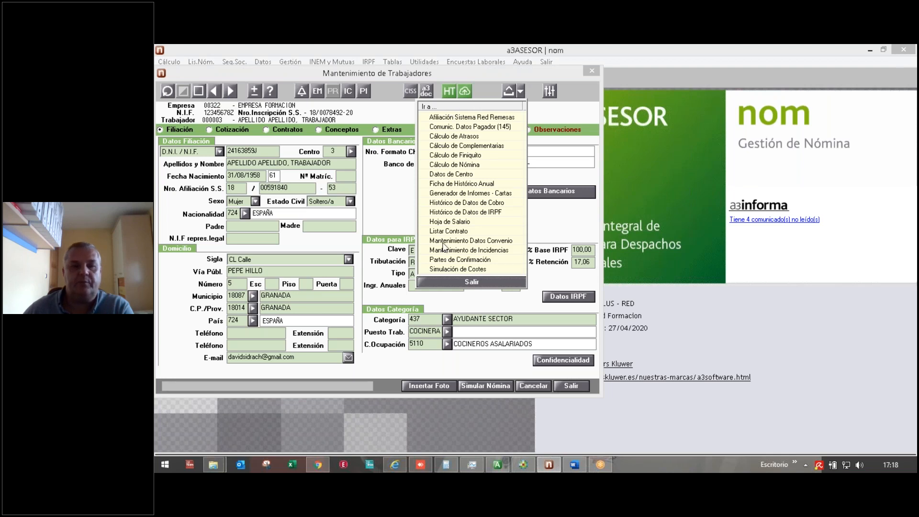
click(444, 269)
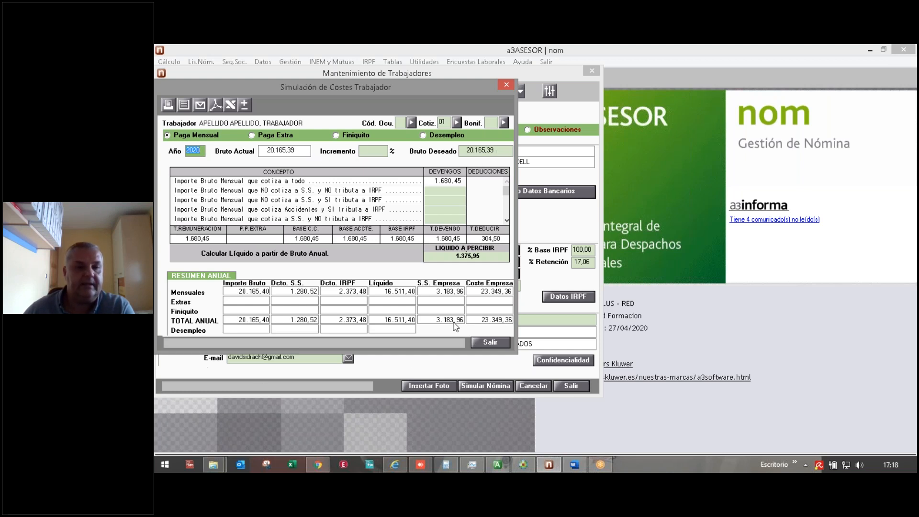
Step: Apply a 5% increment and check the 21.173,66 gross and IRPF deduction rows
click(372, 150)
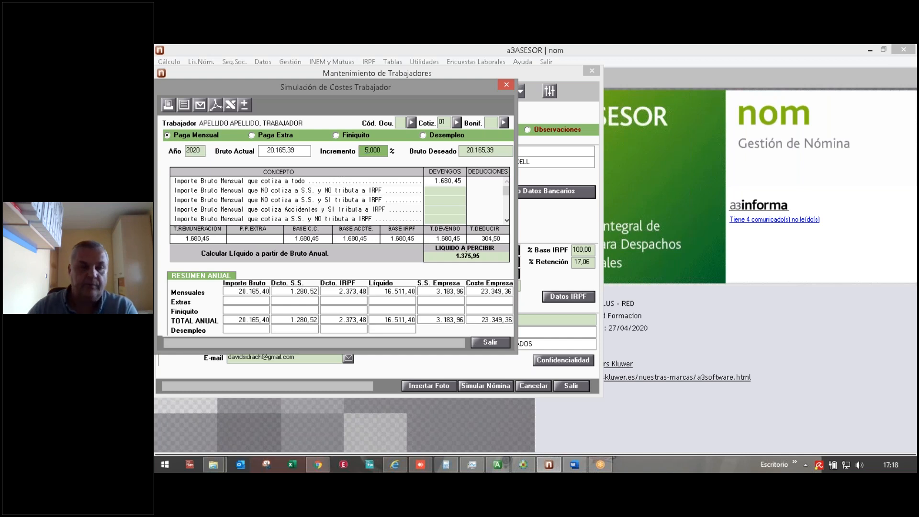
text(5)
key(Tab)
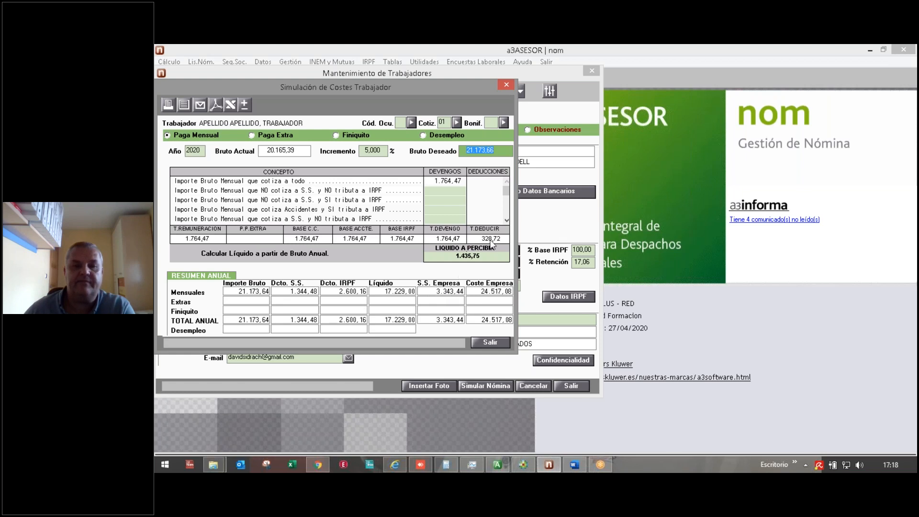
click(506, 220)
click(507, 220)
click(507, 220)
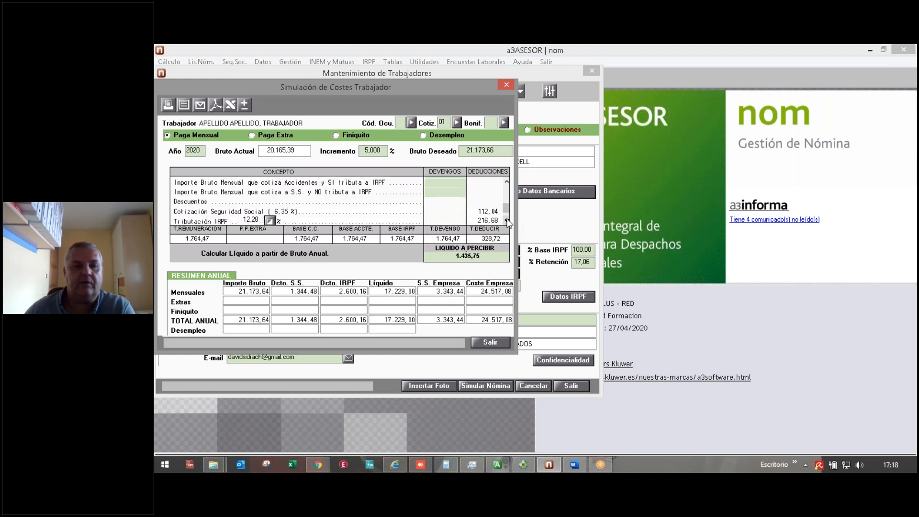
click(506, 220)
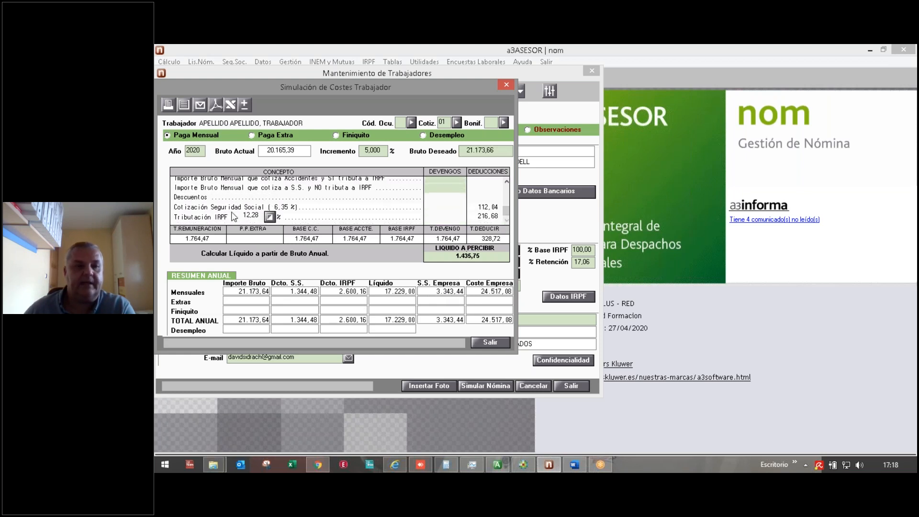
Step: Clear the increment, returning desired gross to 20.165,39
click(377, 150)
key(BackSpace)
key(Tab)
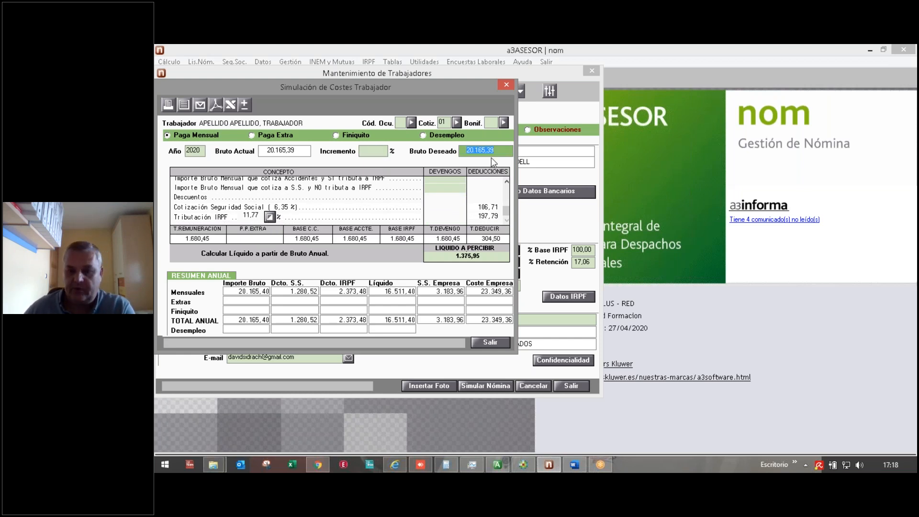
Step: Set desired gross to 24.000,00 (a 19,016% increase) and export the simulation to Excel
text(24.000,0)
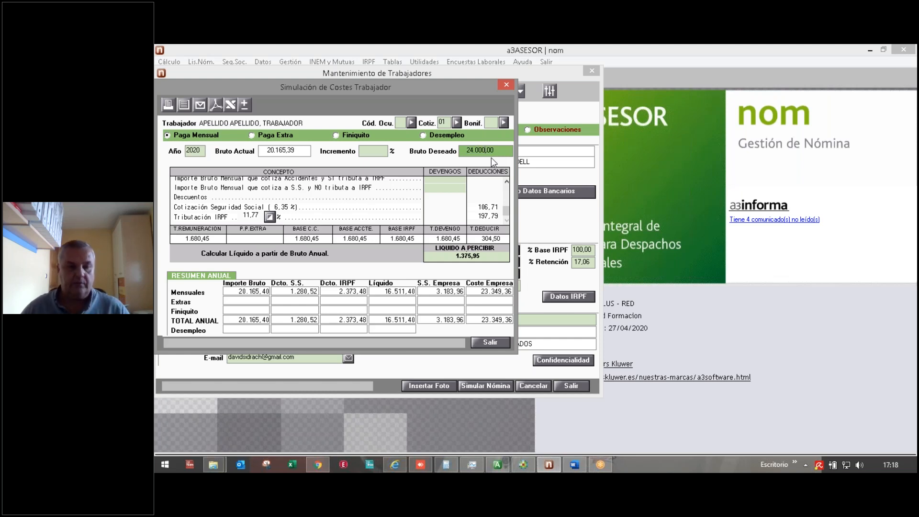
text(0)
key(Tab)
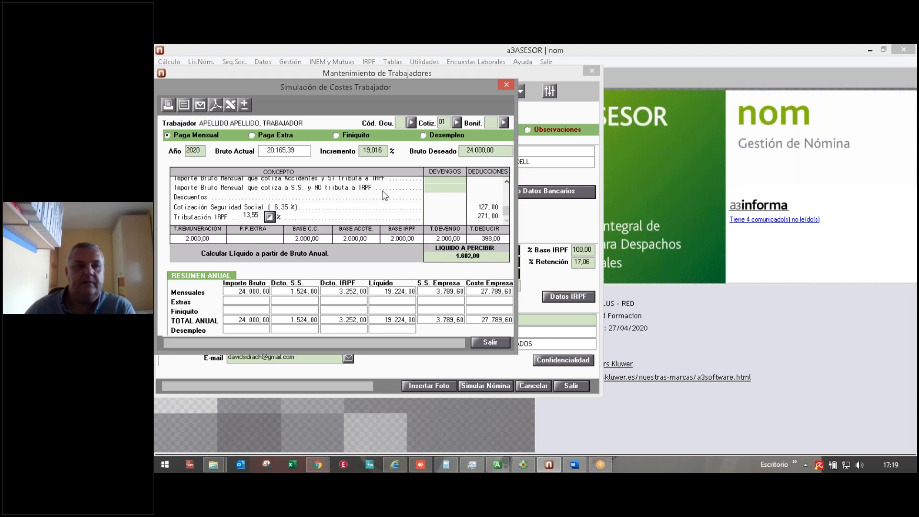
click(230, 104)
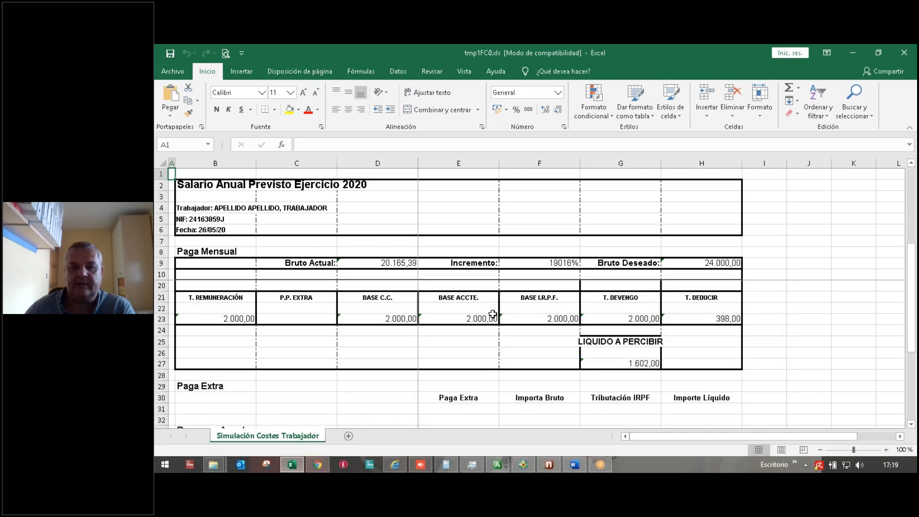
Step: Scroll through the exported tmp1FC0.xls sheet, then minimise Excel to return to a3ASESOR
scroll(411, 328, down, 8)
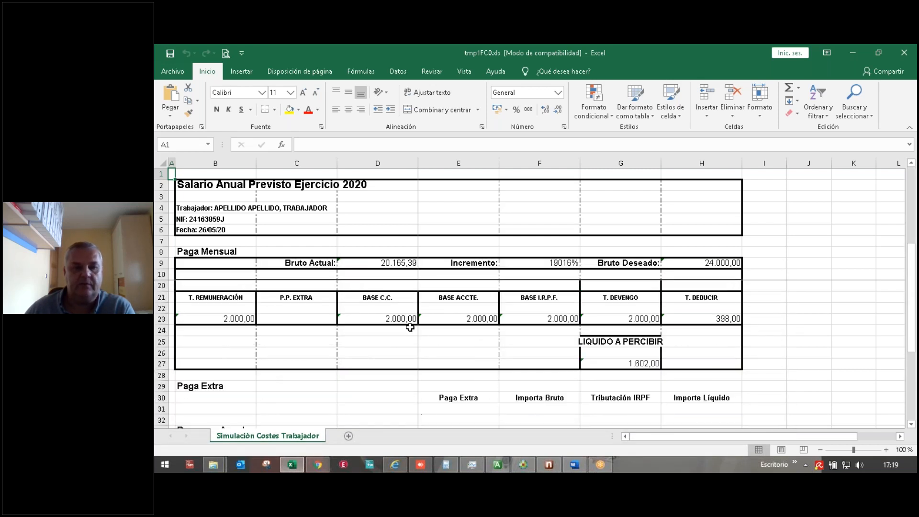
scroll(410, 328, up, 8)
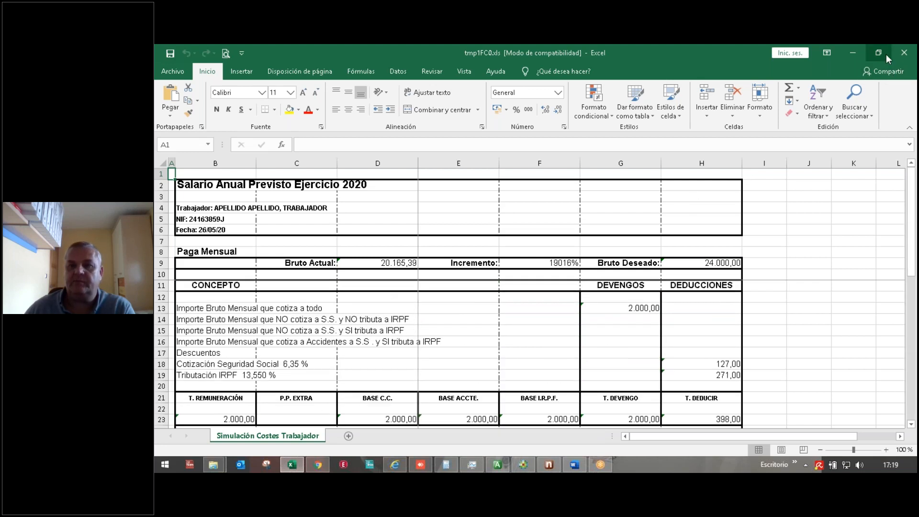
click(851, 53)
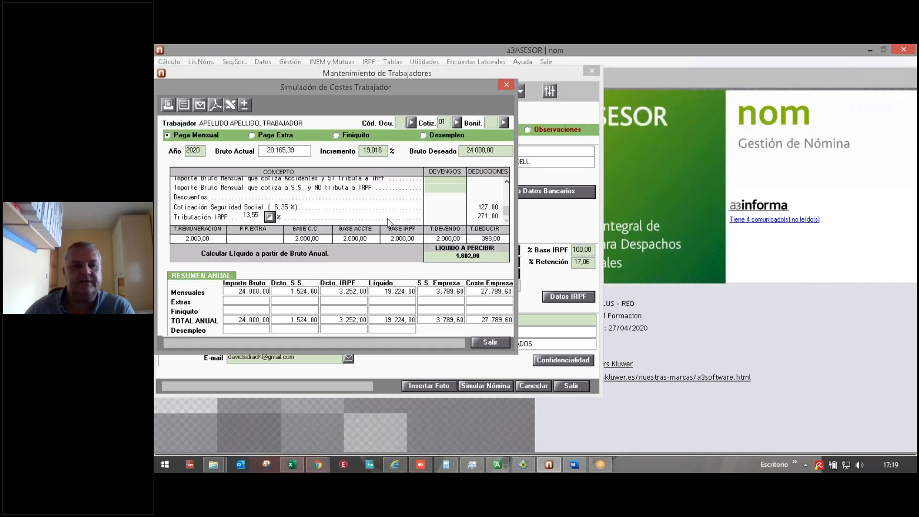
Step: Close the worker cost simulation and worker record, then open the Cálculo menu toward Gestión de incidencias
click(485, 343)
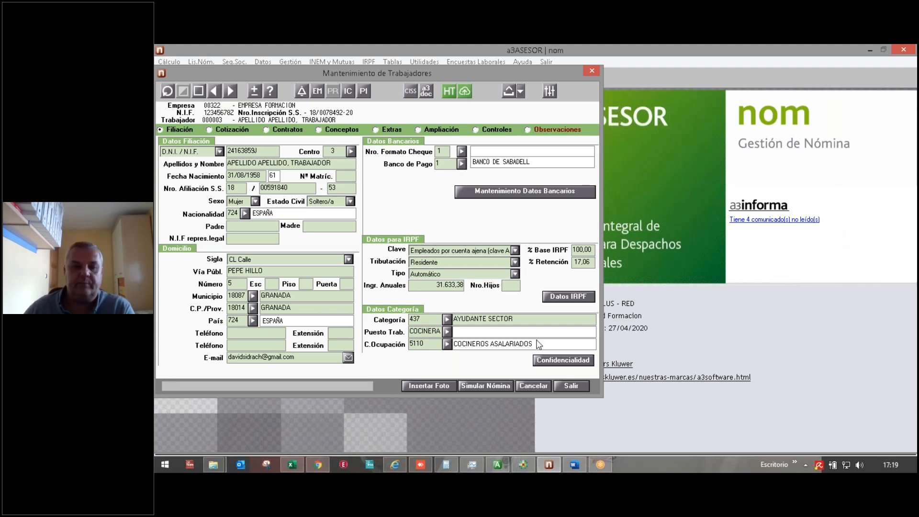
click(580, 383)
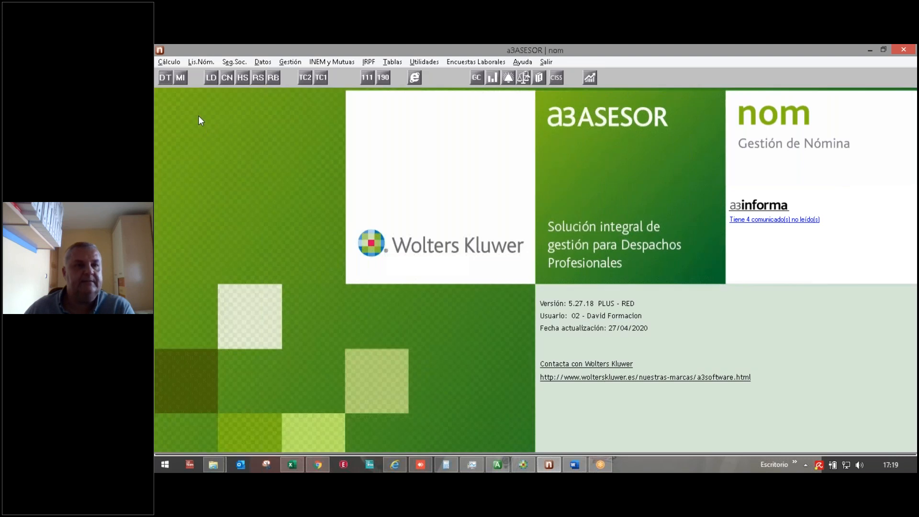
click(167, 62)
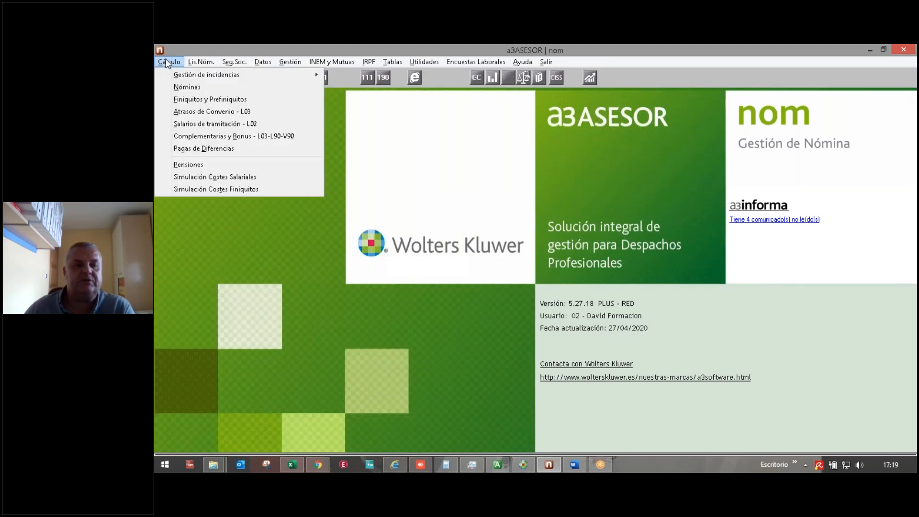
mouse_move(169, 76)
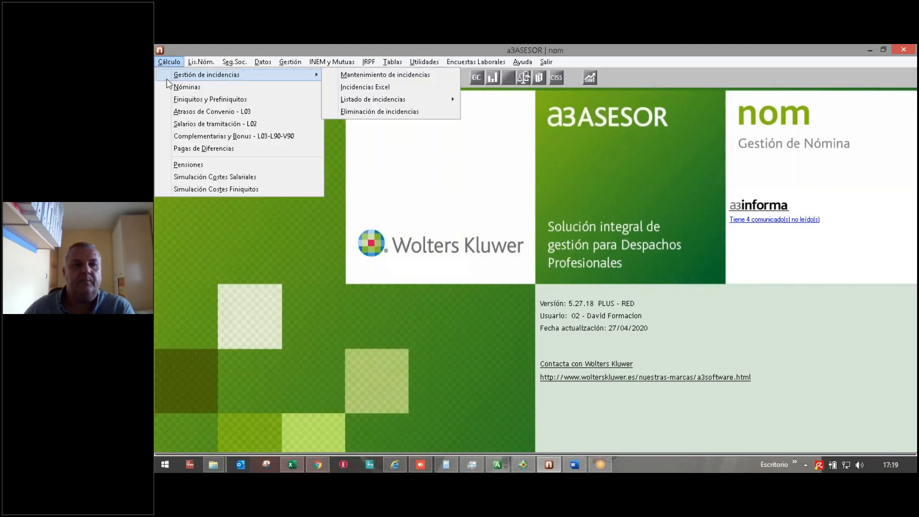
Step: Open Incidencias Excel and review the available incident formats list
click(371, 89)
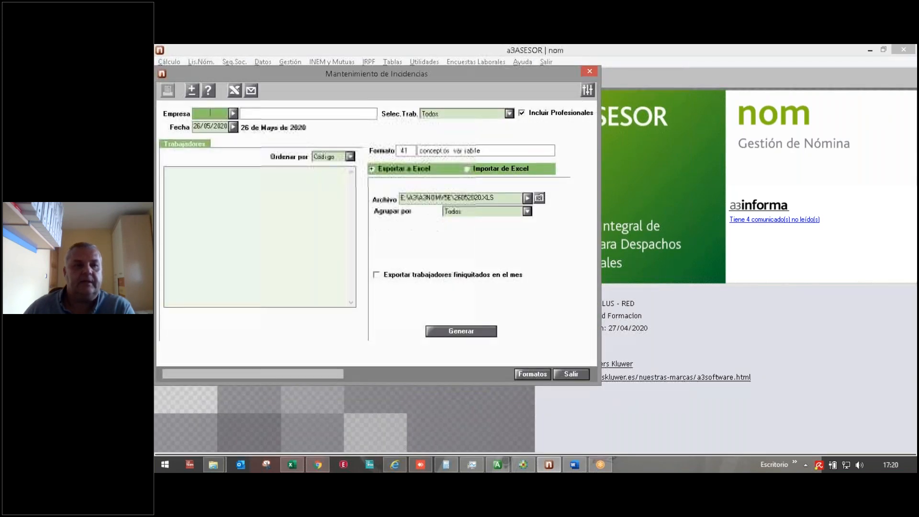
click(533, 374)
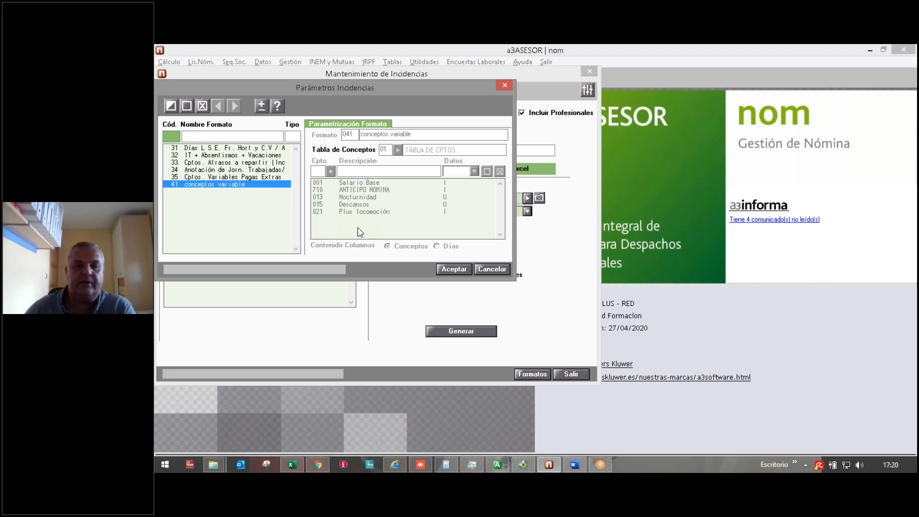
click(493, 271)
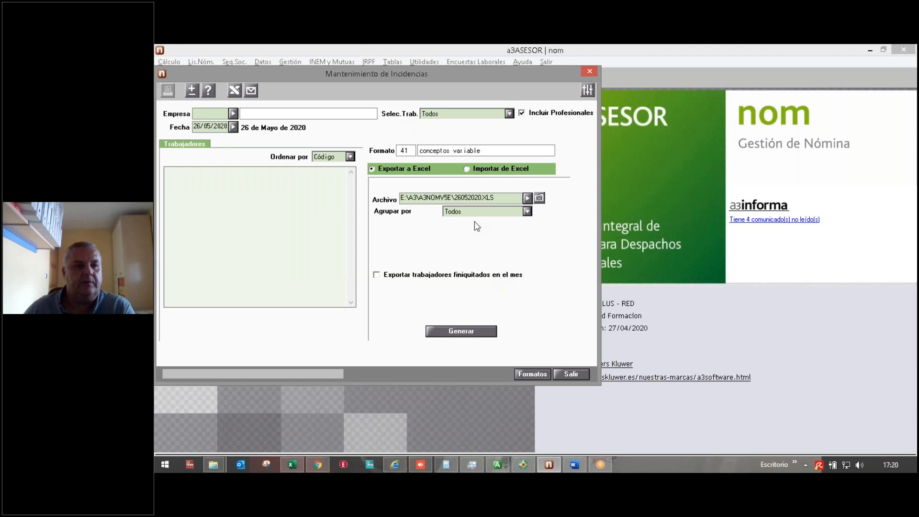
Step: Load all workers of company 322 EMPRESA FORMACION for 29/02/2020
click(213, 113)
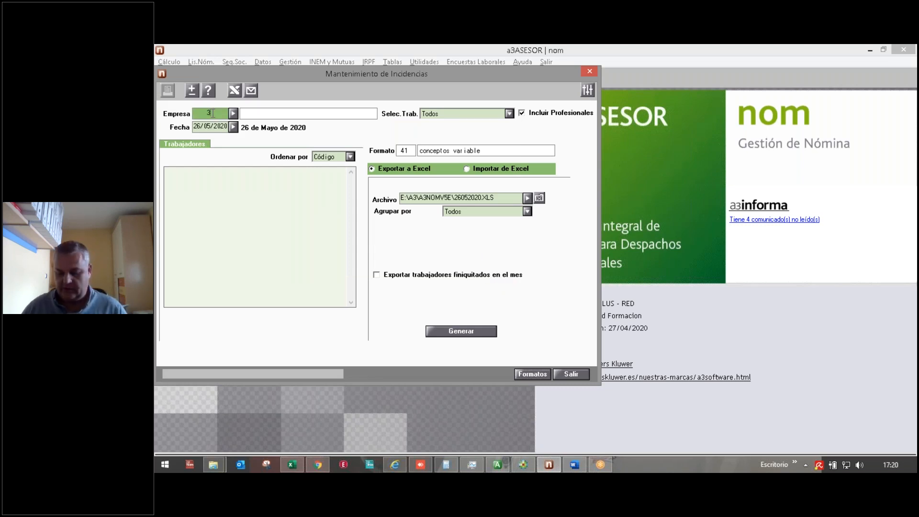
text(322)
key(Return)
text(3105202)
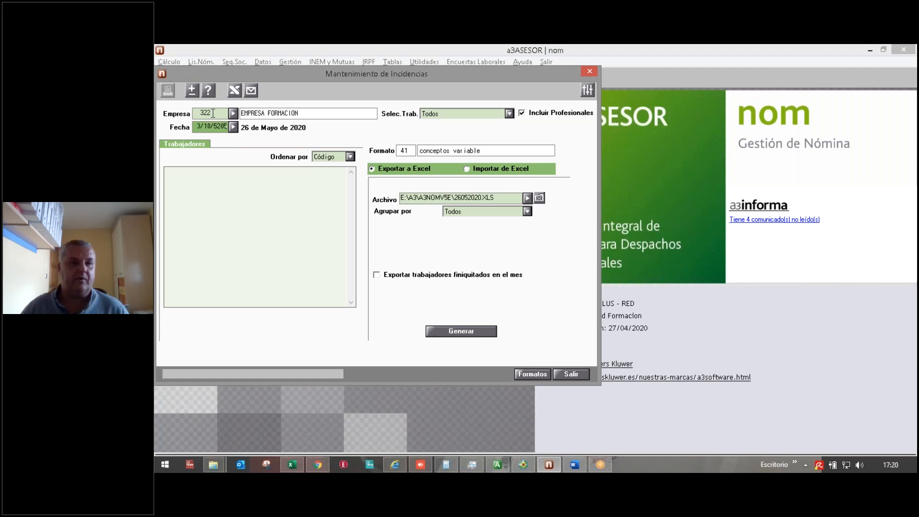
key(BackSpace)
key(BackSpace)
key(BackSpace)
key(BackSpace)
key(BackSpace)
key(BackSpace)
key(BackSpace)
key(BackSpace)
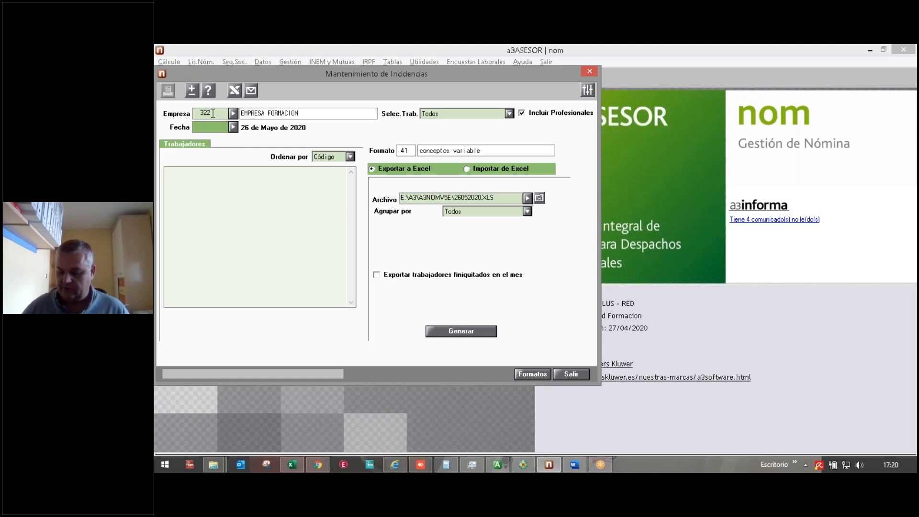
text(29052020)
key(Return)
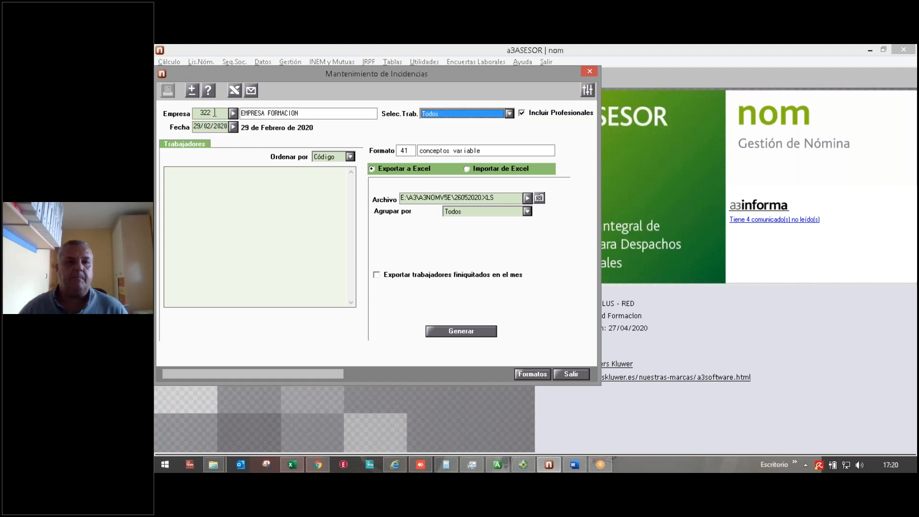
key(Return)
click(223, 192)
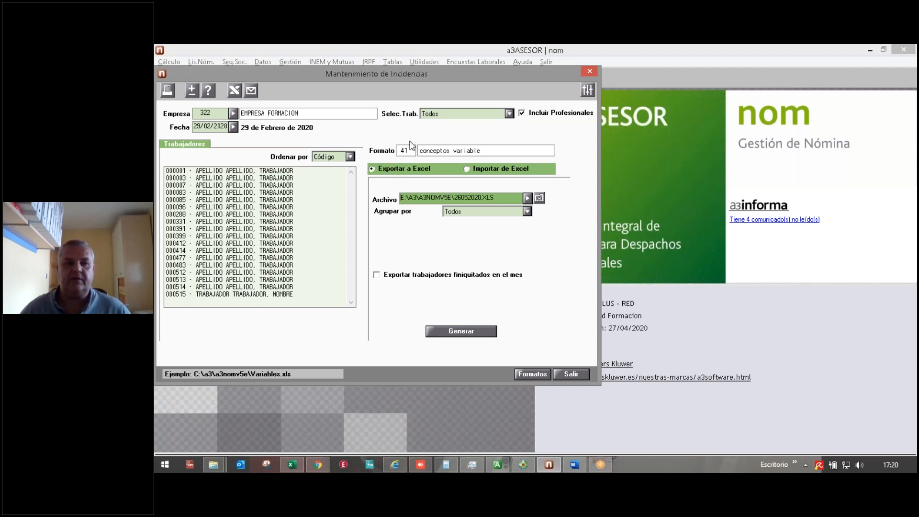
Step: Browse formats 34 and 35, abandon a new format, and keep format 41 conceptos variable
click(532, 374)
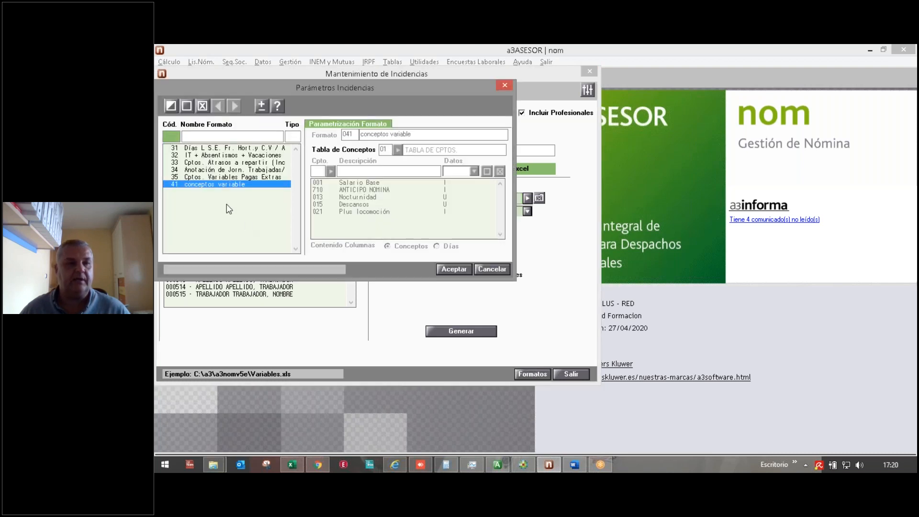
click(214, 177)
click(208, 169)
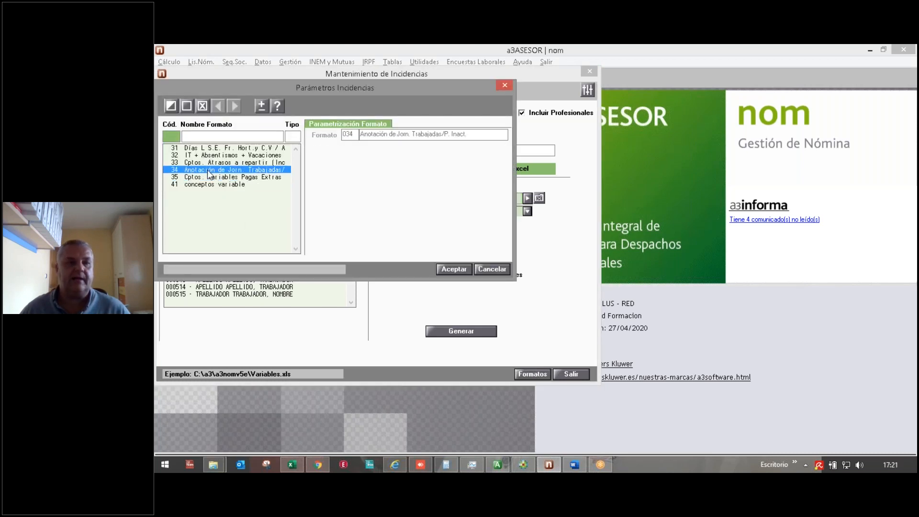
click(188, 105)
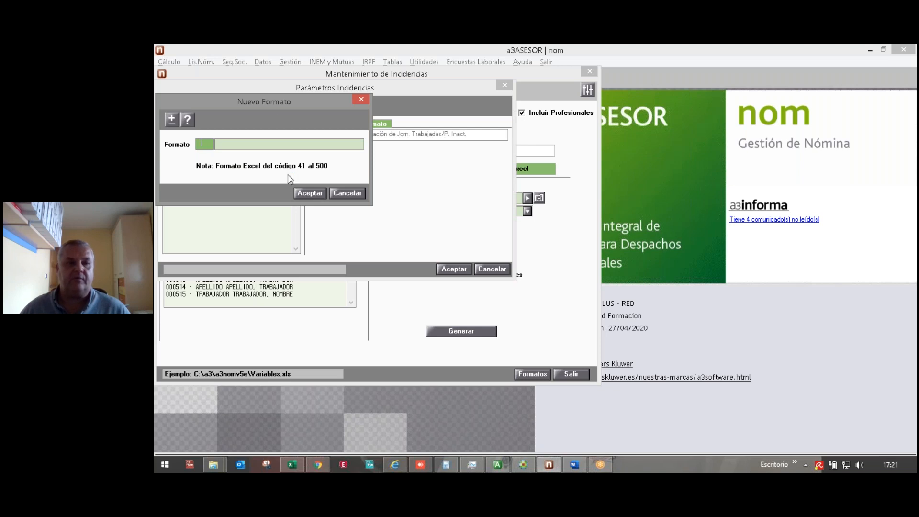
click(339, 194)
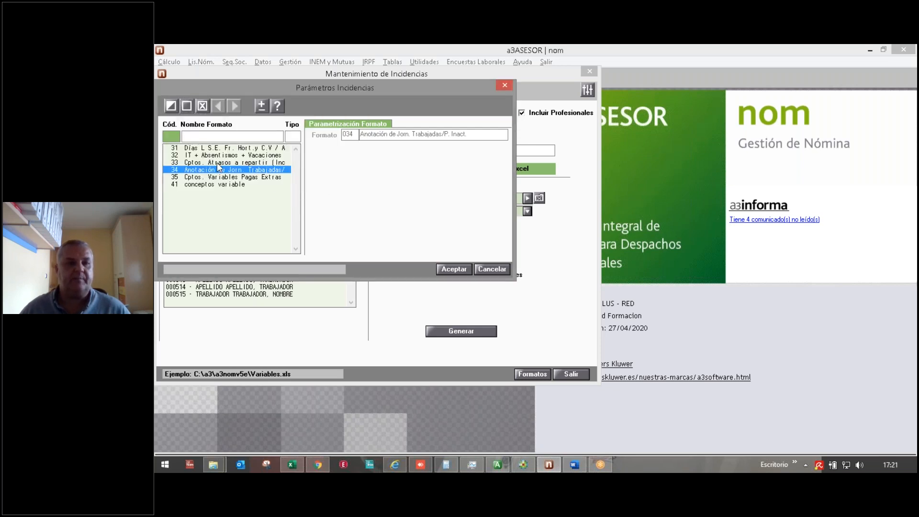
click(220, 184)
click(440, 269)
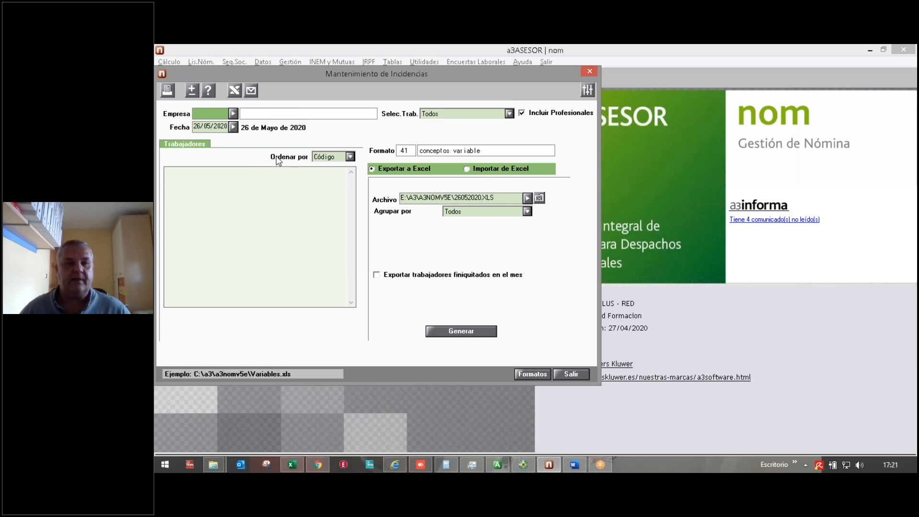
Step: Enter company 322 and date 29/02/2020 to load its workers
text(322)
key(Return)
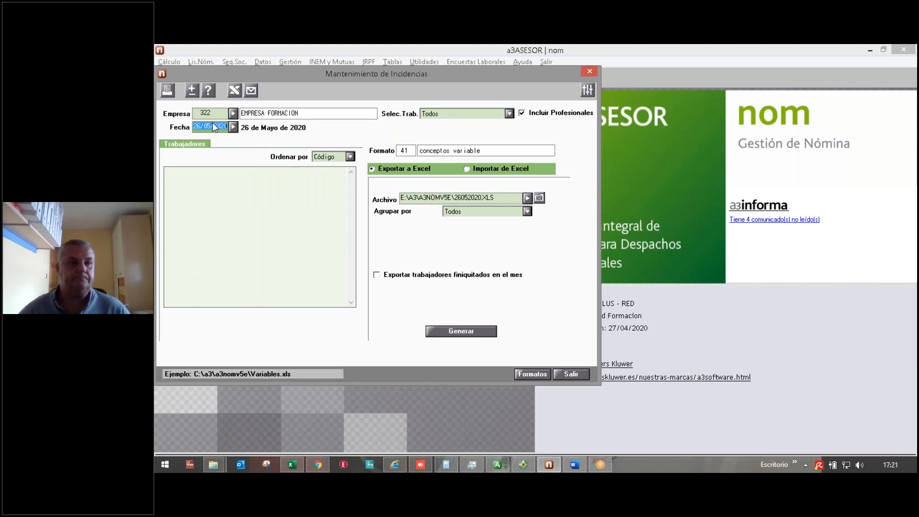
key(Return)
click(216, 127)
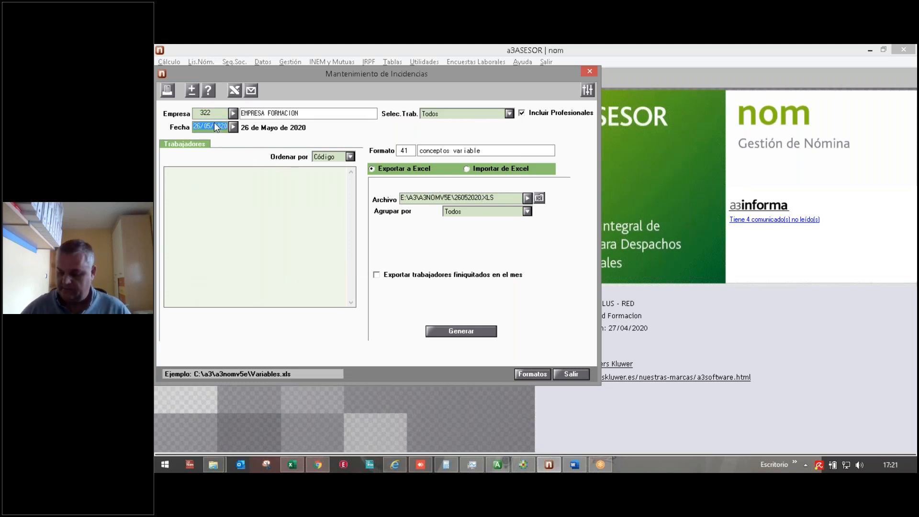
text(29022020)
key(Return)
key(Return)
key(Return)
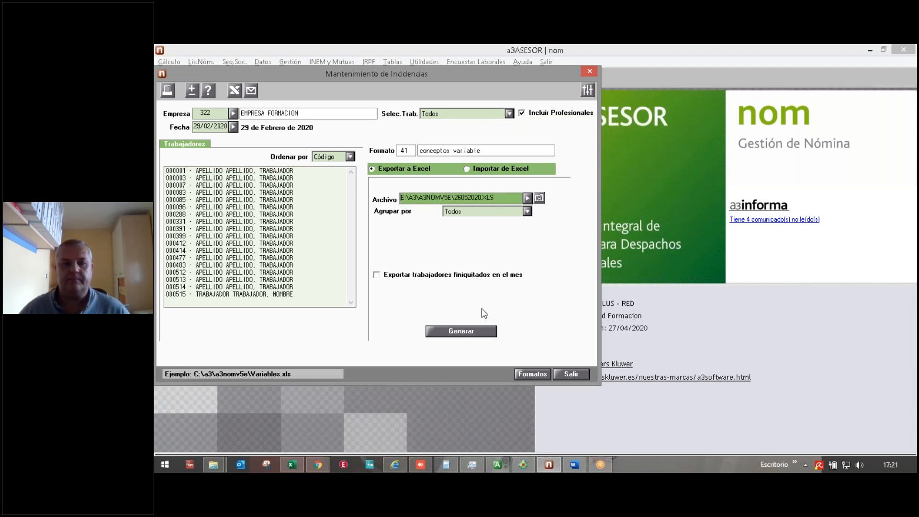
Step: Generate the Excel incidents file and open 26052020.XLS
click(472, 330)
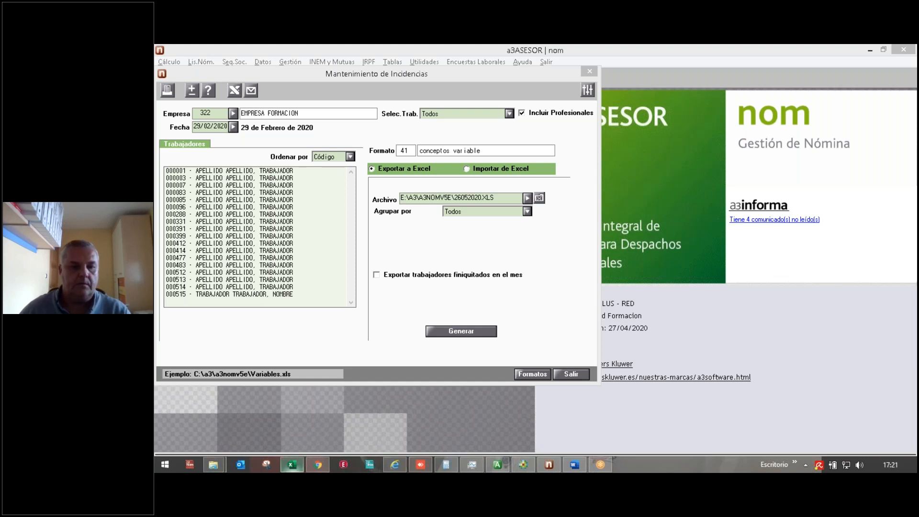
click(297, 464)
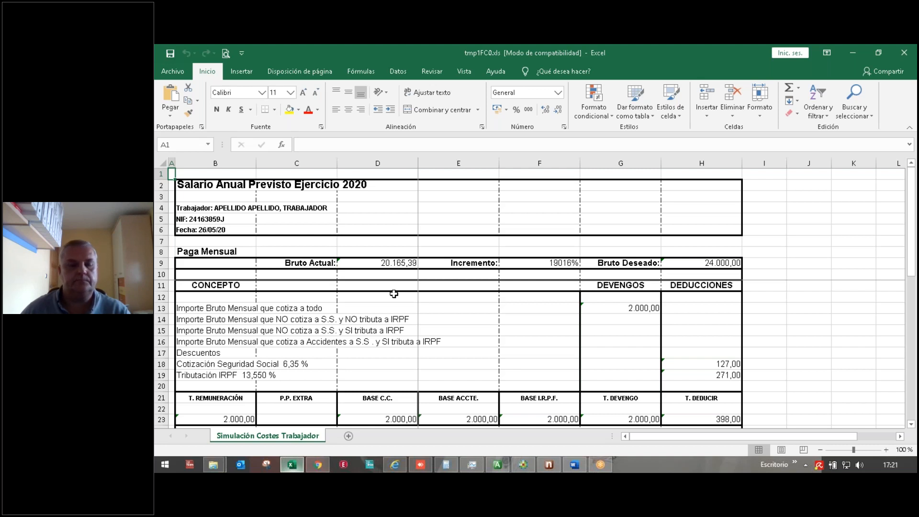
click(541, 464)
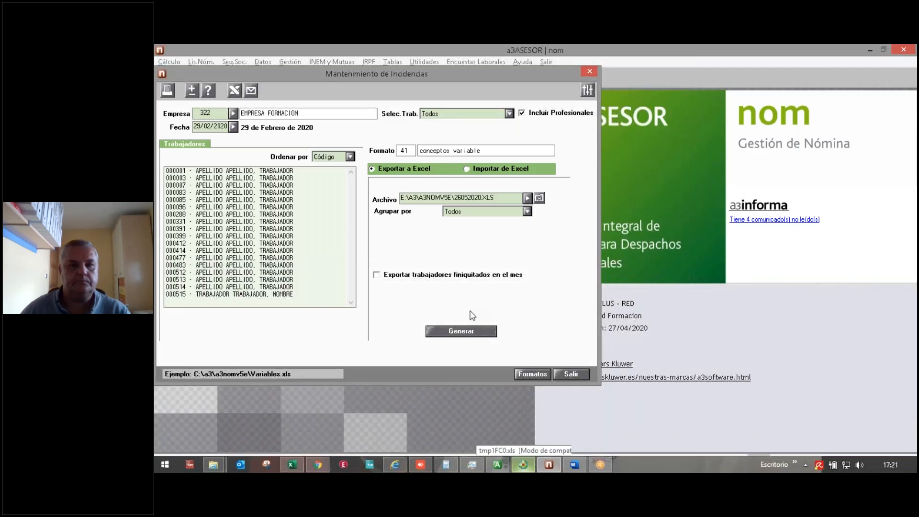
click(536, 199)
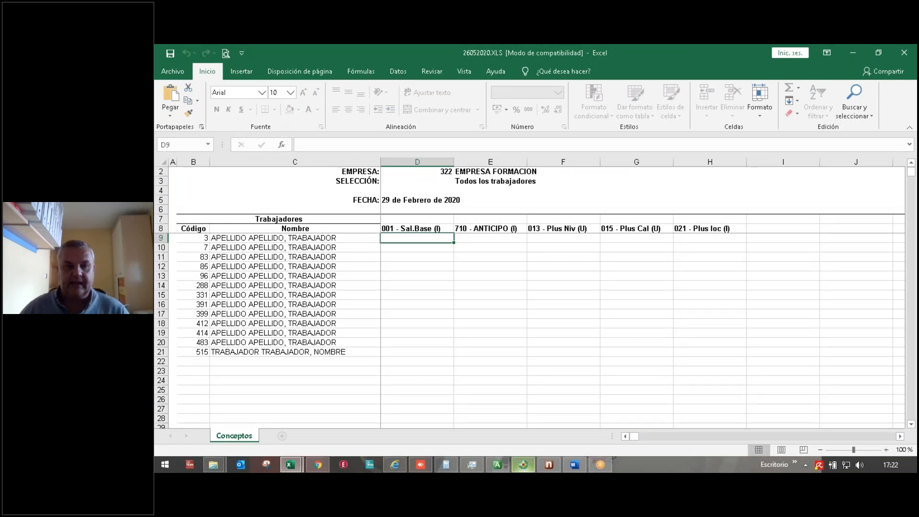
Step: Try editing the worker selection and name cells, dismissing the protected-sheet warnings
click(473, 182)
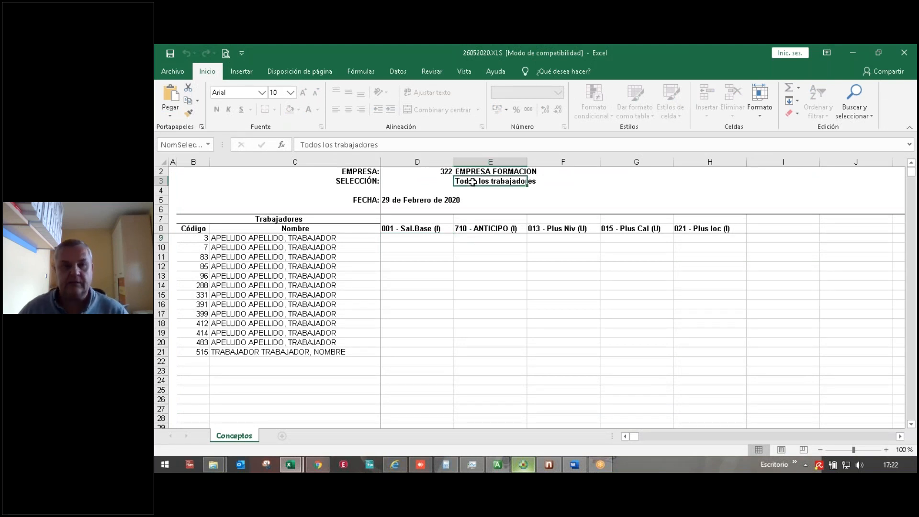
double_click(473, 182)
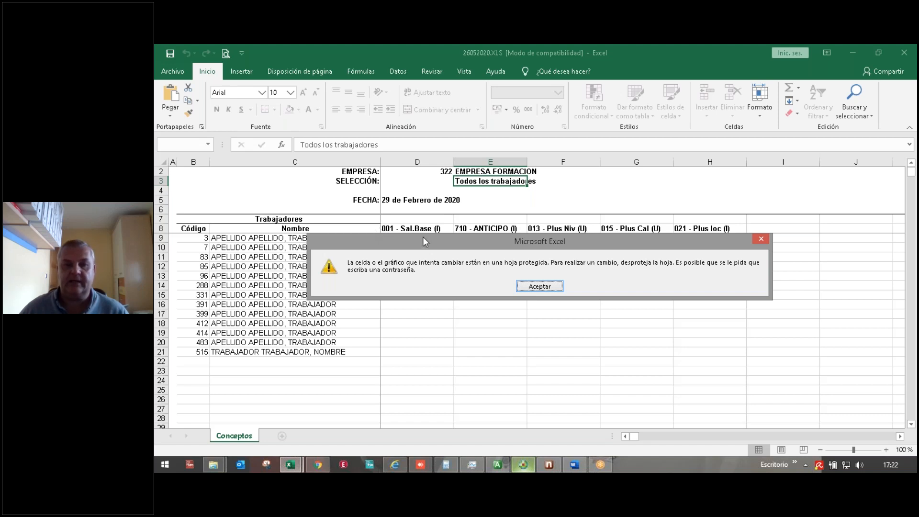
click(526, 286)
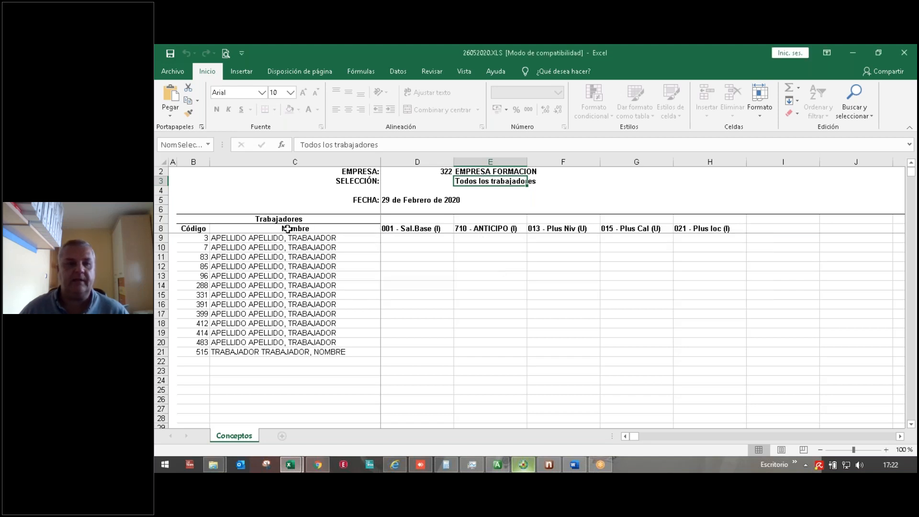
double_click(289, 240)
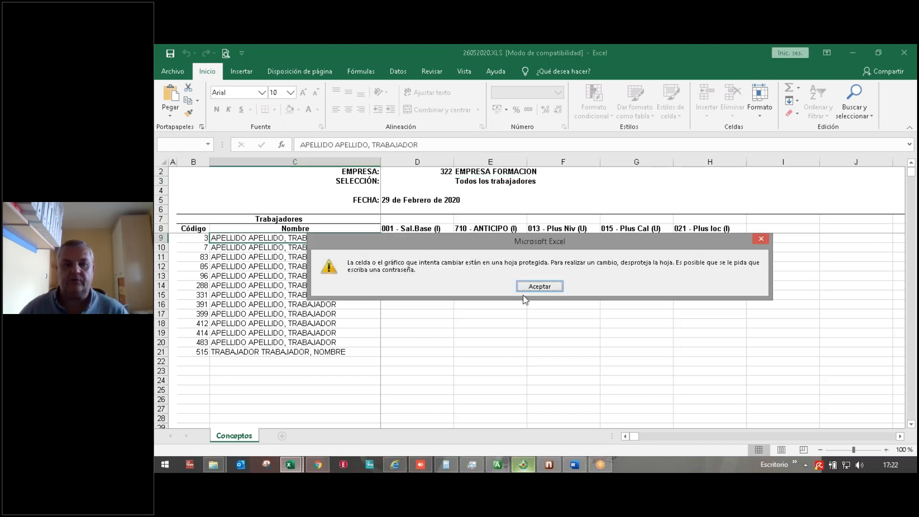
click(545, 287)
click(218, 284)
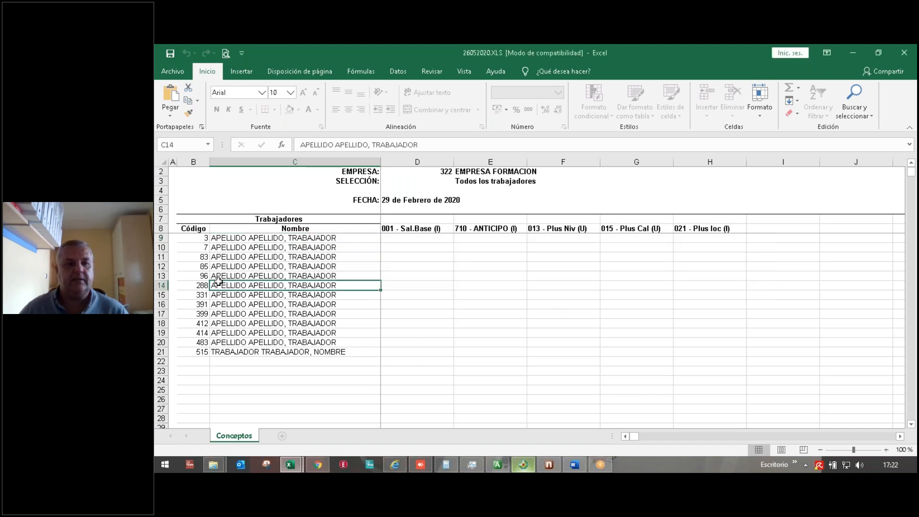
double_click(218, 283)
click(538, 287)
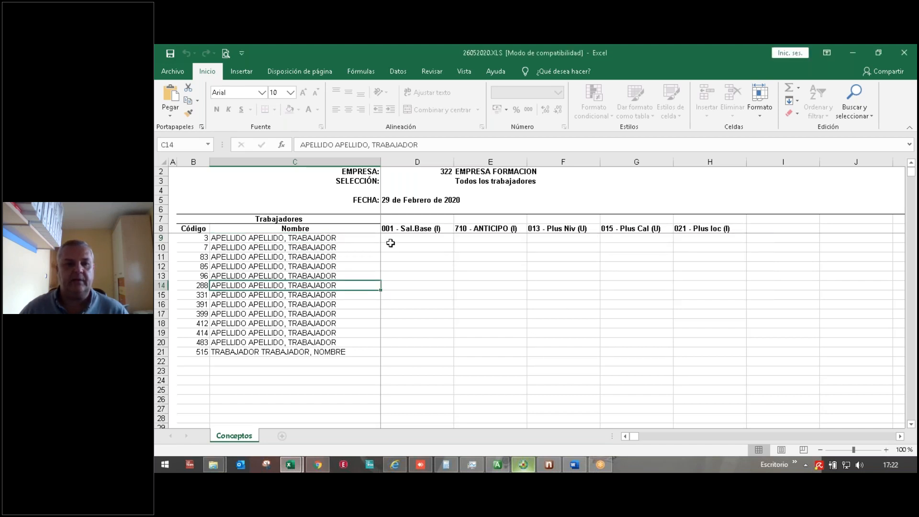
Step: Enter salary base 1000 in D9 and advance 25 in E9
click(391, 244)
key(Up)
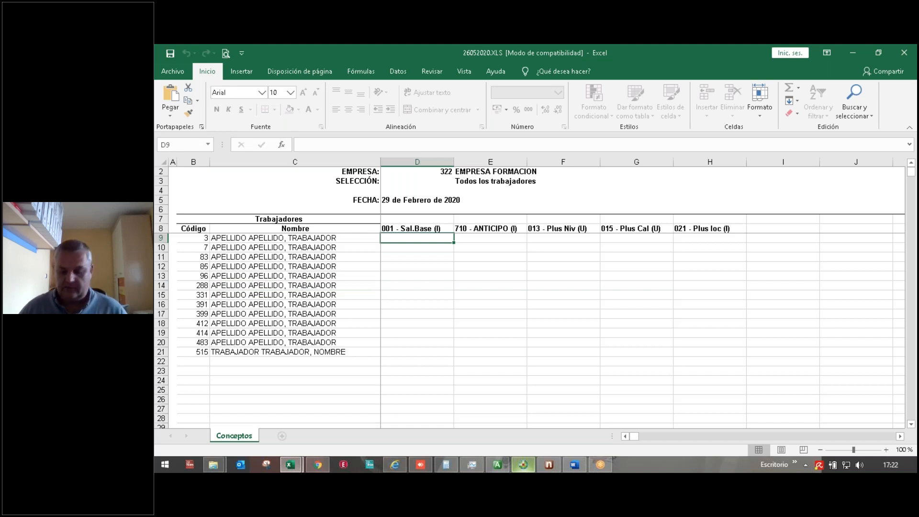
text(1000)
key(Tab)
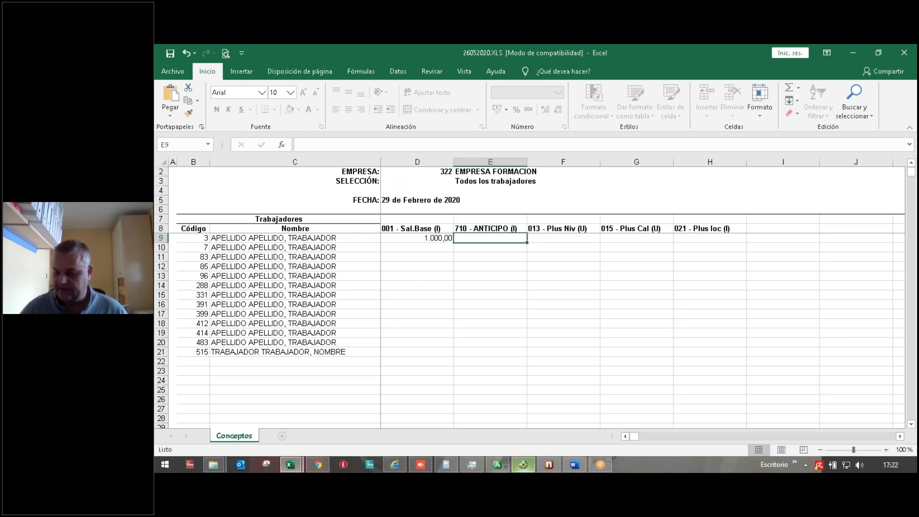
text(25)
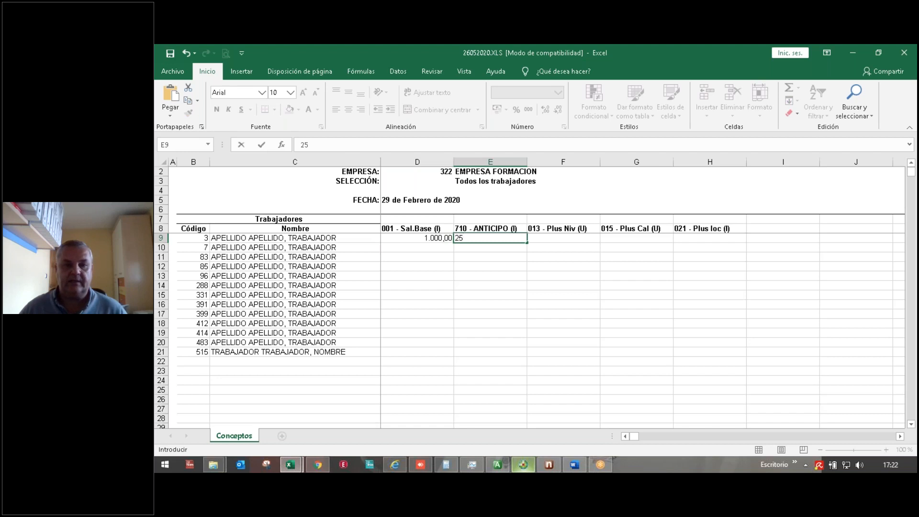
key(Tab)
Step: Fill the Plus Niv column with 25, 25, 26, 31, 30 and 15
key(Down)
text(25)
key(Return)
text(25)
key(Return)
text(26)
key(Return)
key(Return)
text(31)
key(Return)
text(30)
Step: Enter 19 in G18 and advances 26 and 62 in E19:E20, then save
key(Return)
key(Return)
text(15)
key(Tab)
key(Down)
text(19)
key(Return)
key(Left)
key(Left)
key(Right)
text(26)
key(Return)
text(62)
key(Tab)
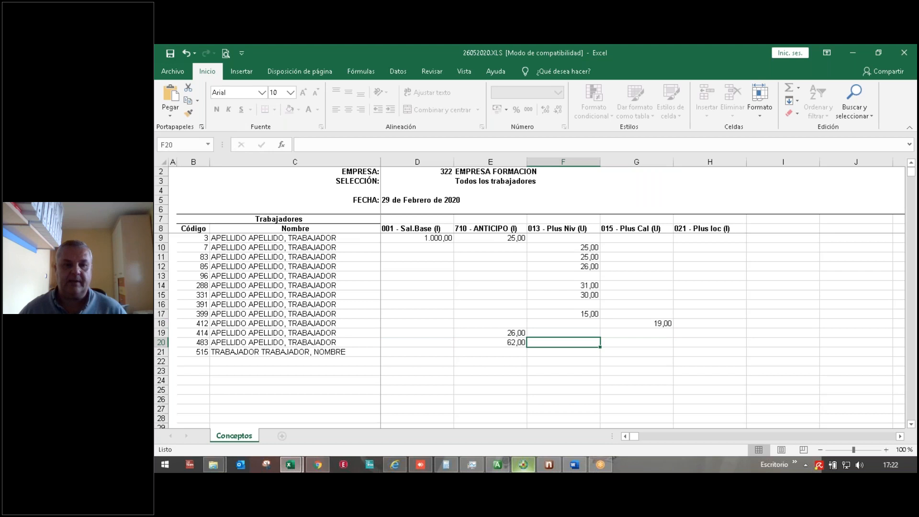
click(171, 54)
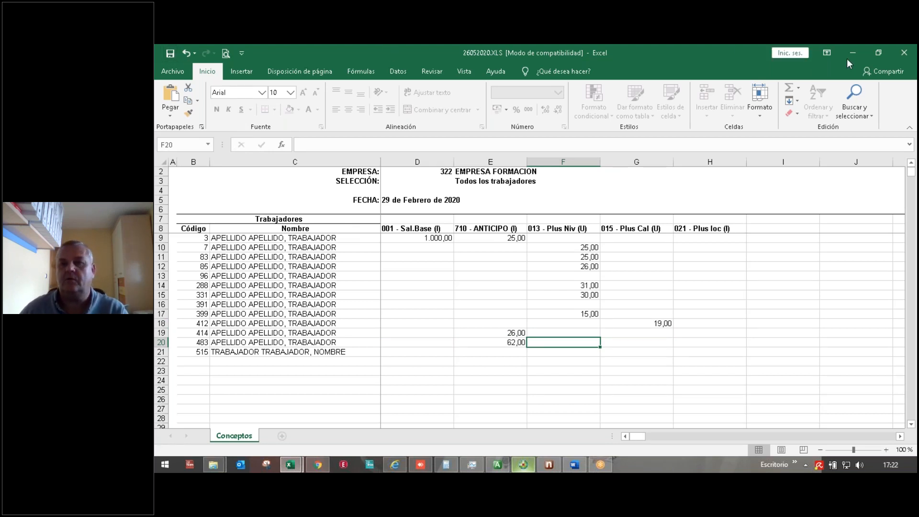
Step: Close the workbook and switch a3ASESOR's incidents window to Importar de Excel
click(905, 54)
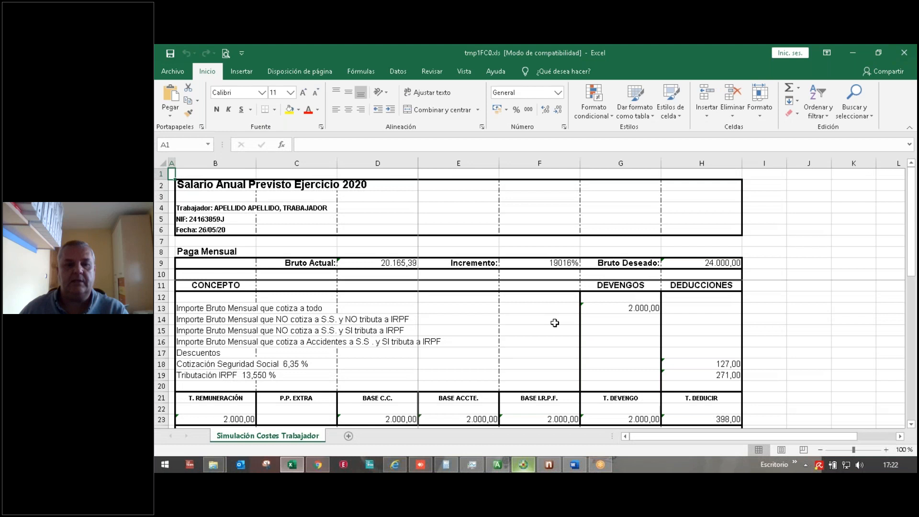
click(545, 462)
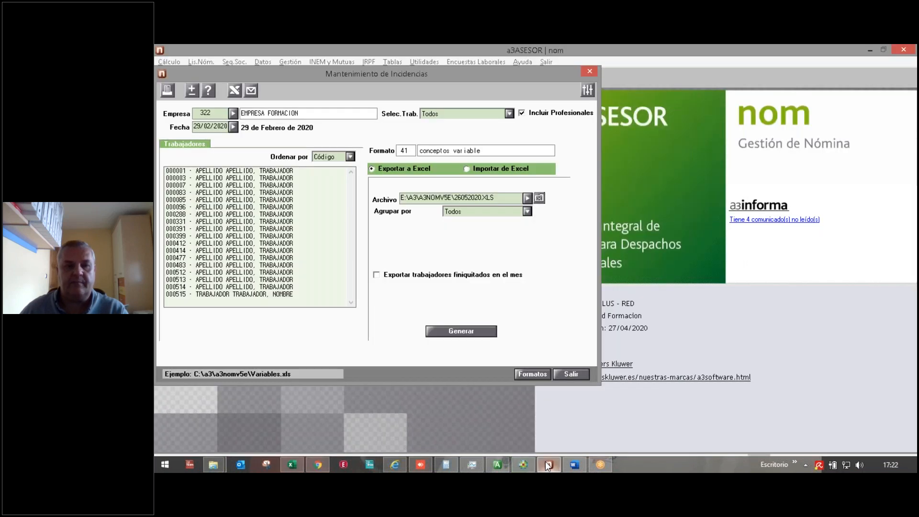
click(477, 170)
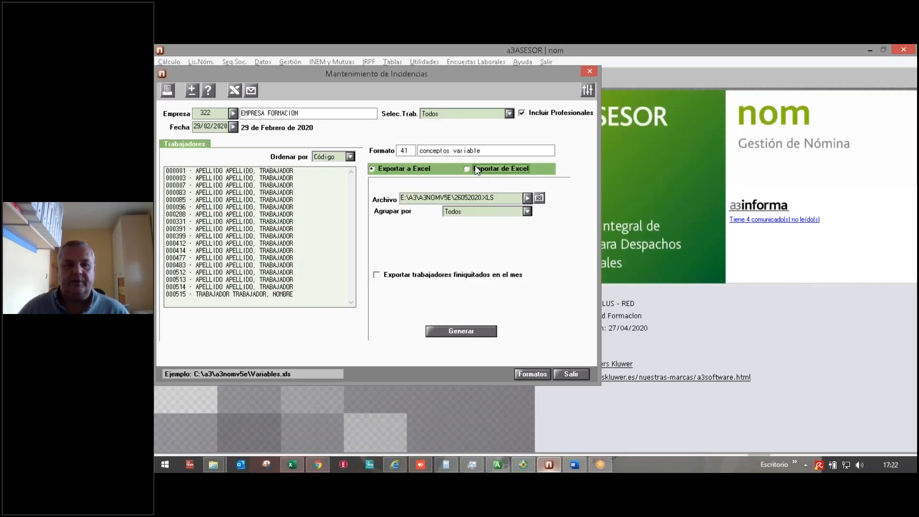
Step: Select 26052020.XLS as the import file and enable Listar diferencias encontradas
click(527, 199)
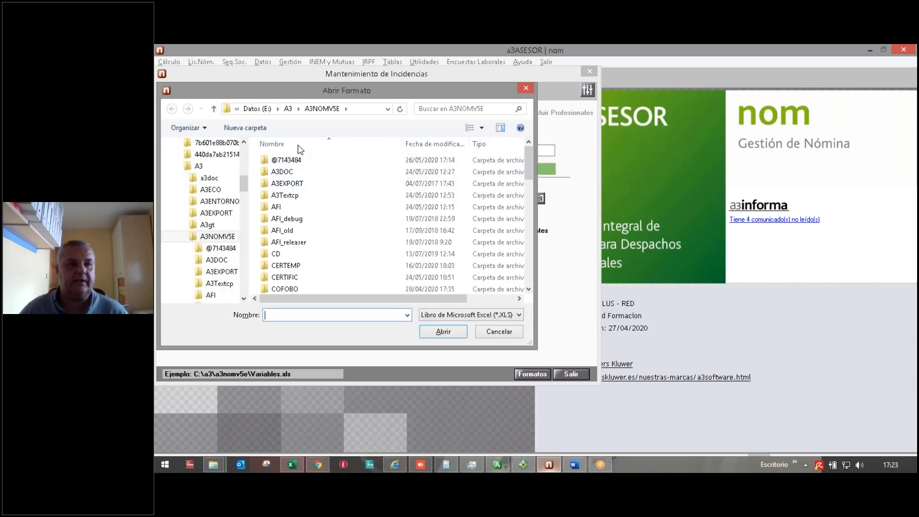
click(433, 144)
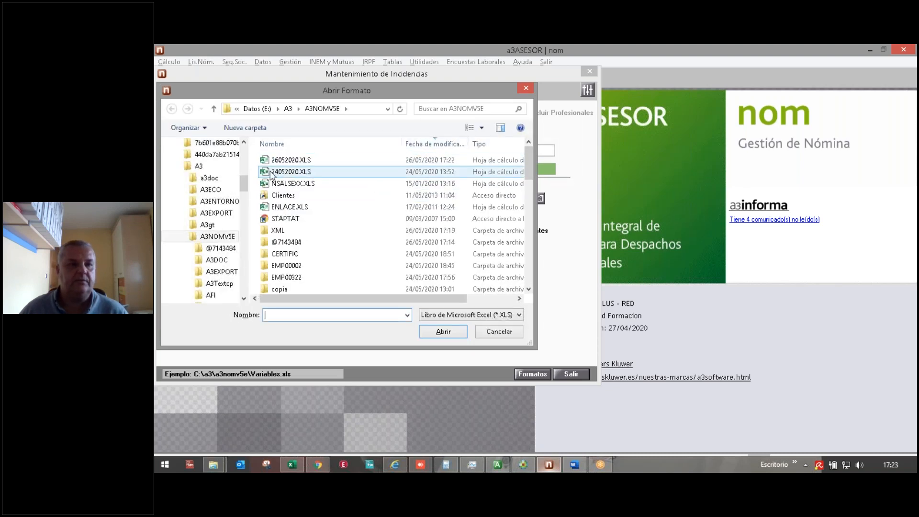
click(408, 160)
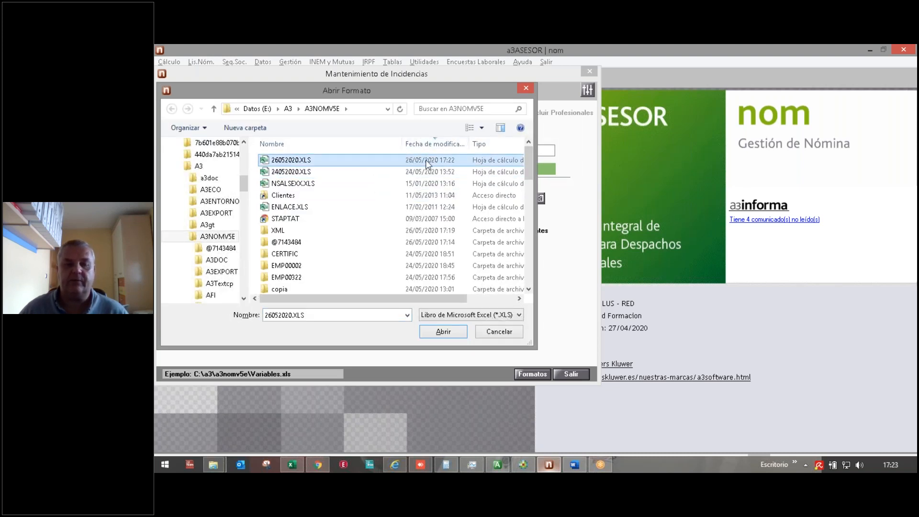
click(443, 333)
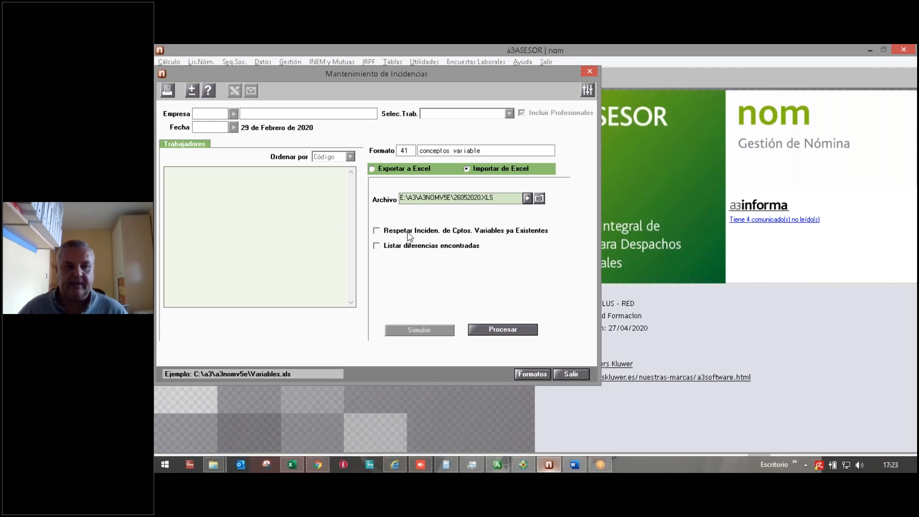
click(394, 247)
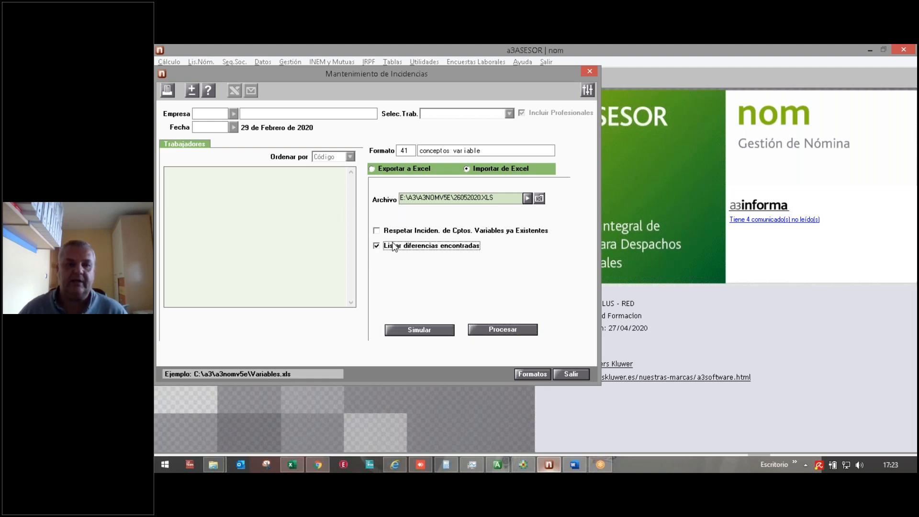
Step: Run Simular to produce the Listado de Diferencias en Incidencias Excel report
click(421, 331)
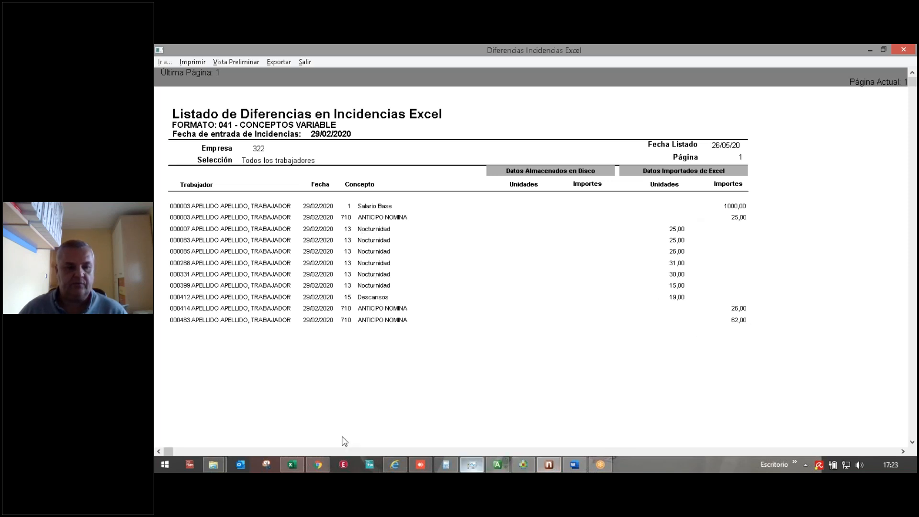
Step: Reopen 26052020.XLS read-only from recent files and check the D9 salary base
click(291, 462)
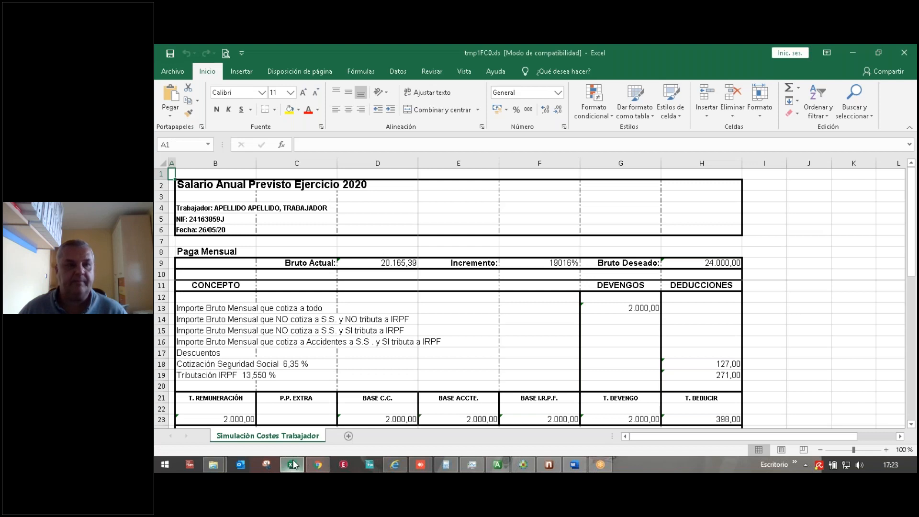
click(171, 72)
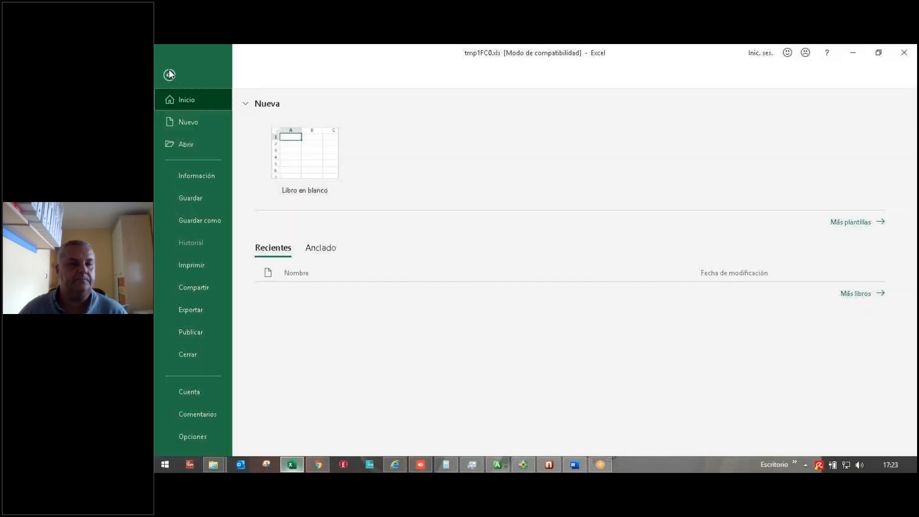
click(191, 146)
key(Escape)
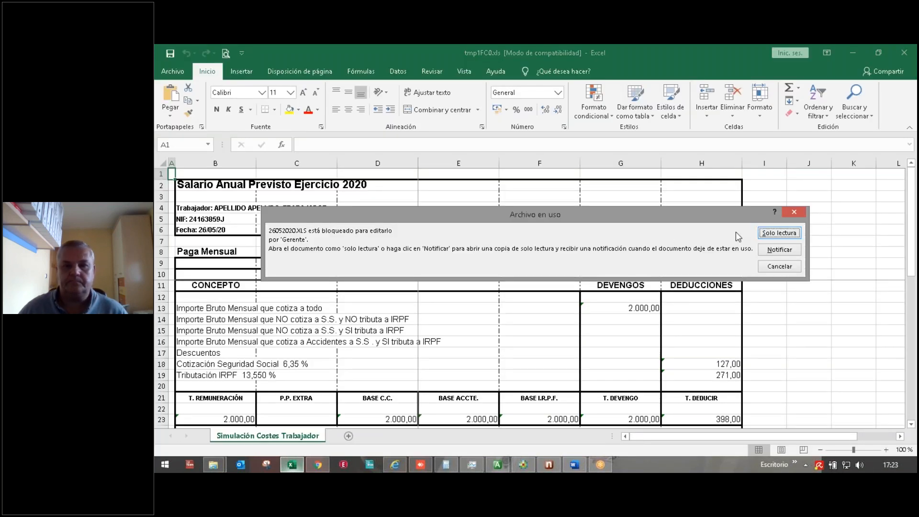
click(765, 239)
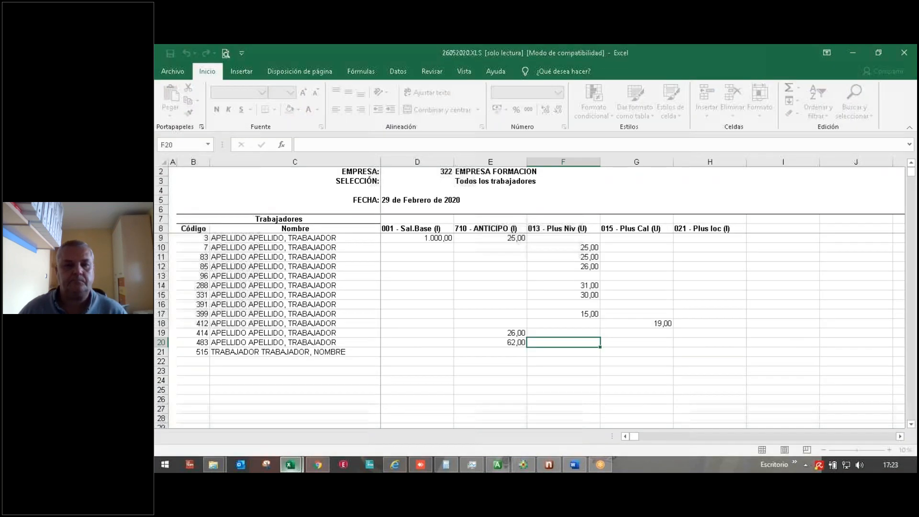
click(411, 238)
Step: Check the advance in E9, Plus Niv amounts in F10:F11, and 30 in F15
click(508, 237)
drag(573, 250, 572, 258)
click(570, 293)
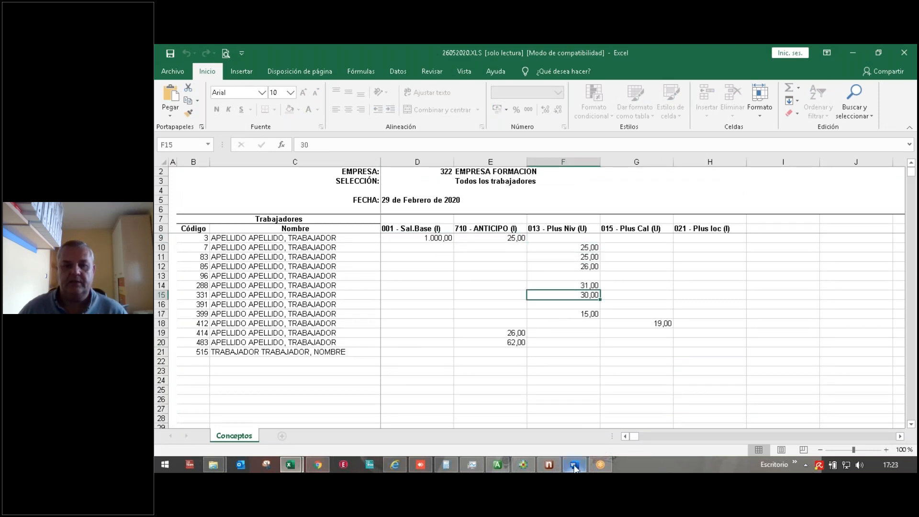
Step: Process the import, list the resulting incidents, and exit incident maintenance
click(555, 466)
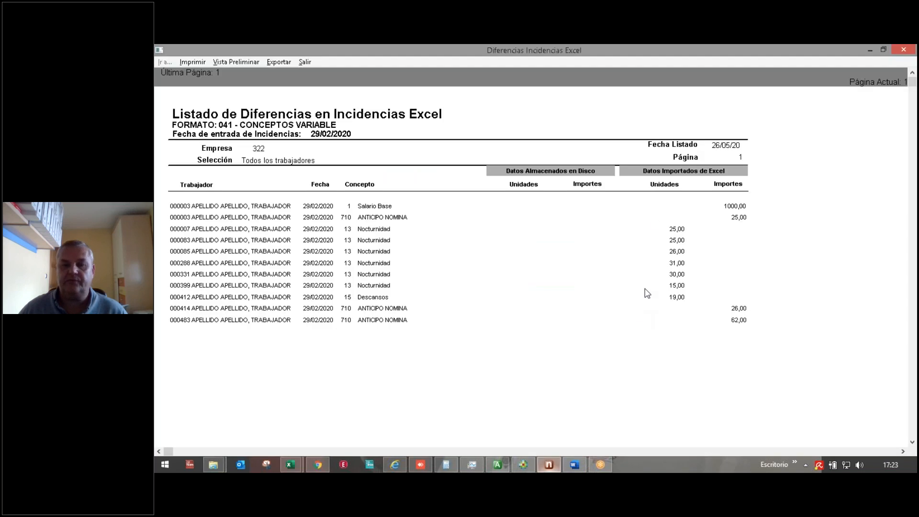
click(306, 63)
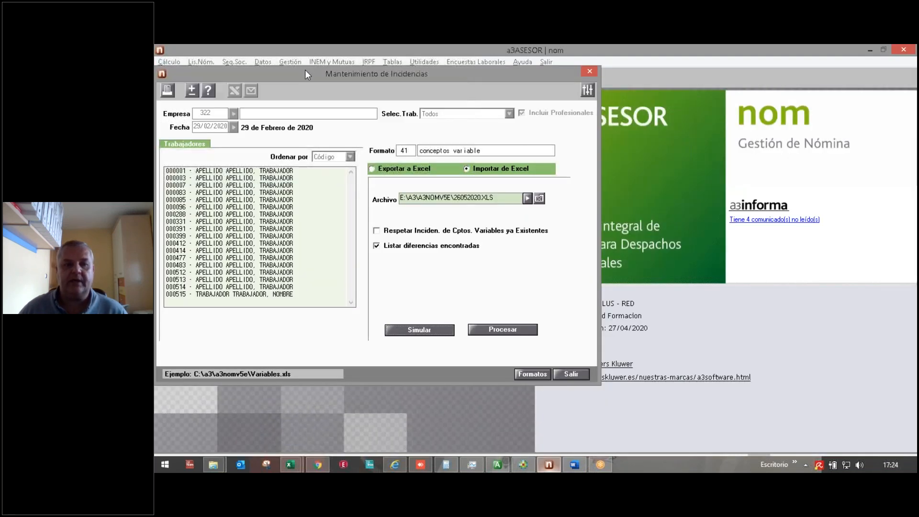
click(489, 331)
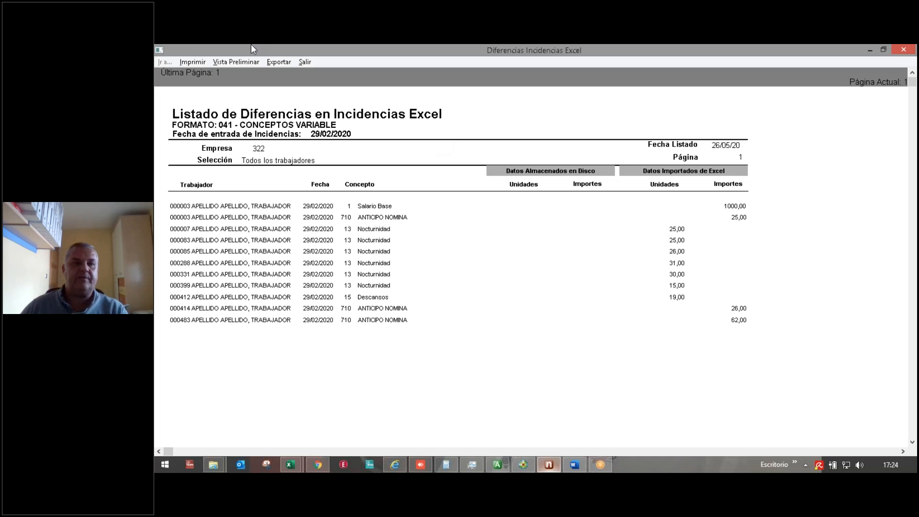
click(305, 62)
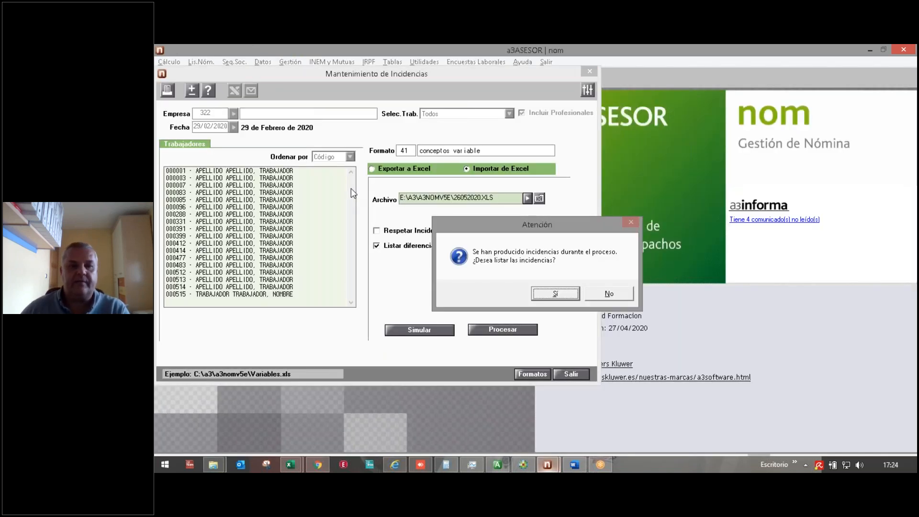
click(562, 292)
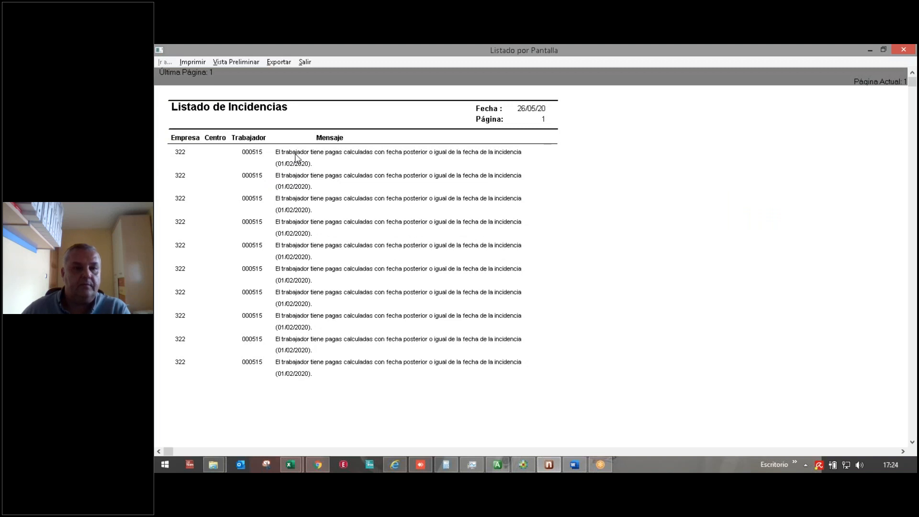
click(300, 59)
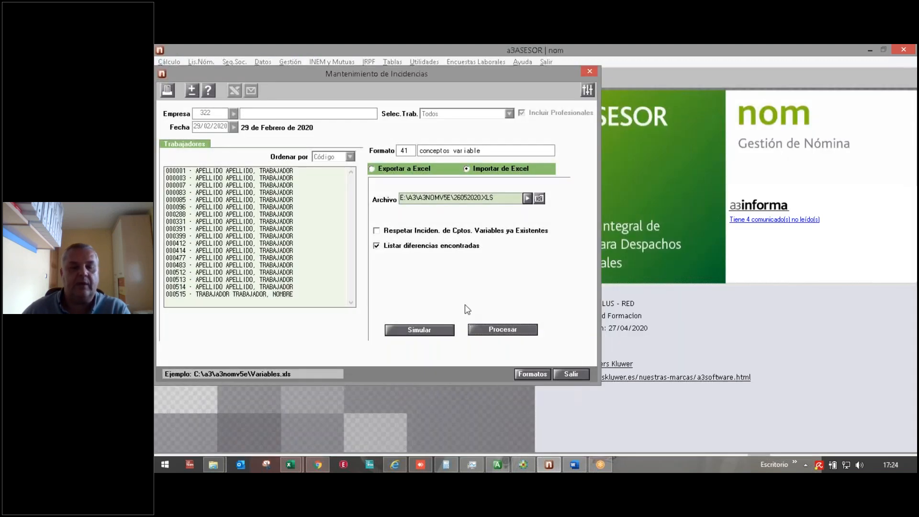
click(576, 375)
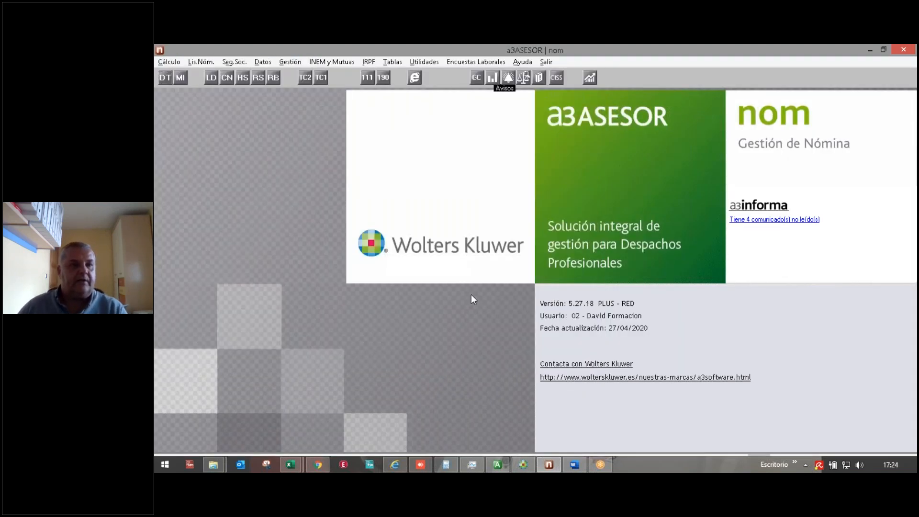
Step: Search company 322's incidences at every level from 1/02/2020 to 29/02/2020
click(180, 78)
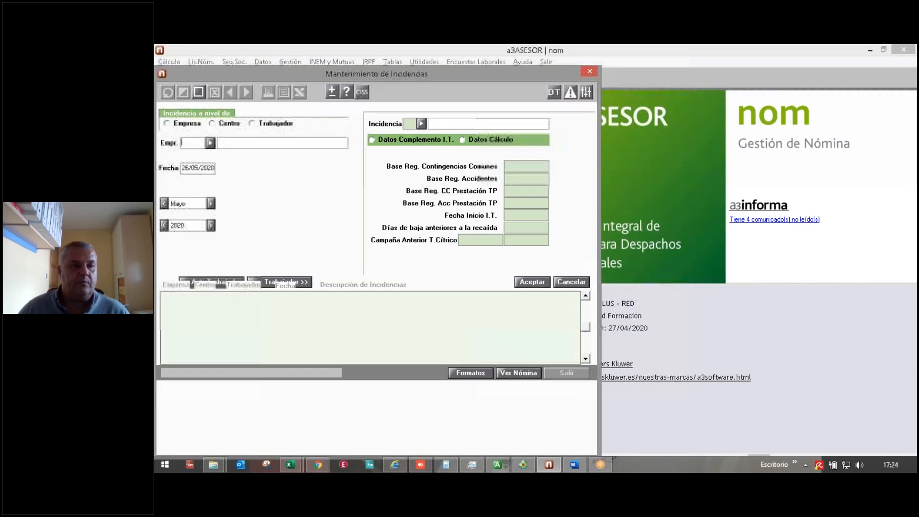
click(170, 97)
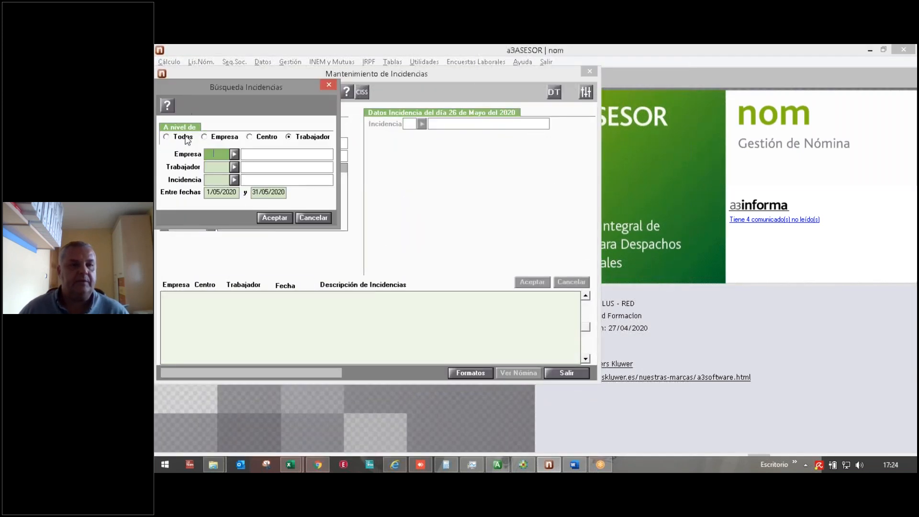
click(166, 137)
click(222, 192)
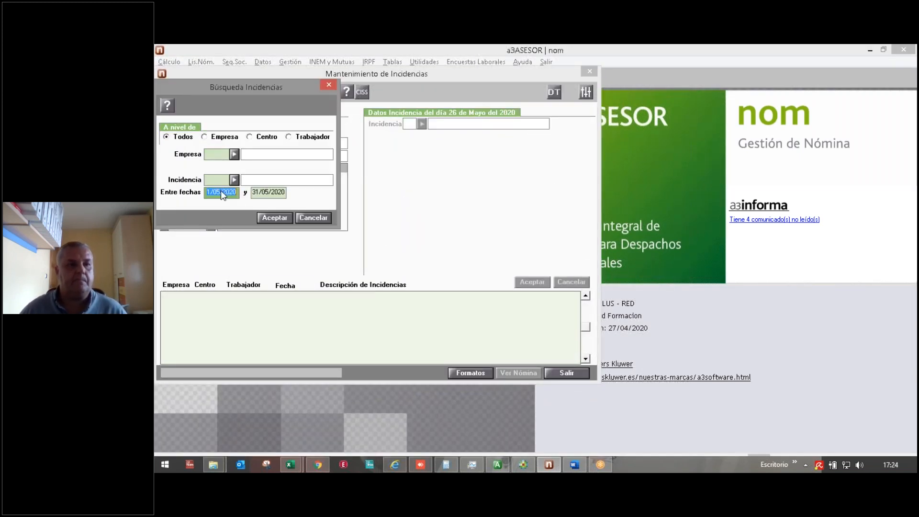
text(1022)
key(Tab)
text(29/0220)
key(Return)
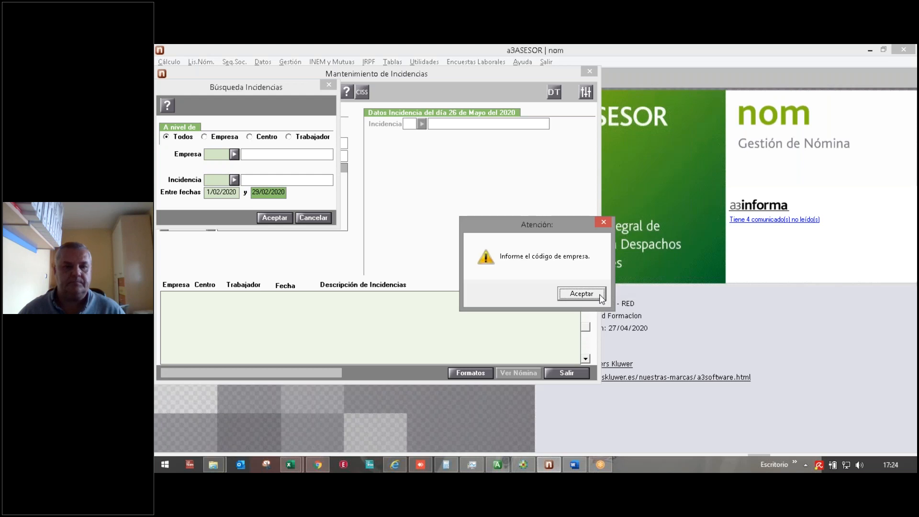
click(581, 293)
click(234, 154)
text(322)
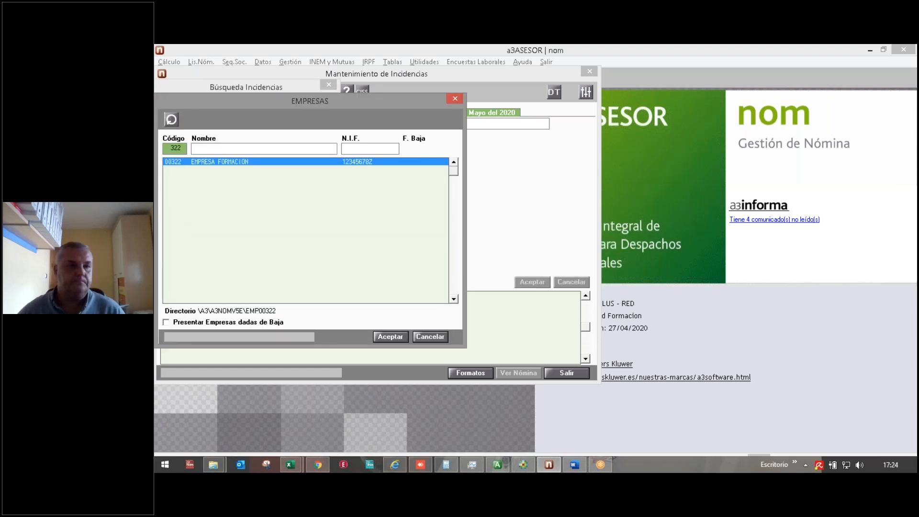
key(Return)
click(271, 217)
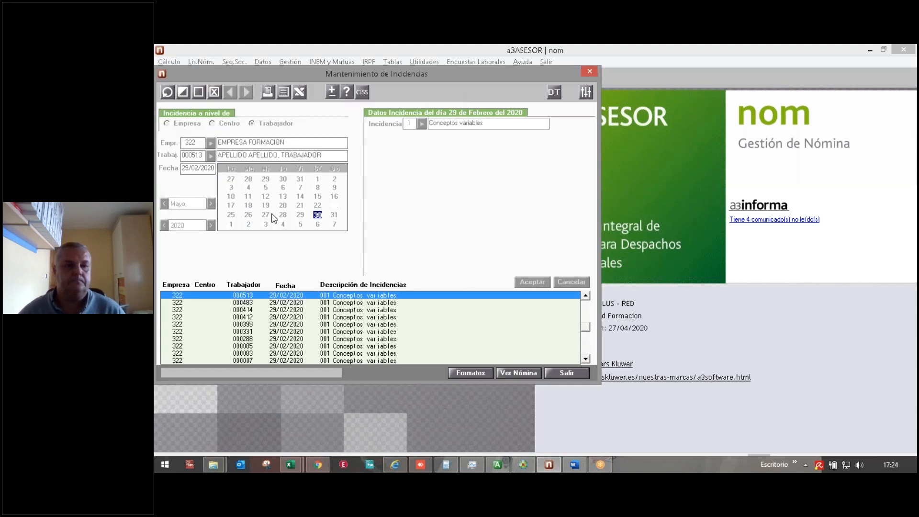
Step: Step through the workers' imported incidences, from 000483 to 000085's variable concepts
click(330, 304)
key(Down)
key(Down)
key(Down)
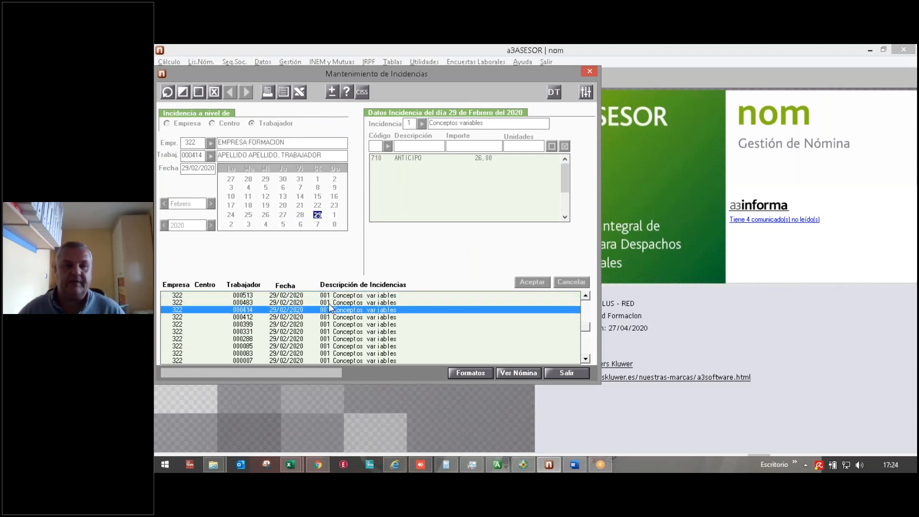
key(Down)
key(Down)
key(Down)
key(Down)
key(Down)
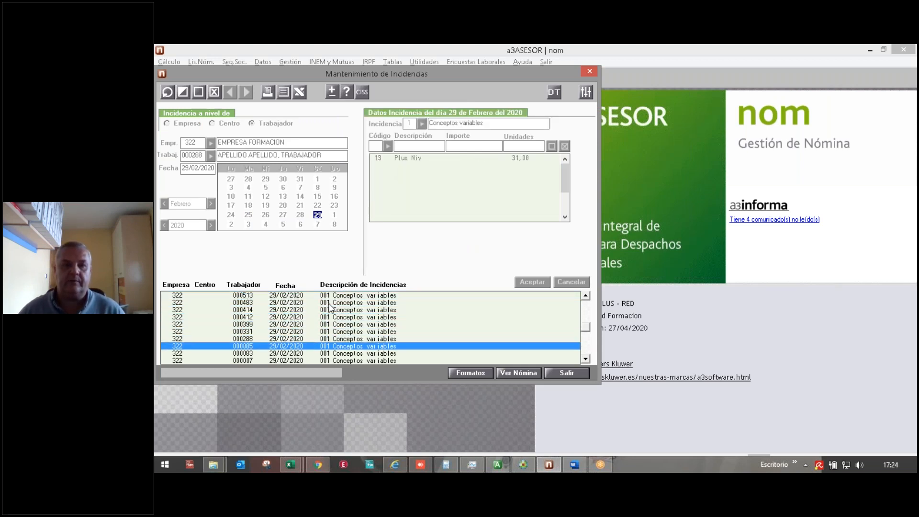
key(Down)
key(Down)
key(Down)
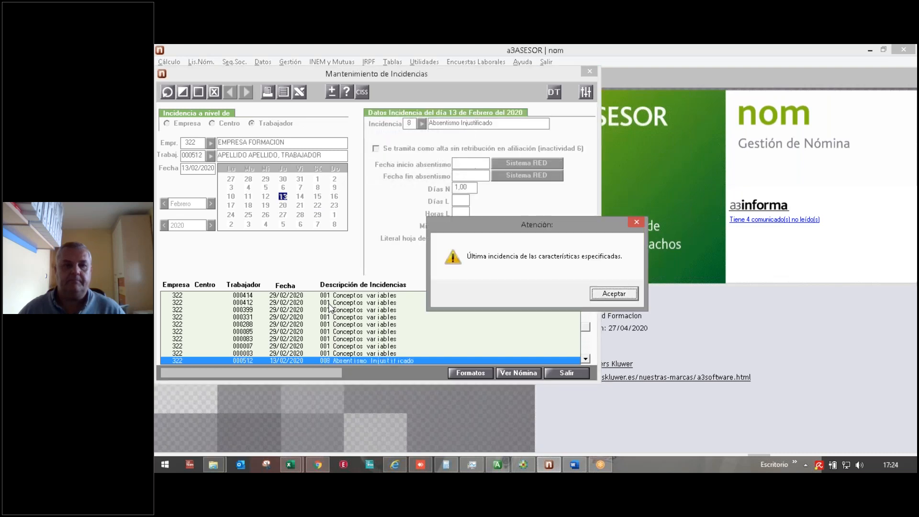
click(599, 292)
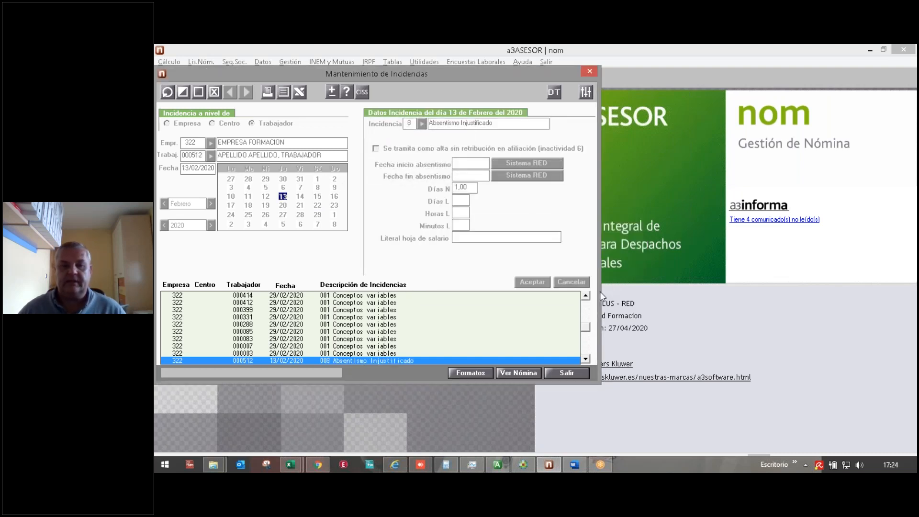
click(330, 333)
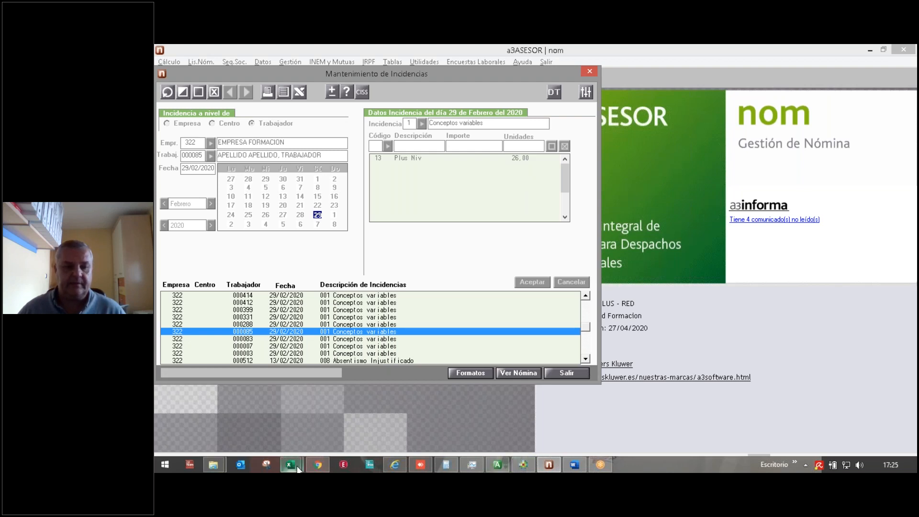
Step: Close the 26052020.XLS and tmp1FC0.xls workbooks and exit incident maintenance
mouse_move(298, 468)
click(307, 414)
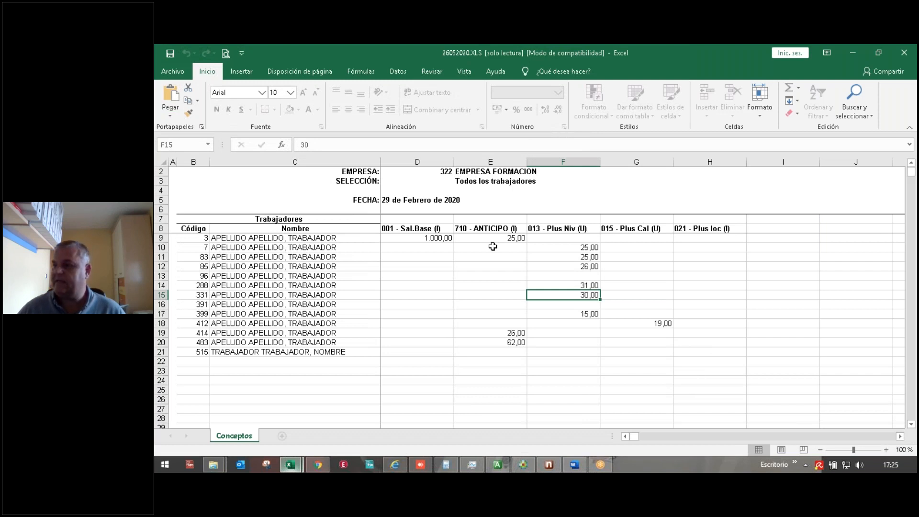
click(903, 54)
click(903, 53)
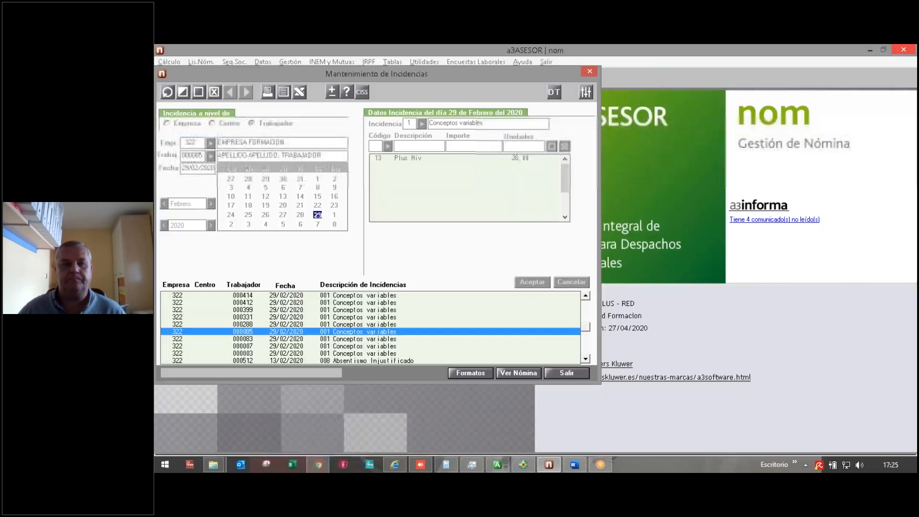
click(565, 372)
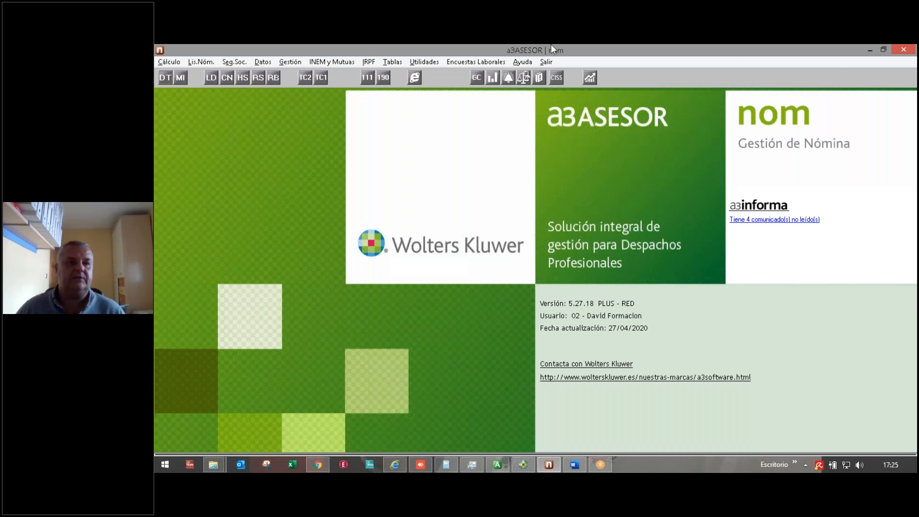
Step: Open the salary sheet listing's e-mail options and compare recipients: work centre, workers, drafts, then company
click(197, 62)
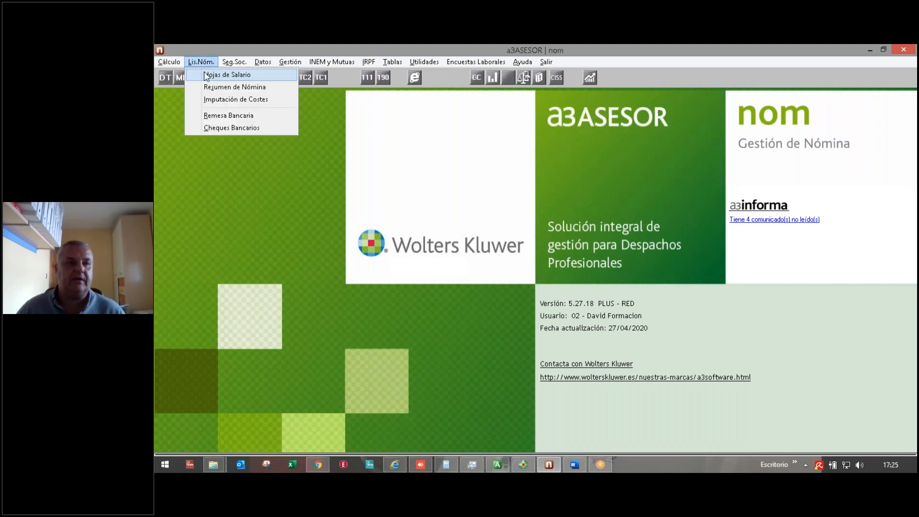
click(225, 75)
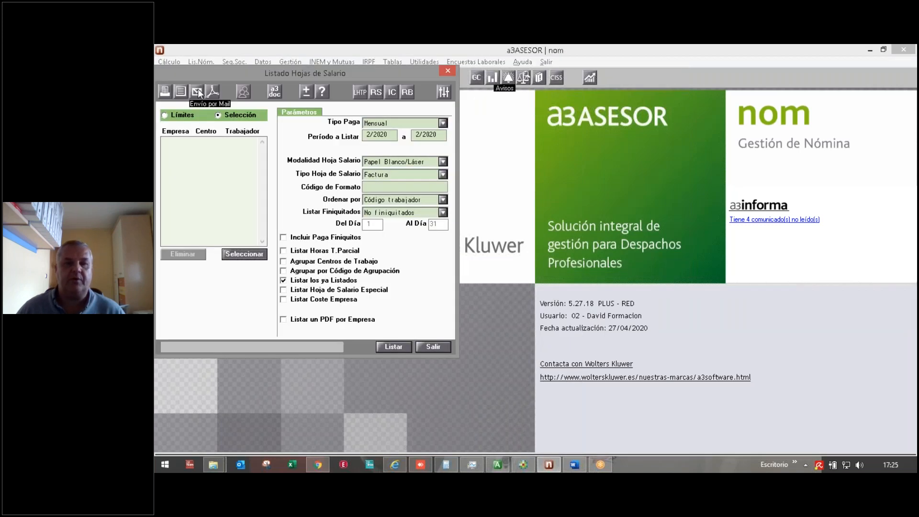
click(197, 88)
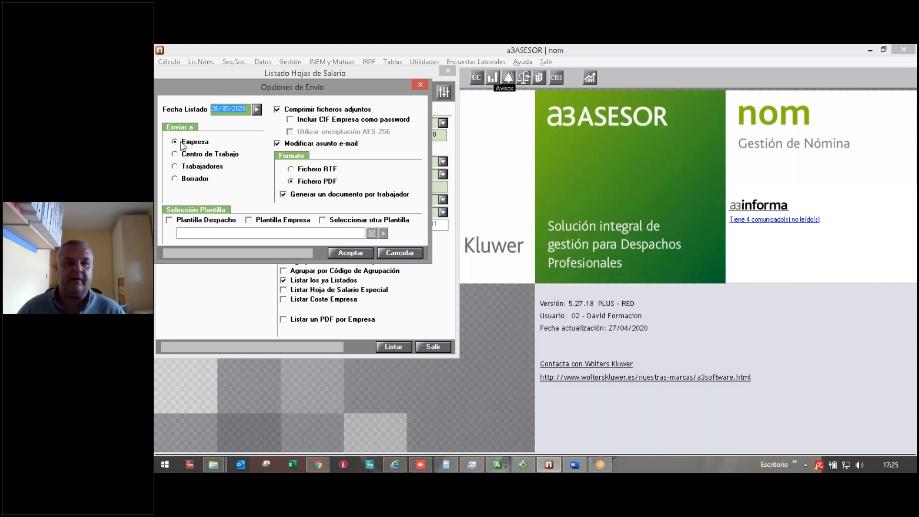
click(176, 155)
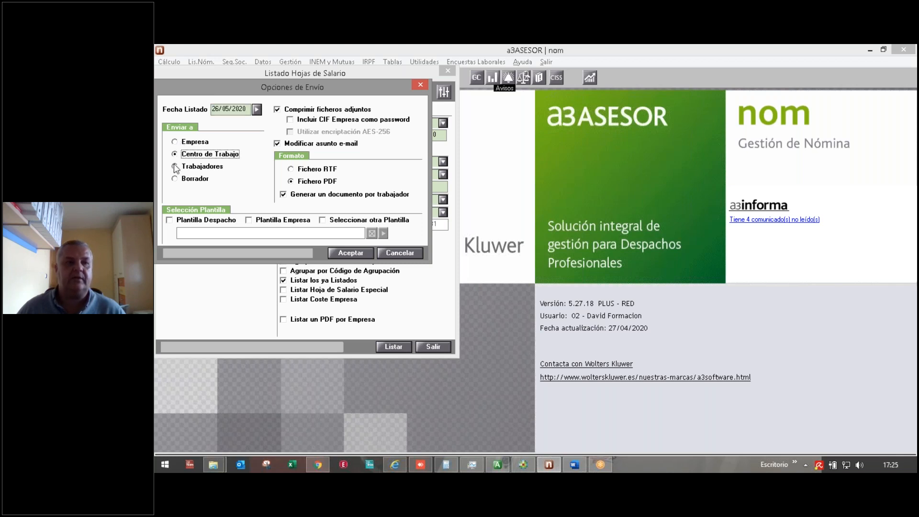
click(175, 167)
click(178, 180)
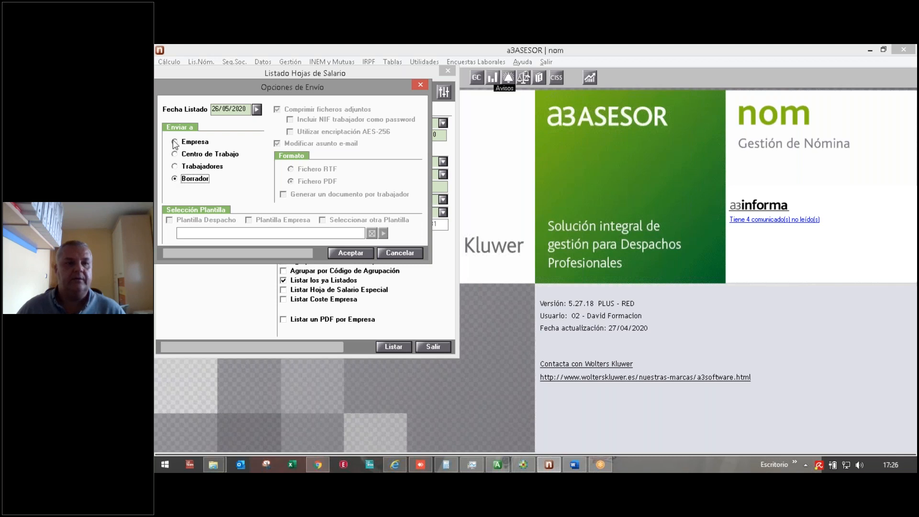
click(175, 142)
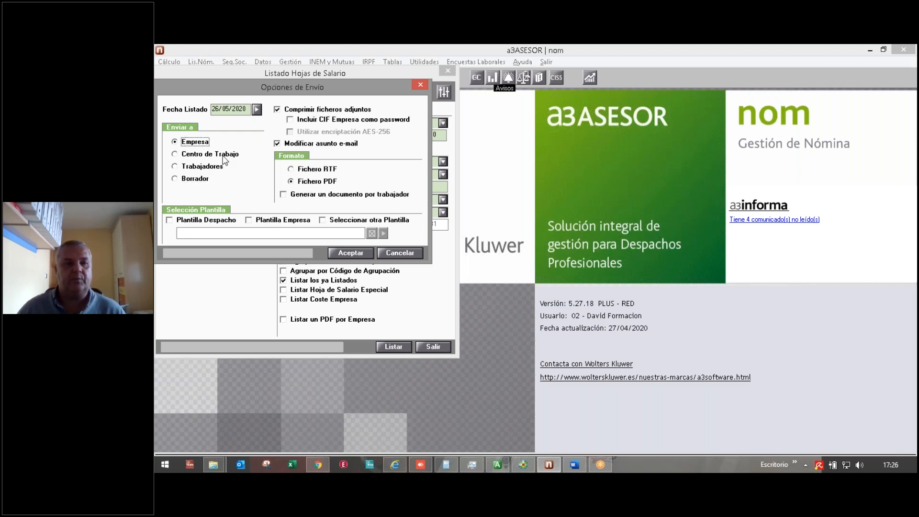
Step: Try one document per worker, the office template and attachment compression, then cancel without applying
click(283, 195)
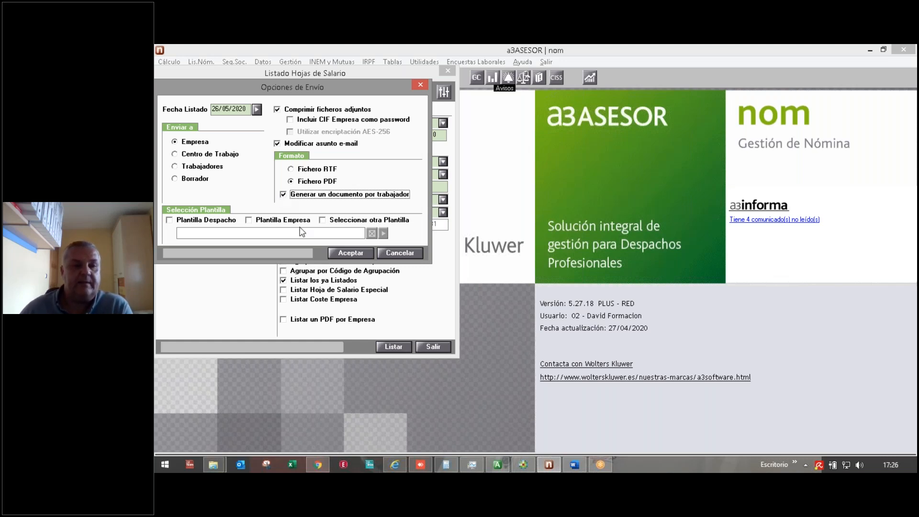
click(196, 221)
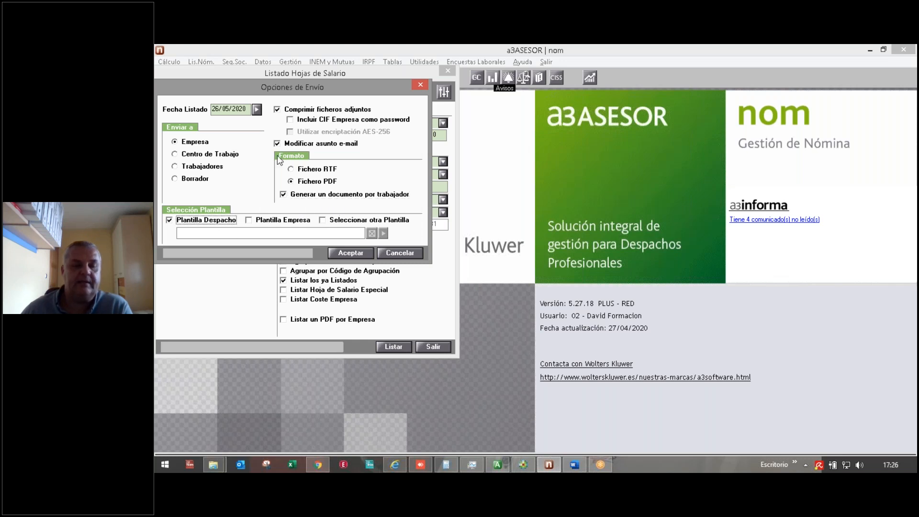
click(338, 221)
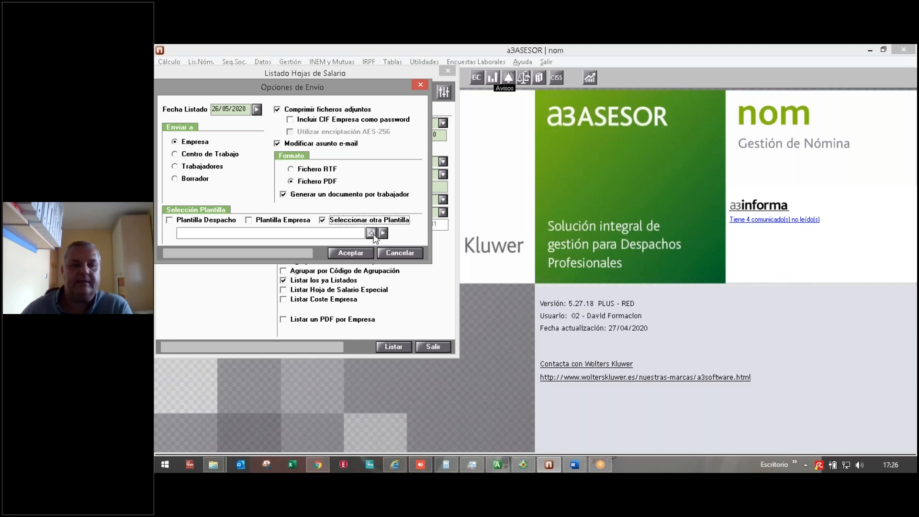
click(200, 223)
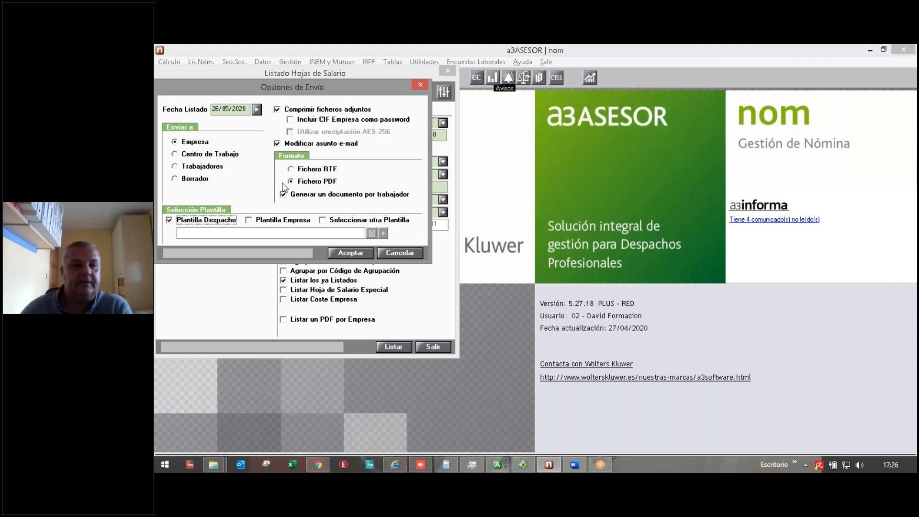
click(276, 110)
click(277, 110)
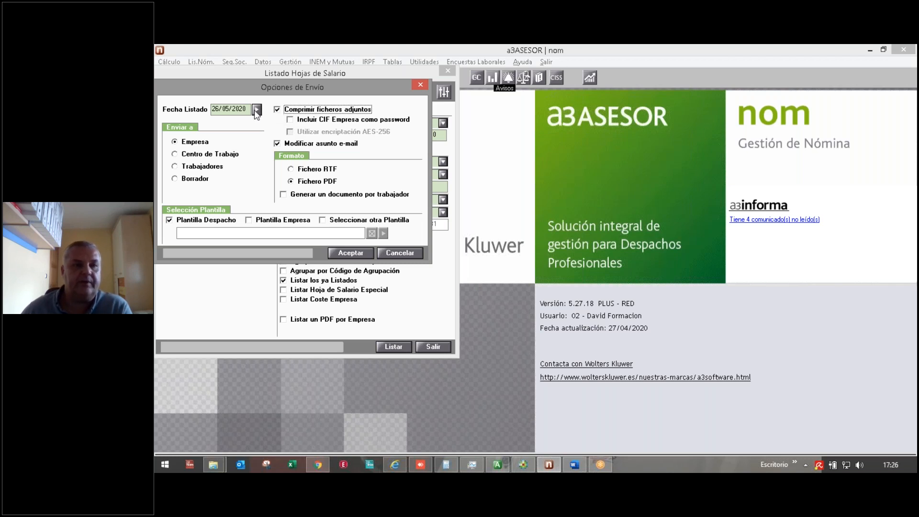
click(404, 251)
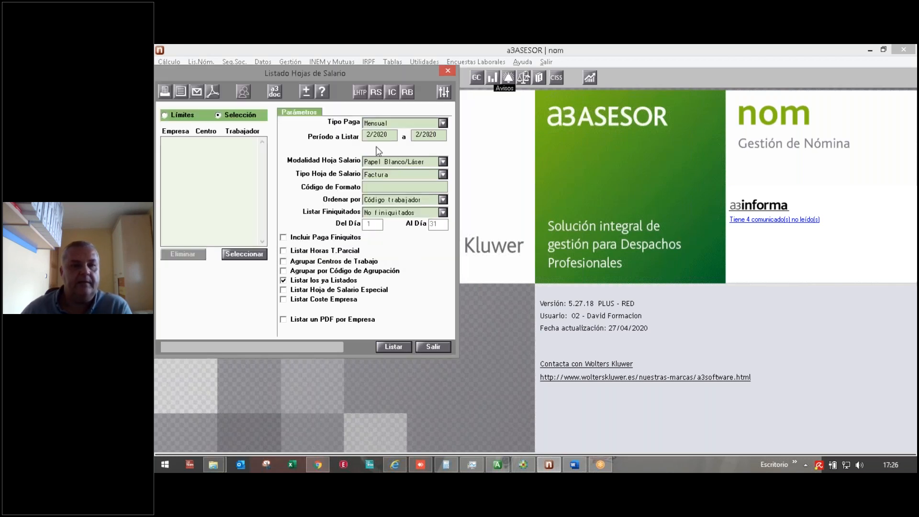
Step: Limit the salary sheet listing to company 322 as both first and last company, then reopen the e-mail options
click(181, 118)
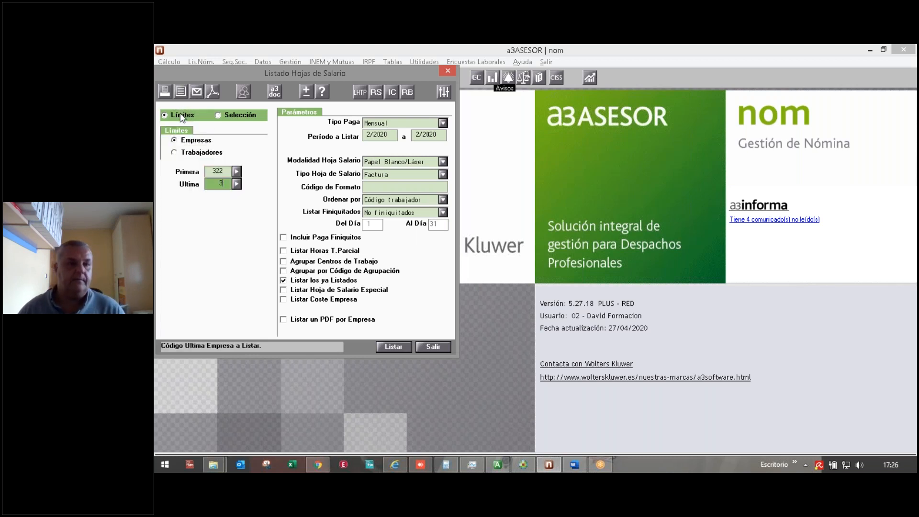
text(322)
key(Return)
click(209, 92)
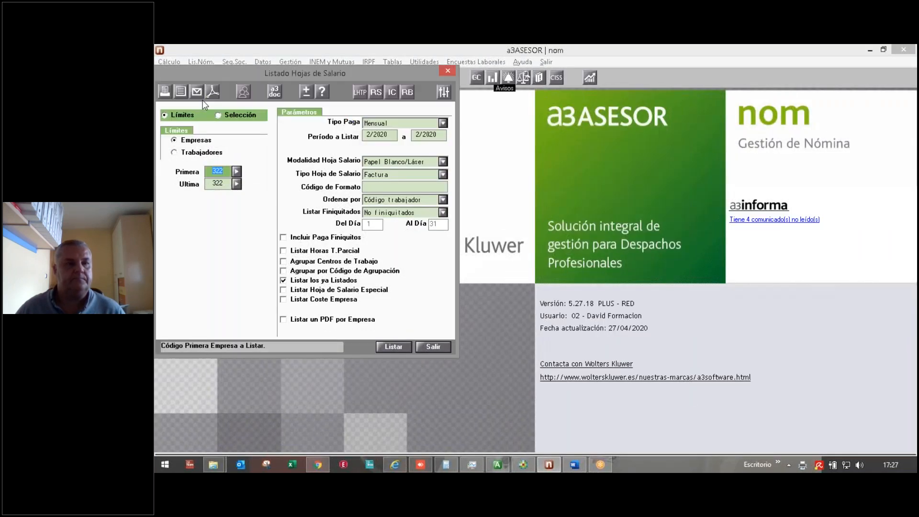
click(196, 92)
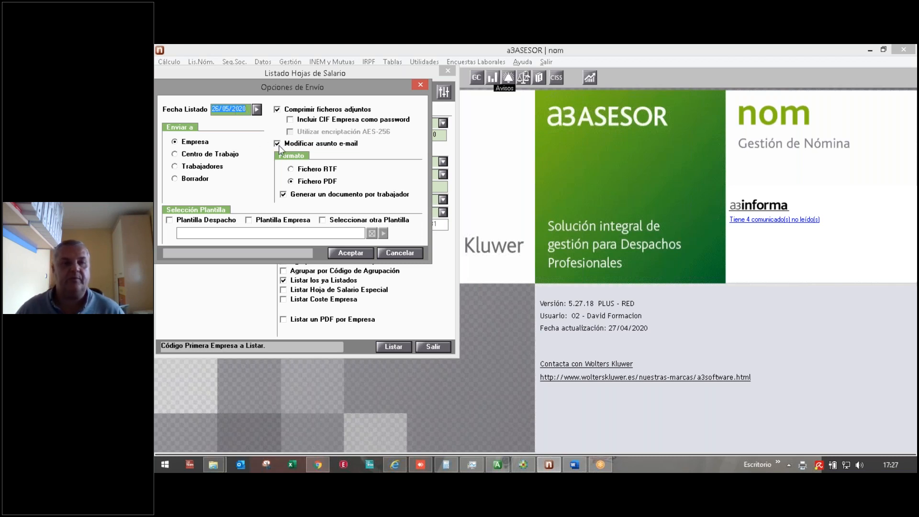
Step: Accept the sending options to start e-mailing company 322's salary sheets, dismissing the chat notification
click(343, 252)
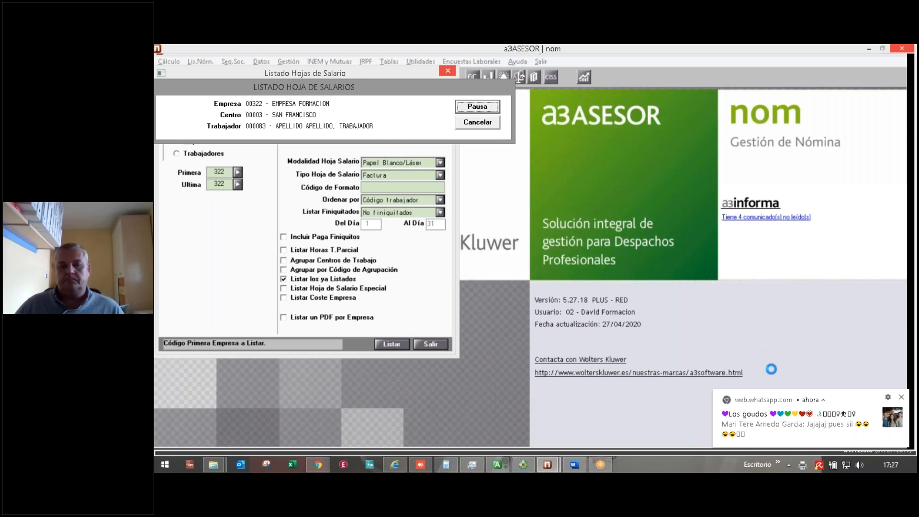
click(902, 398)
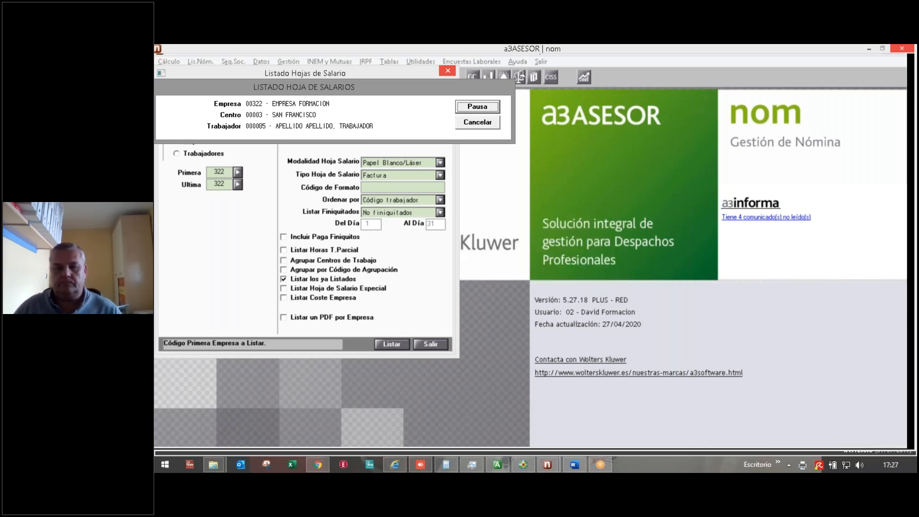
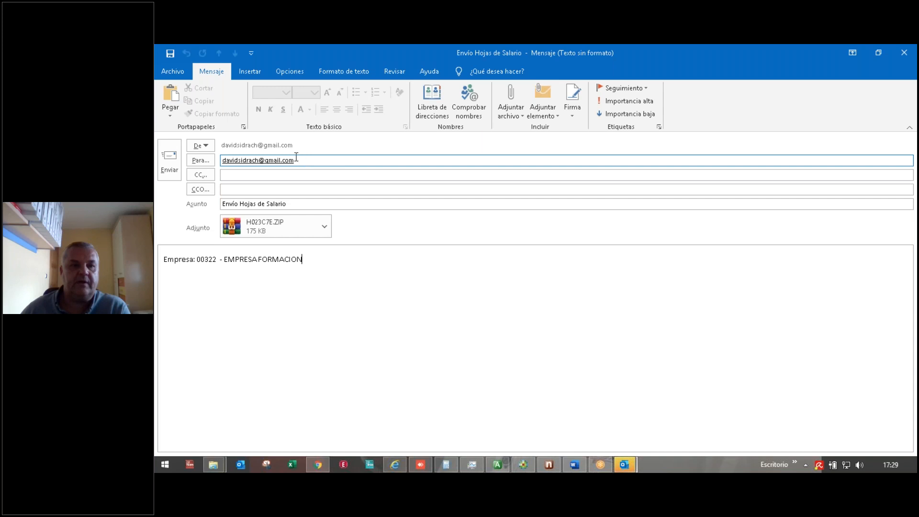
Step: Open the ZIP of salary-sheet PDFs attached to the e-mail, then close it and the e-mail
double_click(282, 223)
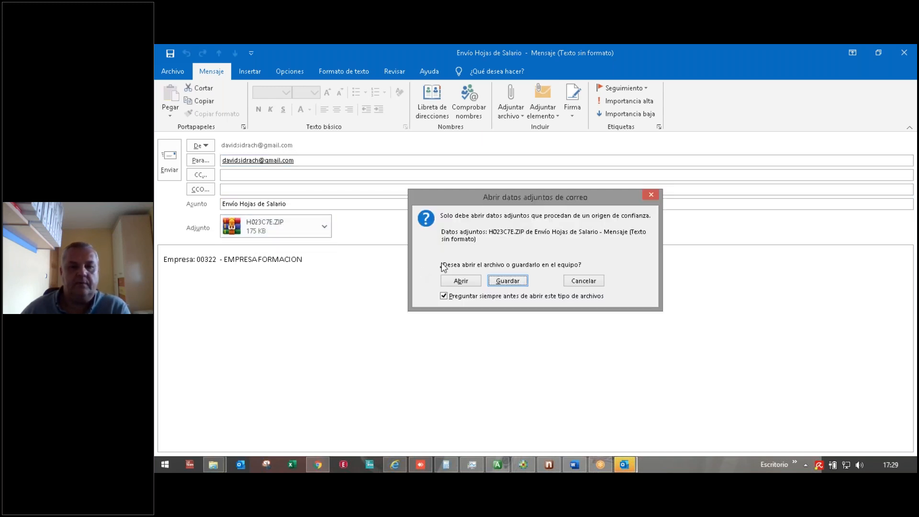
click(460, 281)
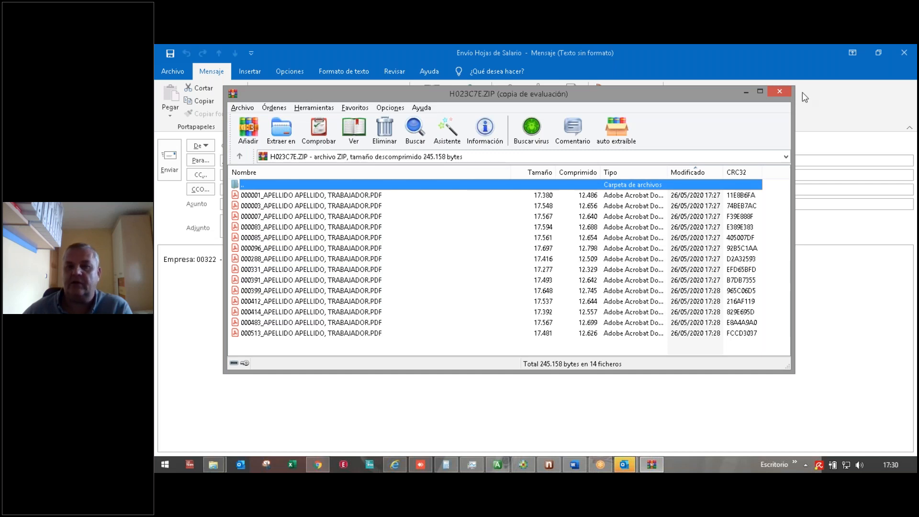
click(780, 91)
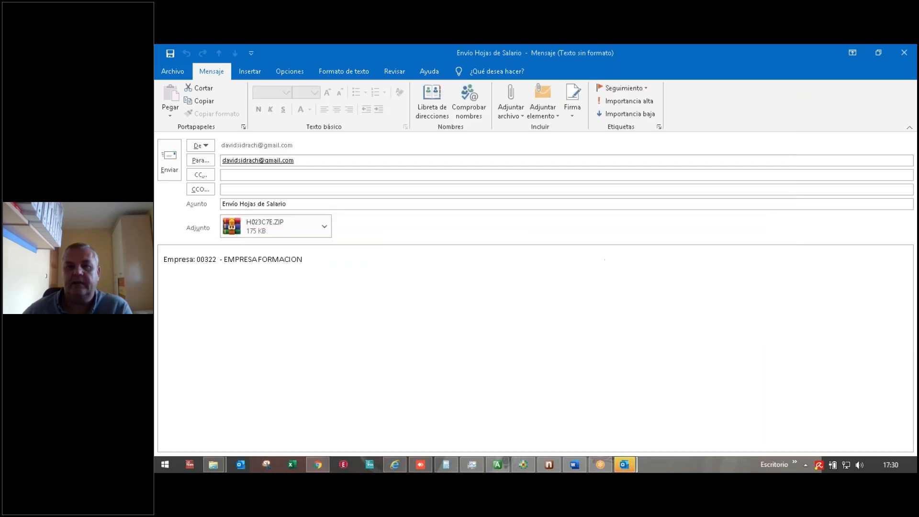
click(904, 54)
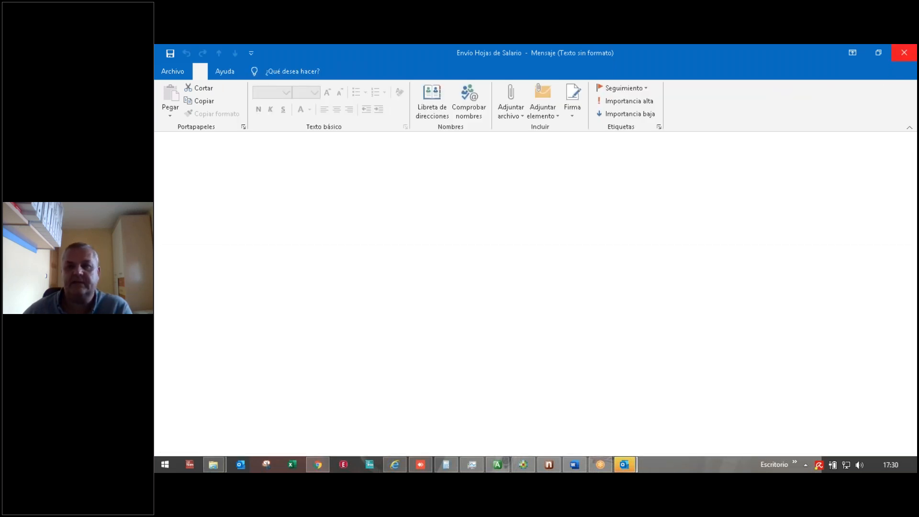
click(628, 333)
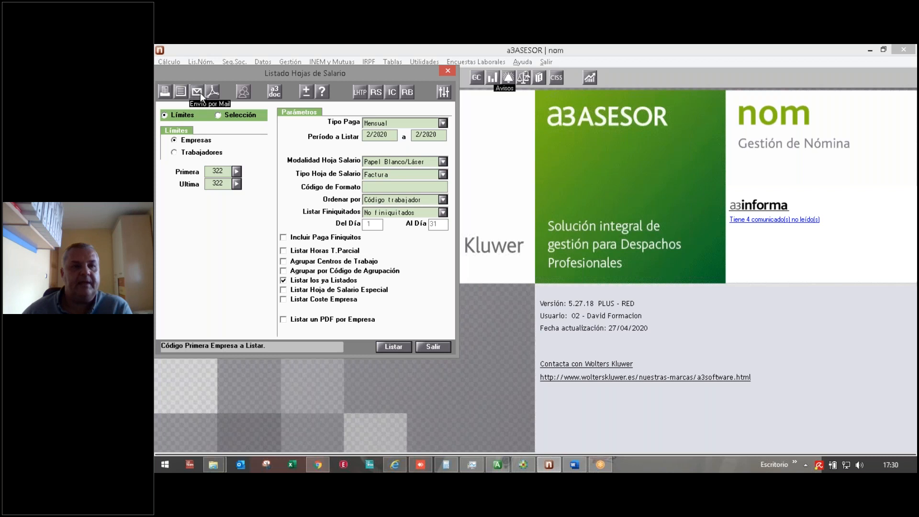
Step: Pick per-worker sending with the NIF as password, then cancel and close the salary-sheet listing
click(200, 92)
click(182, 168)
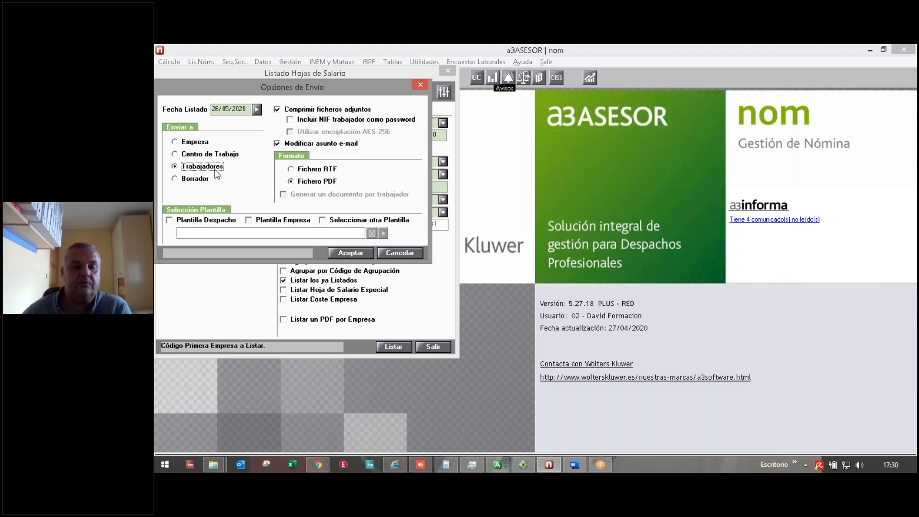
click(291, 120)
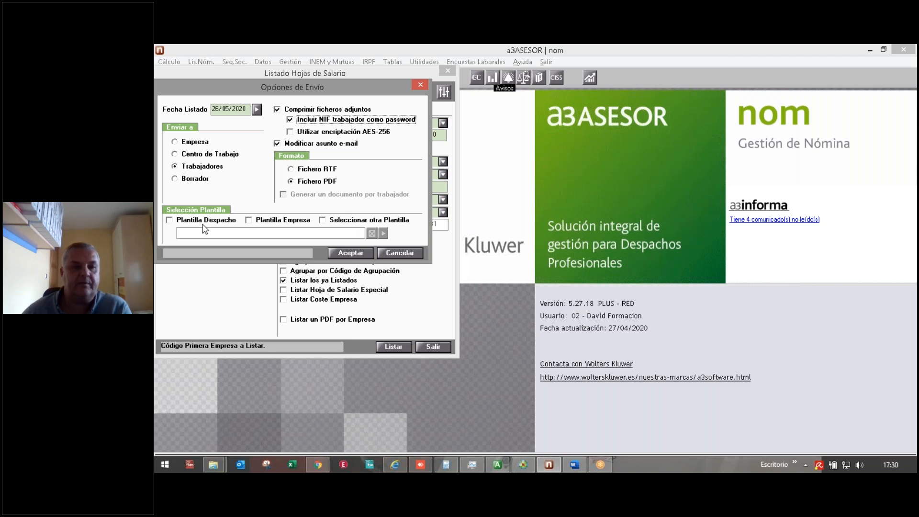
click(625, 200)
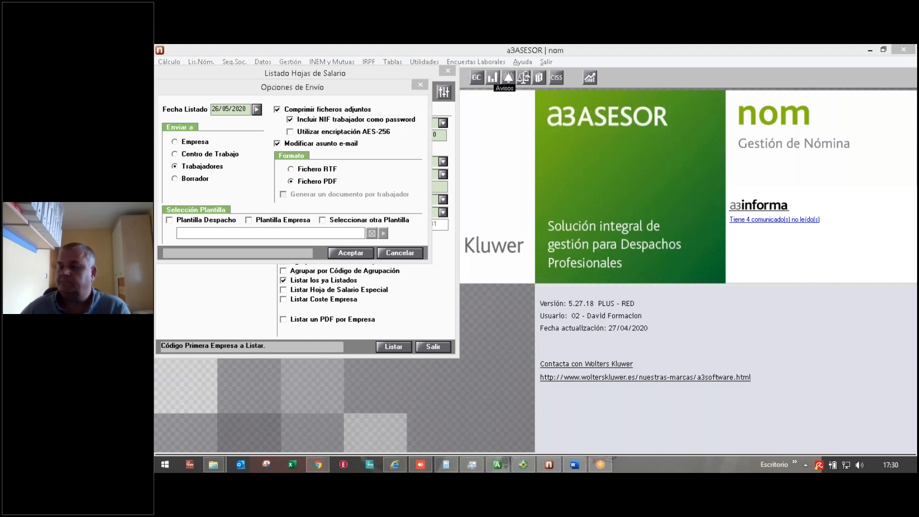
click(386, 252)
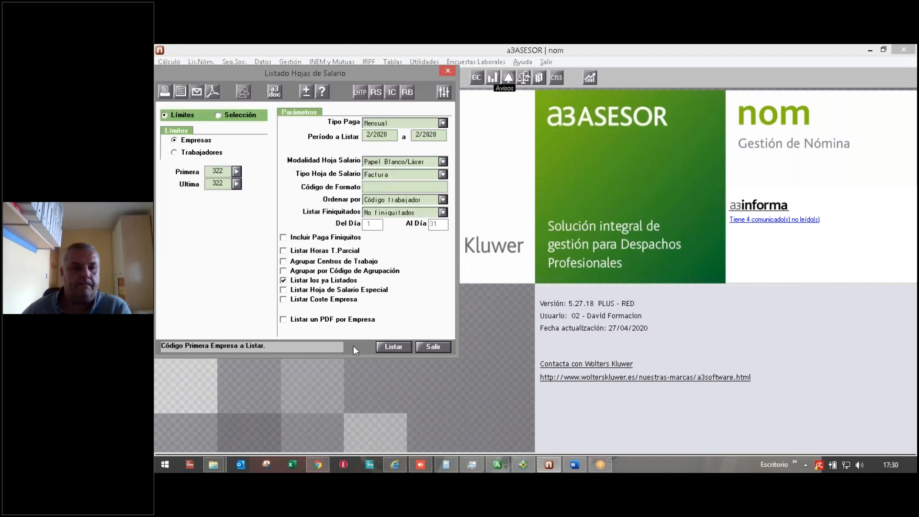
click(438, 349)
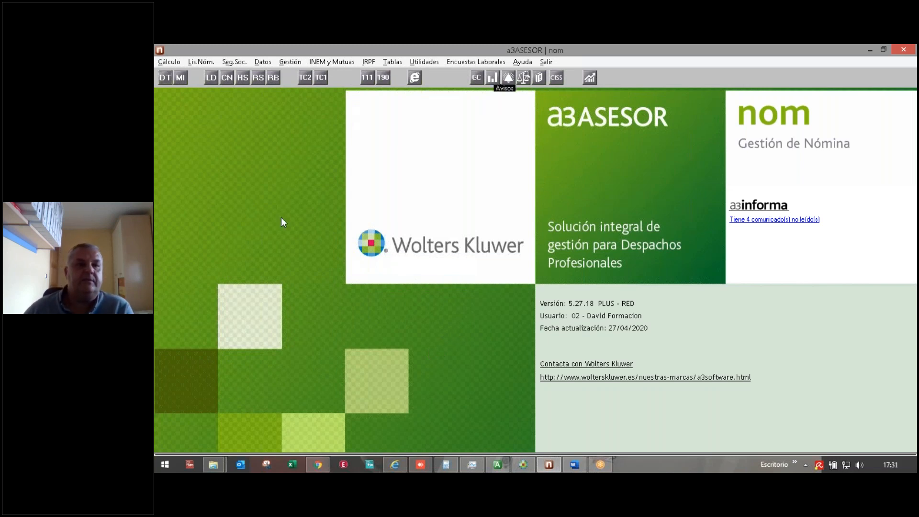
Step: Open Ficha Histórico Anual with listing period start 3/2019, keeping the company range 322–322
click(290, 63)
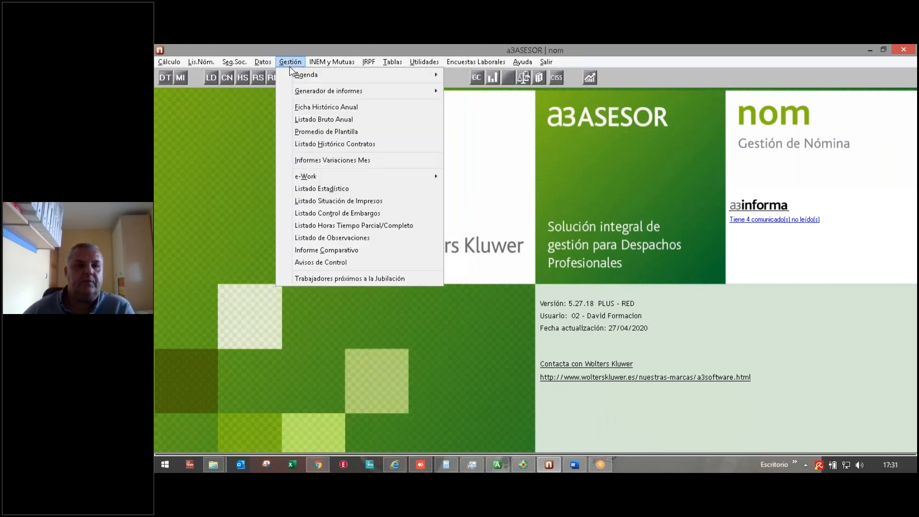
click(306, 108)
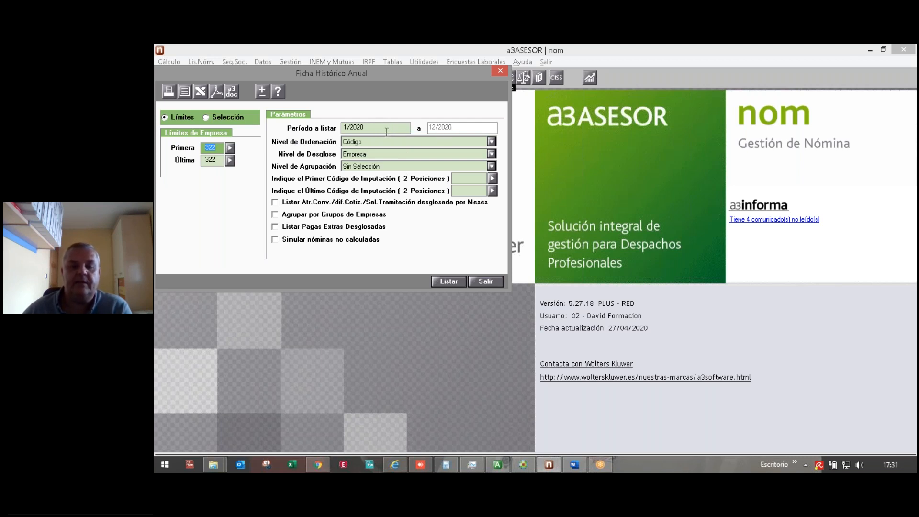
click(370, 128)
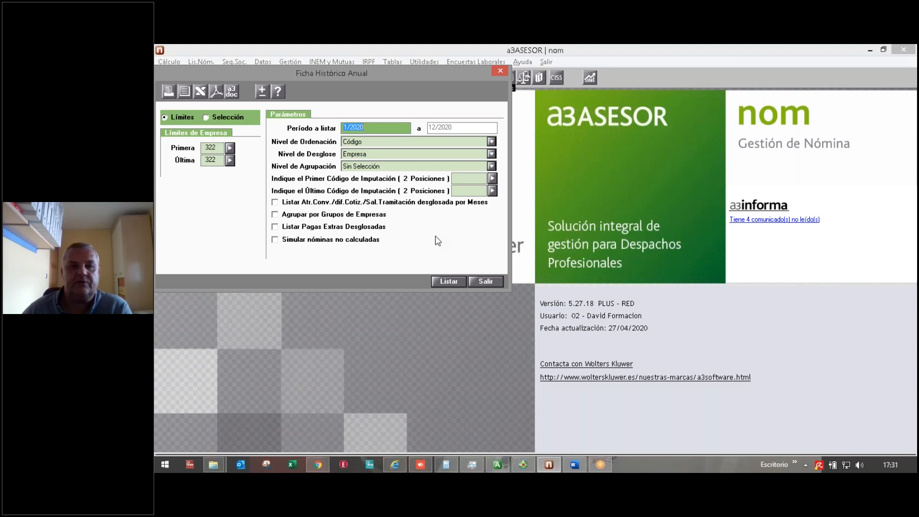
text(2/2020)
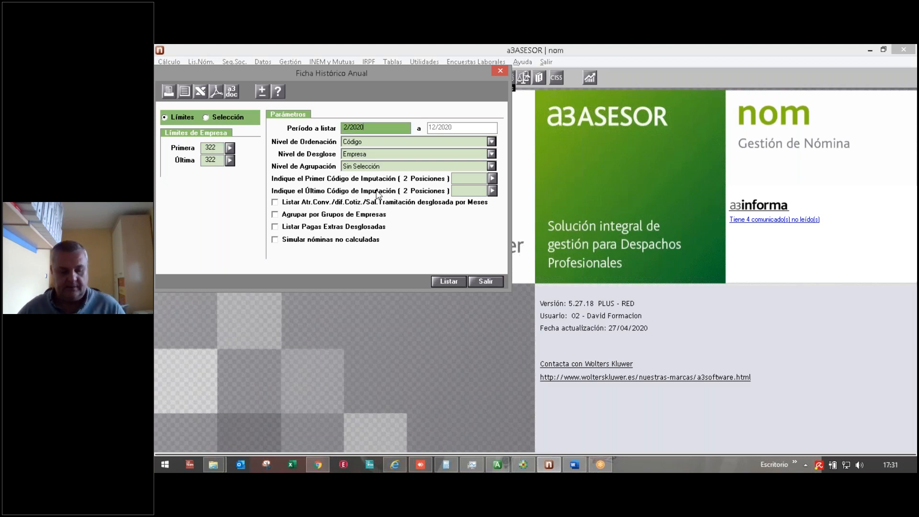
key(Tab)
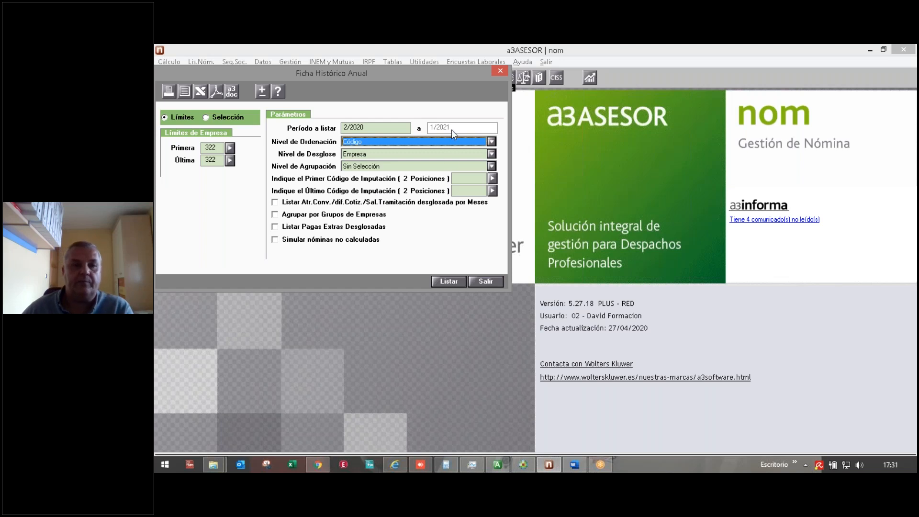
click(375, 127)
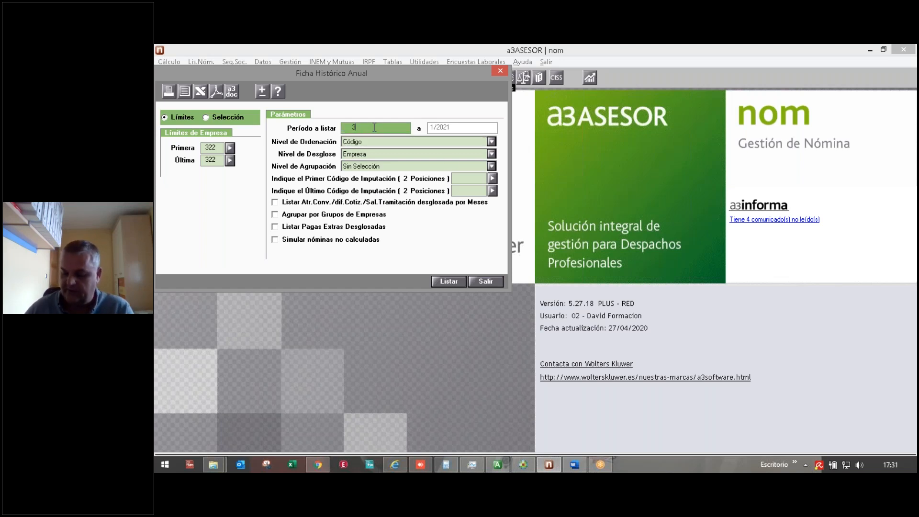
text(3/2019)
key(Tab)
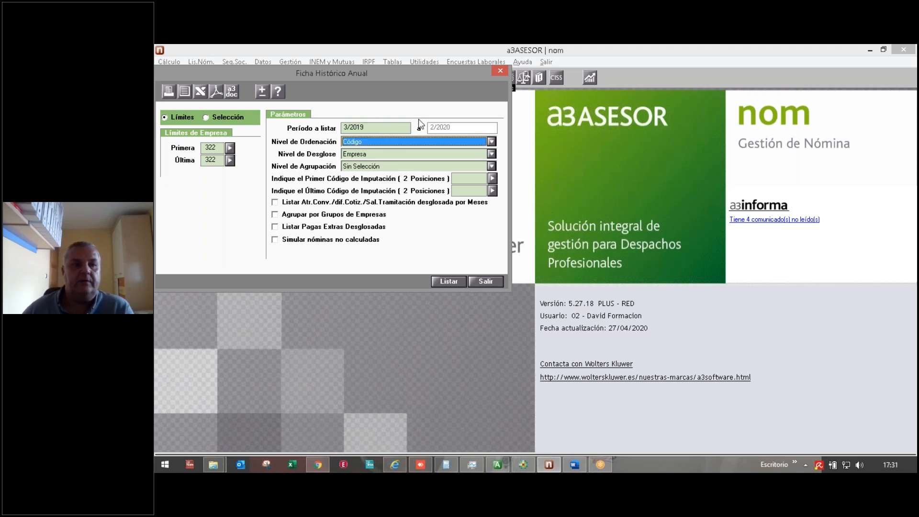
click(206, 117)
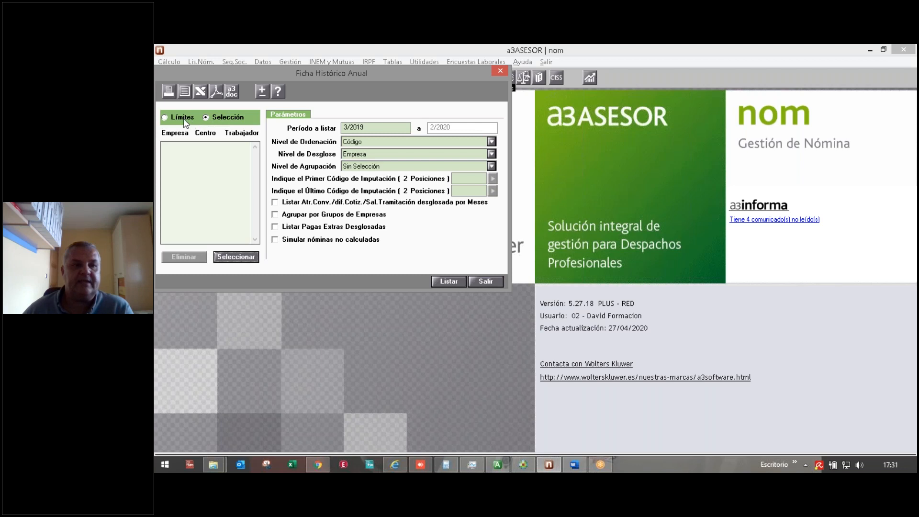
click(183, 119)
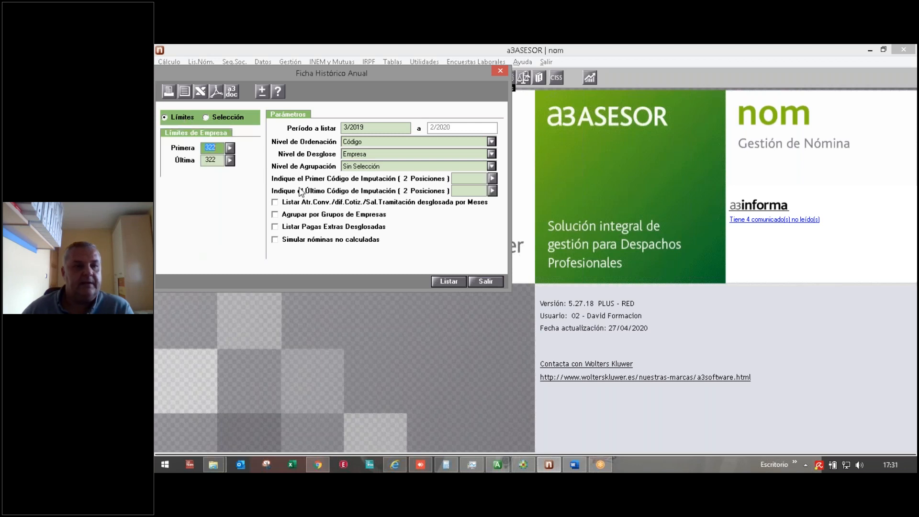
click(184, 94)
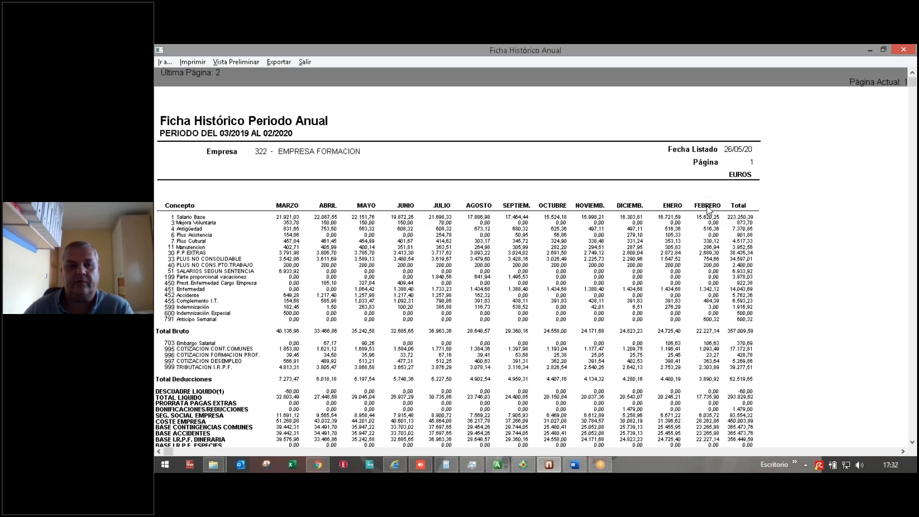
click(304, 63)
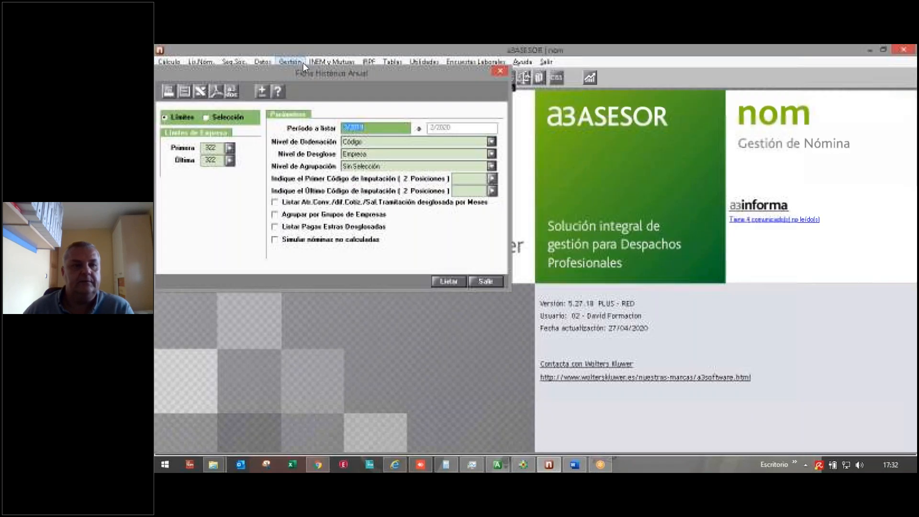
Step: Break the annual history report down by Trabajador and preview it on screen
click(374, 156)
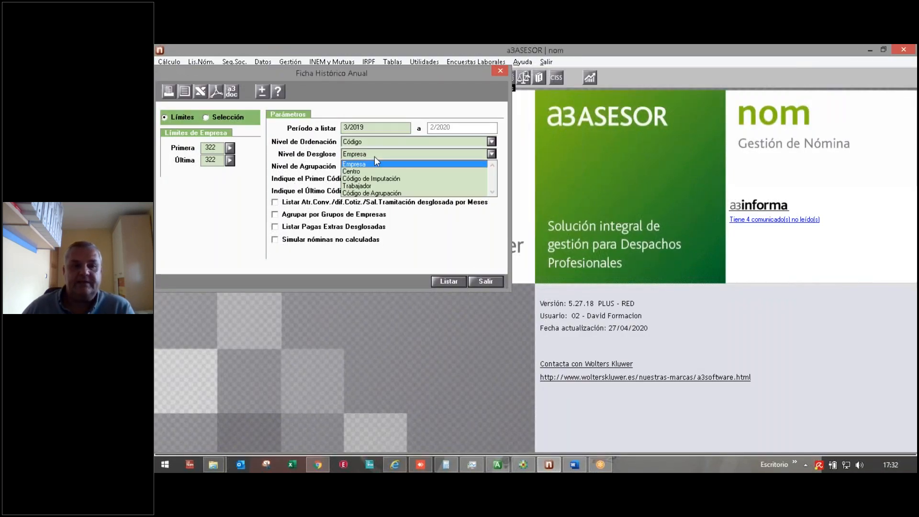
click(368, 186)
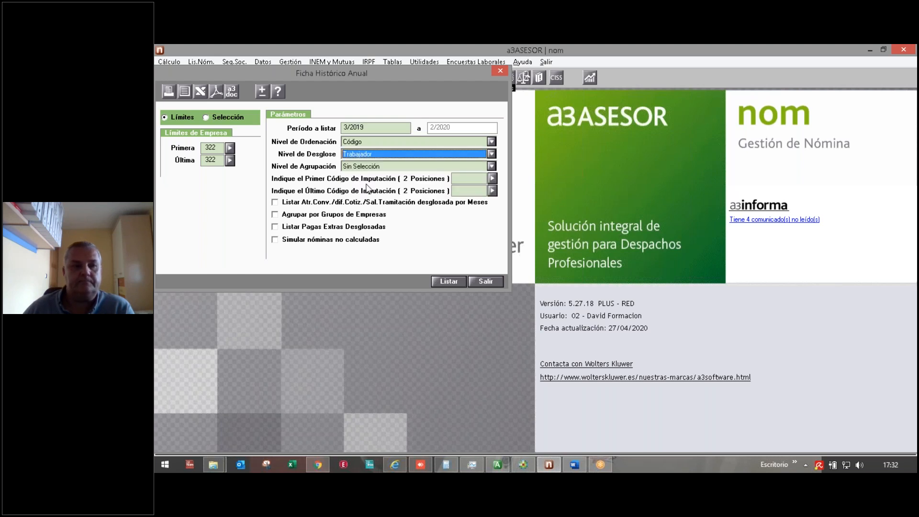
click(185, 91)
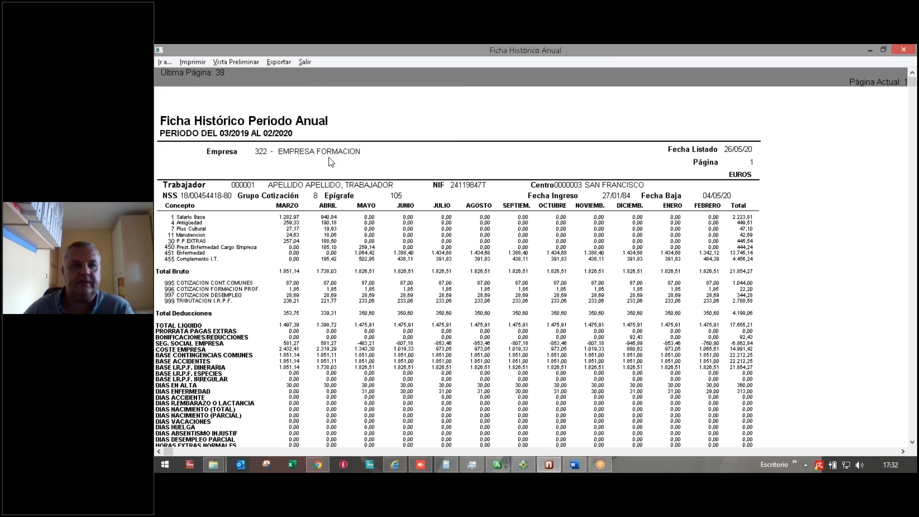
Step: Page through each worker's pages of the report, then close the preview
click(913, 411)
click(913, 411)
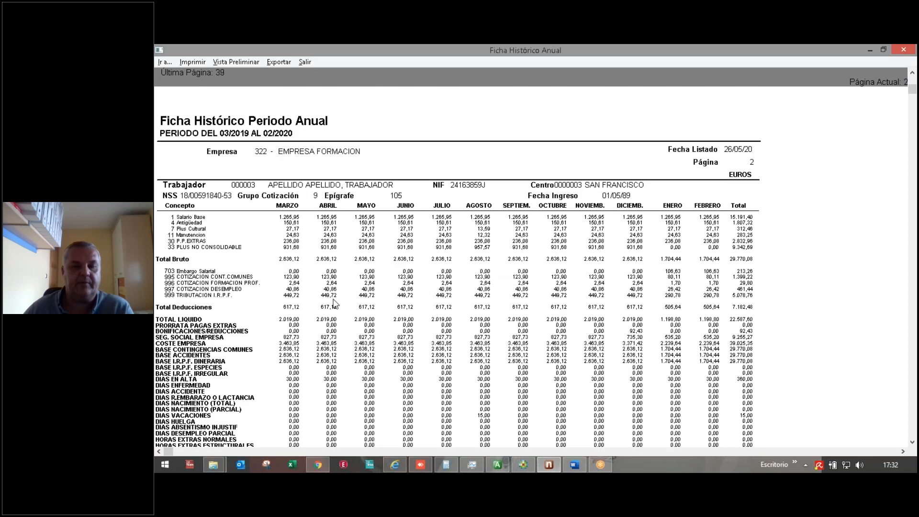
click(913, 412)
click(913, 412)
click(913, 411)
click(914, 411)
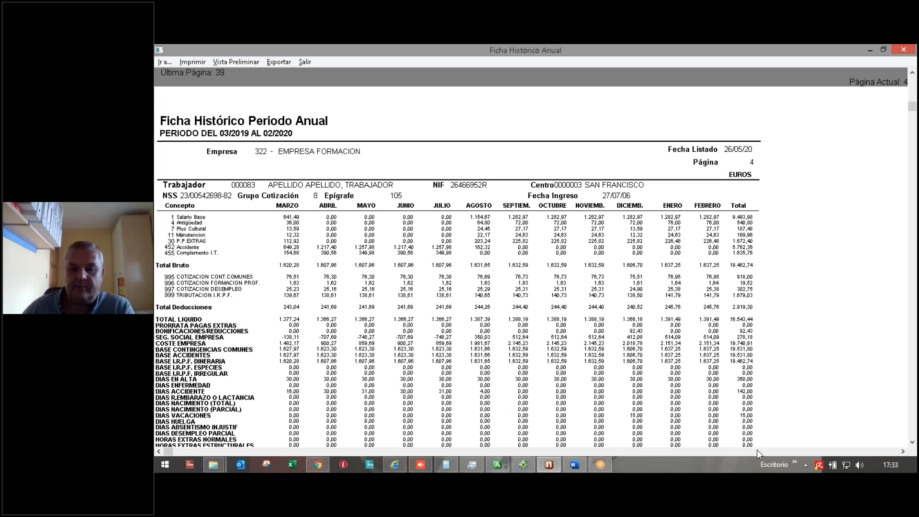
click(914, 444)
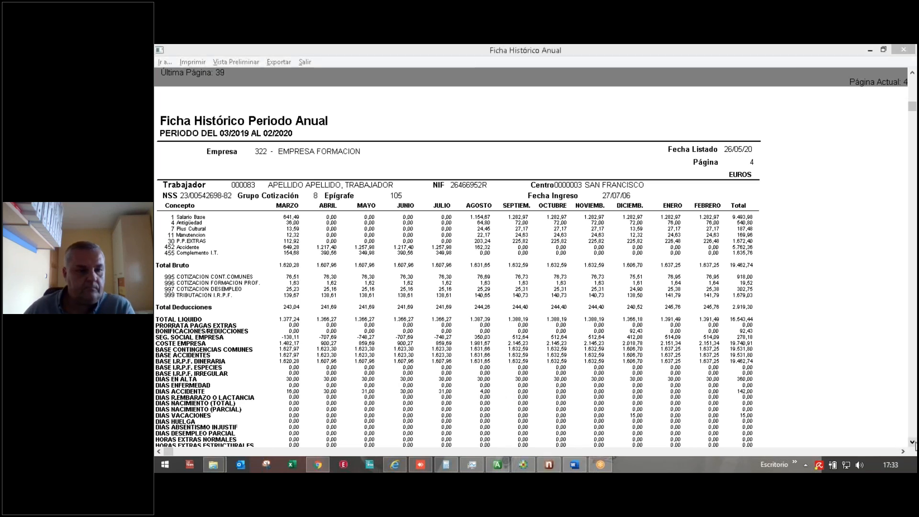
click(912, 443)
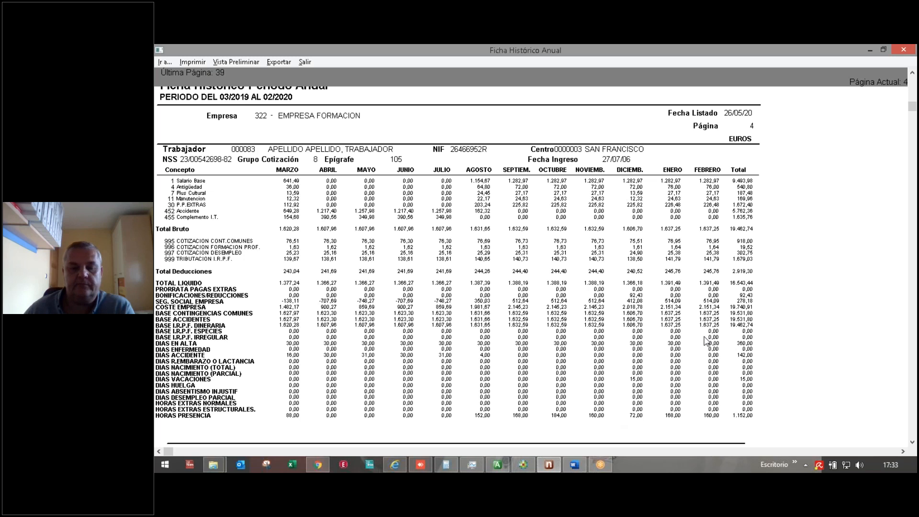
click(305, 63)
click(369, 155)
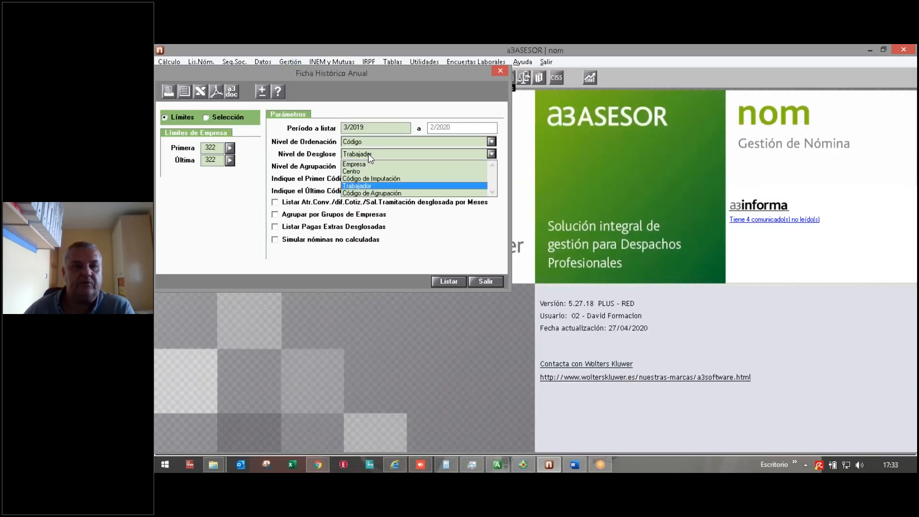
Step: Choose the Código de Imputación breakdown, start the period at 1/2020, and leave payroll simulation off
click(363, 179)
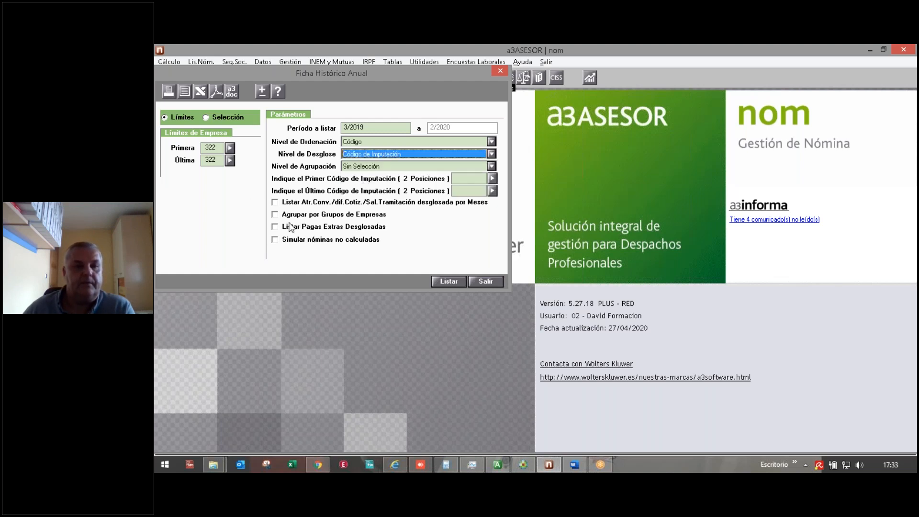
click(368, 126)
text(1/2020)
key(Tab)
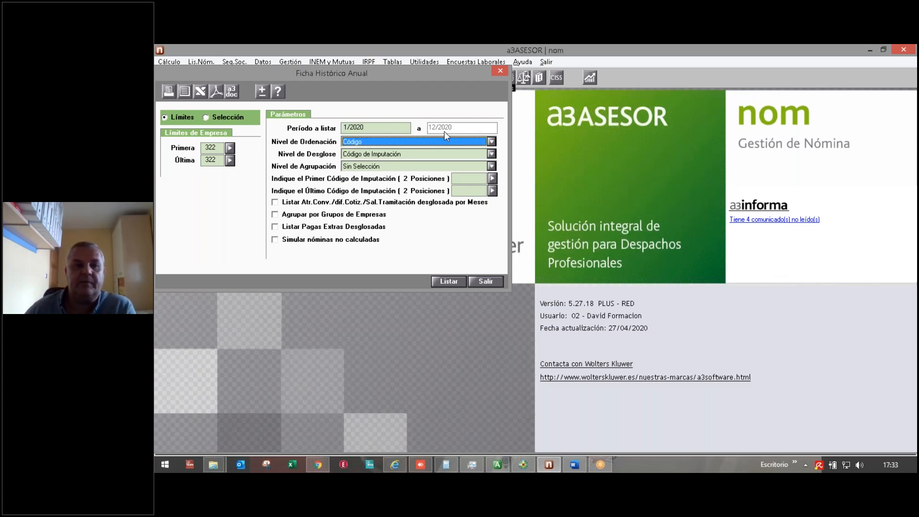
click(274, 240)
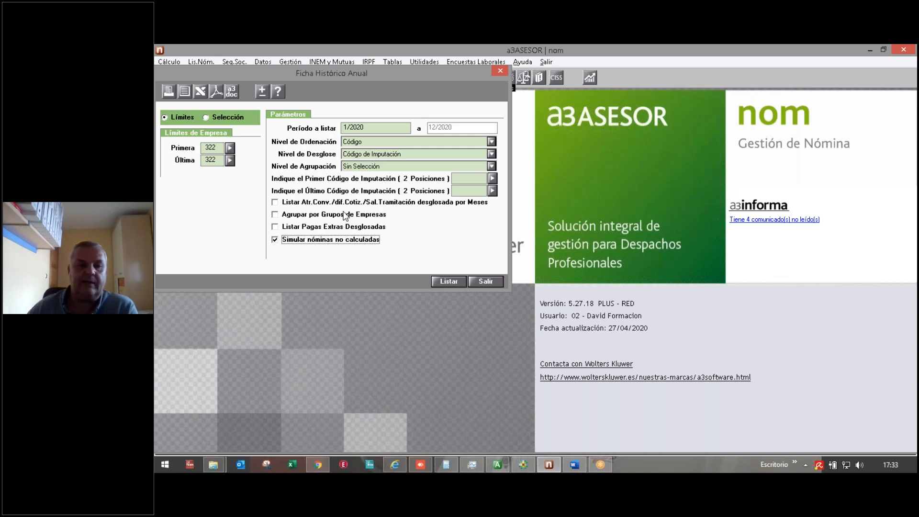
click(290, 241)
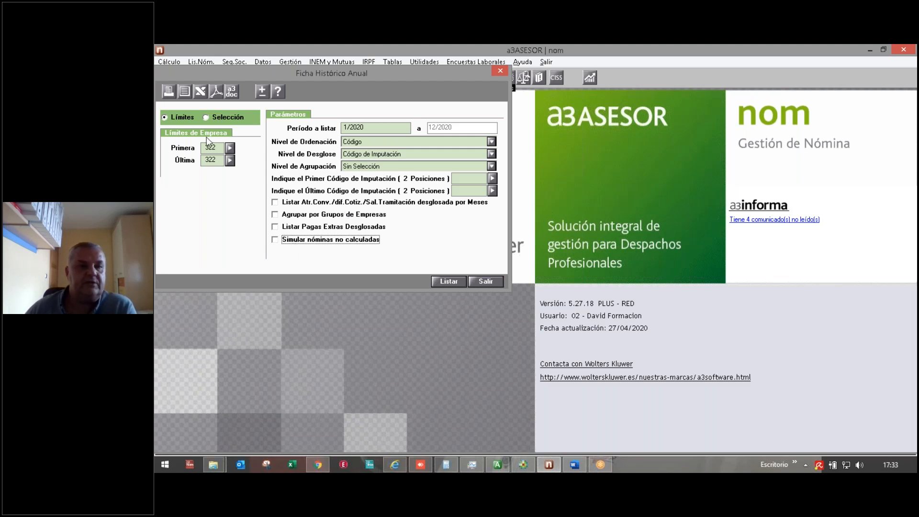
Step: Break the report down by Empresa, preview it on screen, and close the preview
click(386, 155)
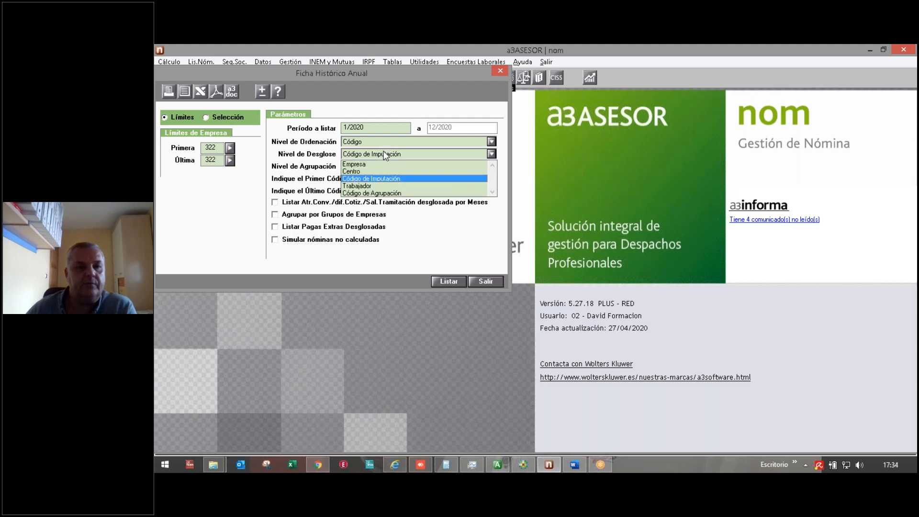
click(375, 165)
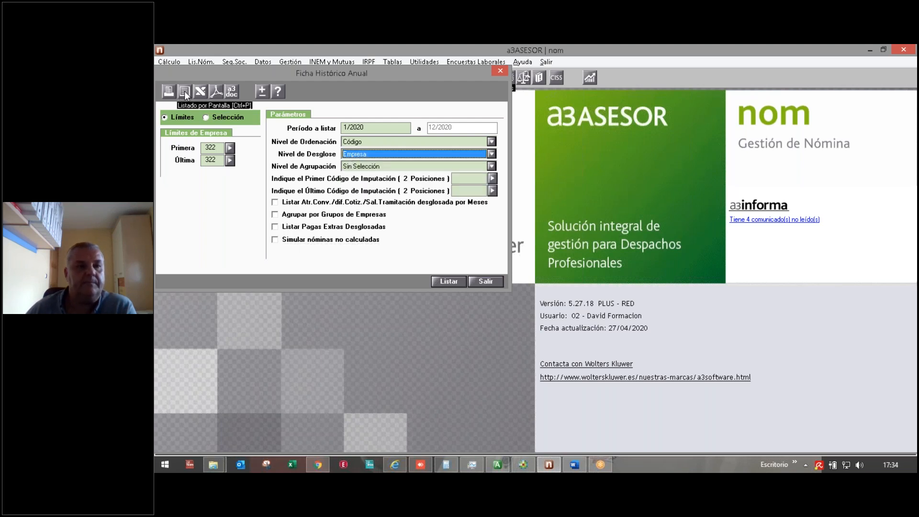
click(185, 92)
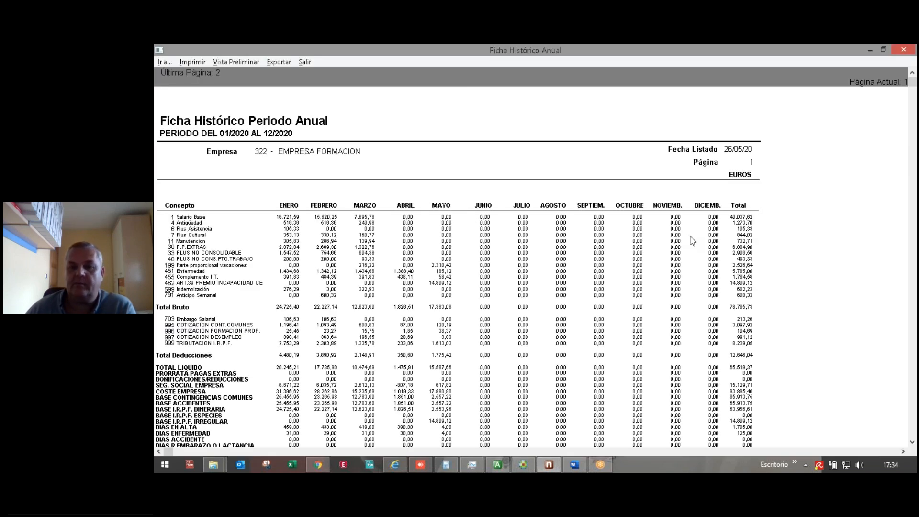
click(300, 62)
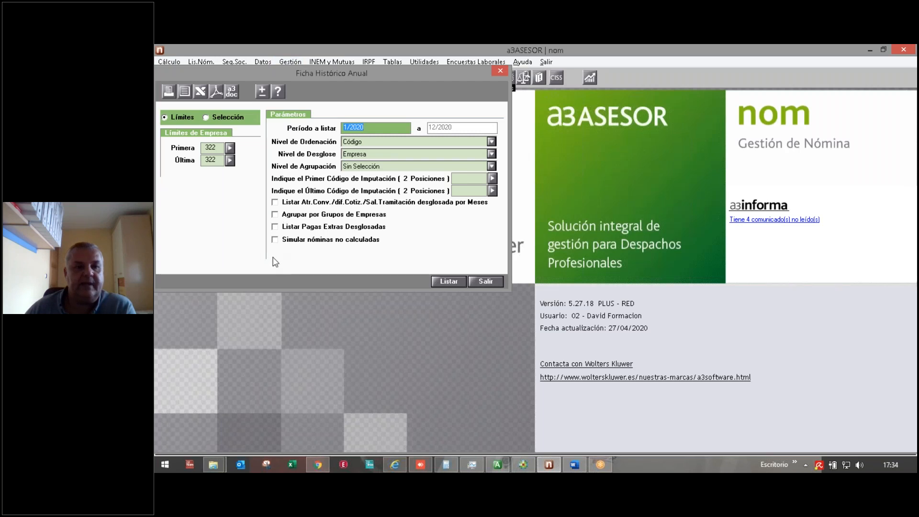
Step: Tick Simular nóminas no calculadas, review the 2020 report on screen, then close preview and settings
click(275, 240)
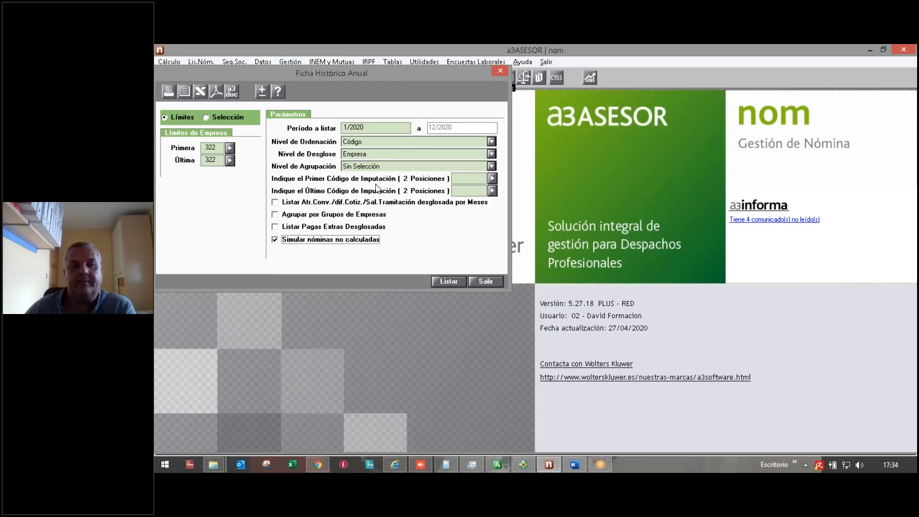
click(184, 91)
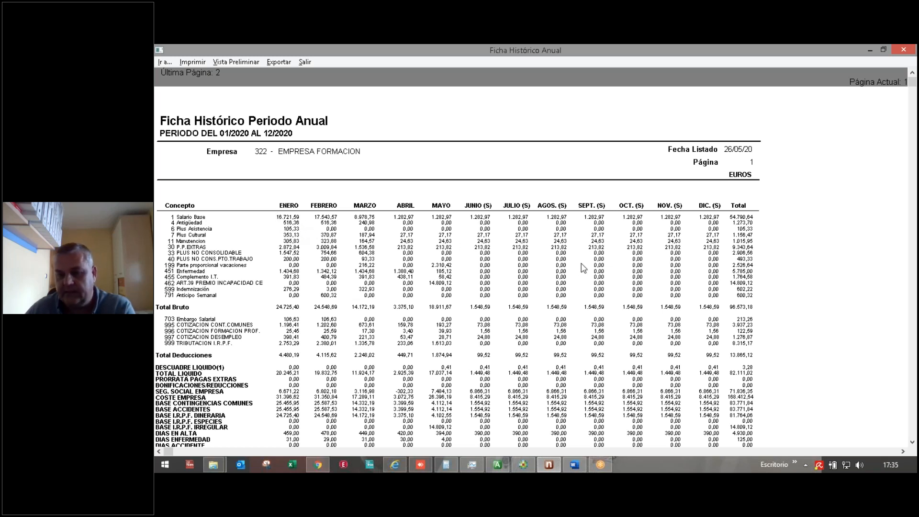
click(301, 61)
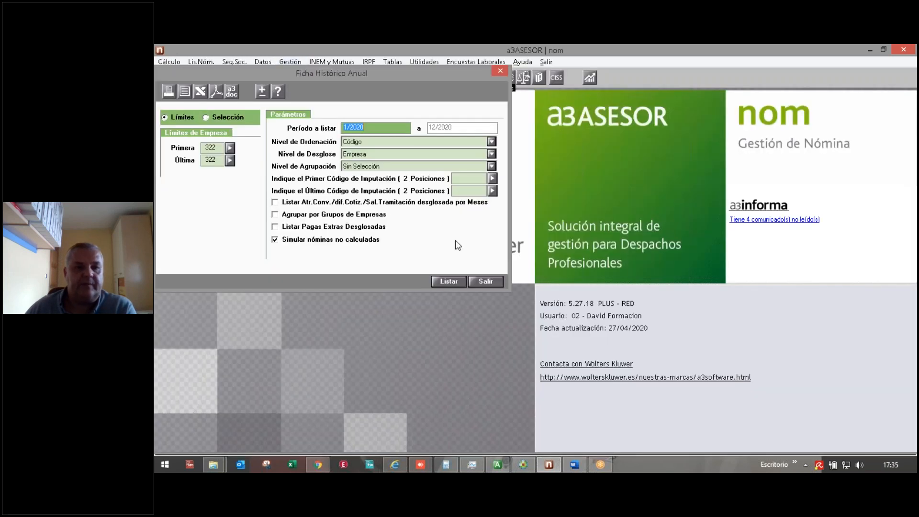
click(485, 281)
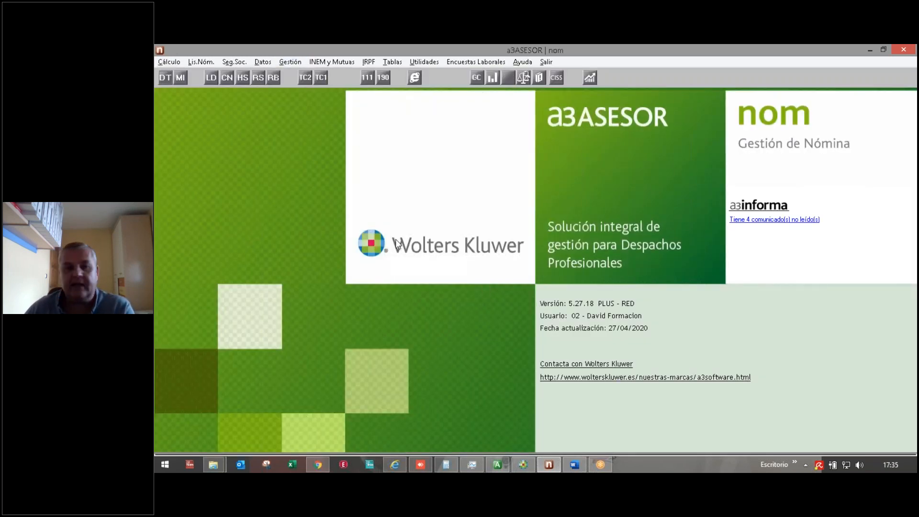
Step: Open Informes Variaciones Mes from the Gestión menu
click(284, 62)
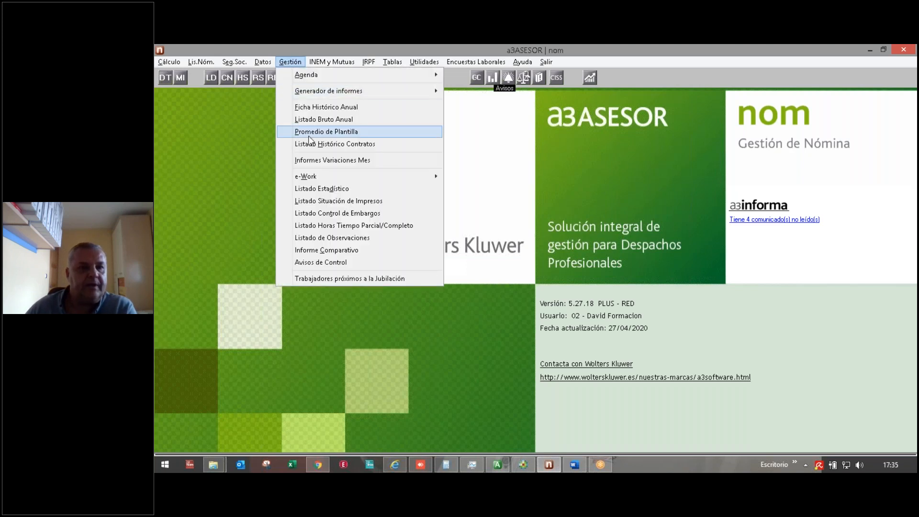
click(302, 161)
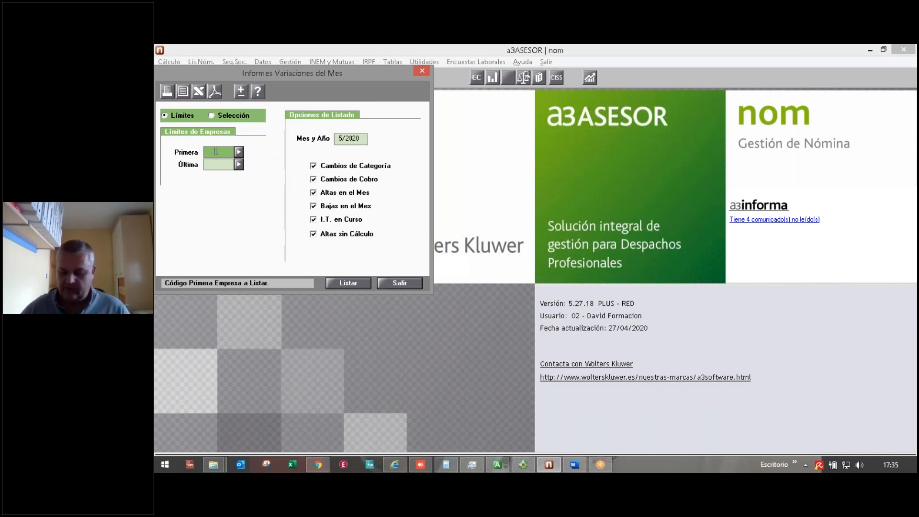
Step: Limit the variations report to company 322 for month 2/2020 and preview it on screen
text(32)
key(Return)
key(Return)
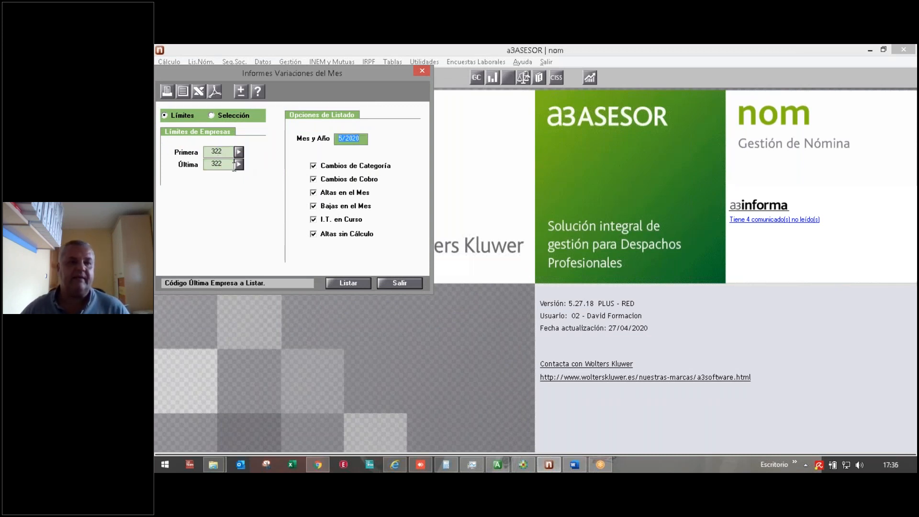
text(2/2020)
key(Return)
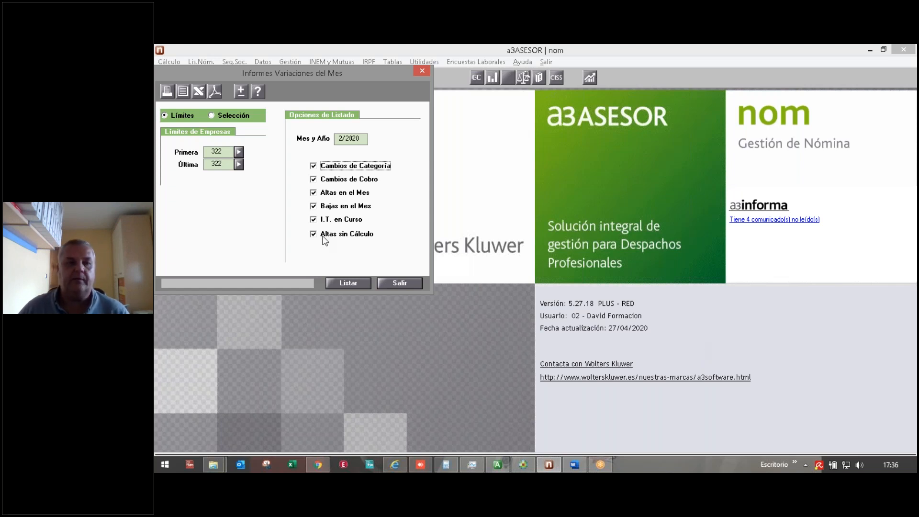
click(183, 91)
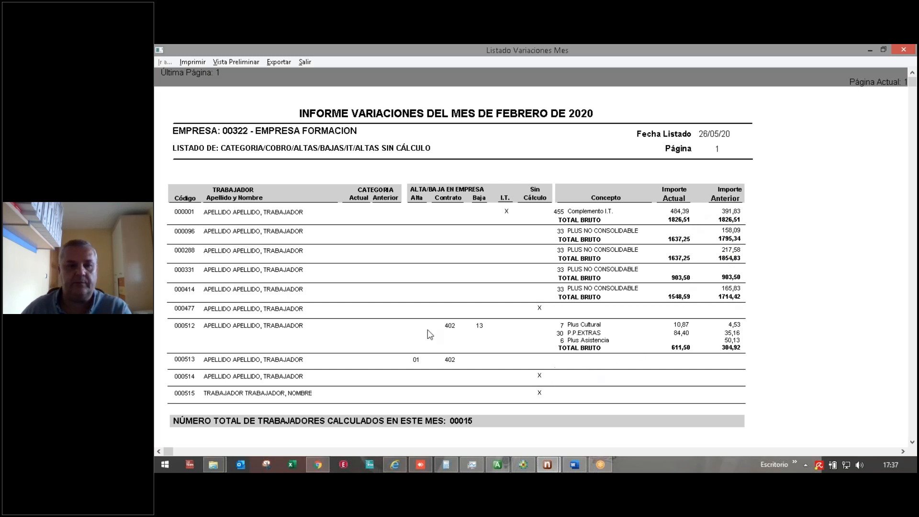
Step: Close the February 2020 variations report preview after reviewing it
click(304, 62)
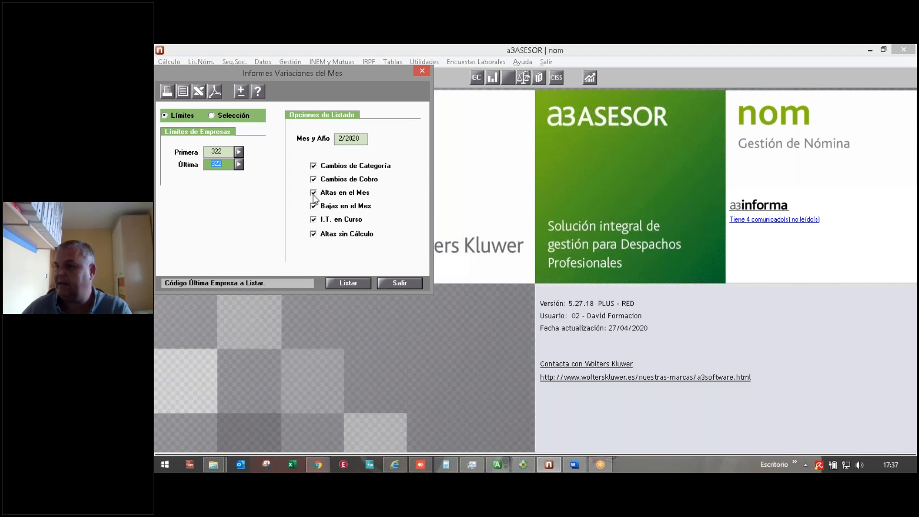
Step: Close the variations settings, open Listado Estadístico, and limit it to companies 322–322
click(395, 282)
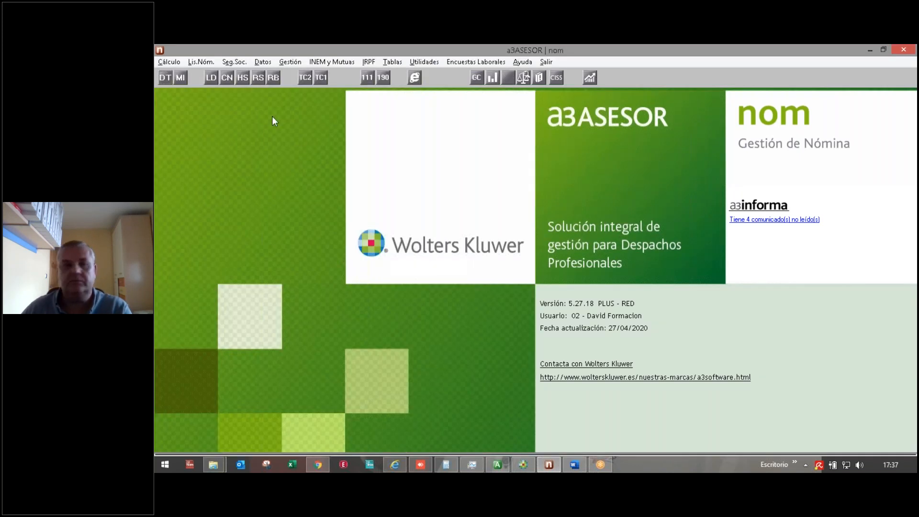
click(289, 63)
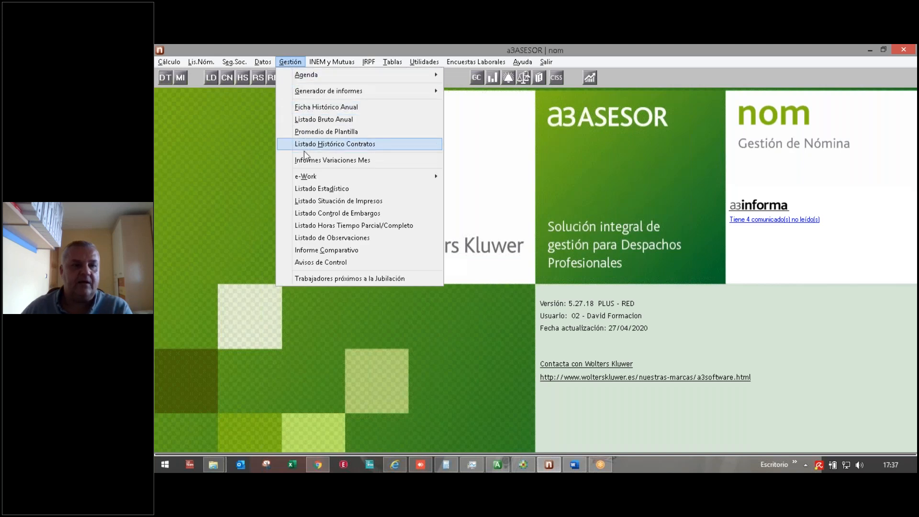
click(314, 189)
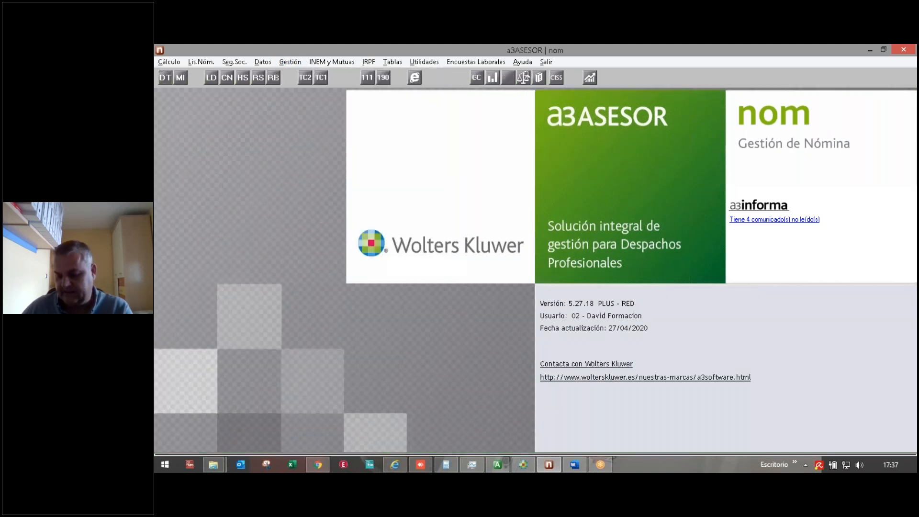
click(186, 115)
text(322)
key(Return)
text(322)
key(Return)
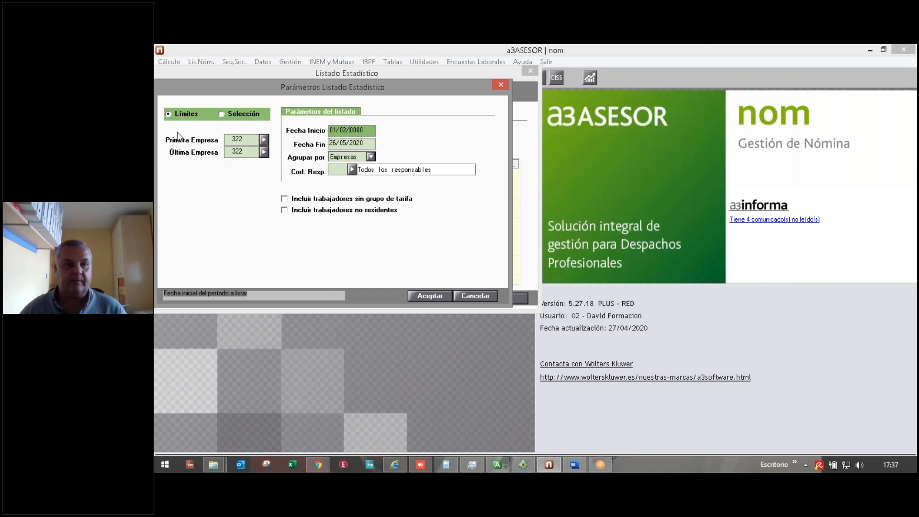
Step: Set the date to 01/02/2020, group by Empresas, and generate the listing
key(Return)
text(01)
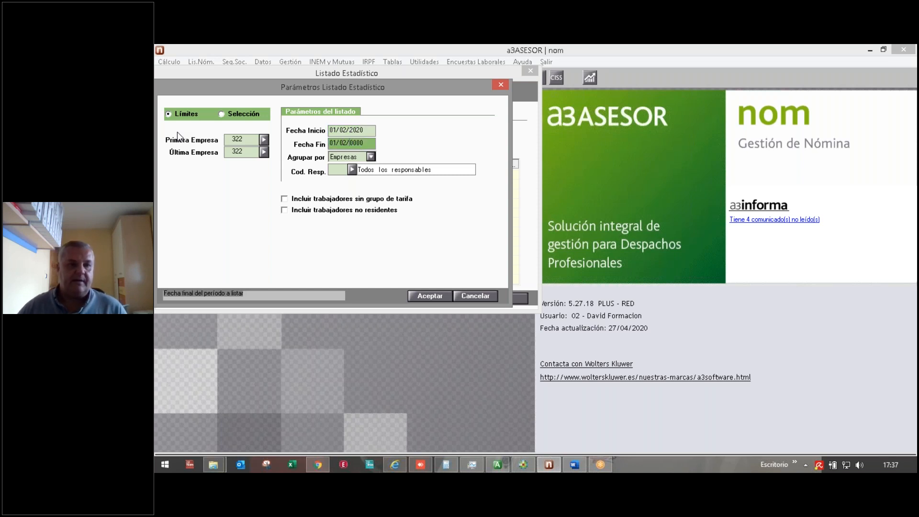
key(Return)
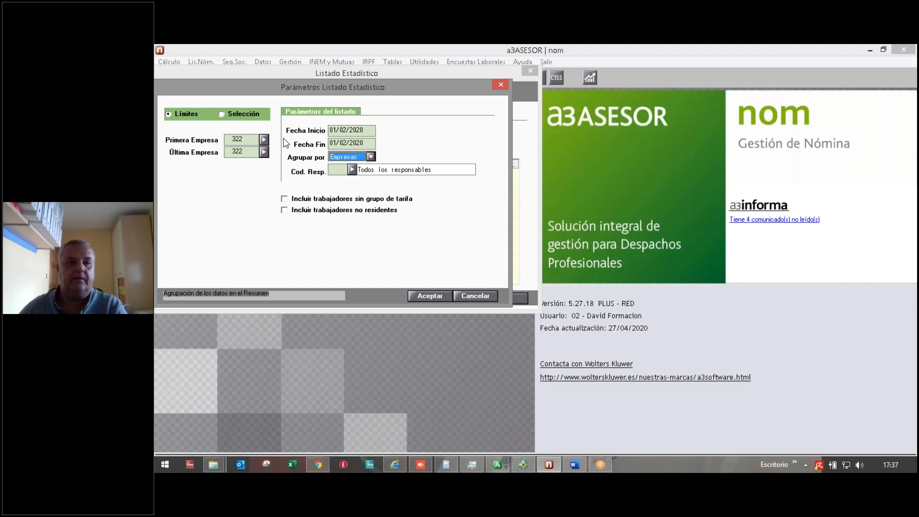
click(371, 157)
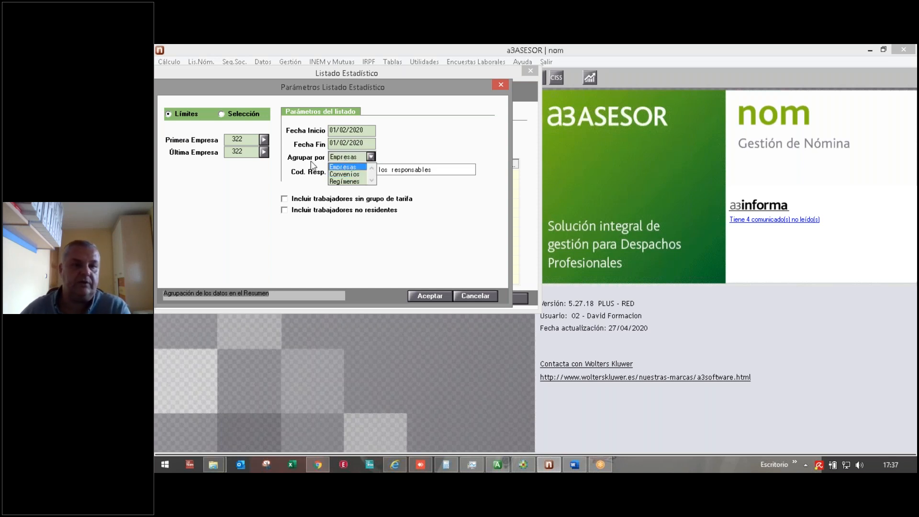
click(341, 167)
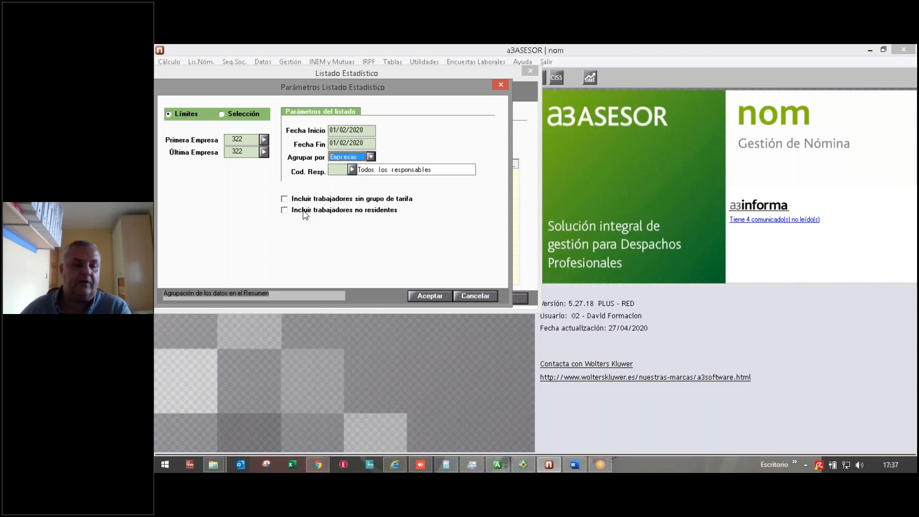
click(427, 297)
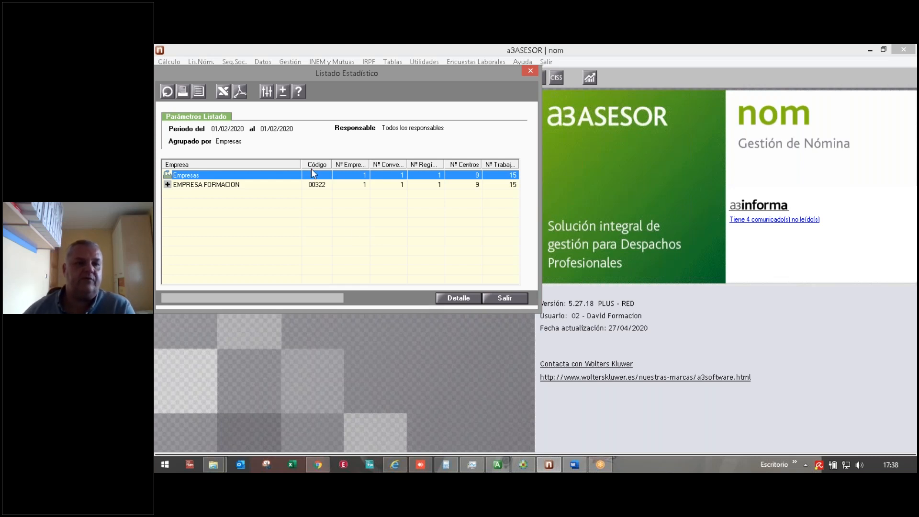
Step: Open EMPRESA FORMACION's detailed counters, adjust column widths, and collapse the Importe 111 column
click(225, 185)
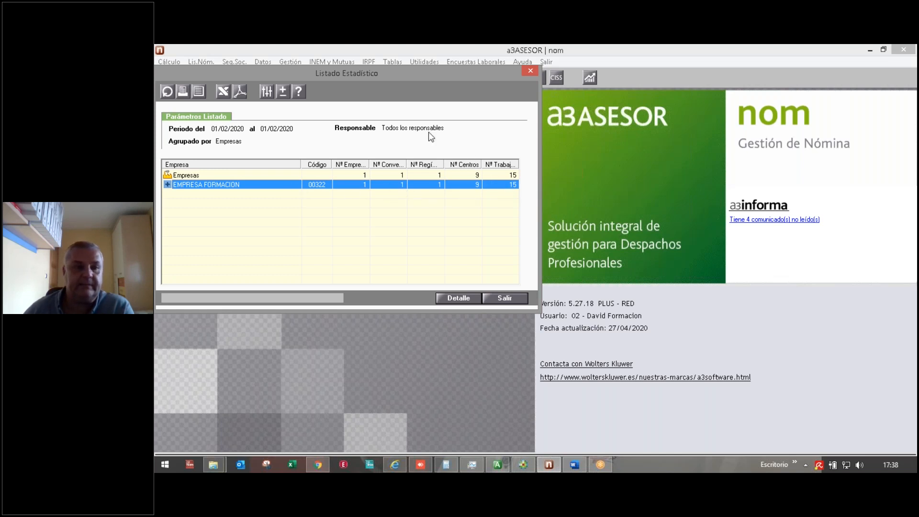
click(458, 298)
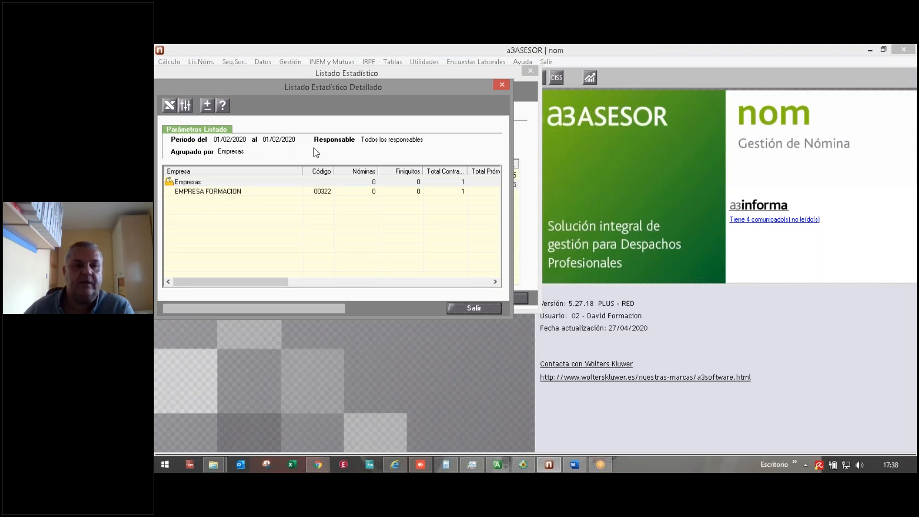
drag(254, 277, 284, 278)
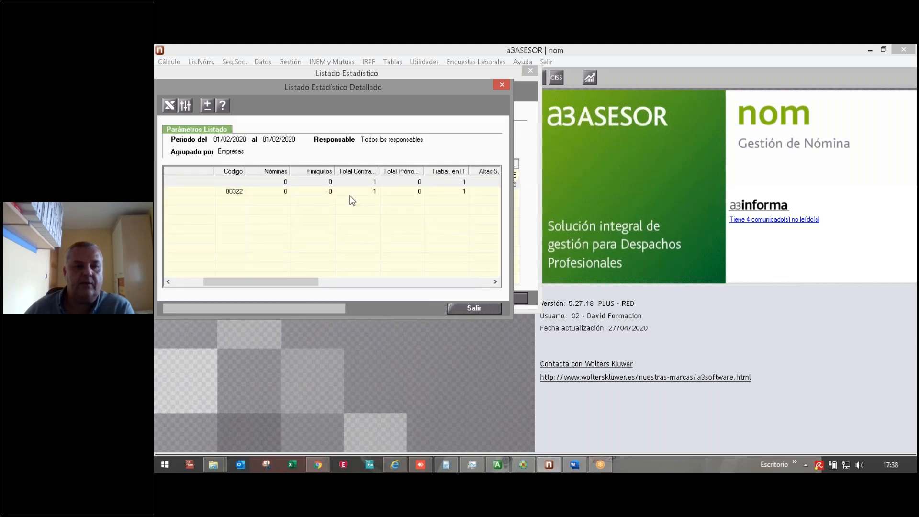
drag(307, 284, 353, 284)
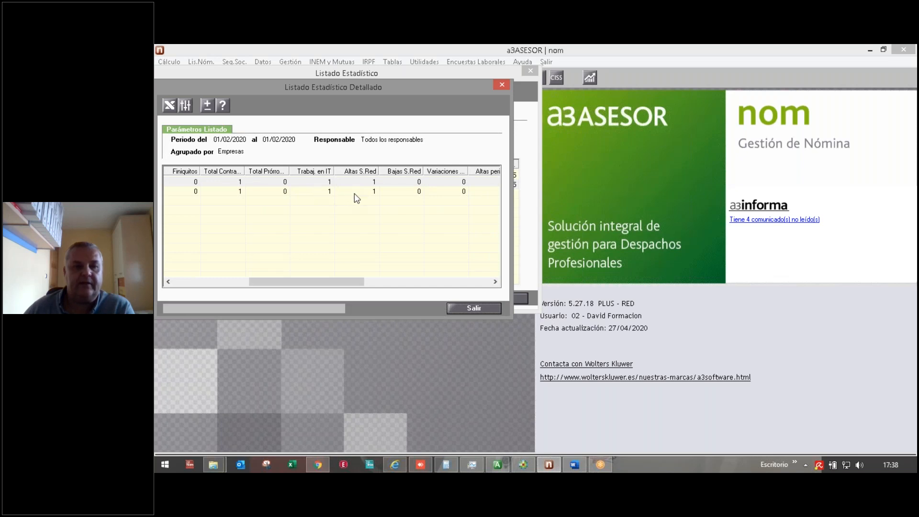
drag(335, 286, 390, 284)
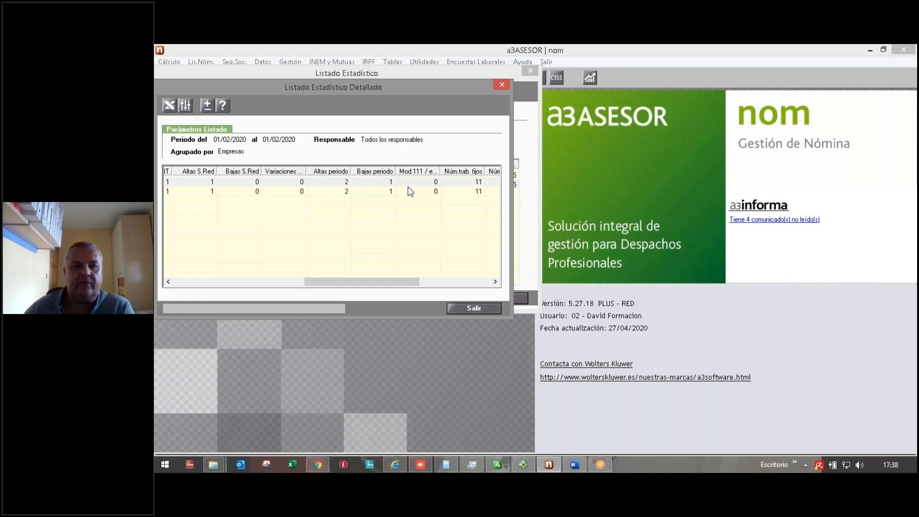
drag(392, 284, 441, 289)
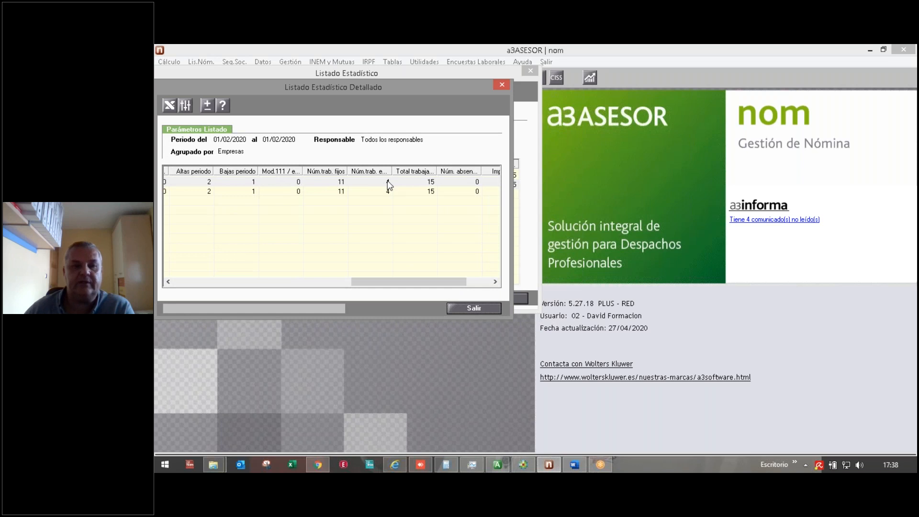
drag(429, 285, 471, 286)
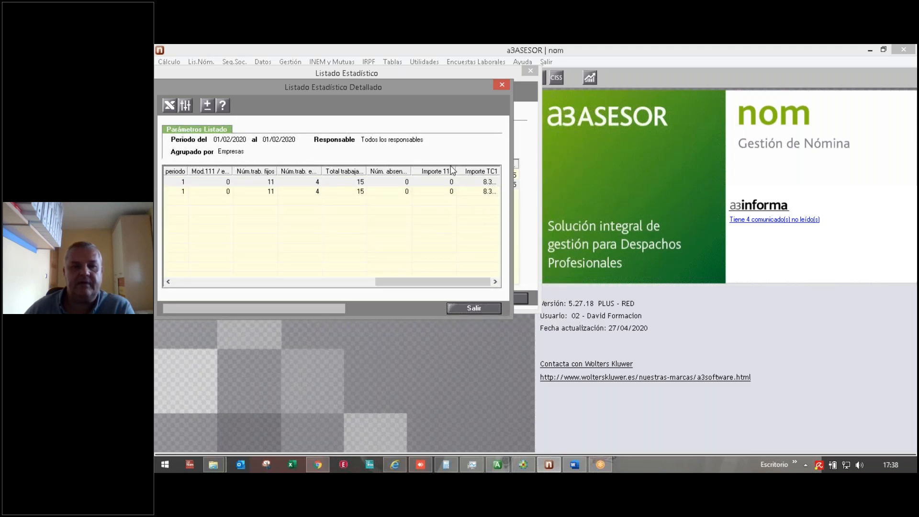
drag(455, 172, 415, 174)
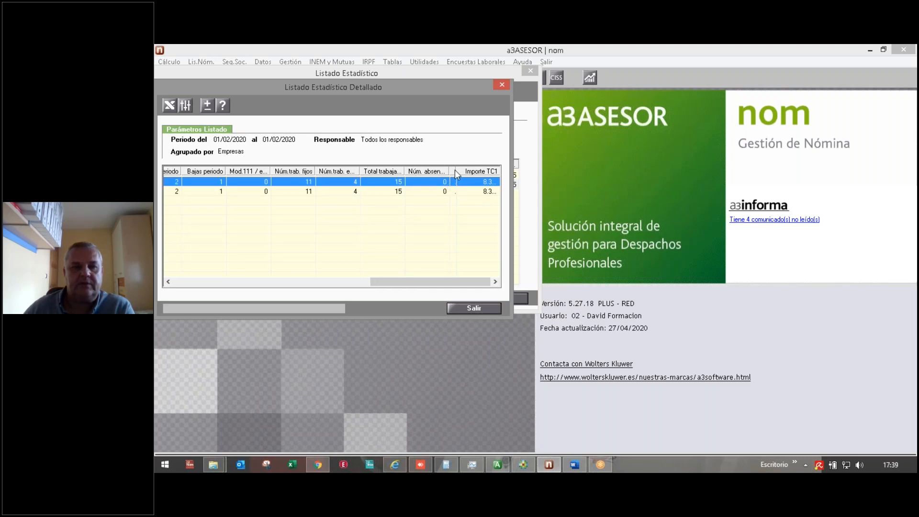
drag(455, 172, 430, 171)
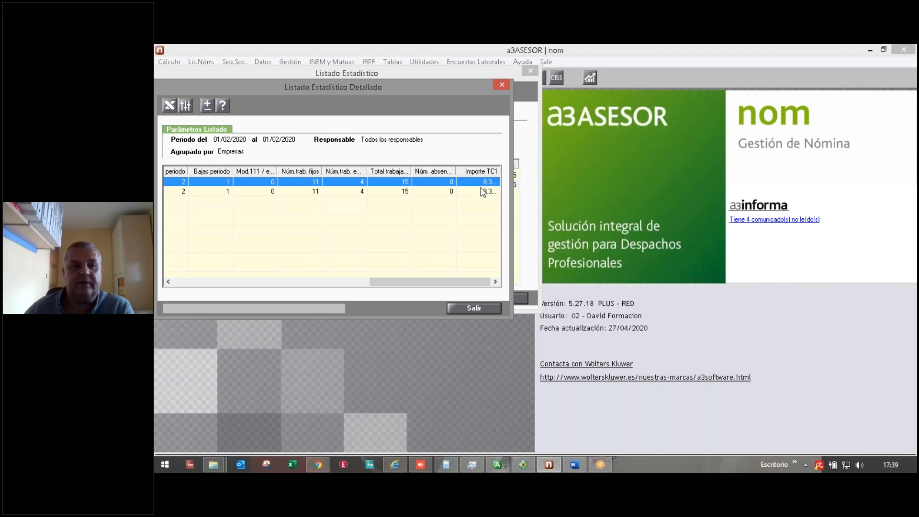
click(184, 104)
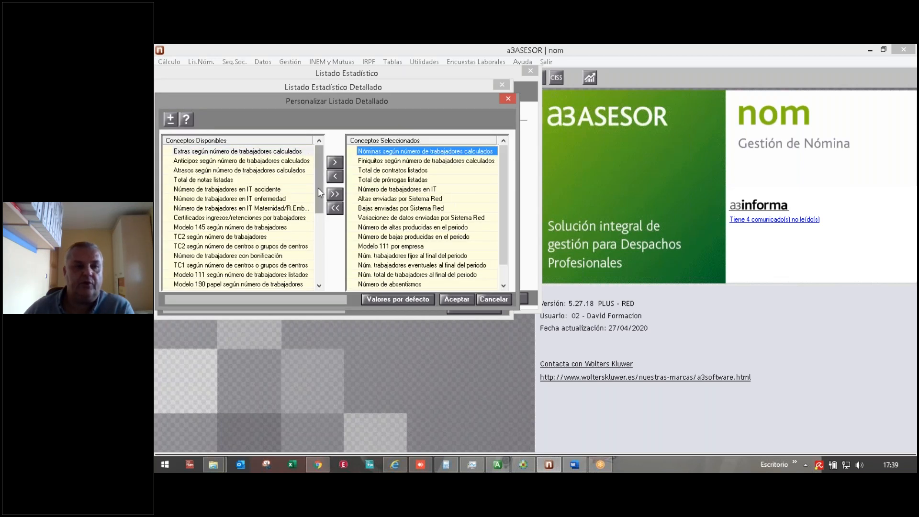
drag(317, 189, 317, 275)
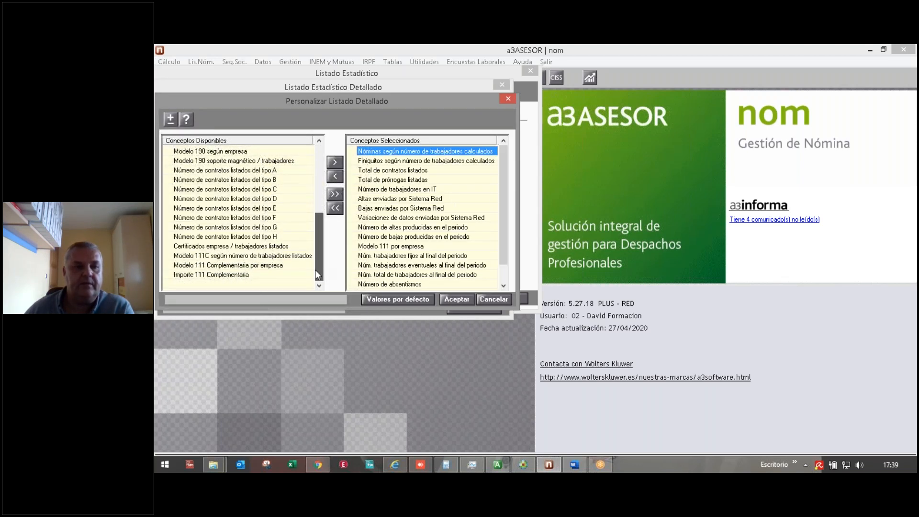
scroll(312, 252, up, 5)
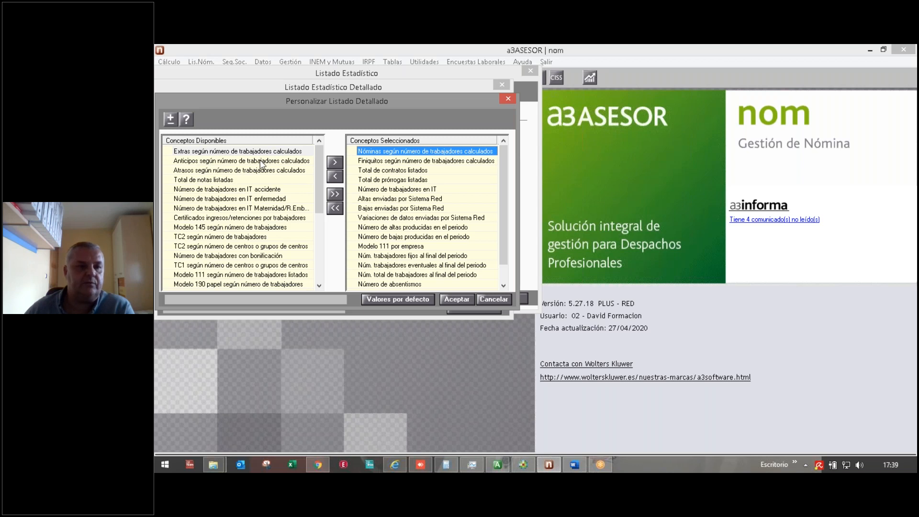
click(202, 163)
click(335, 162)
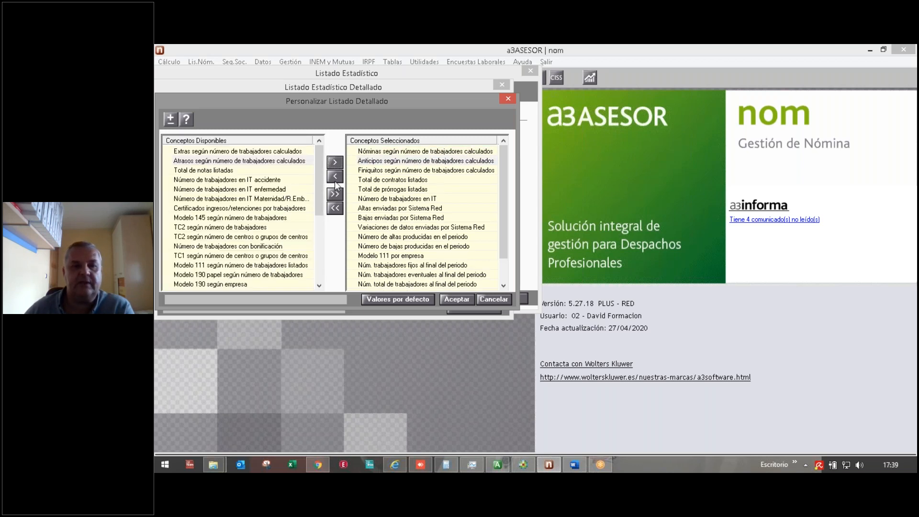
click(378, 254)
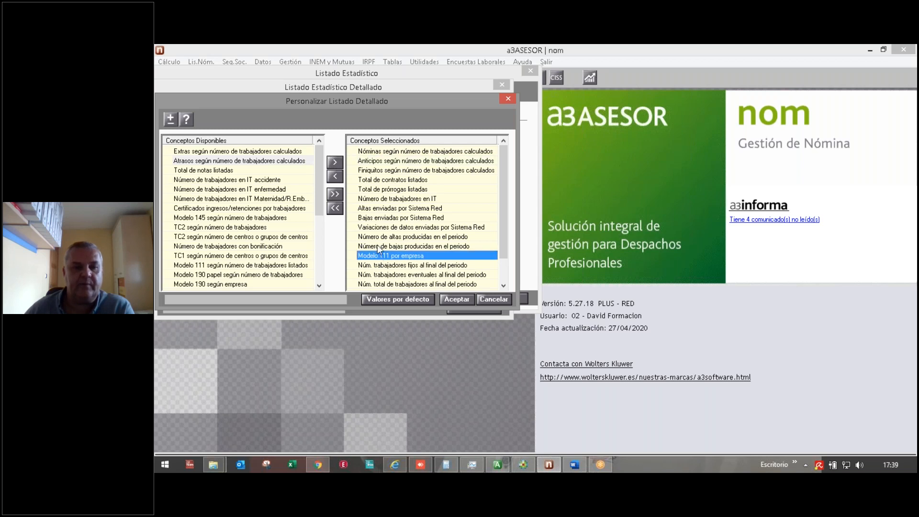
click(335, 177)
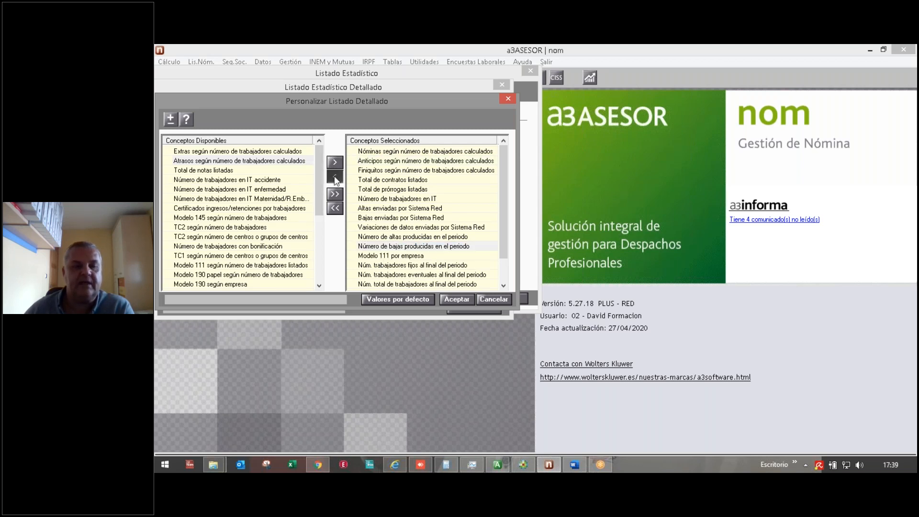
click(493, 299)
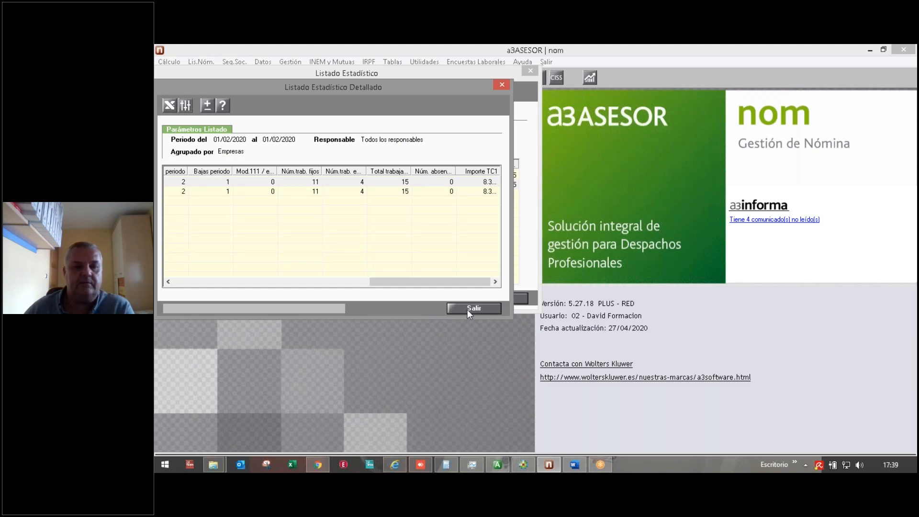
click(467, 308)
Step: Regenerate the statistical listing for the period 01/01/2019 to 31/12/2019
click(168, 91)
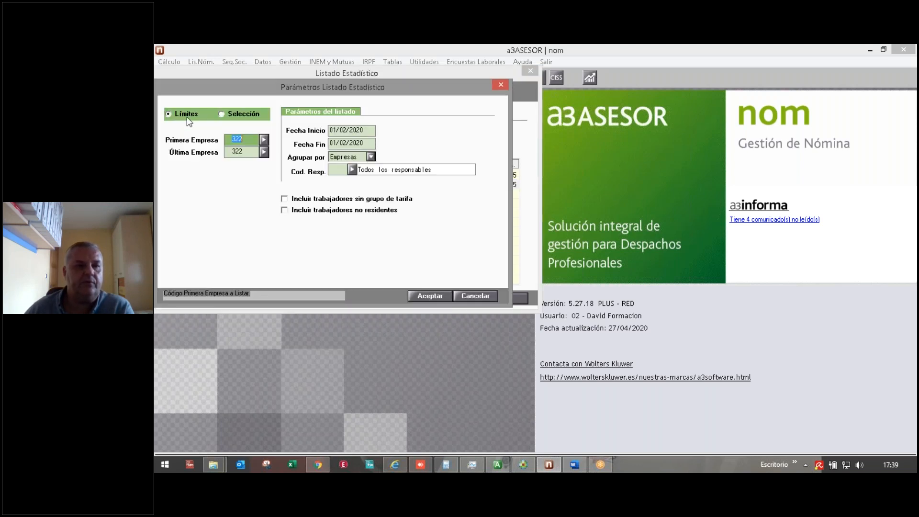
click(370, 126)
key(Delete)
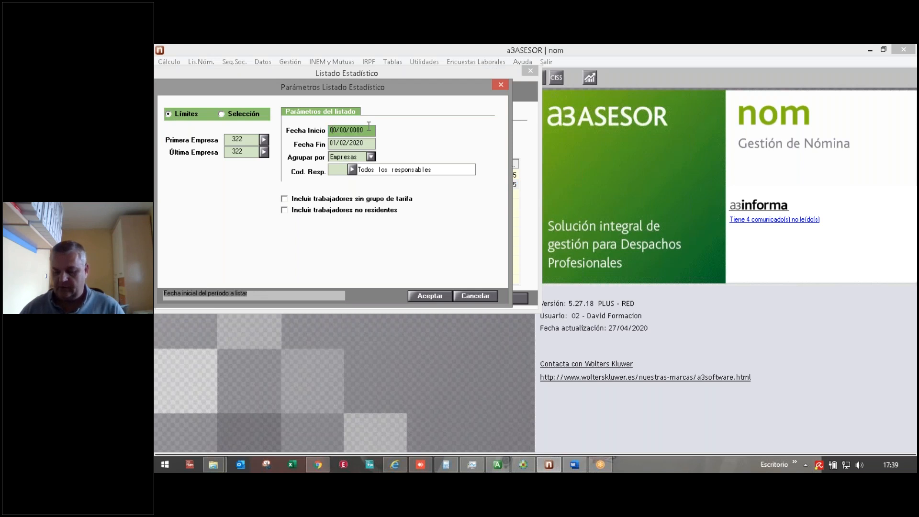
text(01/01/2019)
key(Return)
text(30)
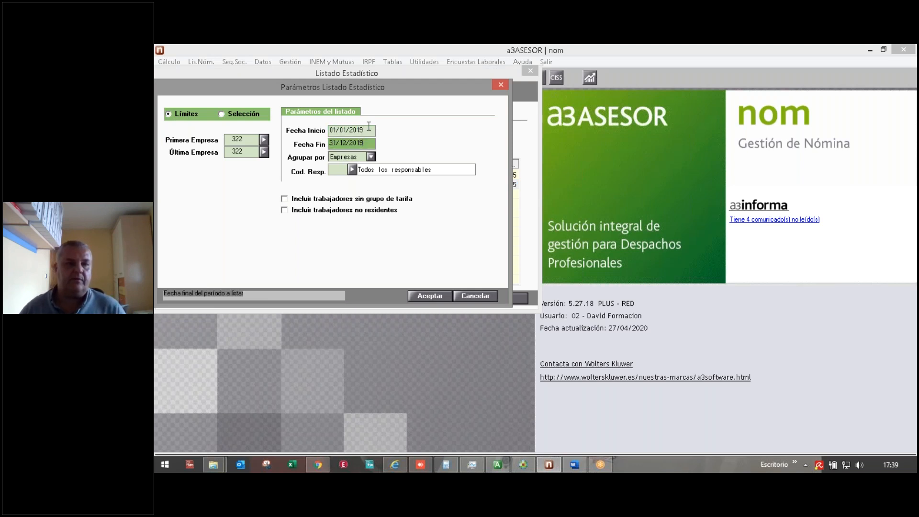
key(Return)
click(429, 295)
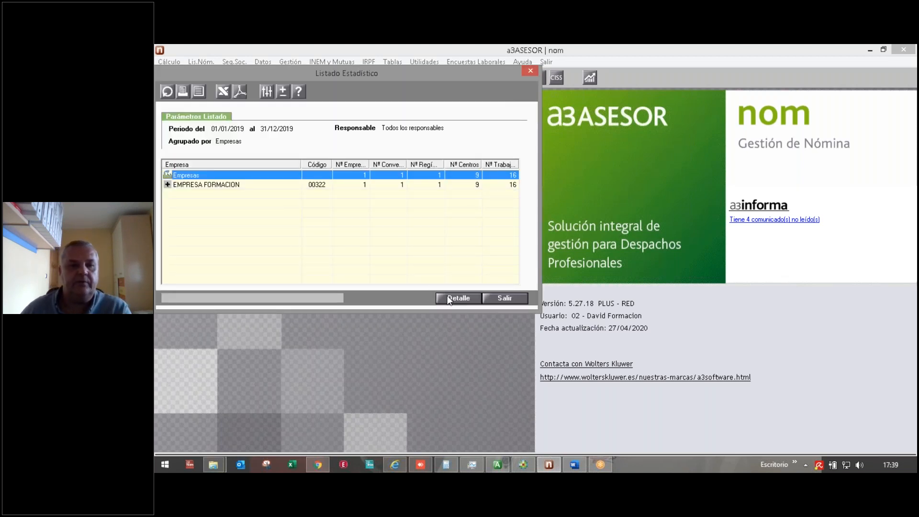
Step: Open the detailed breakdown and select the EMPRESA FORMACION row showing 254 Nóminas
click(449, 298)
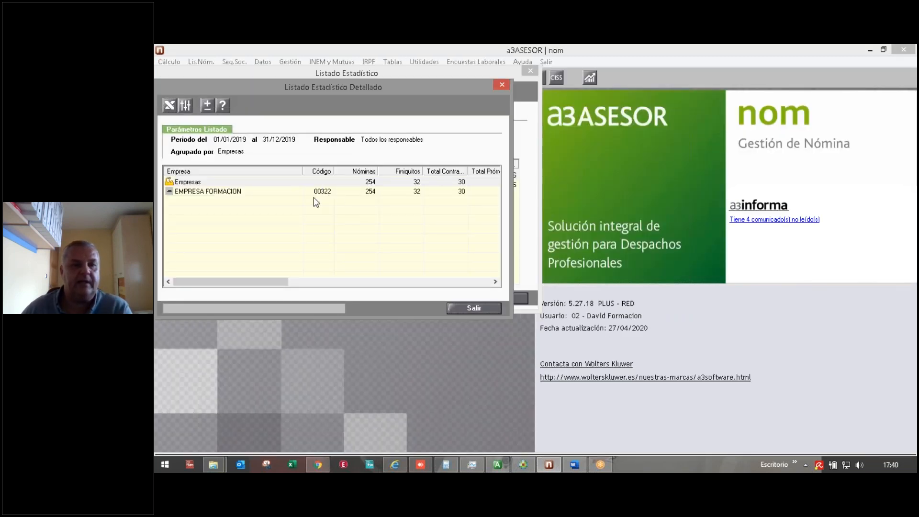
click(228, 195)
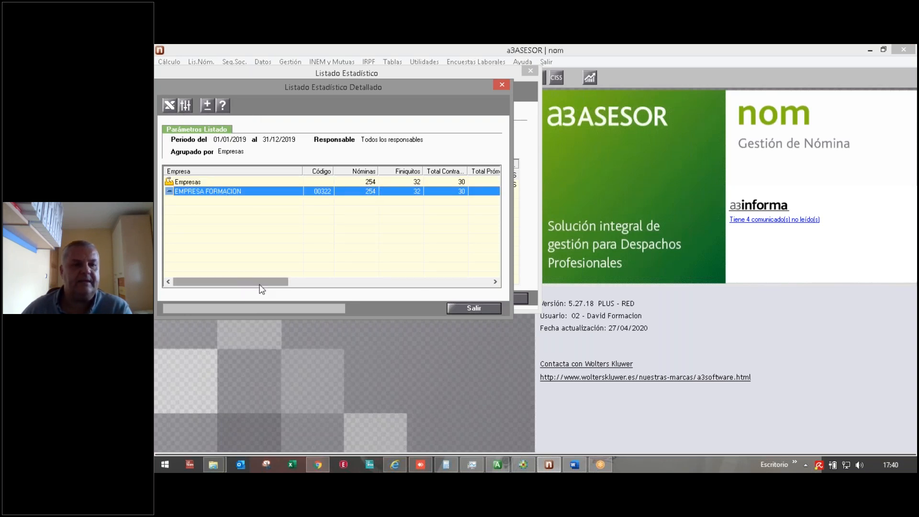
click(171, 105)
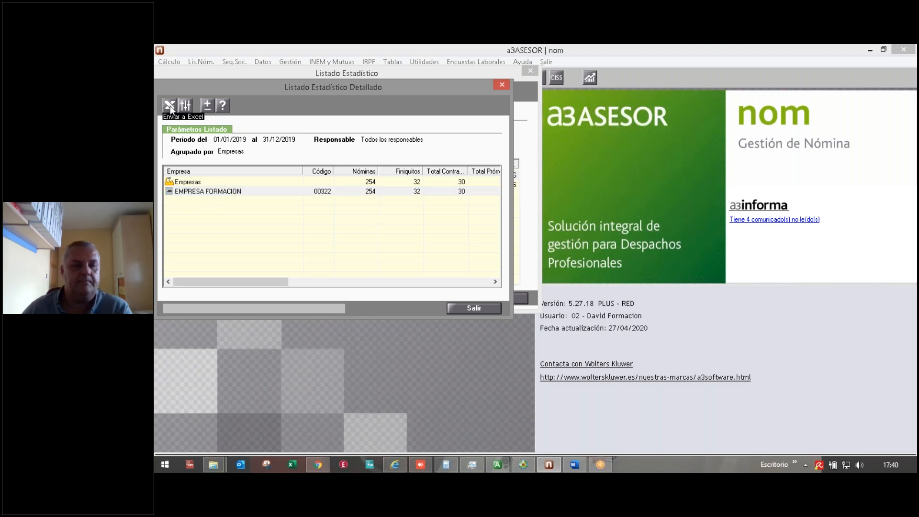
Step: Export the detailed 2019 listing to Excel and check the Nóminas, Finiquitos, Contratos, Prórrogas and IT figures
click(170, 105)
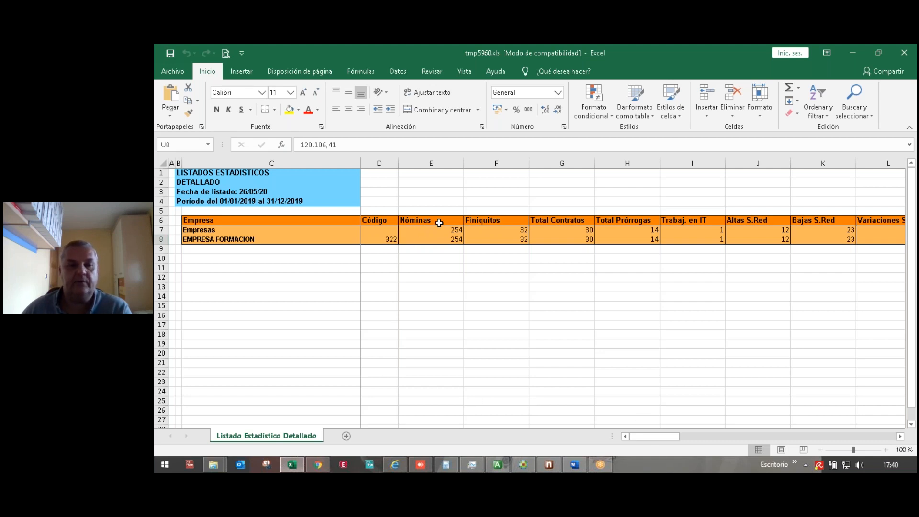
drag(439, 226, 437, 240)
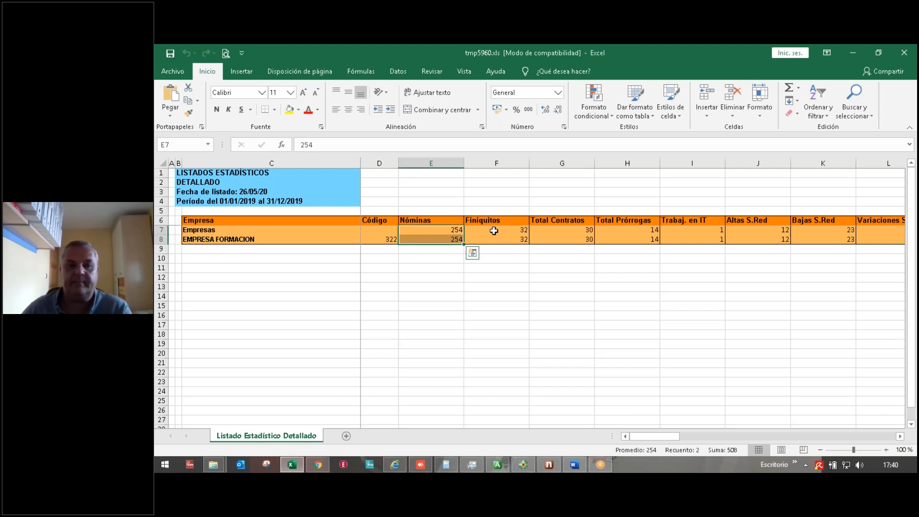
drag(496, 231, 497, 239)
drag(555, 229, 559, 238)
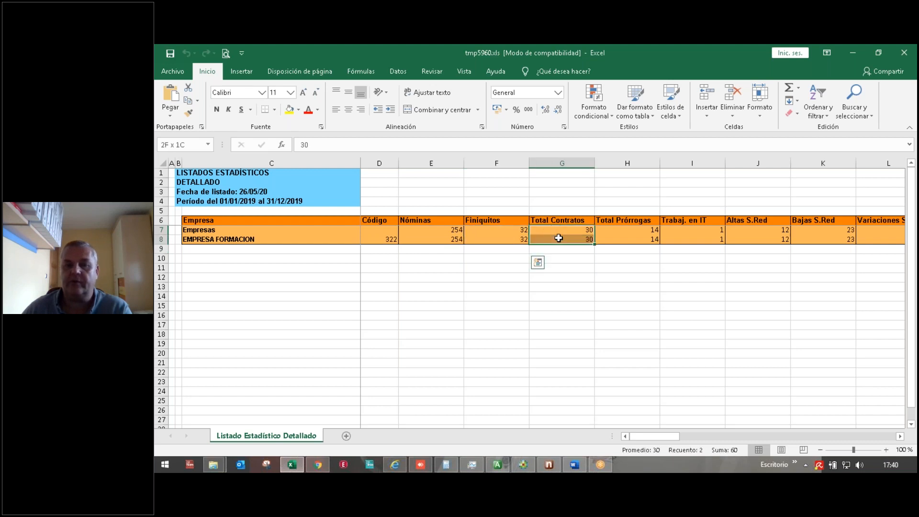
drag(621, 230, 626, 237)
drag(708, 231, 709, 239)
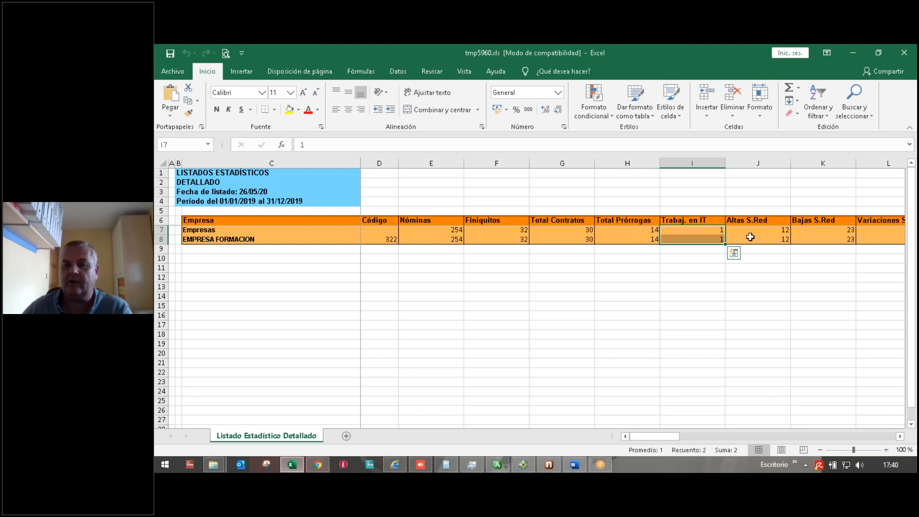
Step: Check the Variaciones S.Red, Altas periodo and Bajas periodo (47) values further right
click(900, 436)
click(900, 436)
click(900, 436)
click(900, 436)
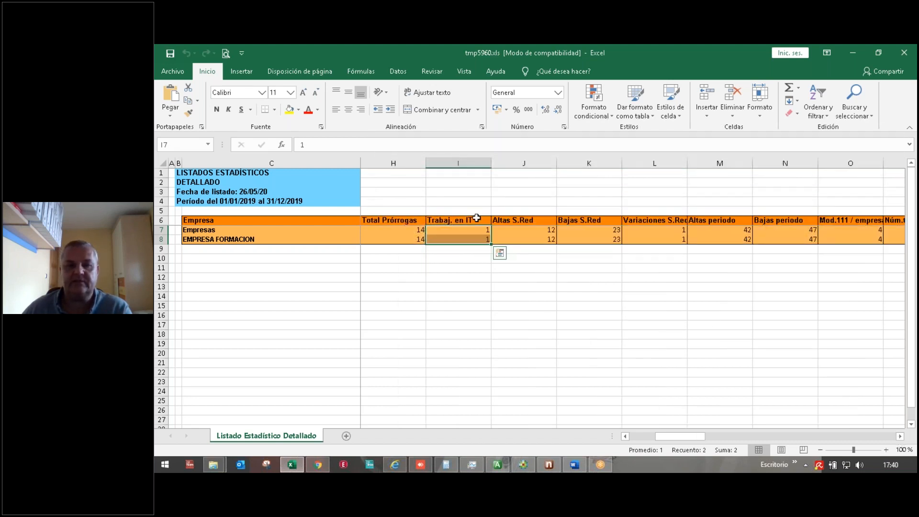
click(668, 231)
click(707, 230)
click(785, 234)
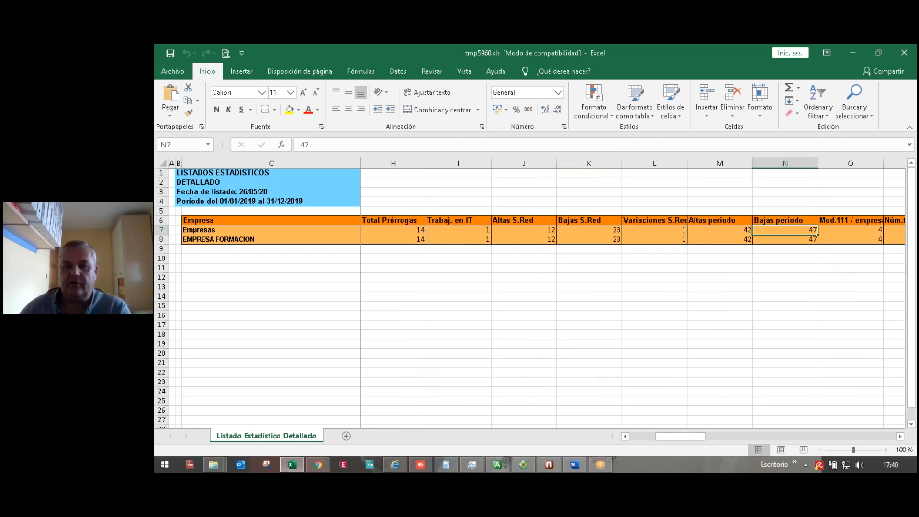
Step: Select the Importe TC1 column (120.106,41) and close the workbook
click(900, 436)
click(900, 436)
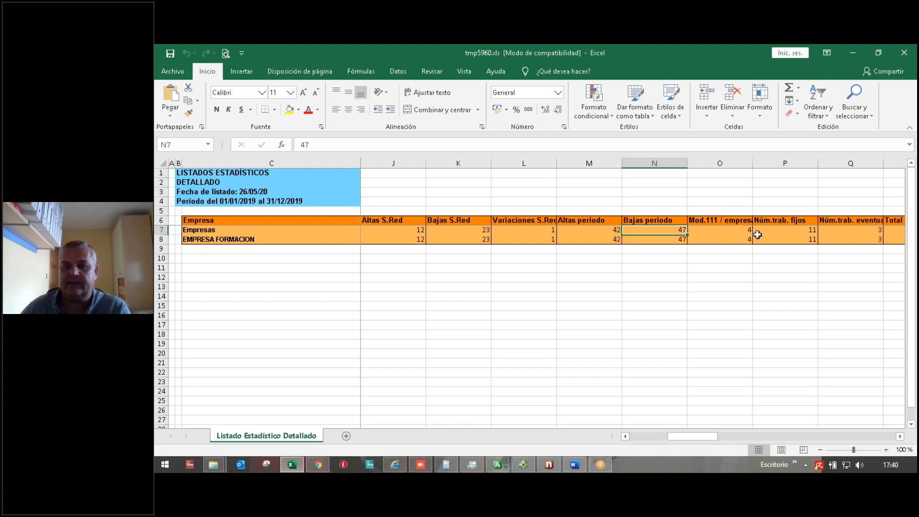
click(900, 436)
click(900, 436)
click(900, 436)
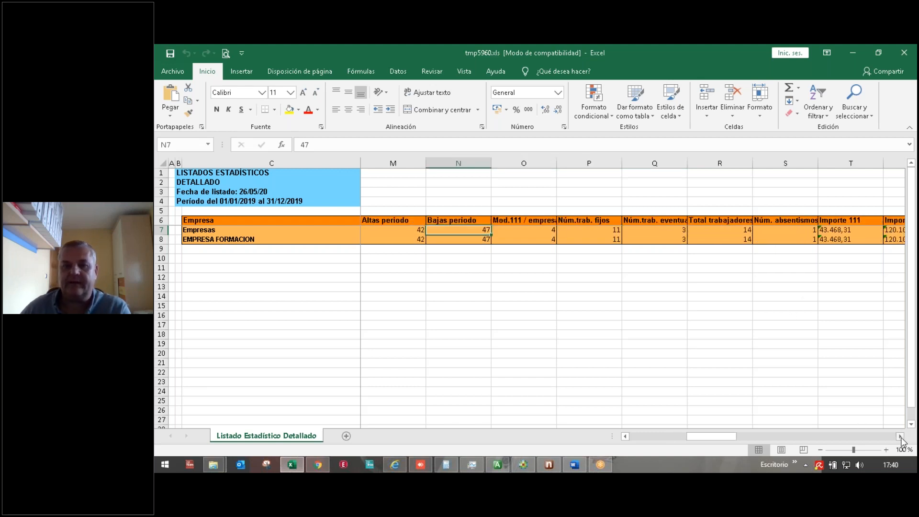
click(900, 436)
click(900, 436)
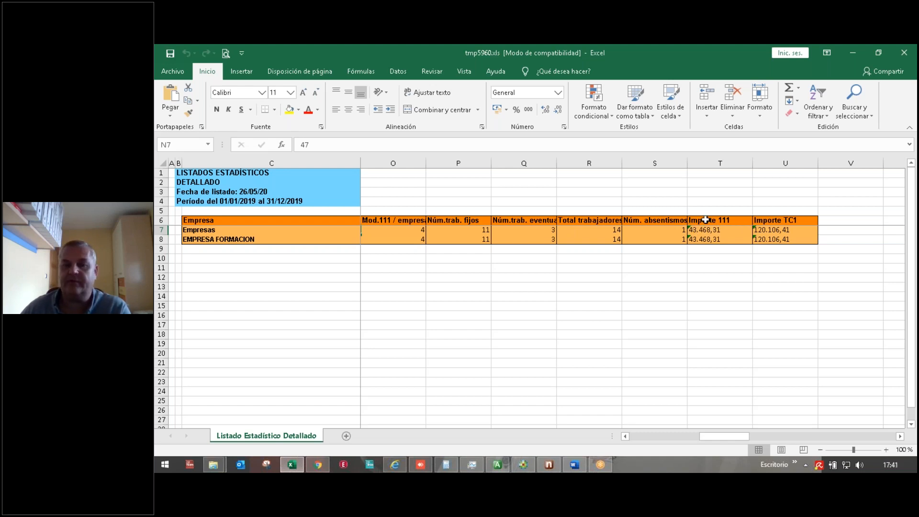
click(785, 163)
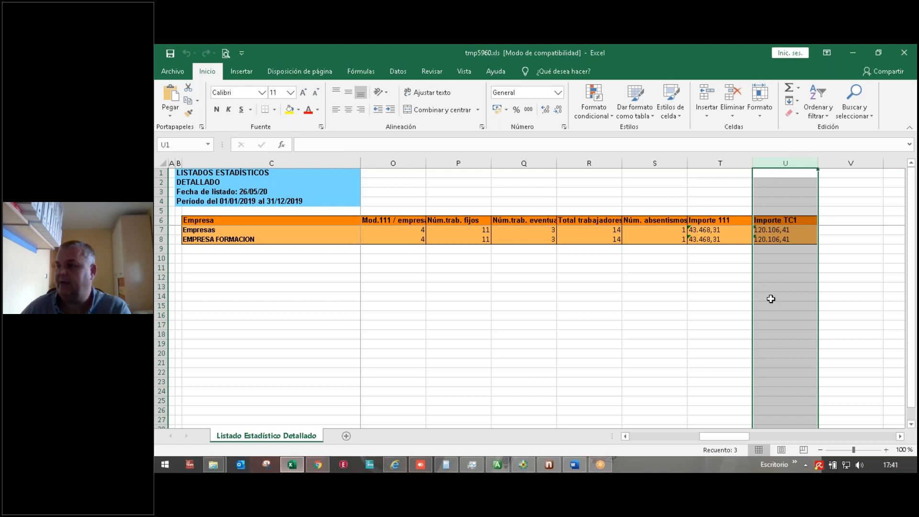
click(904, 52)
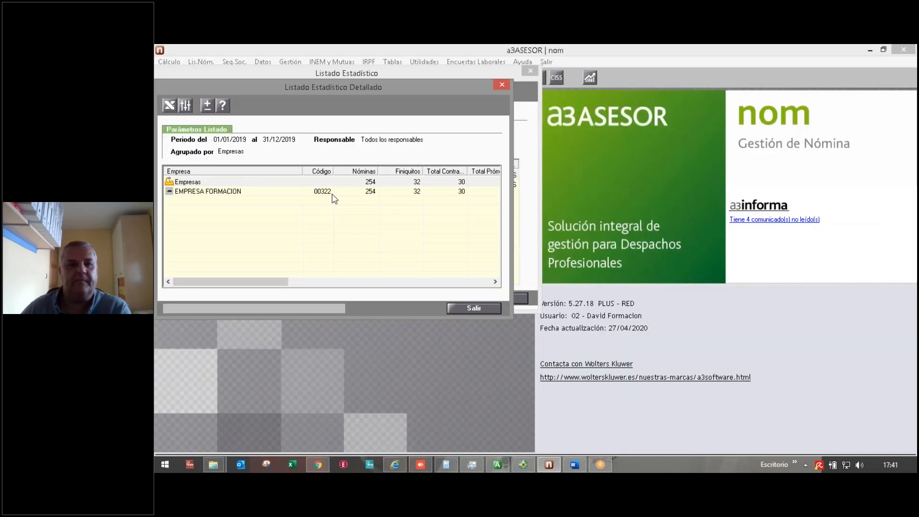
Step: Close both statistical listing windows and open Gestión > Listado Situación de Impresos
click(465, 309)
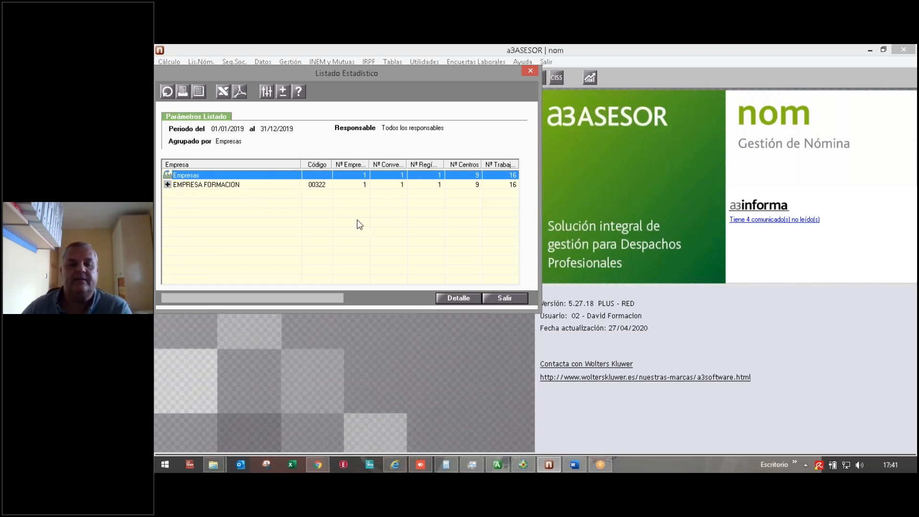
click(510, 300)
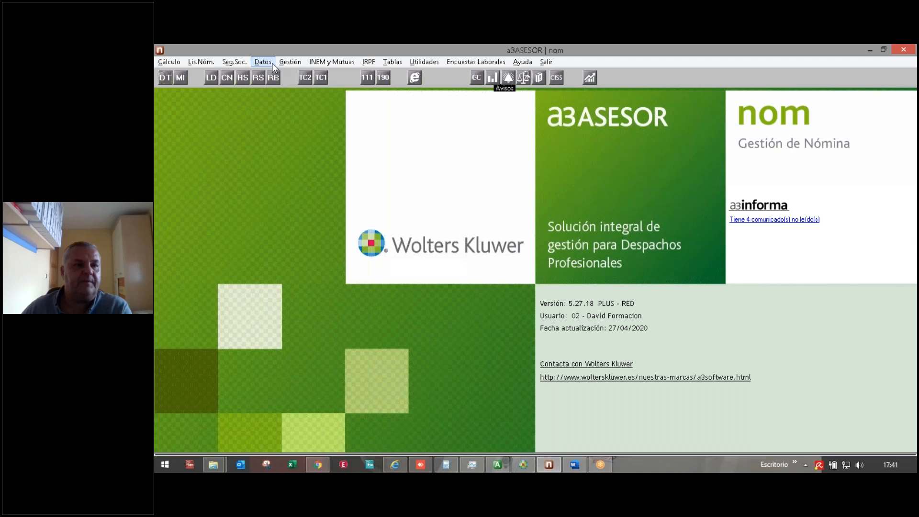
click(291, 59)
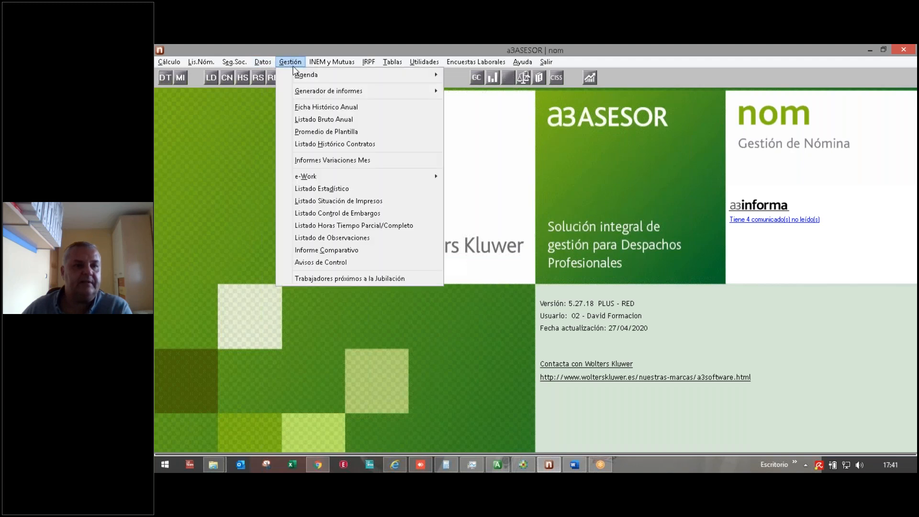
click(319, 204)
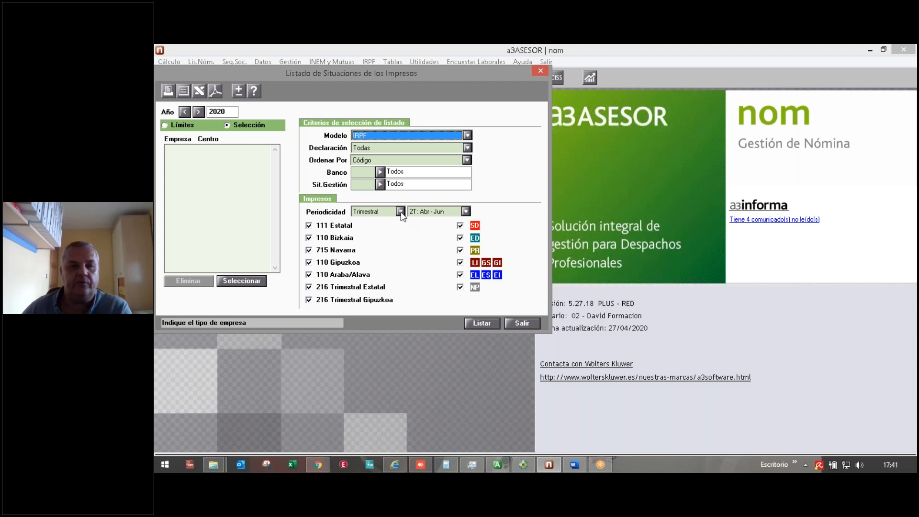
Step: Choose quarterly periodicity for the first quarter (Jan–Mar) and dismiss the missing-company warning
click(400, 212)
click(374, 222)
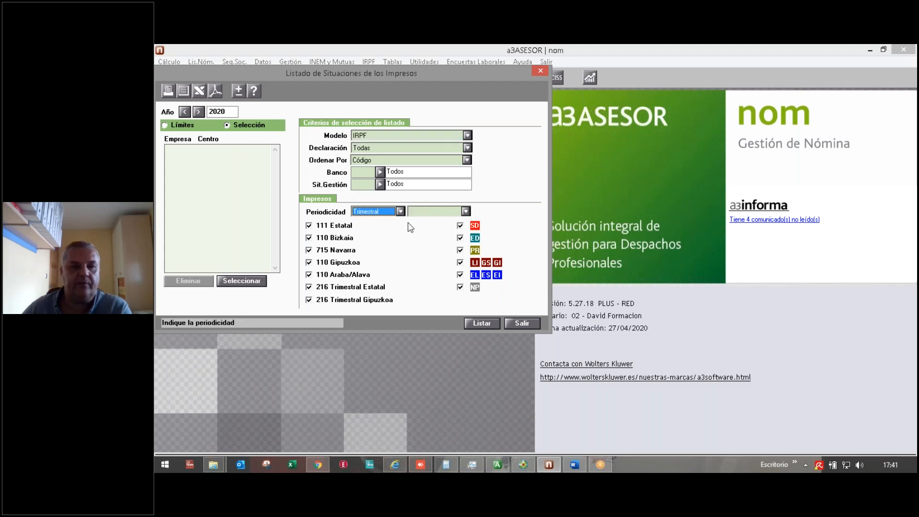
click(465, 211)
click(435, 223)
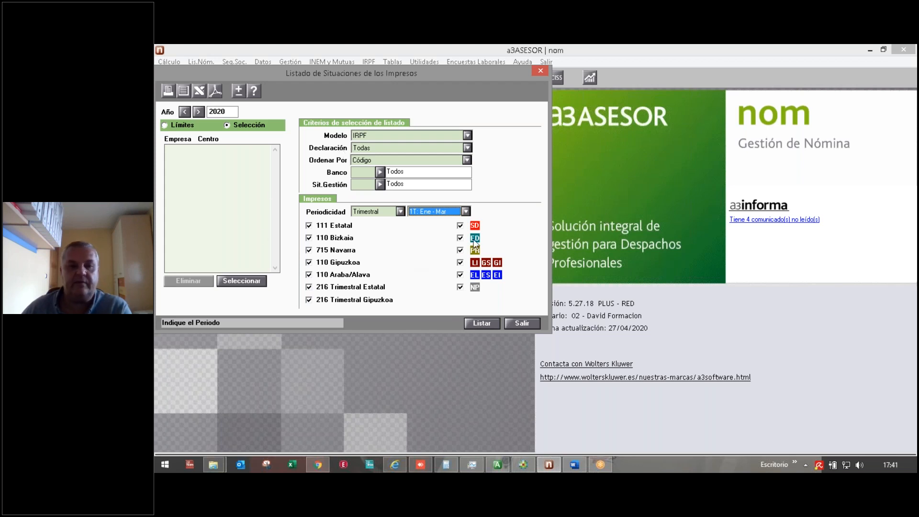
click(184, 92)
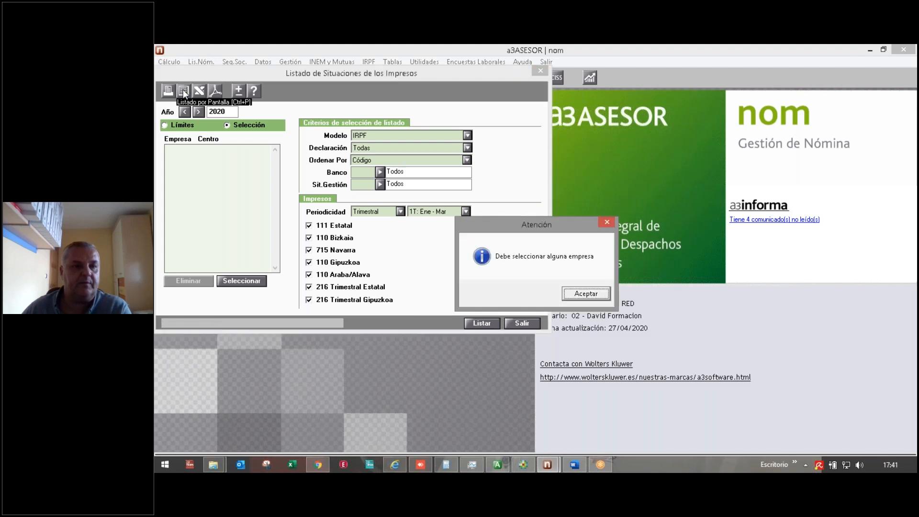
click(590, 295)
Step: Limit the listing to company 322, preview its 1T status report, then close it
click(189, 126)
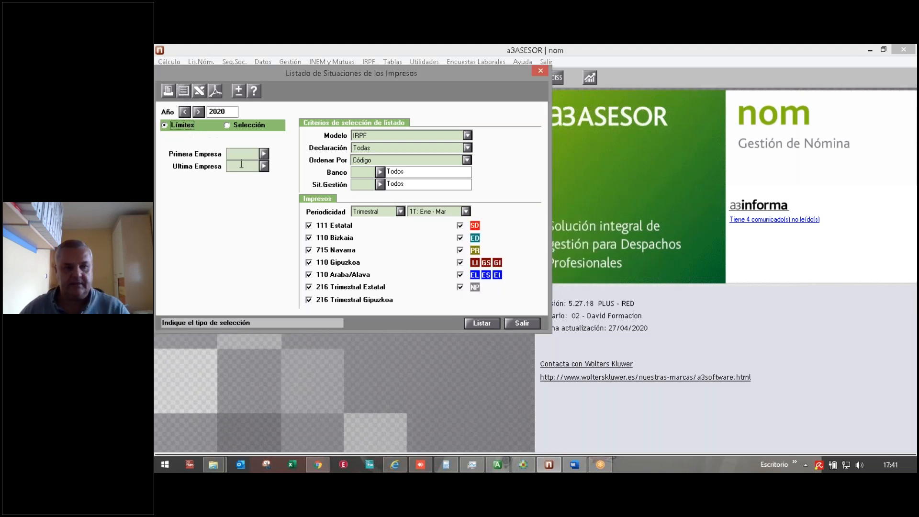
click(249, 153)
text(322)
key(Return)
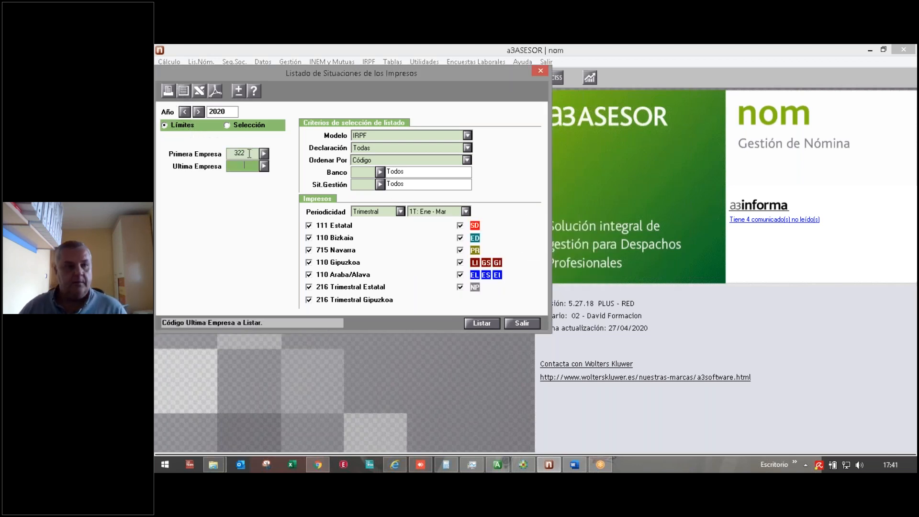
key(Return)
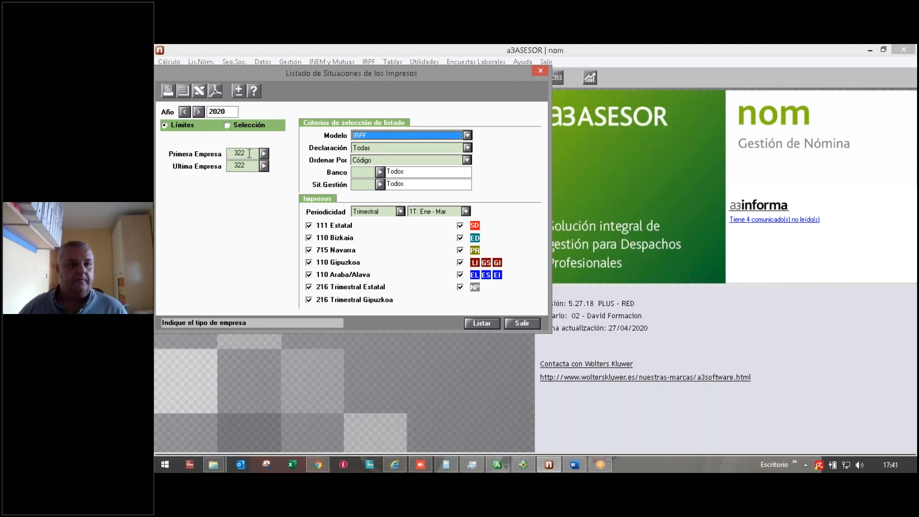
click(180, 94)
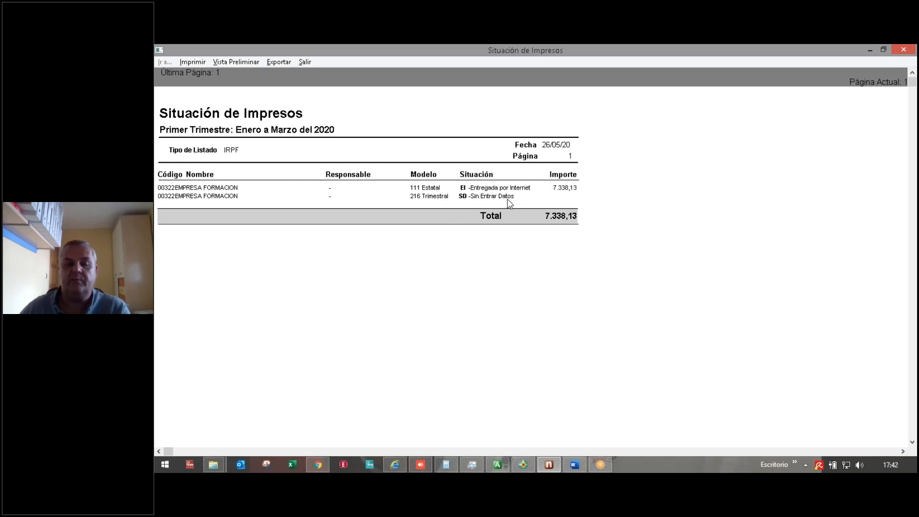
click(301, 63)
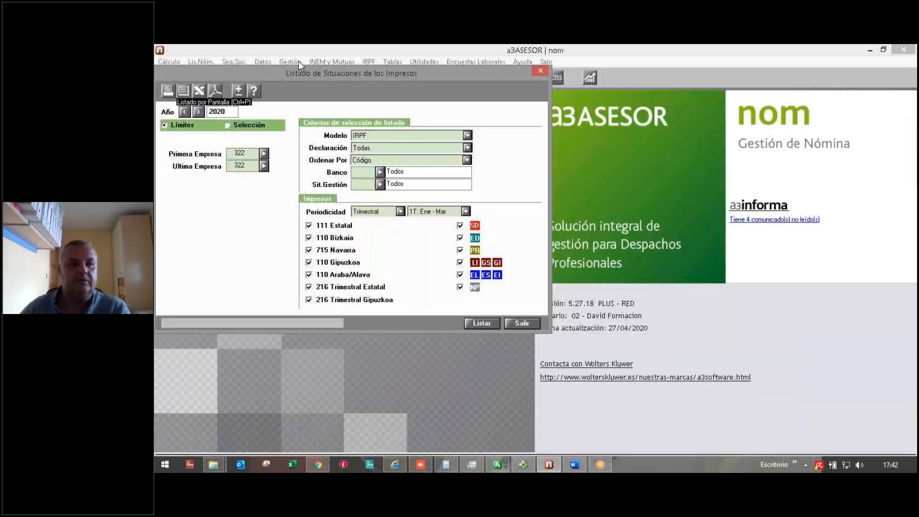
Step: Switch to annual periodicity for 2019 and list company 322's forms status on screen
click(400, 213)
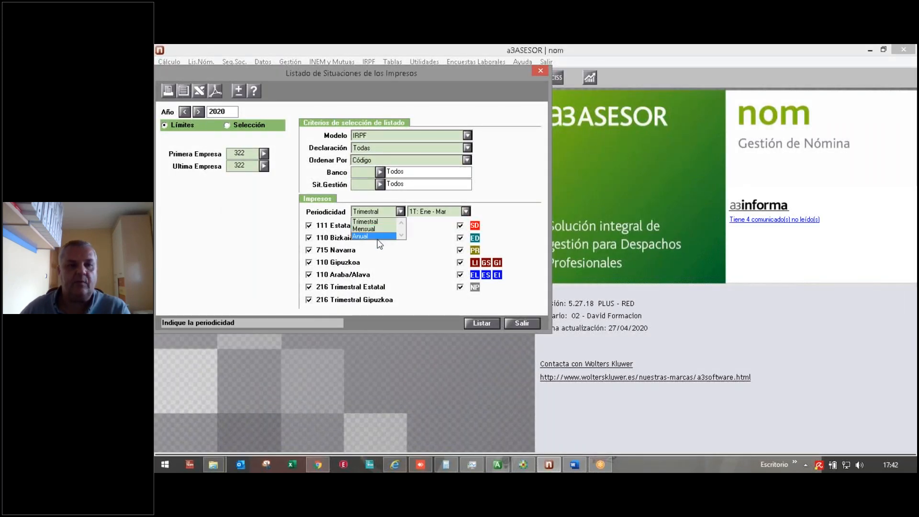
click(398, 237)
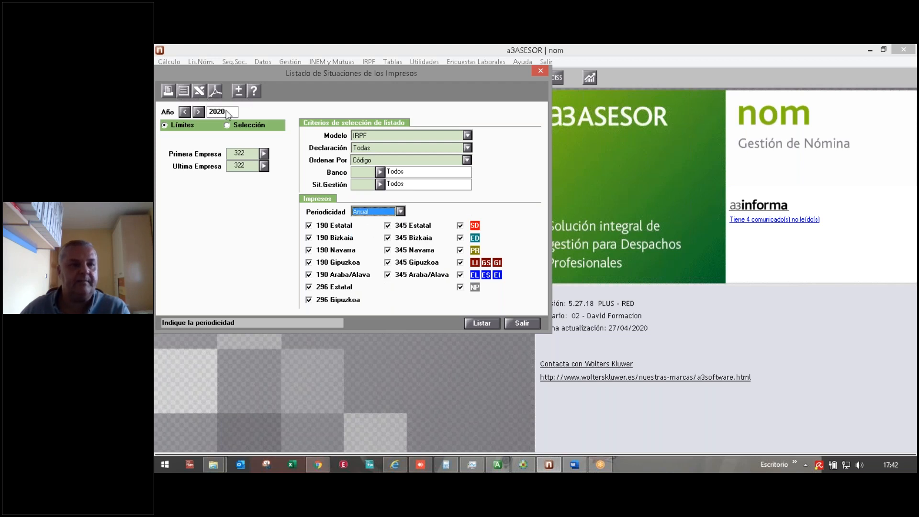
click(186, 111)
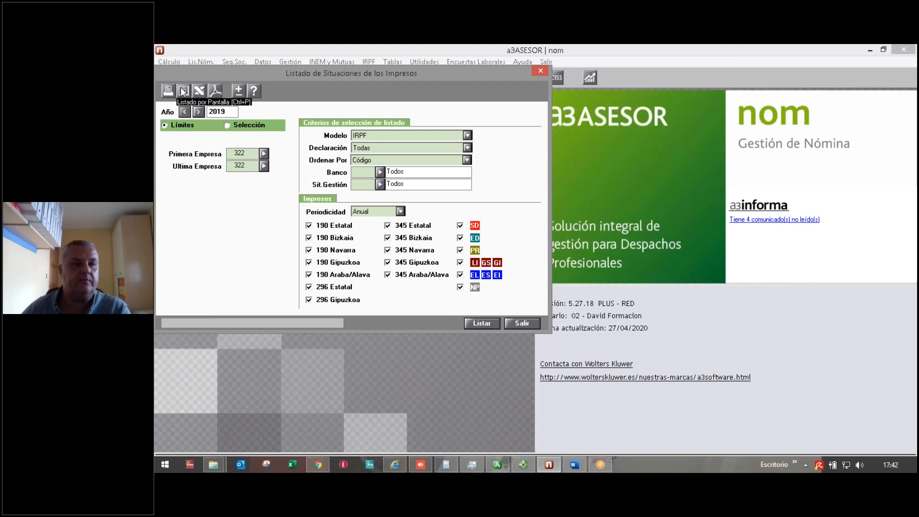
click(183, 91)
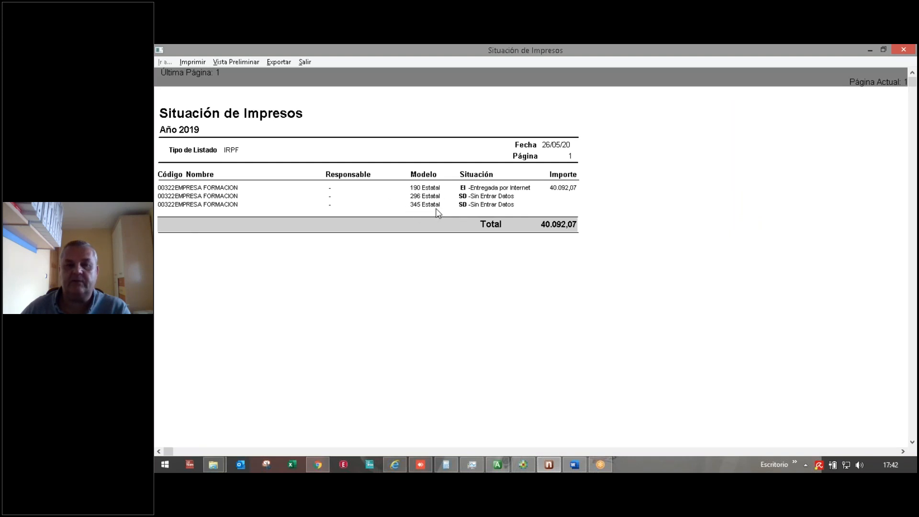
Step: Set quarterly periodicity 2T Abr–Jun and export the 2019 forms status listing to Excel
click(303, 63)
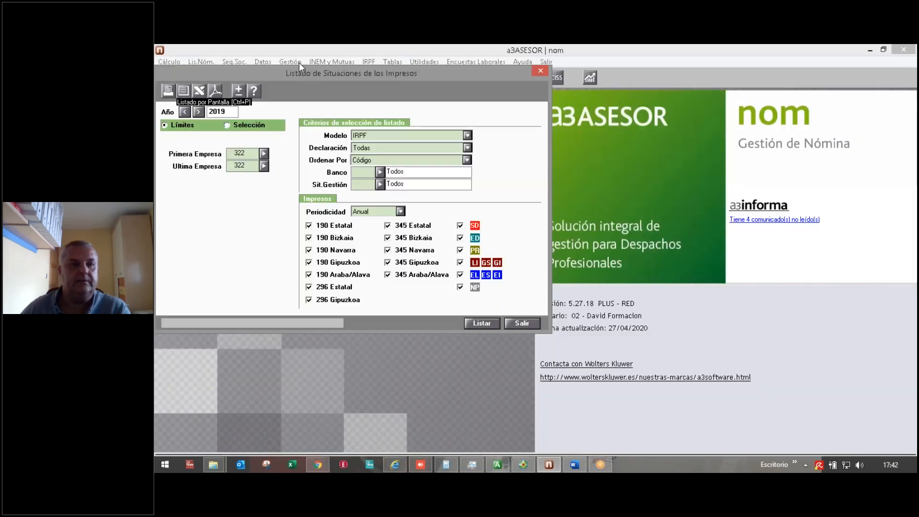
click(400, 212)
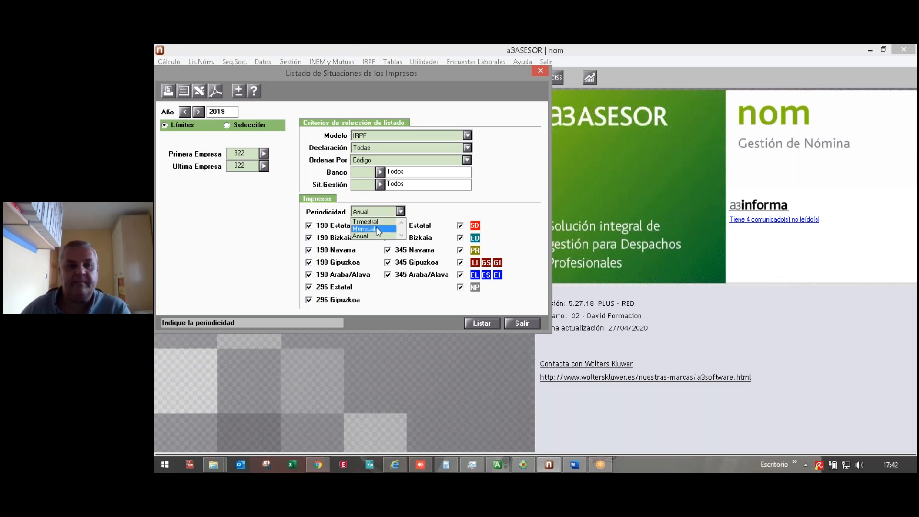
click(376, 226)
click(401, 212)
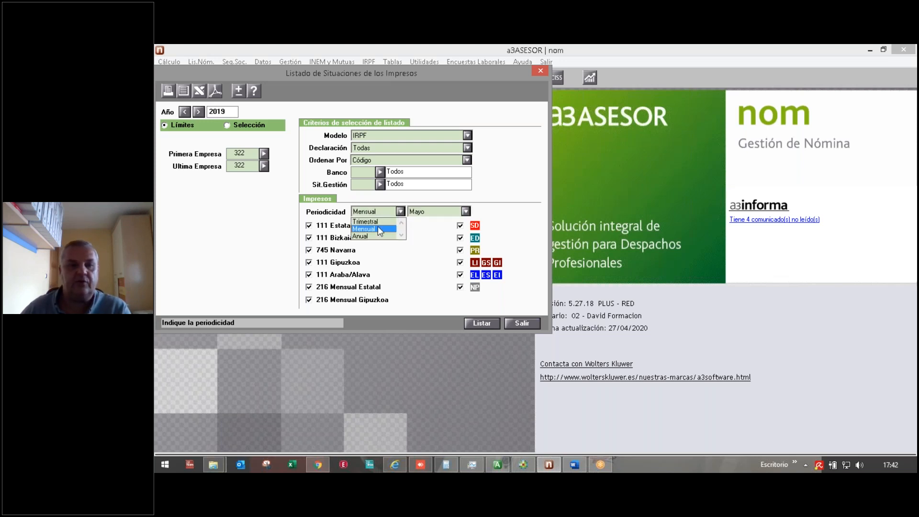
click(378, 222)
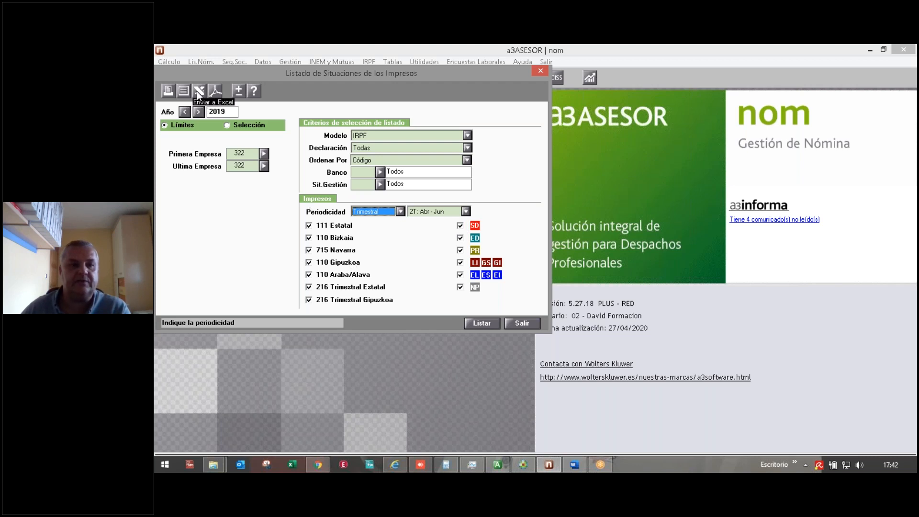
click(400, 211)
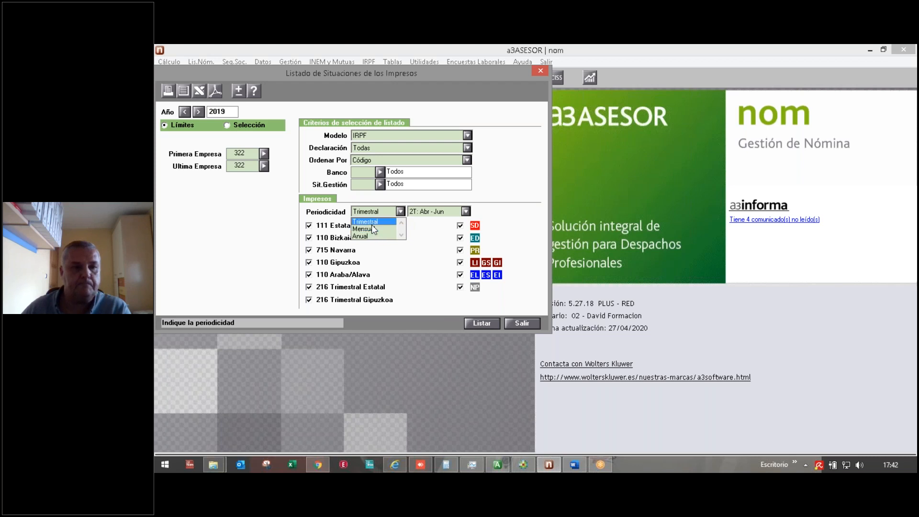
click(372, 224)
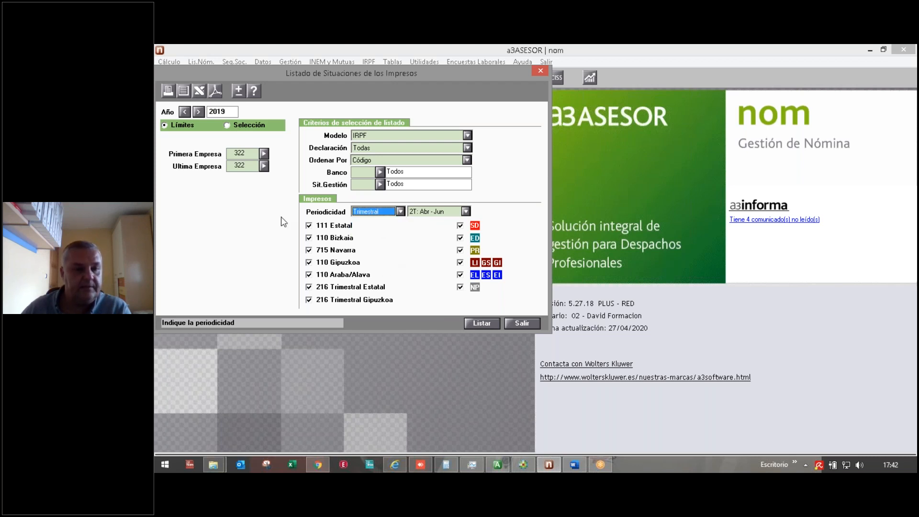
click(200, 91)
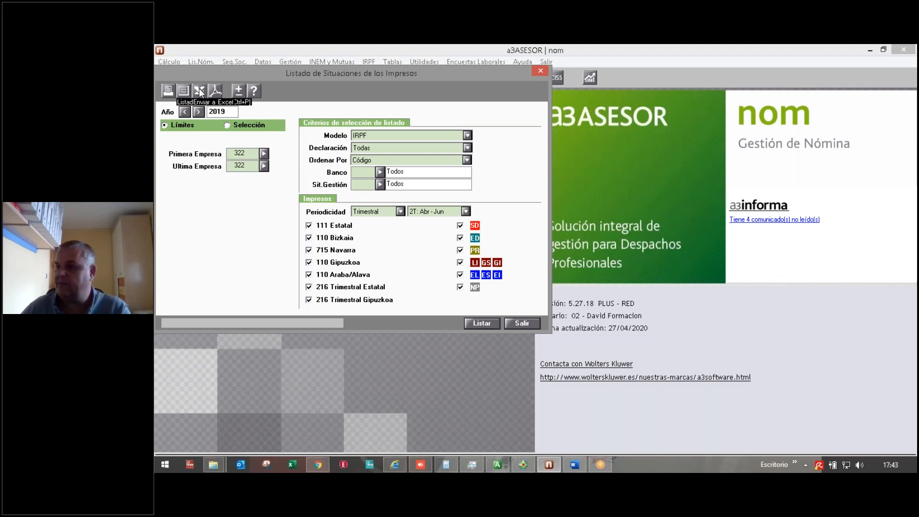
click(199, 90)
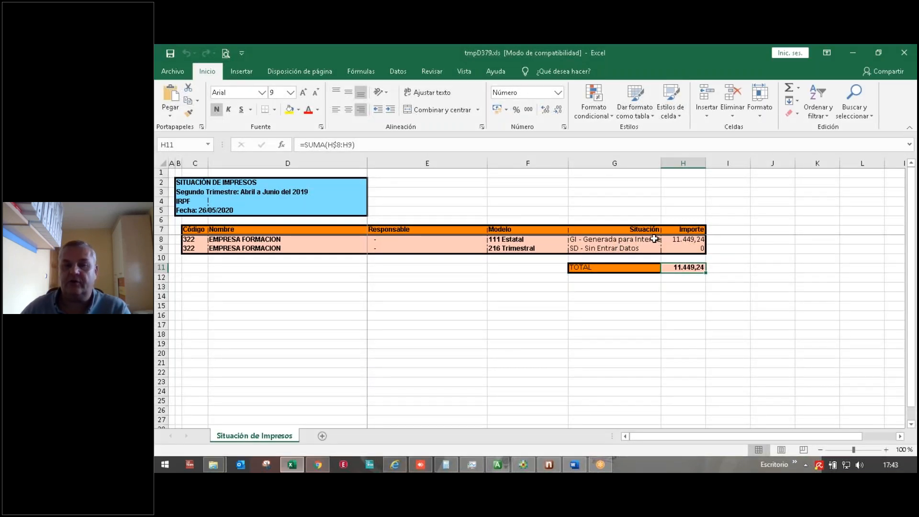
Step: Inspect model 111's amount 11.449,24 in H8 and the statuses in G8 and G9
click(675, 239)
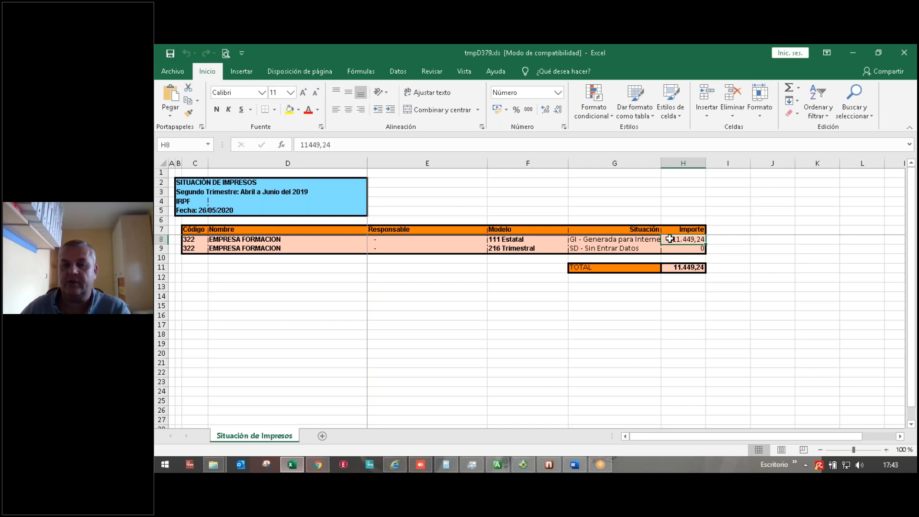
click(624, 238)
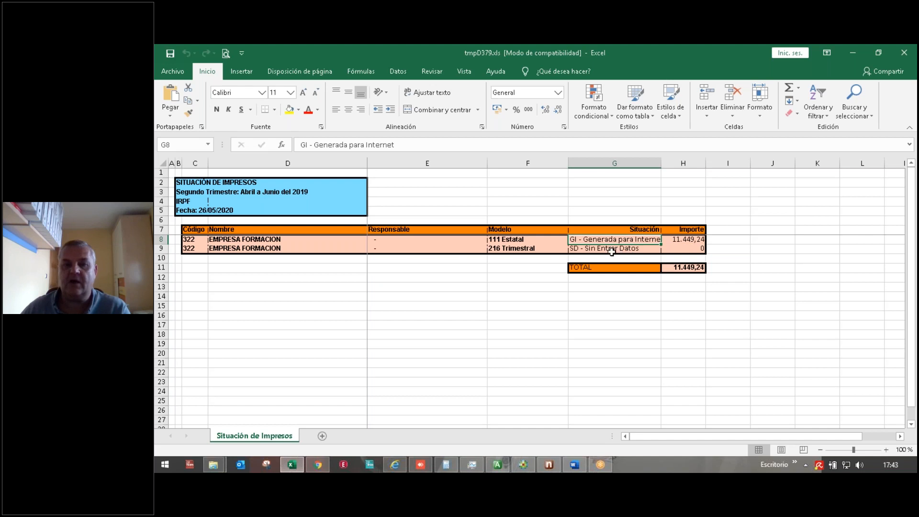
click(611, 248)
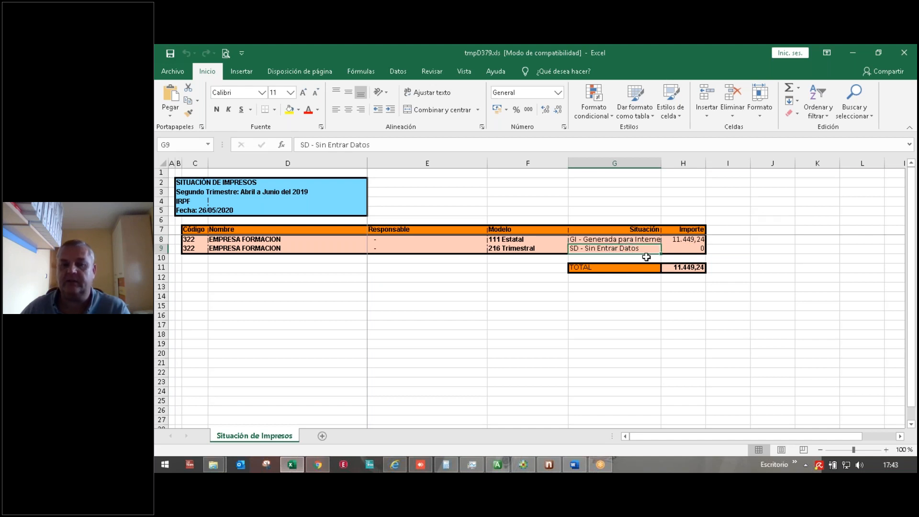
click(701, 241)
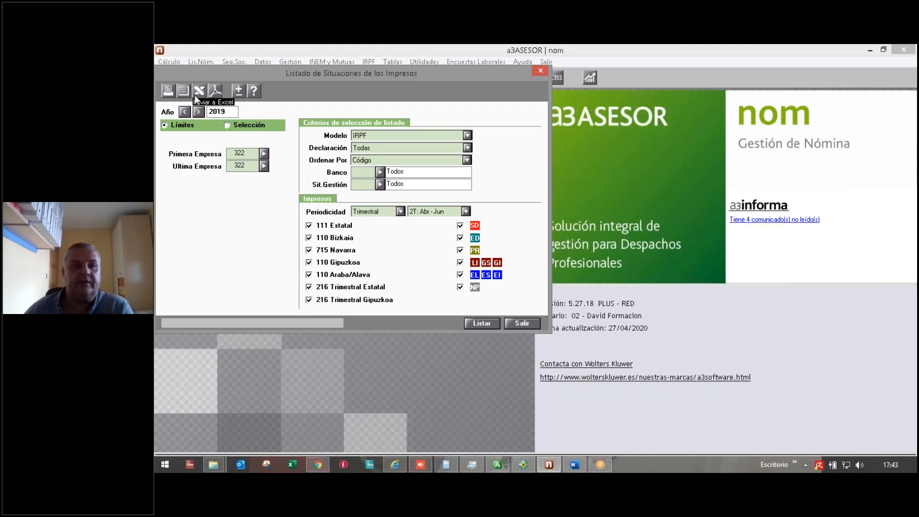
Step: Close the forms status window and open Gestión > Listado Control de Embargos
click(521, 323)
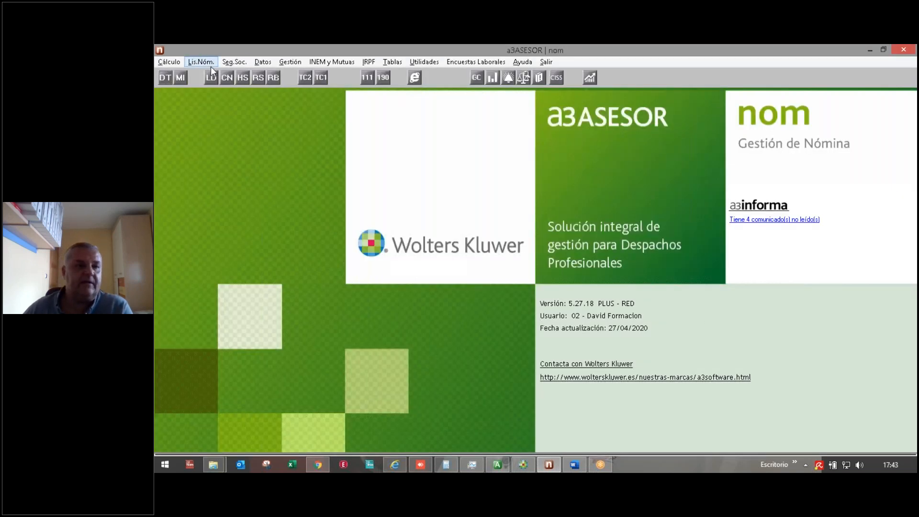
click(290, 62)
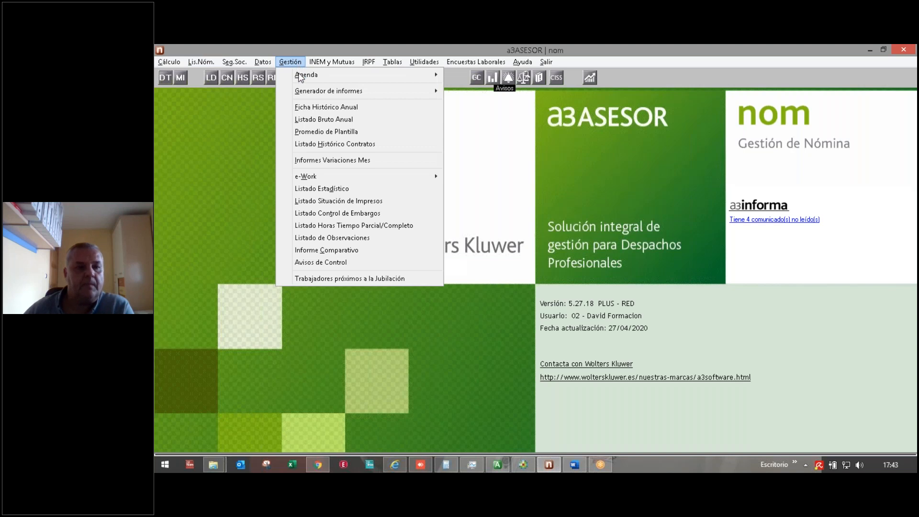
click(313, 215)
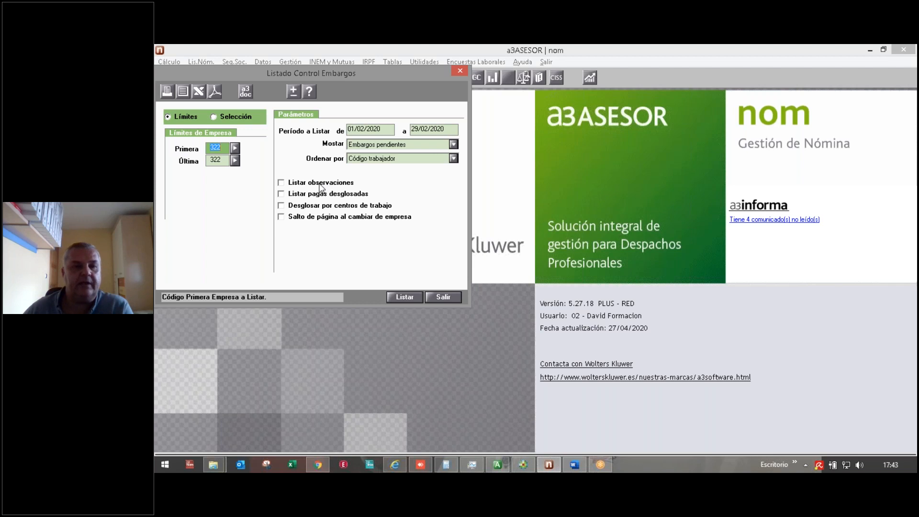
Step: Show both pending and closed garnishments from 01/01/2019 with broken-down payments, previewed on screen
click(363, 146)
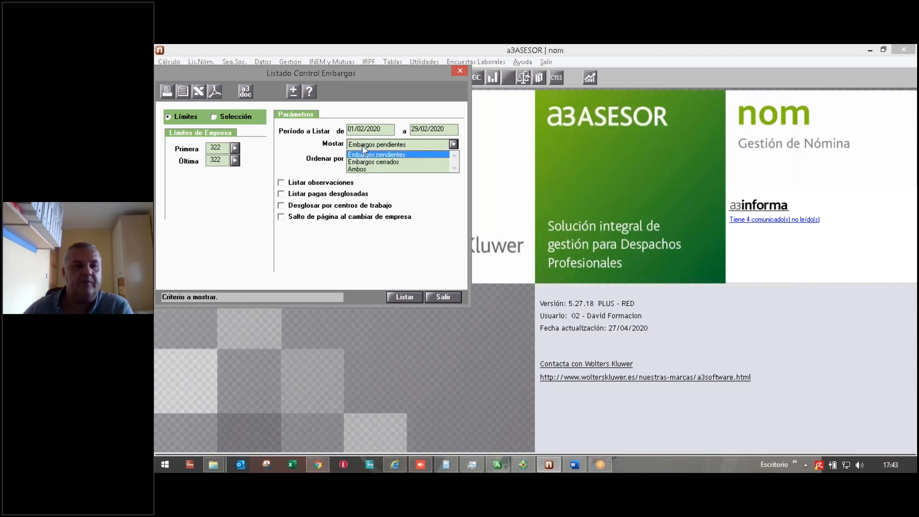
click(357, 169)
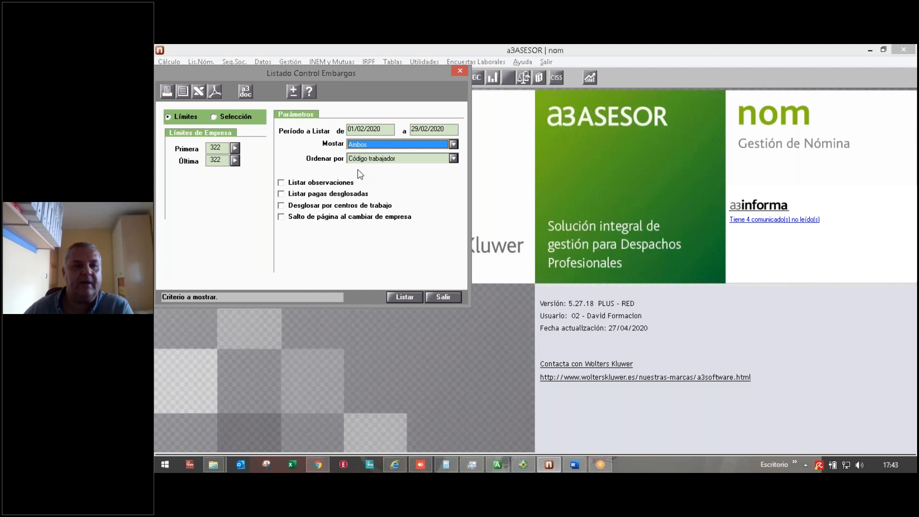
click(388, 129)
text(01/01/2019)
key(Return)
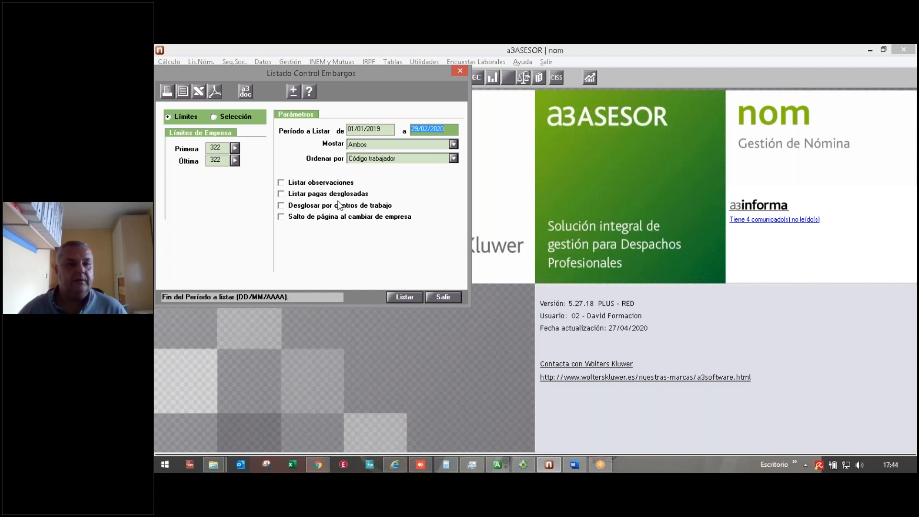
click(281, 195)
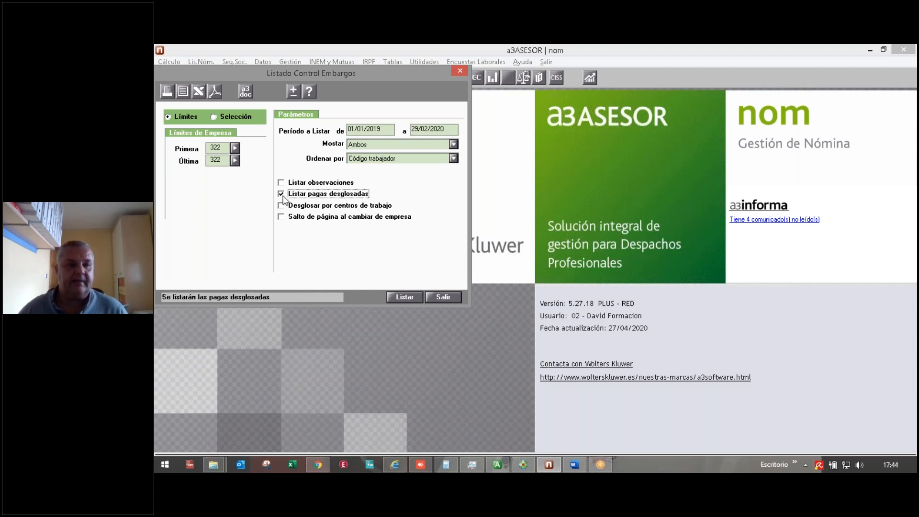
click(183, 92)
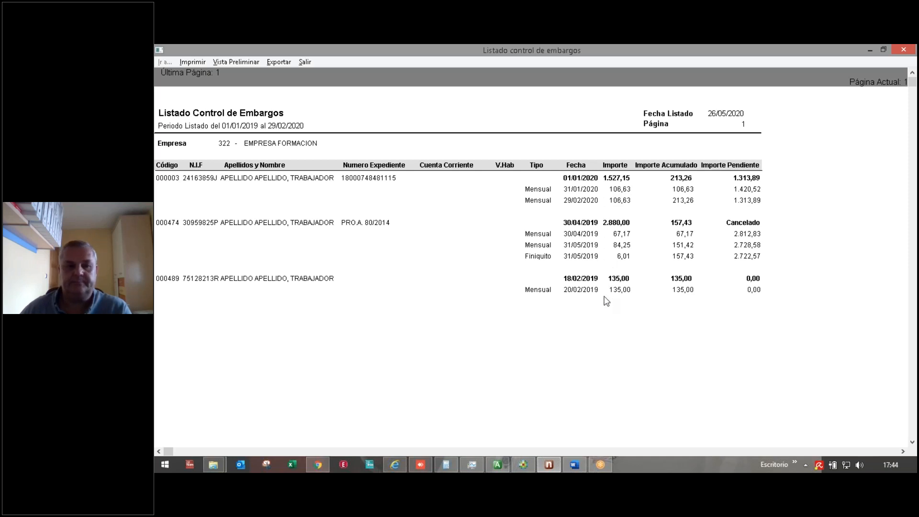
Step: Export the garnishment listing to Excel, check cells K14 (Cancelado) and K19, then close it
click(305, 63)
click(195, 90)
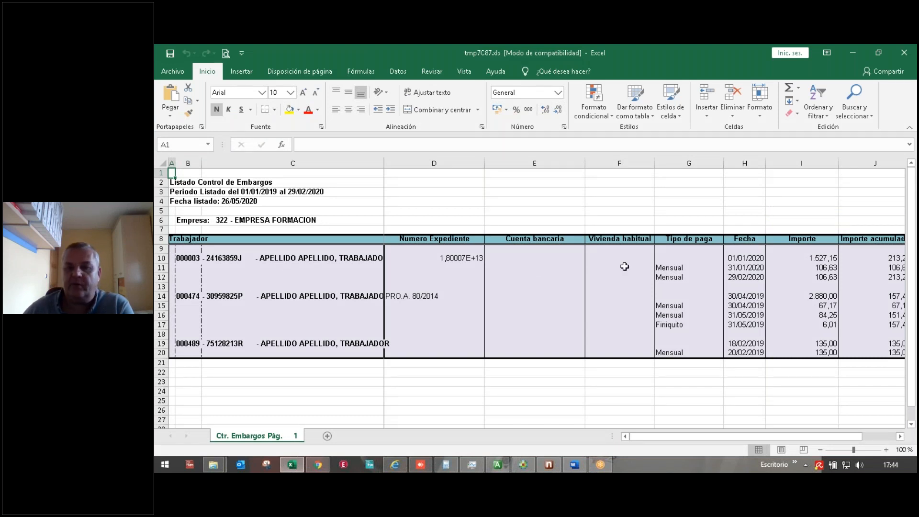
drag(642, 435, 708, 439)
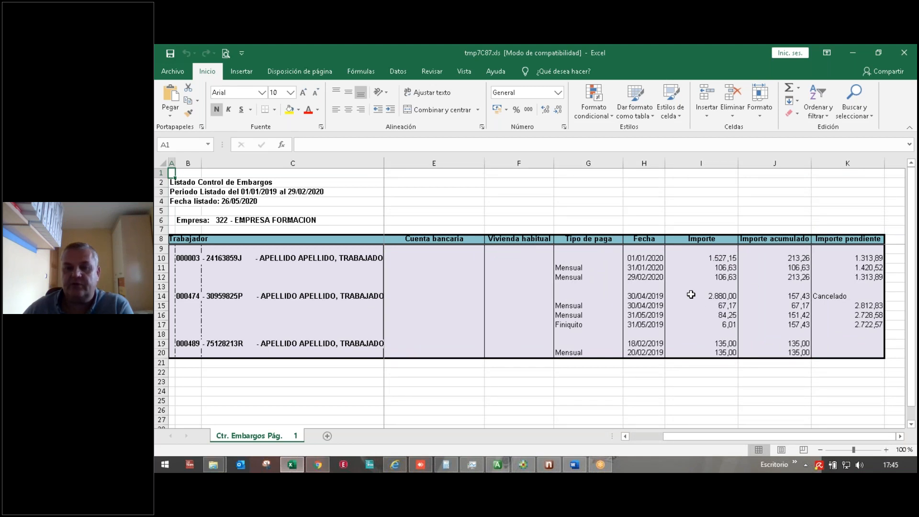
click(826, 293)
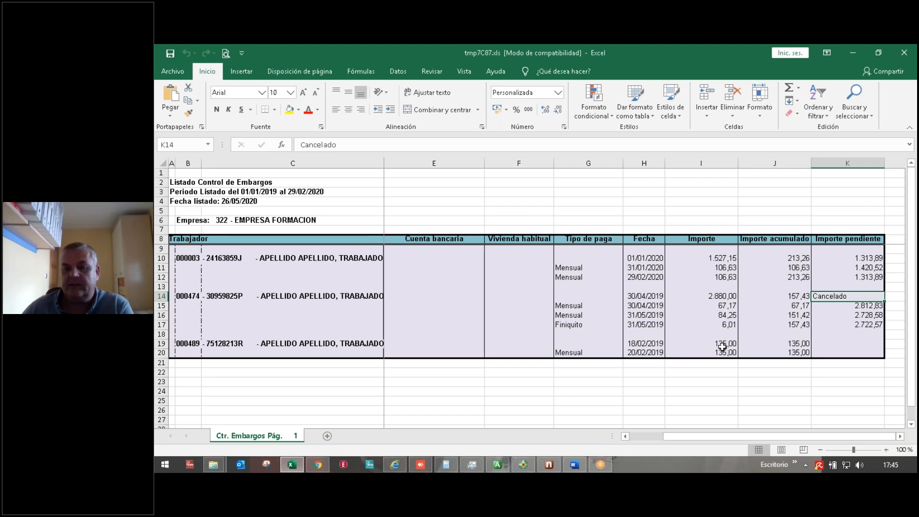
click(858, 349)
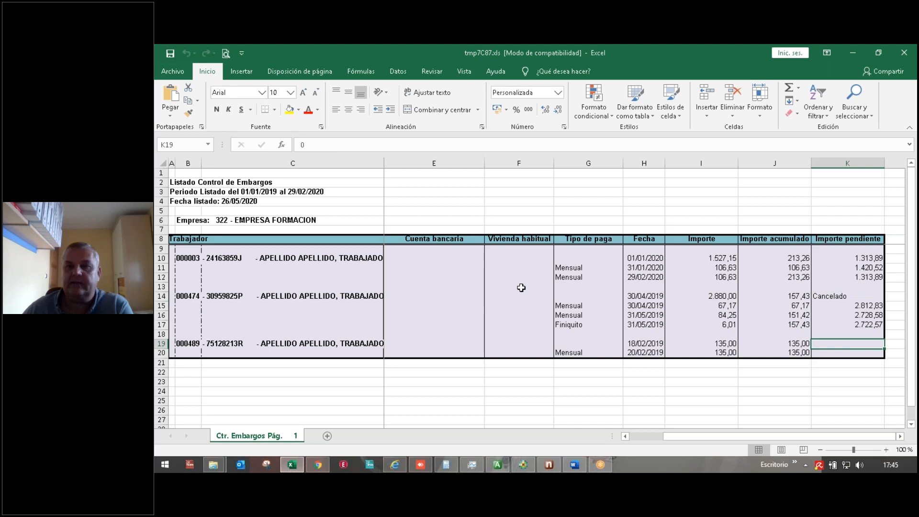
click(904, 54)
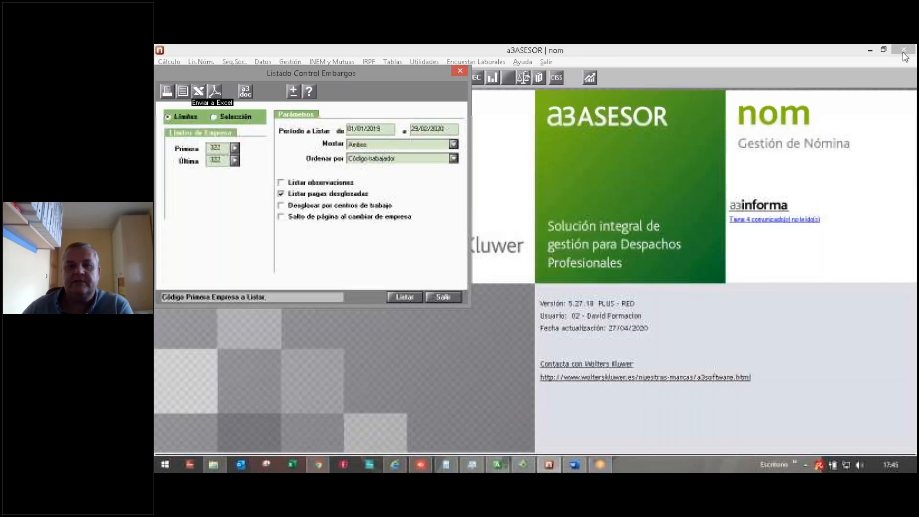
Step: Preview only pending garnishments, then close the preview and the listing options
click(360, 146)
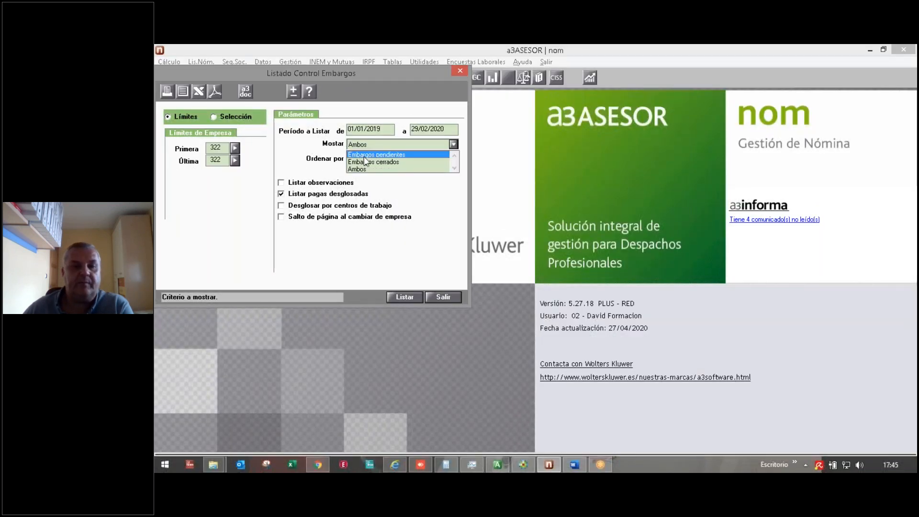
click(364, 156)
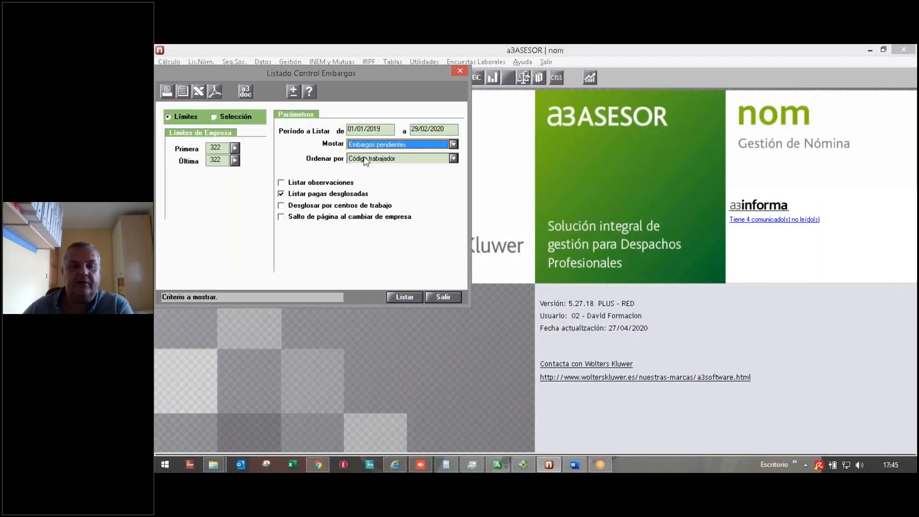
click(183, 92)
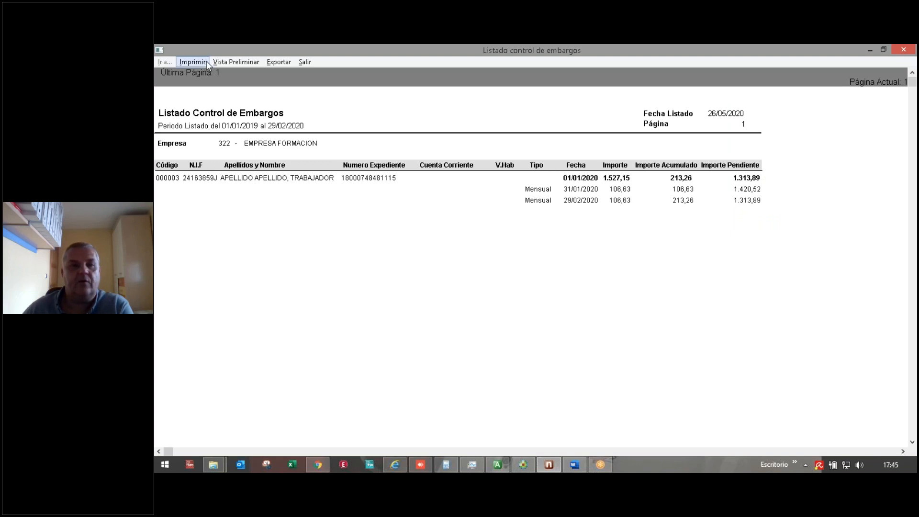
click(308, 66)
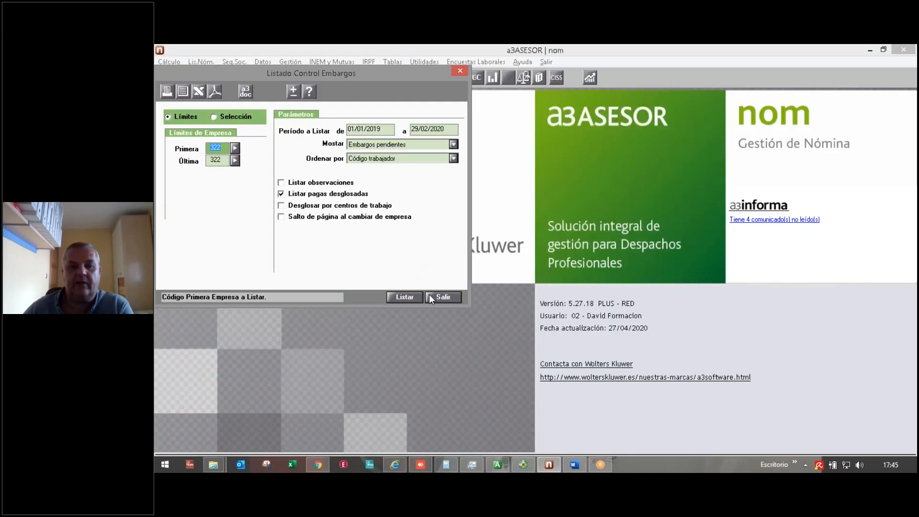
click(437, 297)
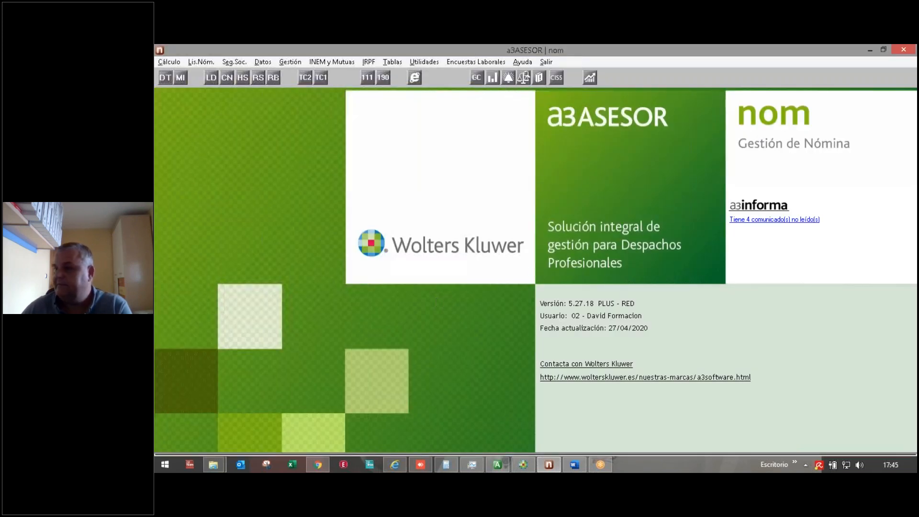
Step: Browse the Gestión reports menu and dismiss it without choosing a report
click(296, 61)
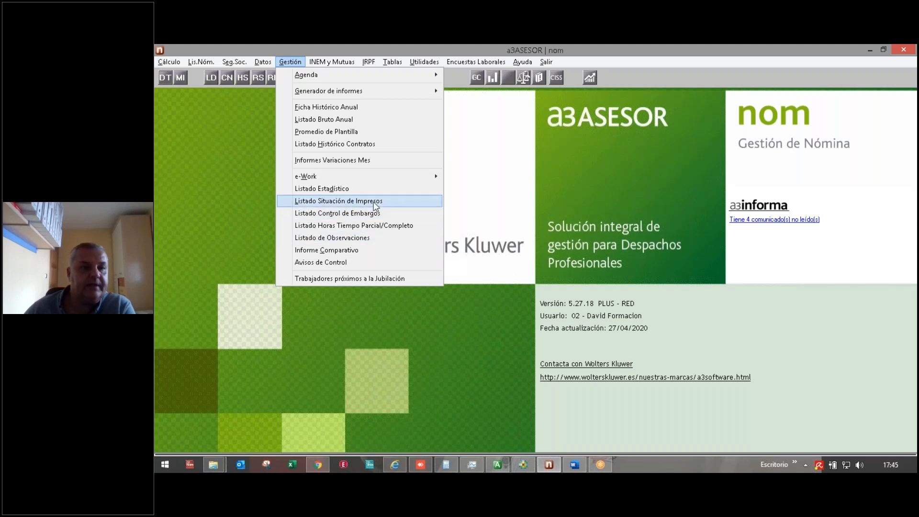
mouse_move(341, 179)
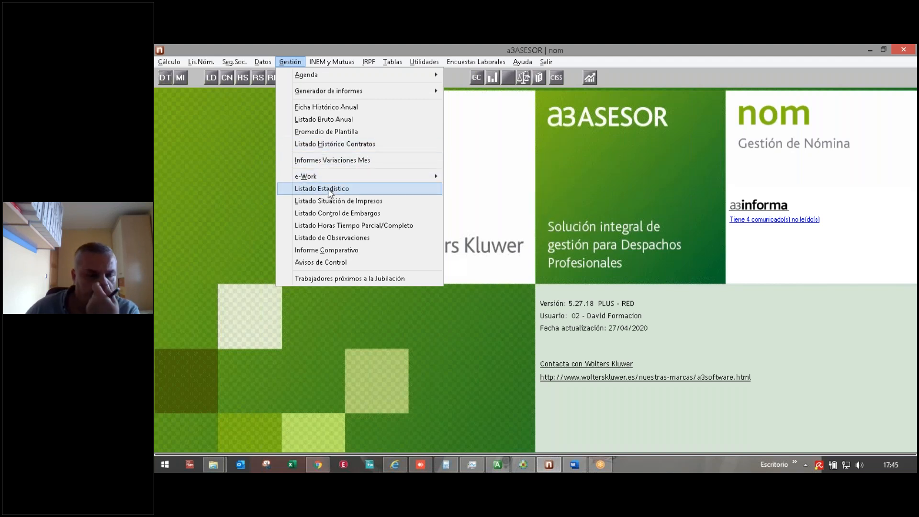
click(248, 246)
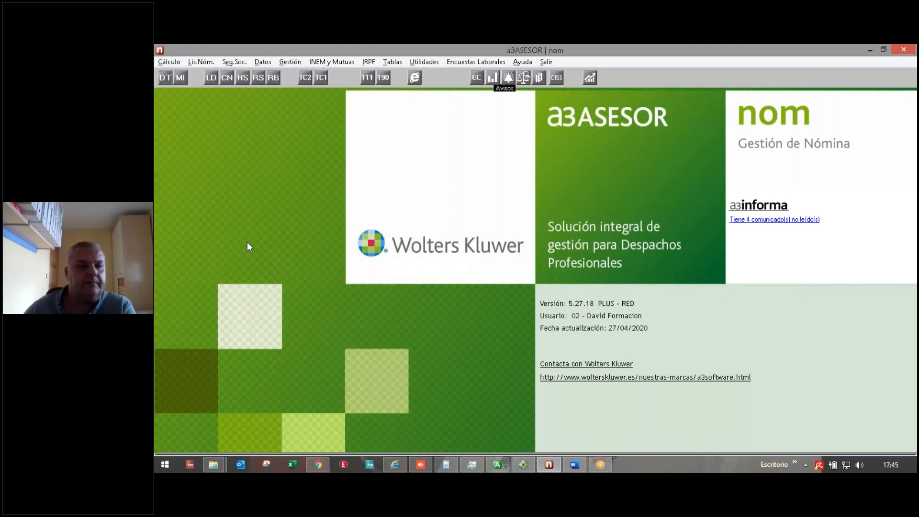
Step: Preview worker 000003's 2020 Ficha de Histórico Anual on screen, then close every window
click(166, 79)
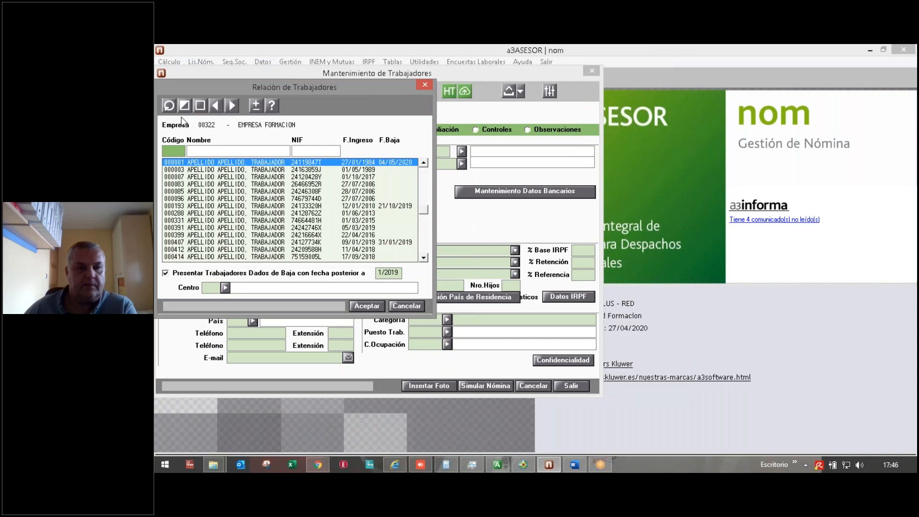
key(Down)
key(Return)
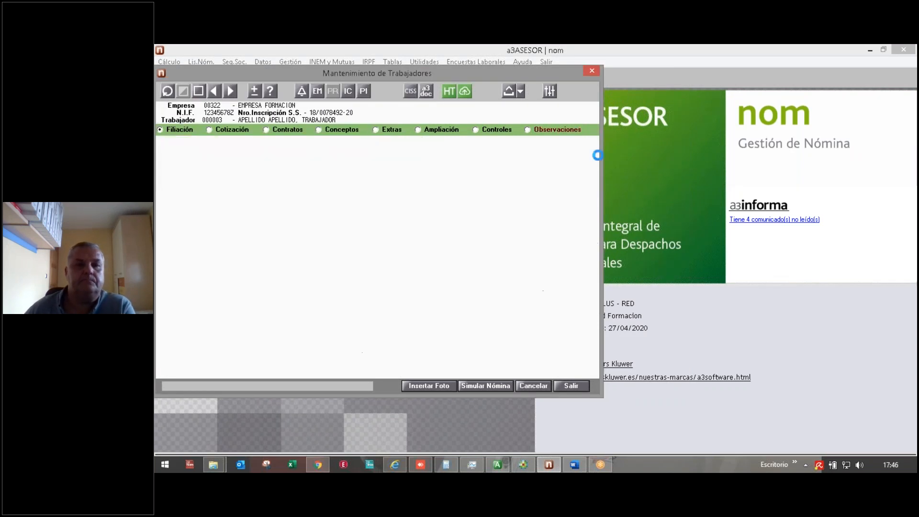
click(521, 90)
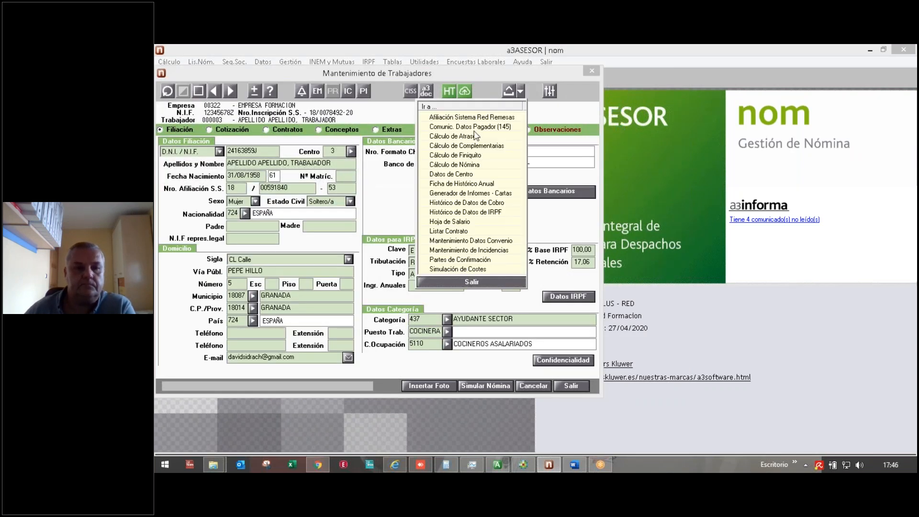
click(452, 184)
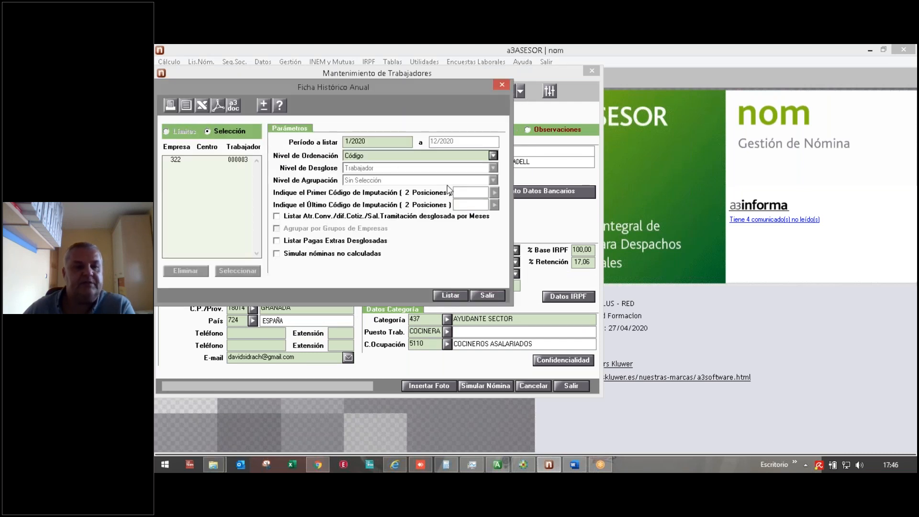
click(185, 107)
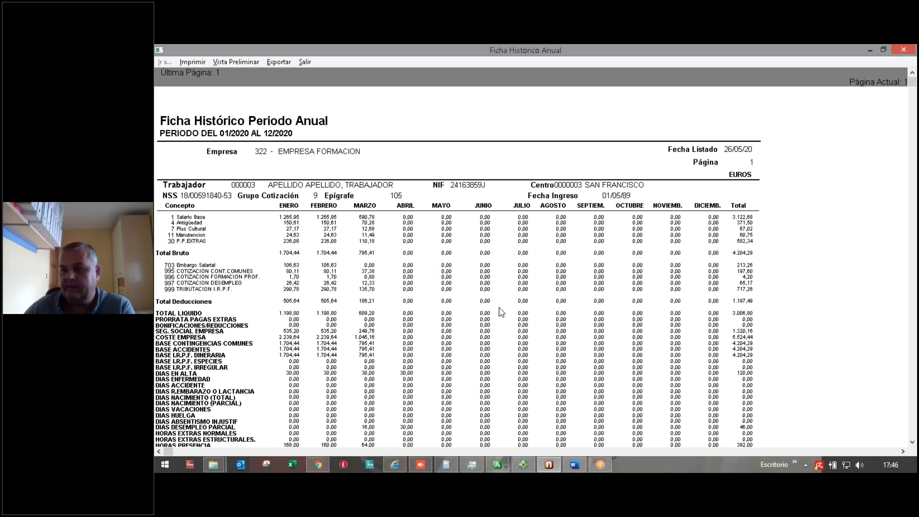
click(305, 63)
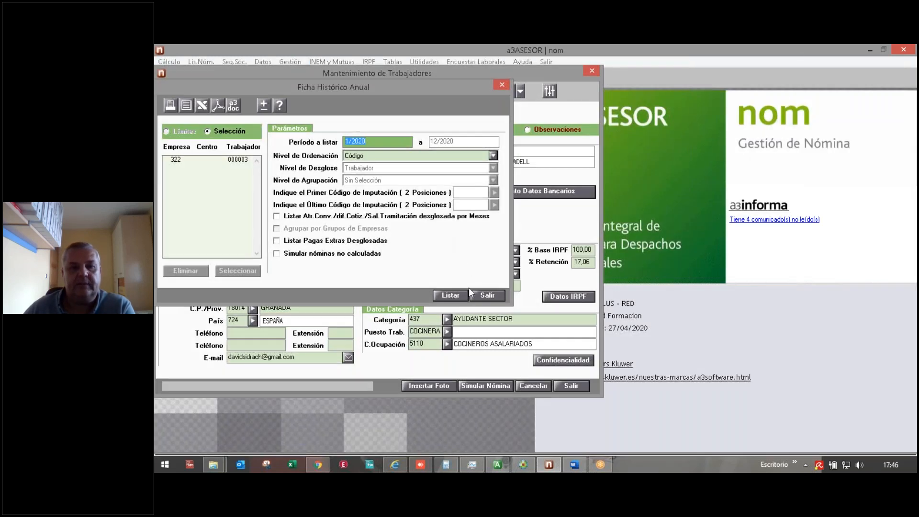
click(486, 295)
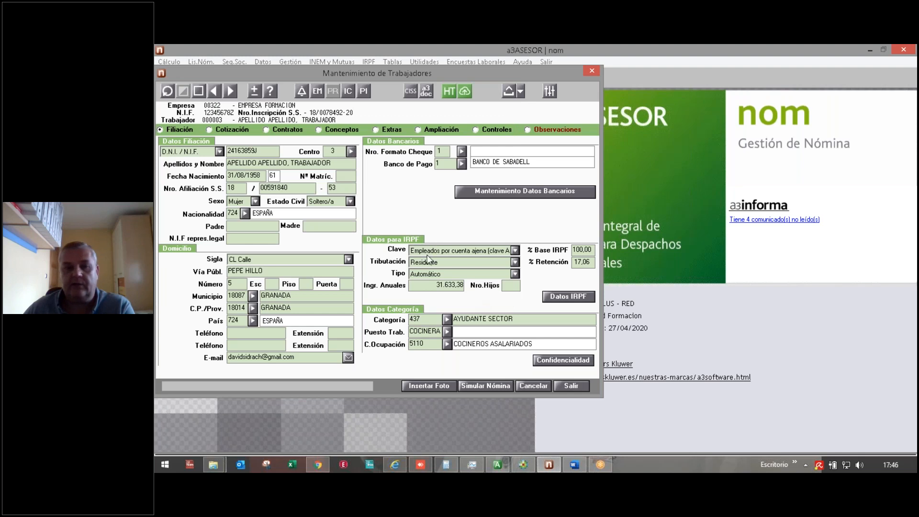
click(570, 386)
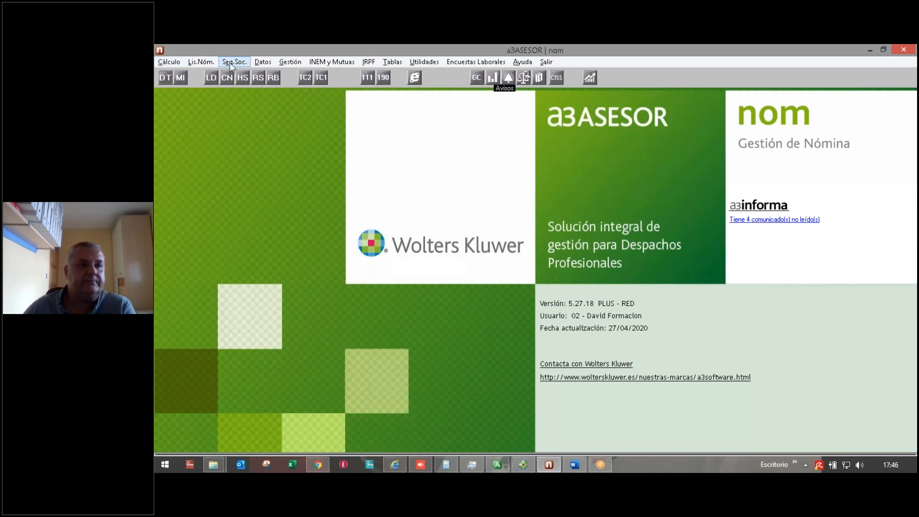
Step: Start an Alta Masiva using company 322 EMPRESA FORMACION's worker 000083 as the source
click(263, 62)
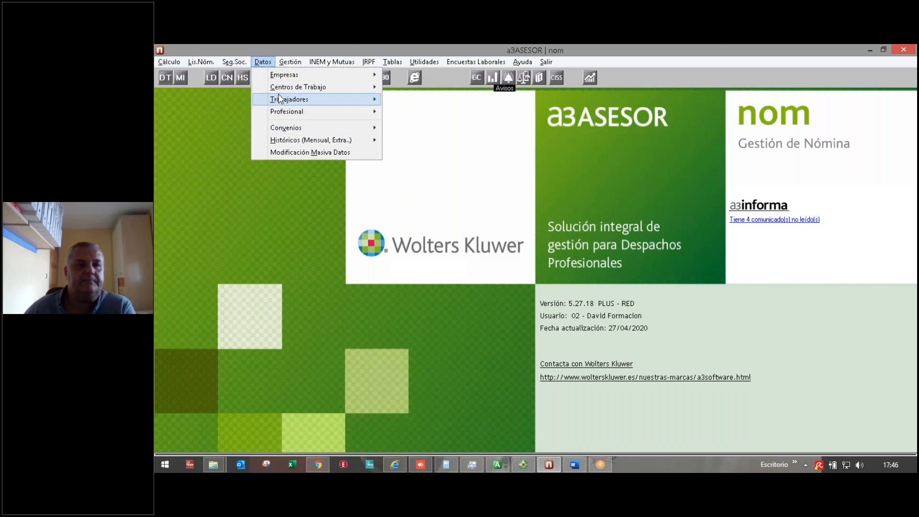
mouse_move(285, 100)
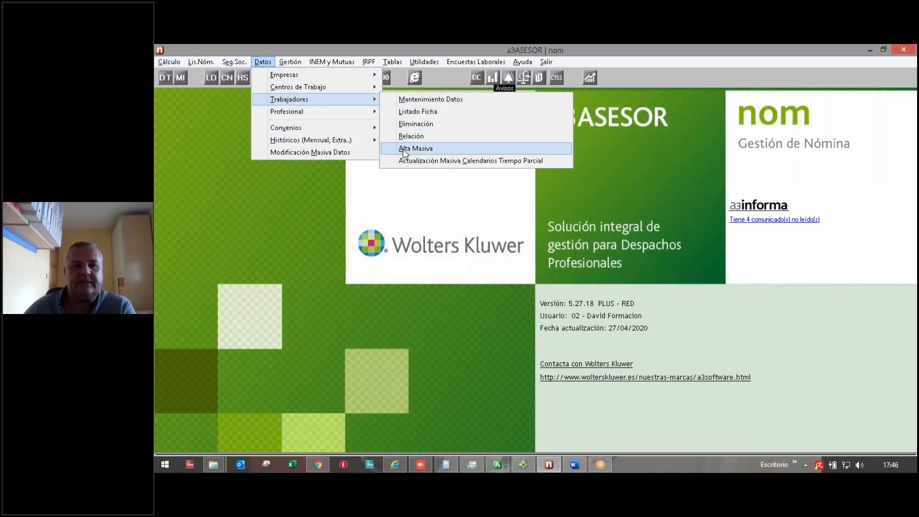
click(415, 148)
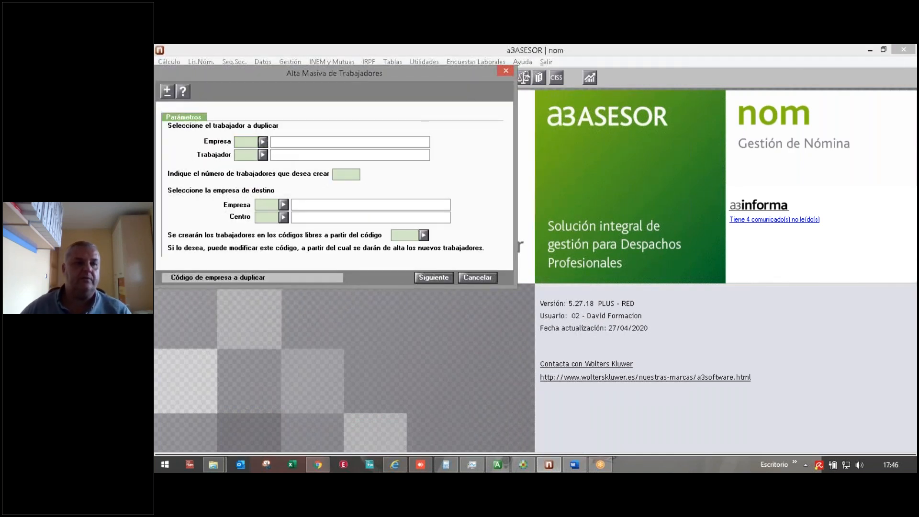
click(263, 142)
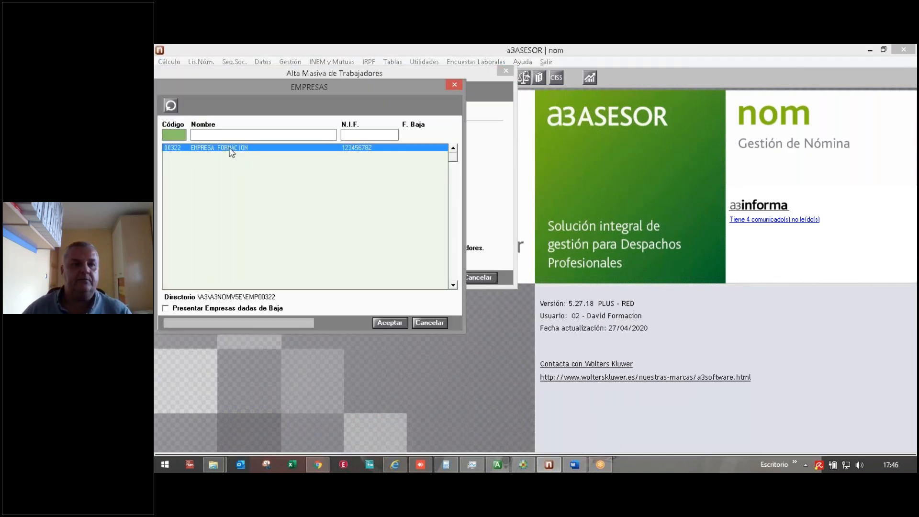
double_click(232, 148)
click(263, 155)
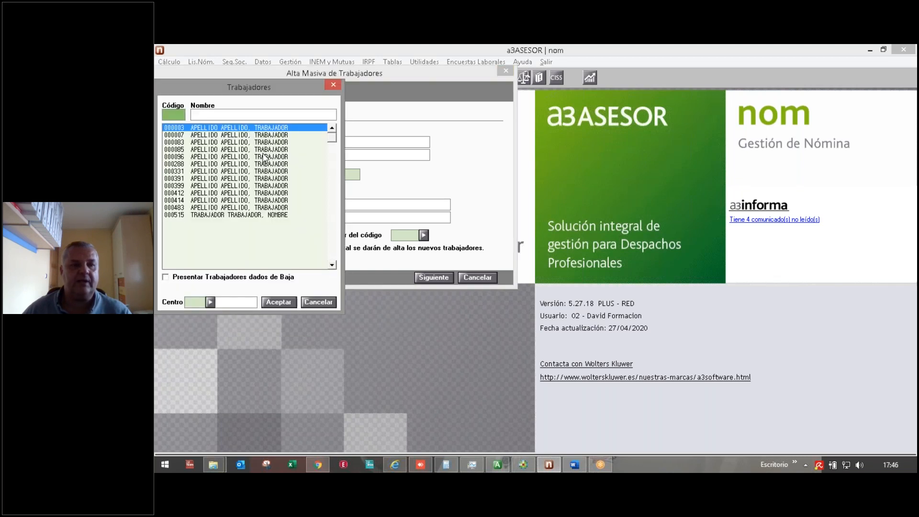
double_click(203, 142)
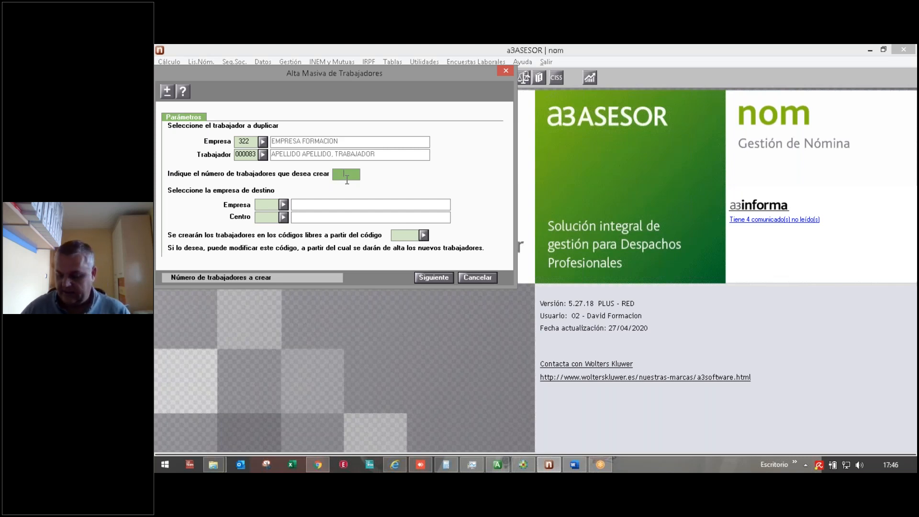
Step: Set destination company 322 and 2 workers to create, then advance to the details grid
key(Return)
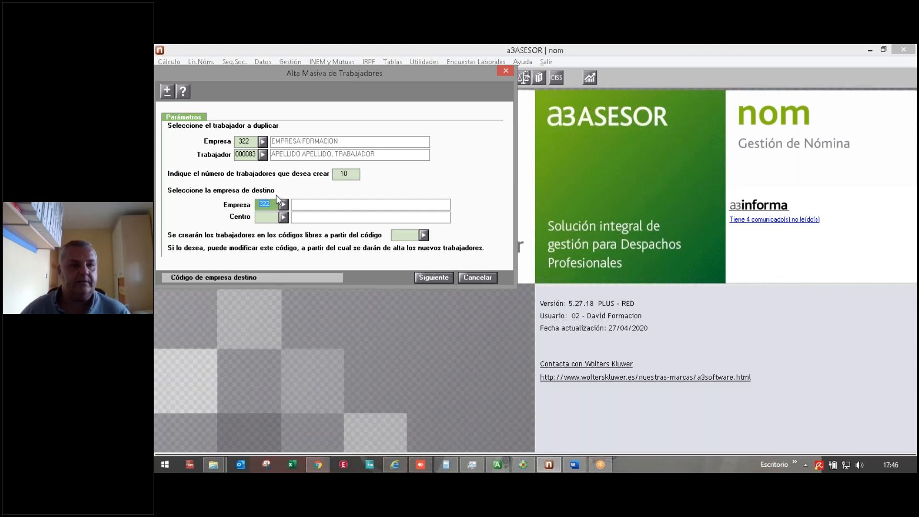
click(415, 238)
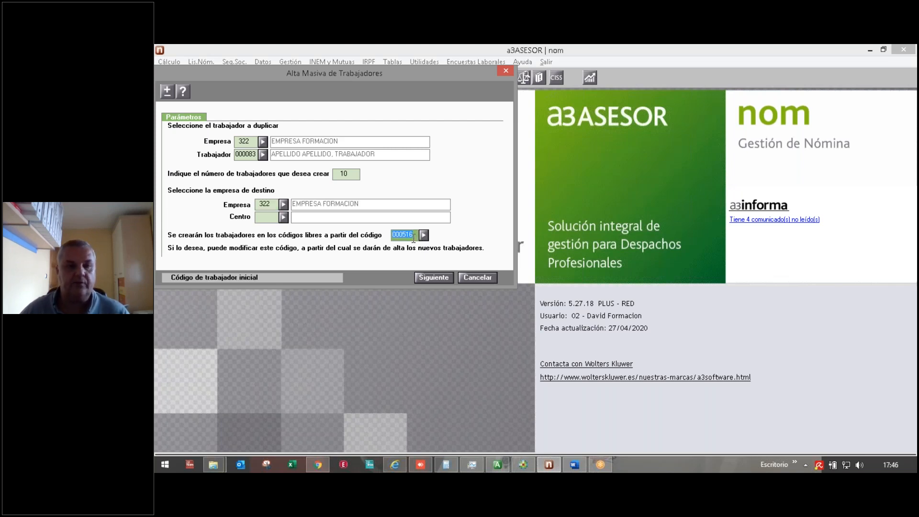
click(352, 174)
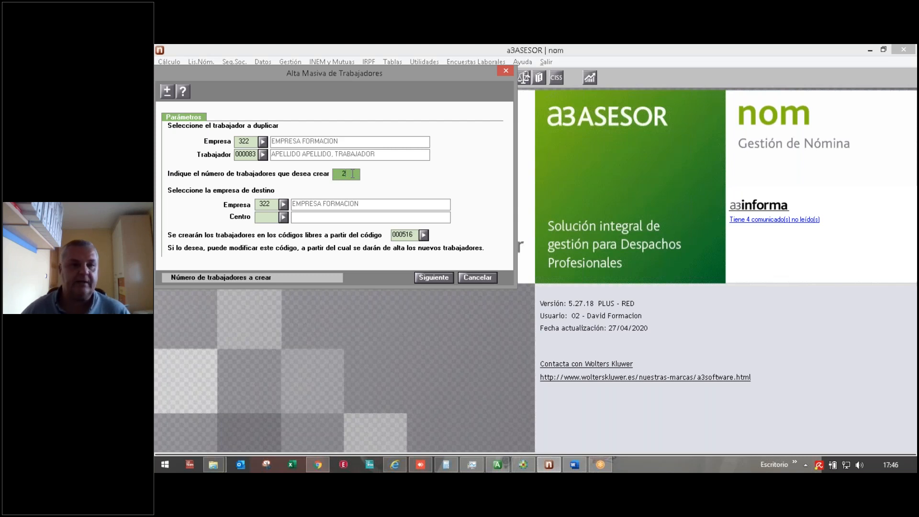
key(Return)
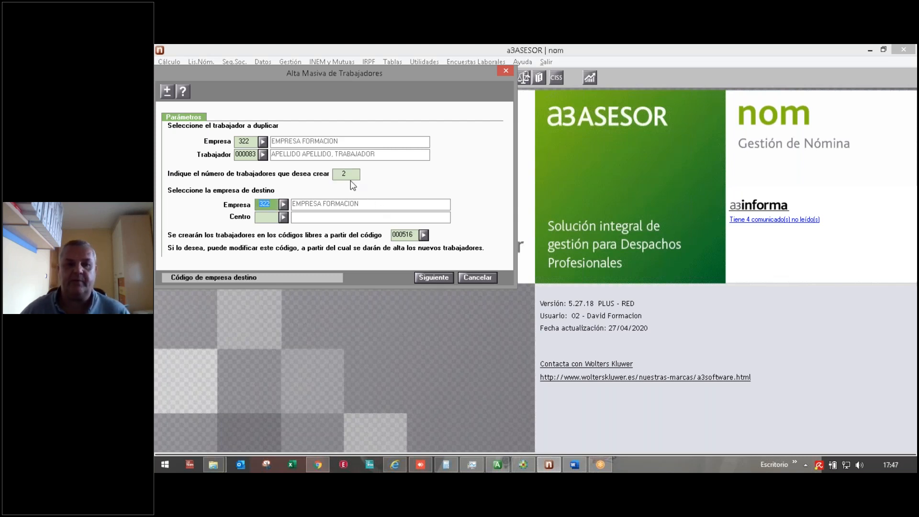
click(437, 277)
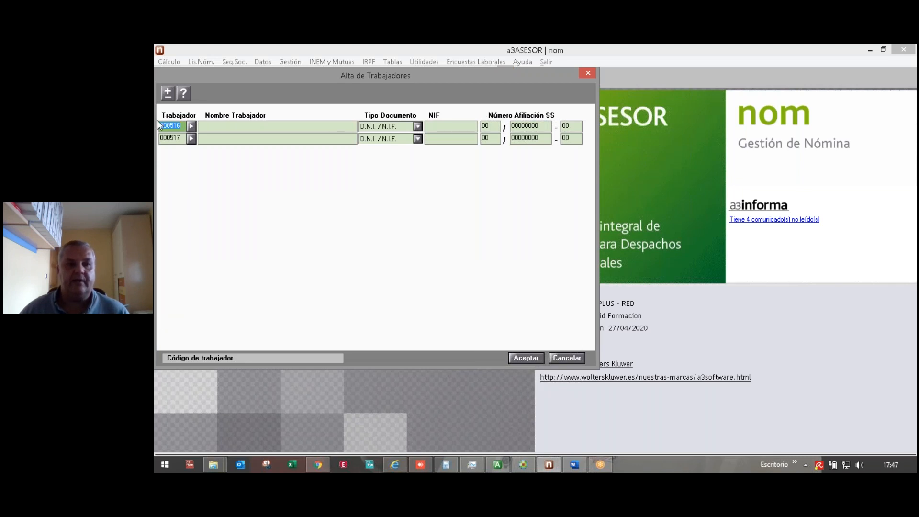
Step: Enter name 'NOMBRE TRABAJADOR', the NIF and the Social Security affiliation number for worker 000516
click(248, 126)
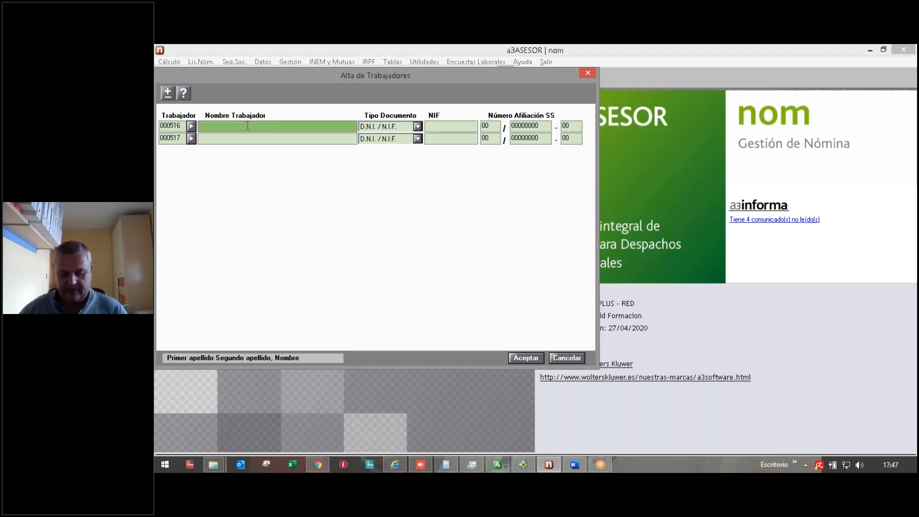
text(NOMBRE TRABAJAD)
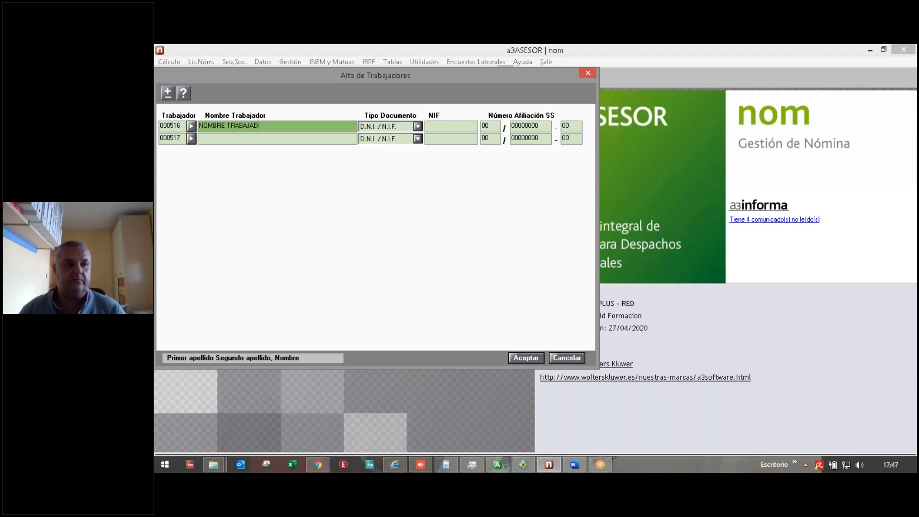
text(OR)
key(Tab)
key(Tab)
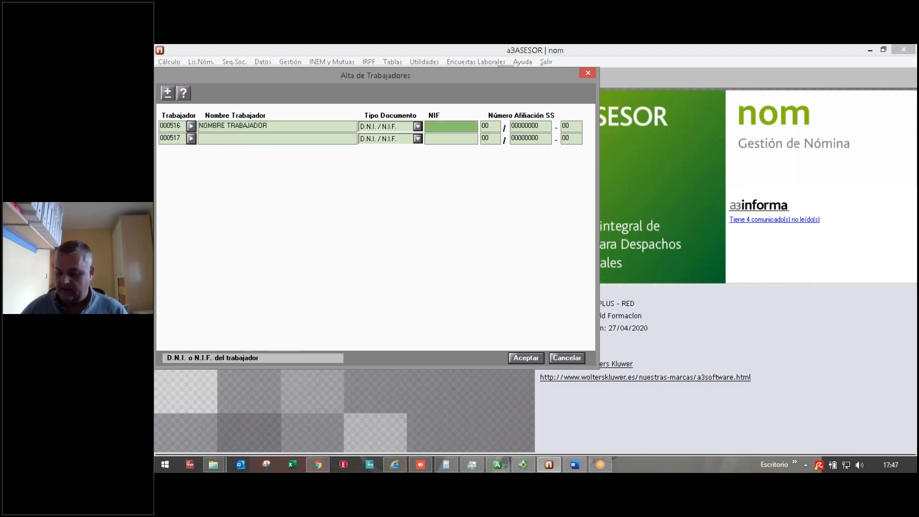
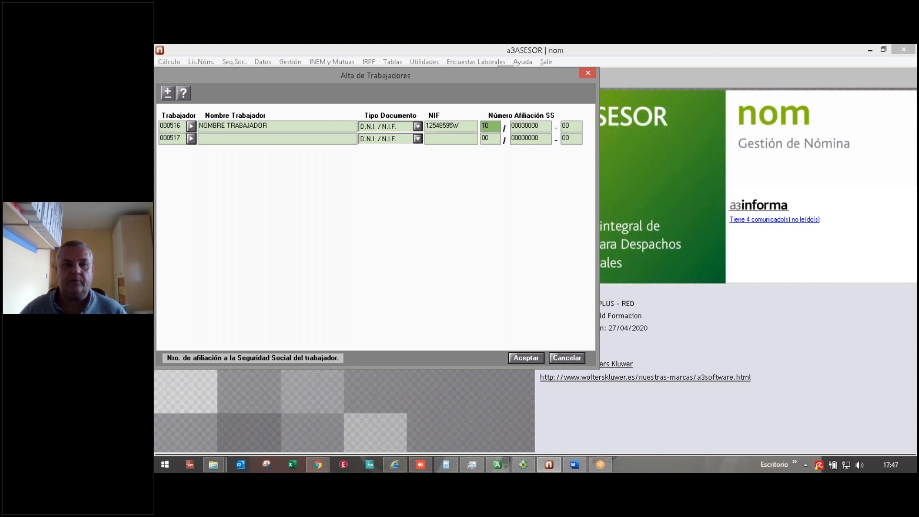
text(111111)
key(Tab)
text(44)
key(Tab)
Step: Fill worker 000517's name, NIF and affiliation number, then accept and confirm the registration
key(Tab)
text(NOMBRE TRABAJADOR)
key(Tab)
key(Tab)
key(Tab)
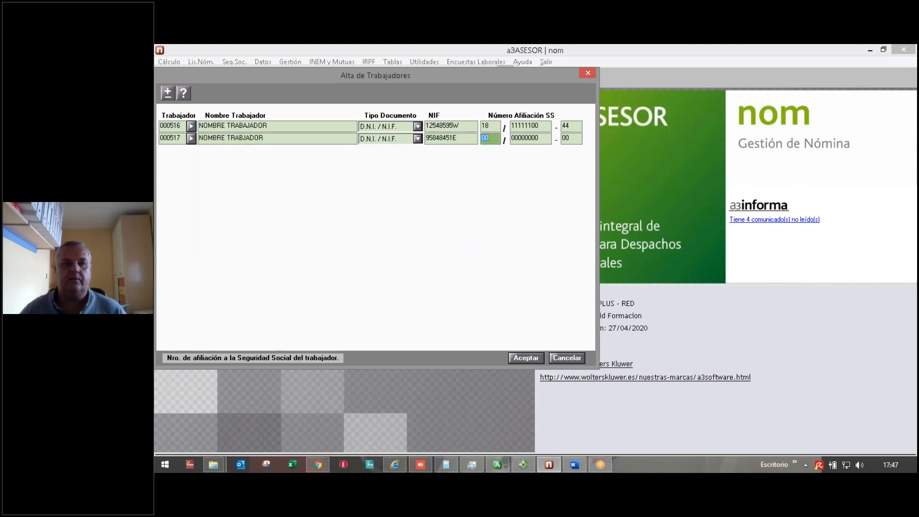
text(1811111000)
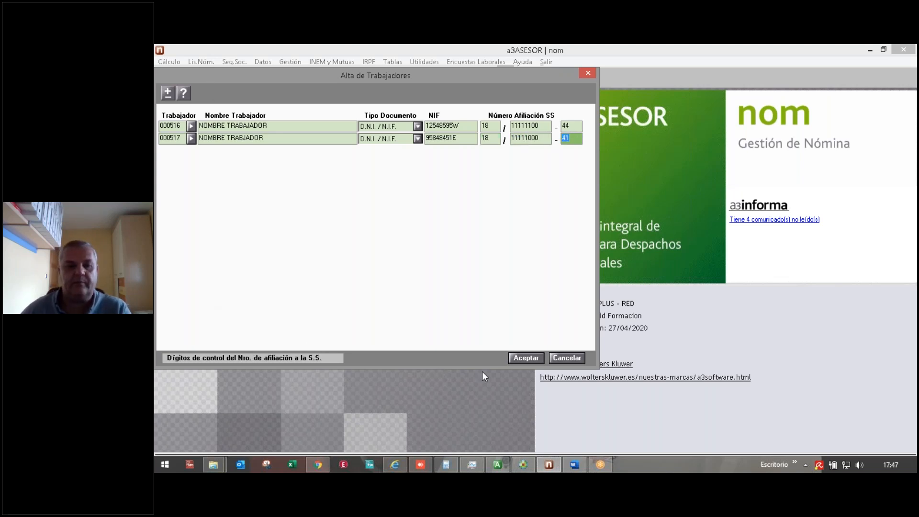
click(519, 357)
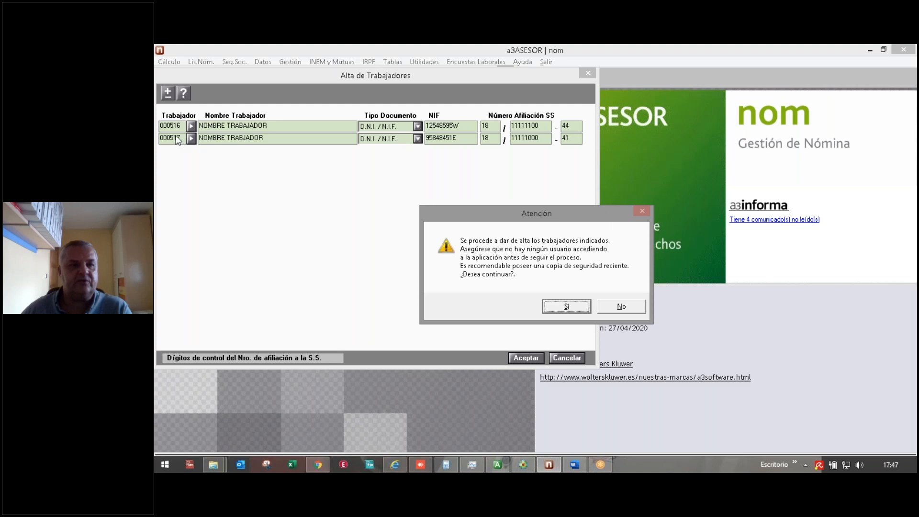
click(556, 307)
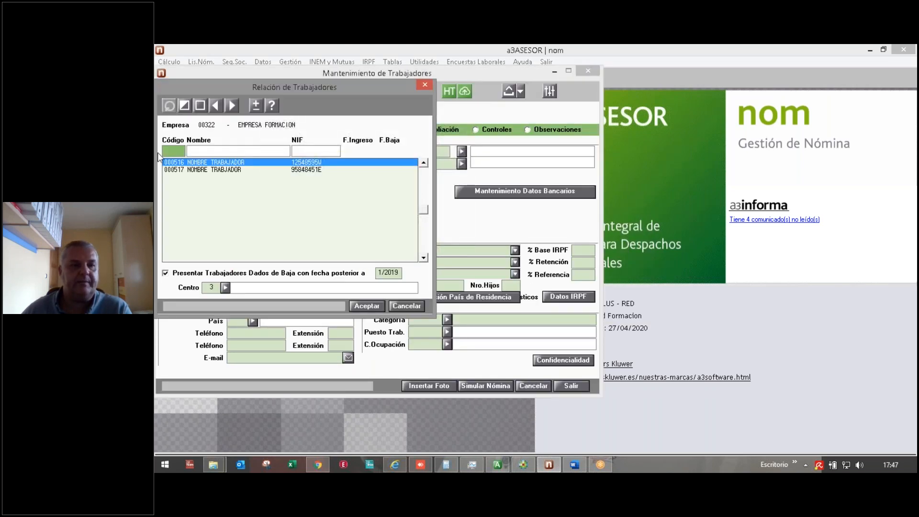
Step: Inspect worker 000516's bank details, Cotización, Contratos and Conceptos tabs, then close the record
click(367, 306)
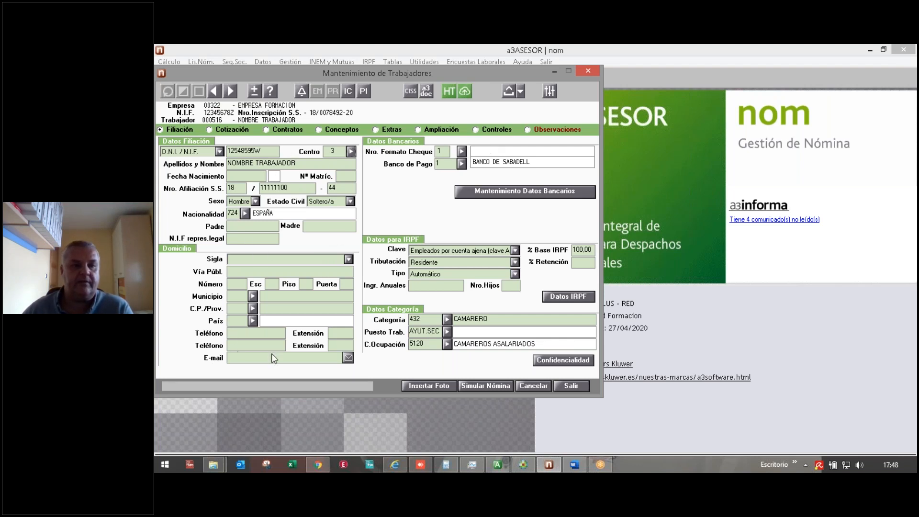
click(231, 275)
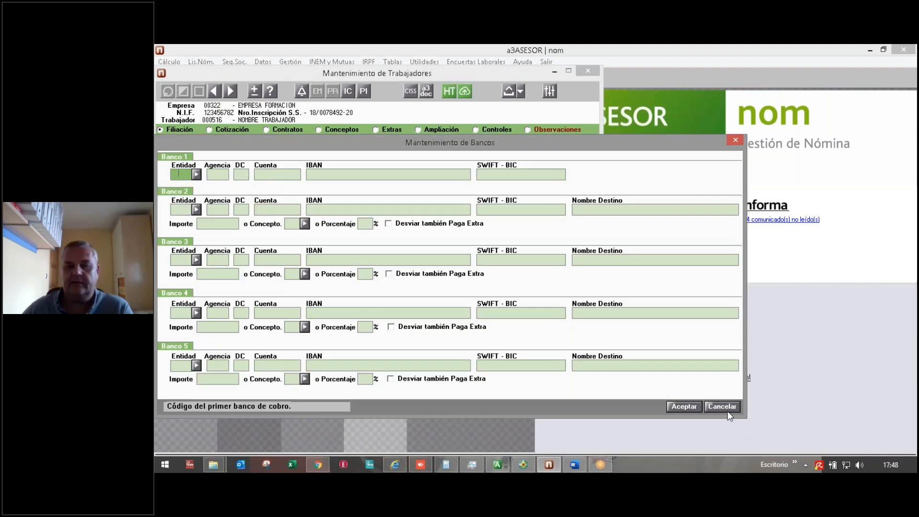
click(723, 405)
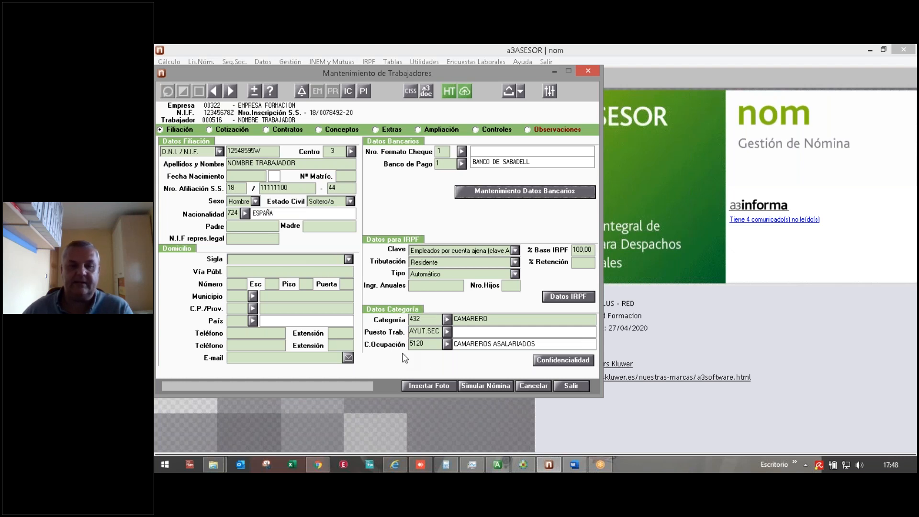
click(220, 130)
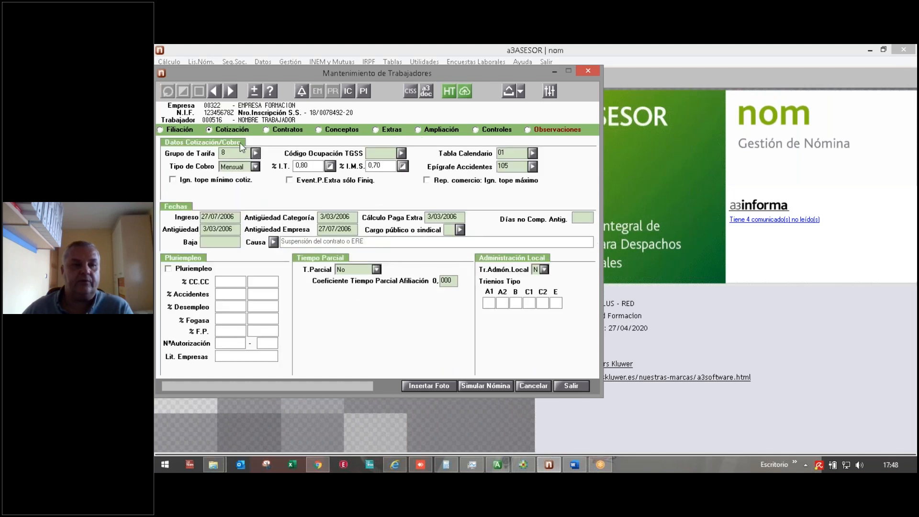
click(280, 130)
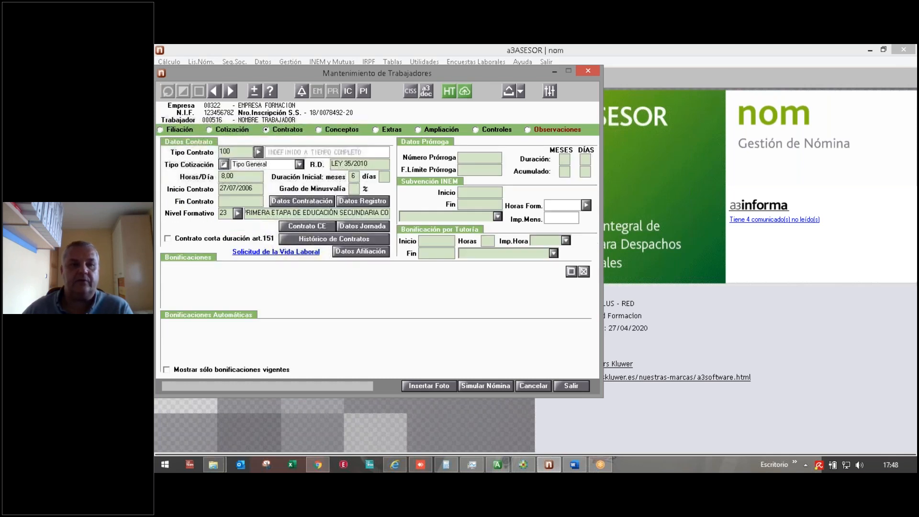
click(318, 130)
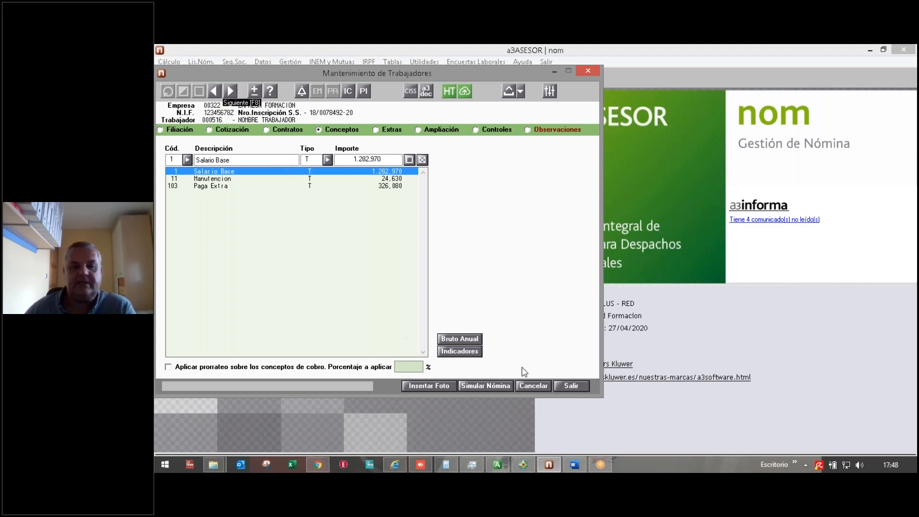
click(557, 386)
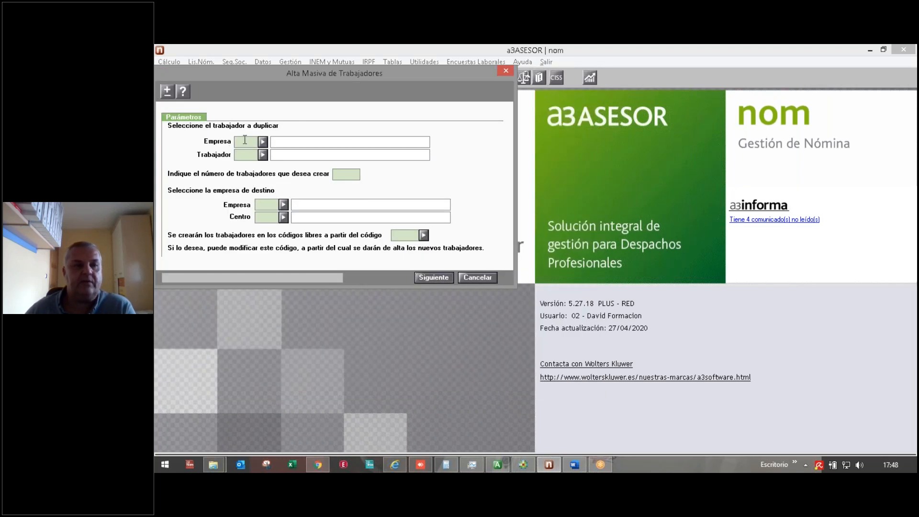
Step: Cancel the Alta Masiva de Trabajadores form without creating any workers
click(349, 175)
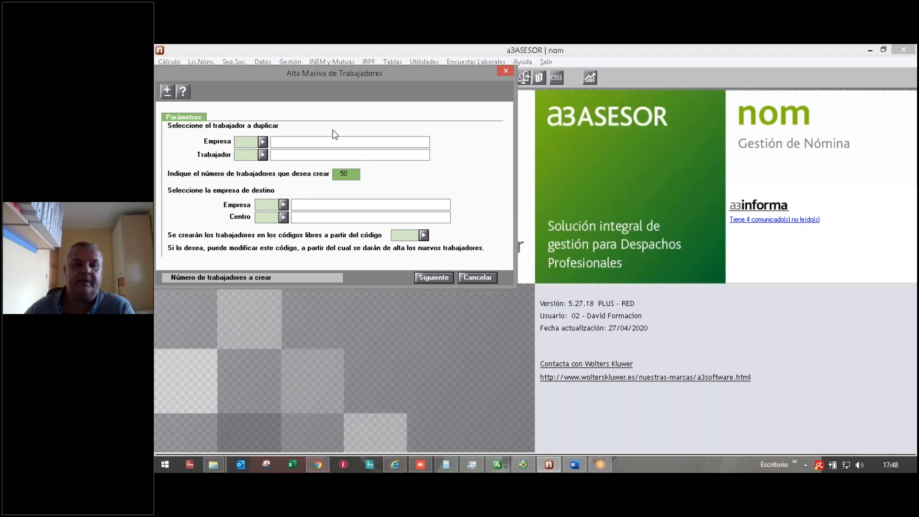
click(471, 278)
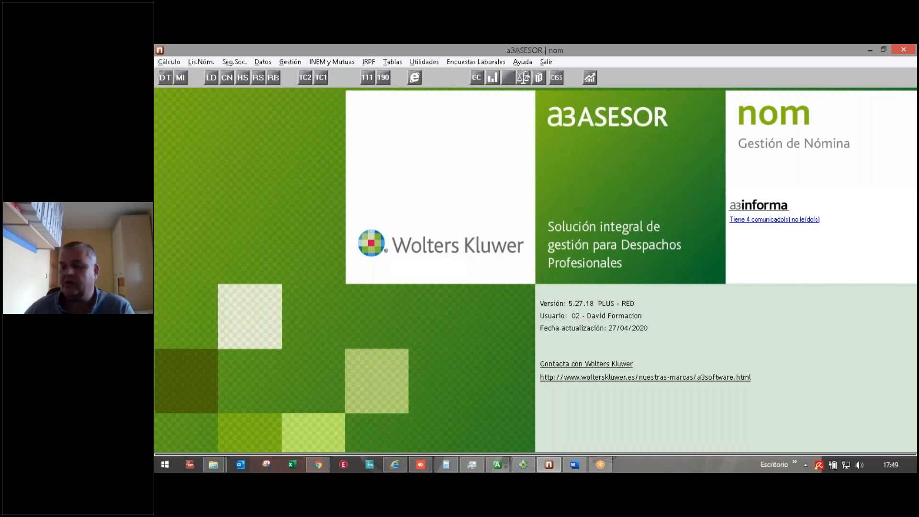
click(510, 81)
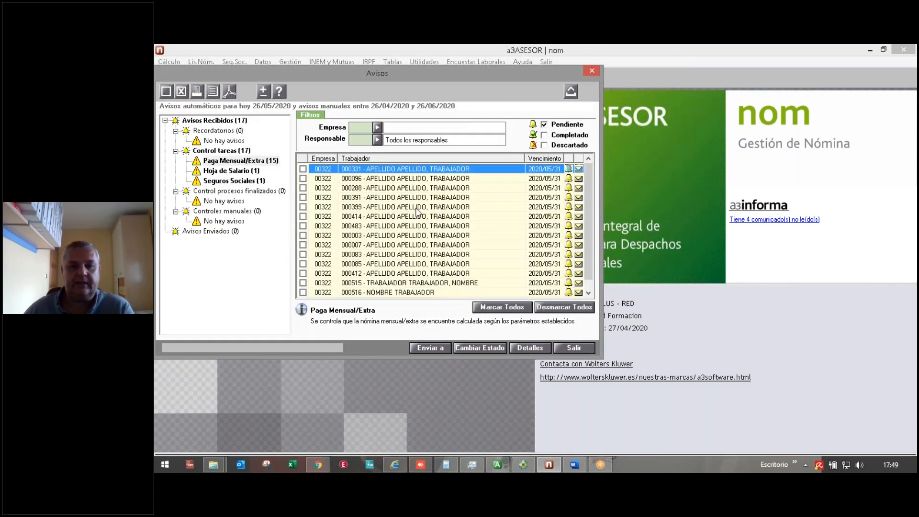
click(203, 131)
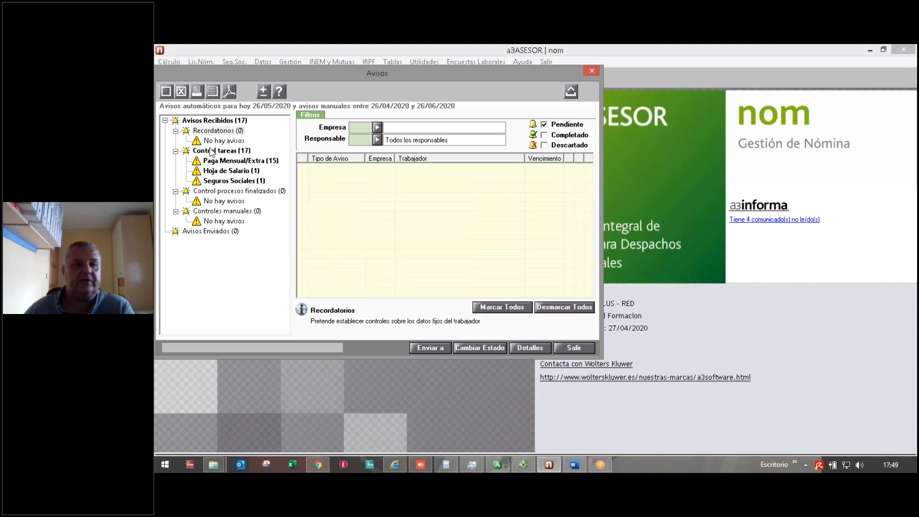
click(211, 151)
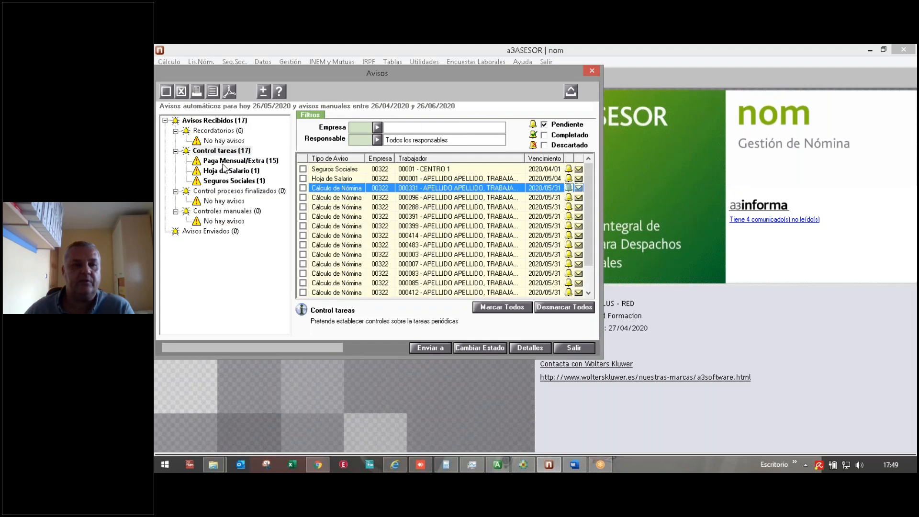
click(224, 163)
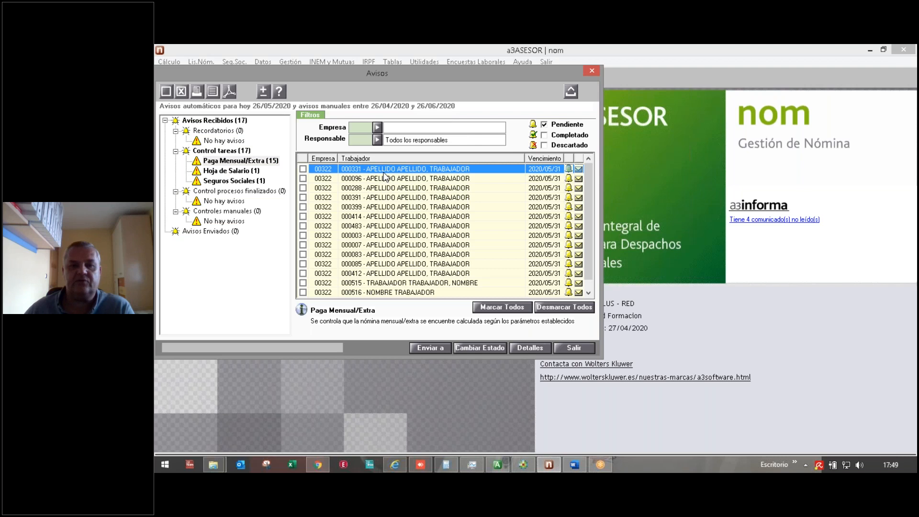
scroll(424, 197, down, 1)
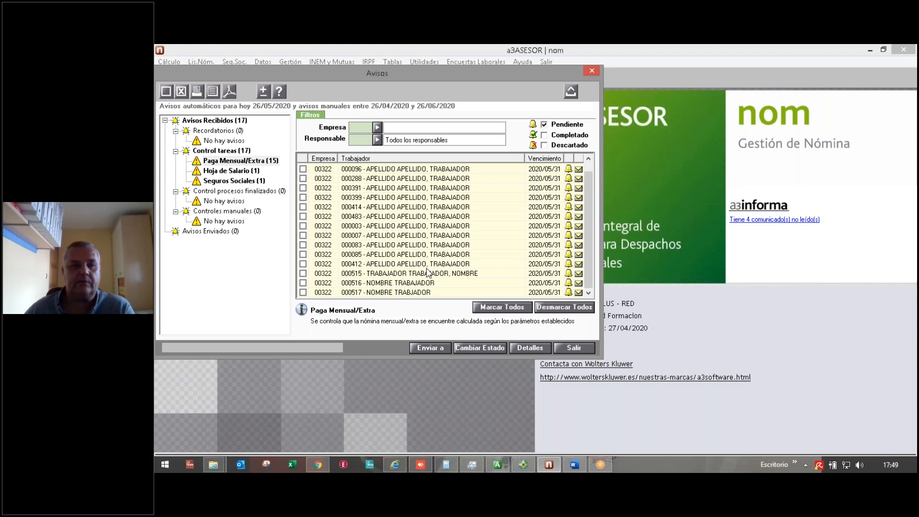
click(207, 173)
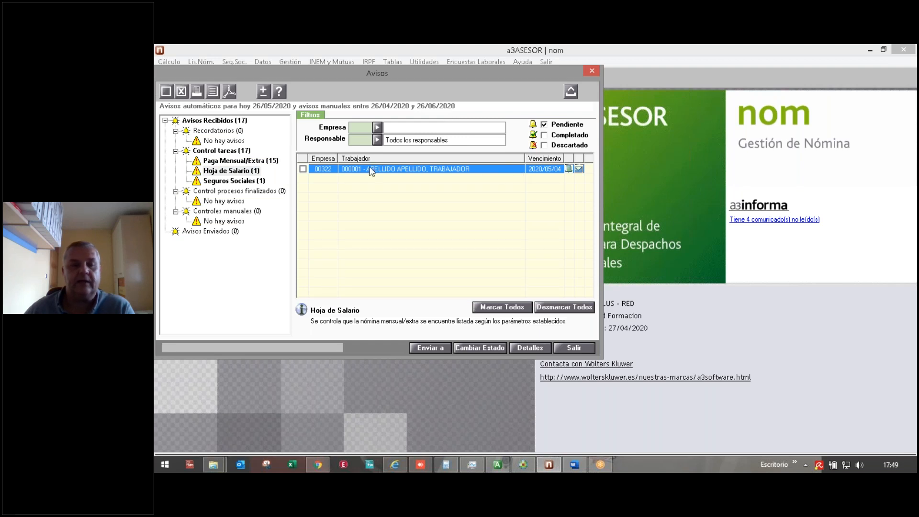
click(220, 181)
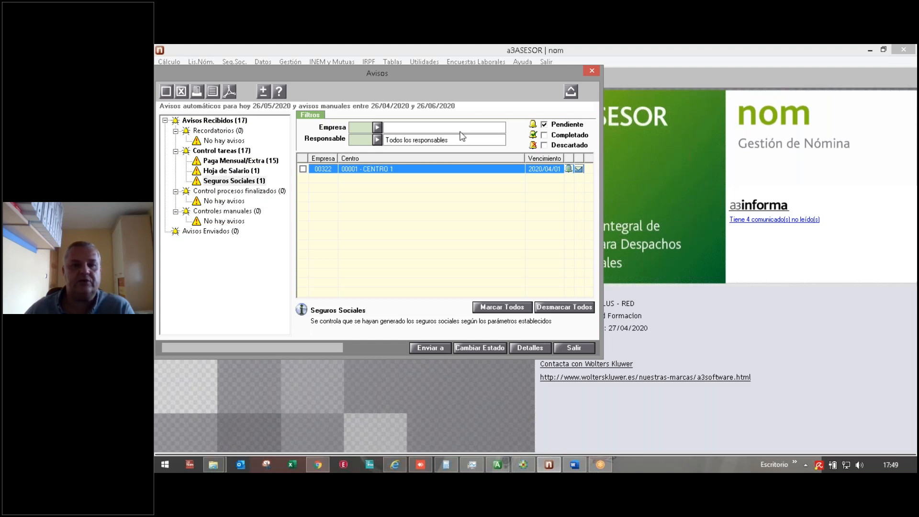
click(571, 92)
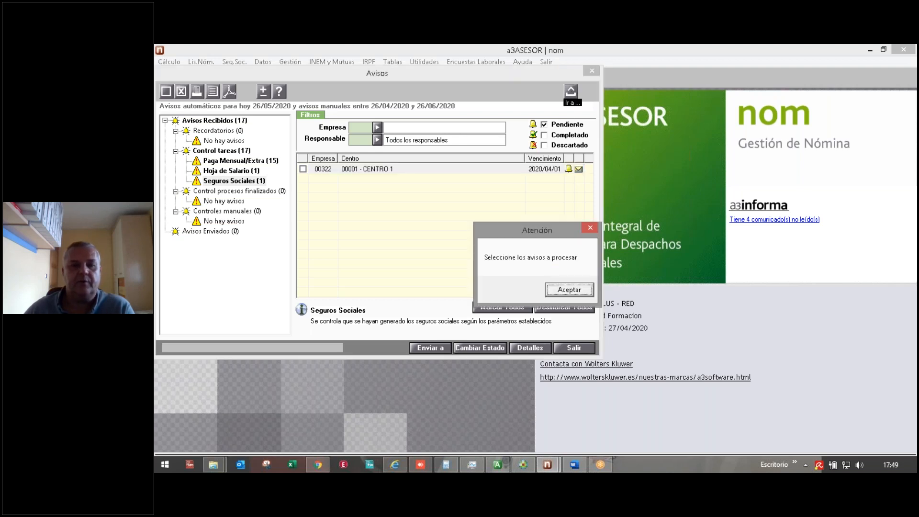
click(574, 293)
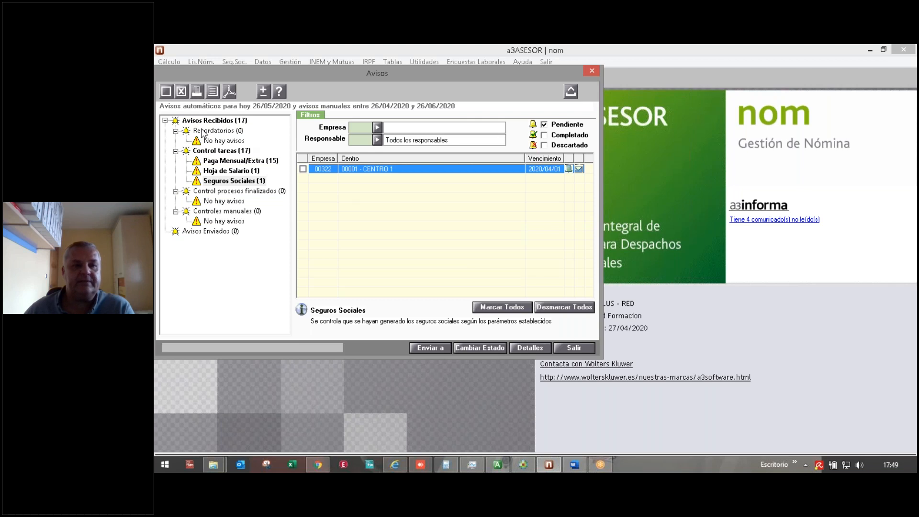
click(573, 347)
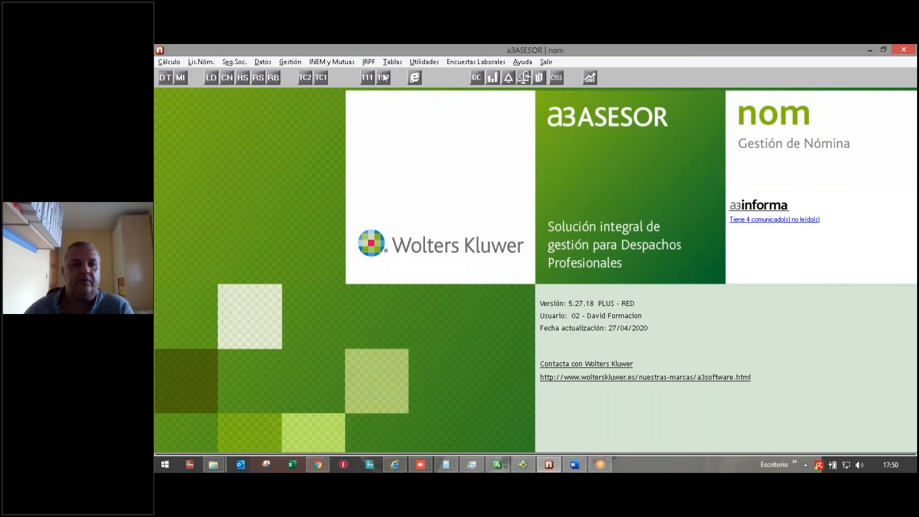
click(398, 61)
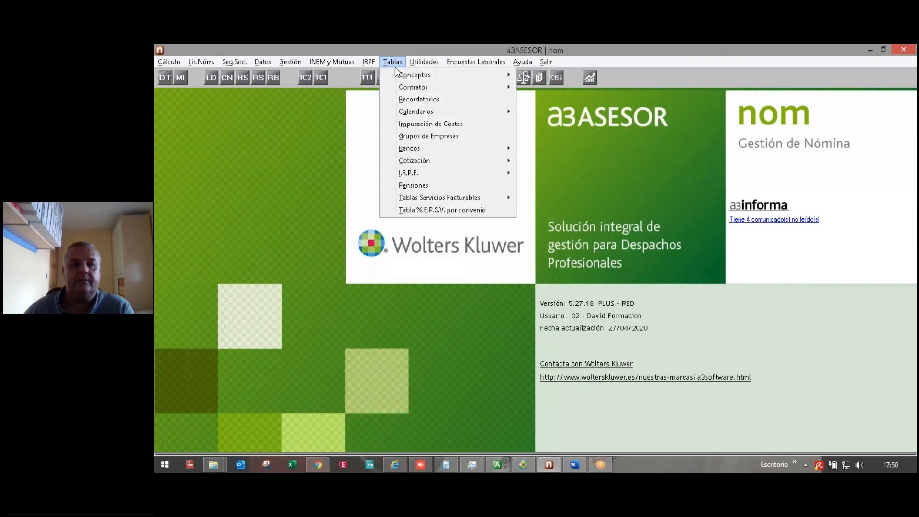
mouse_move(496, 75)
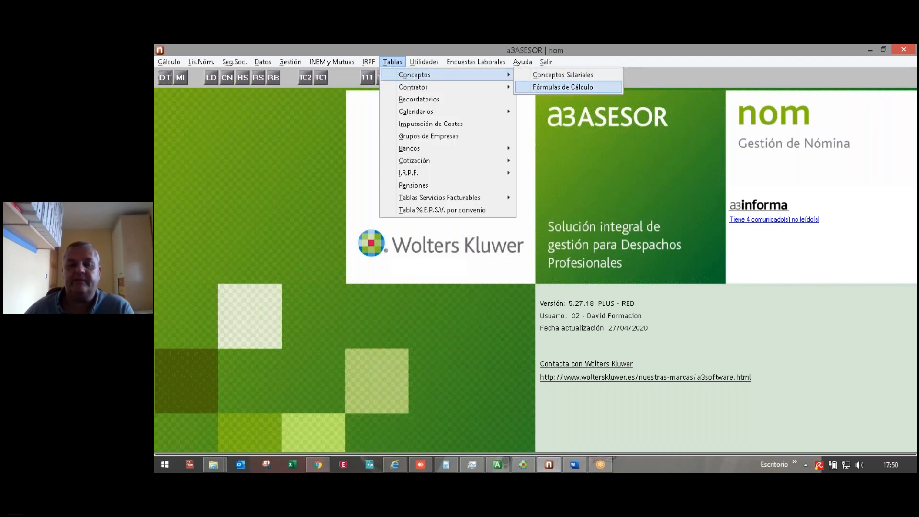
click(562, 87)
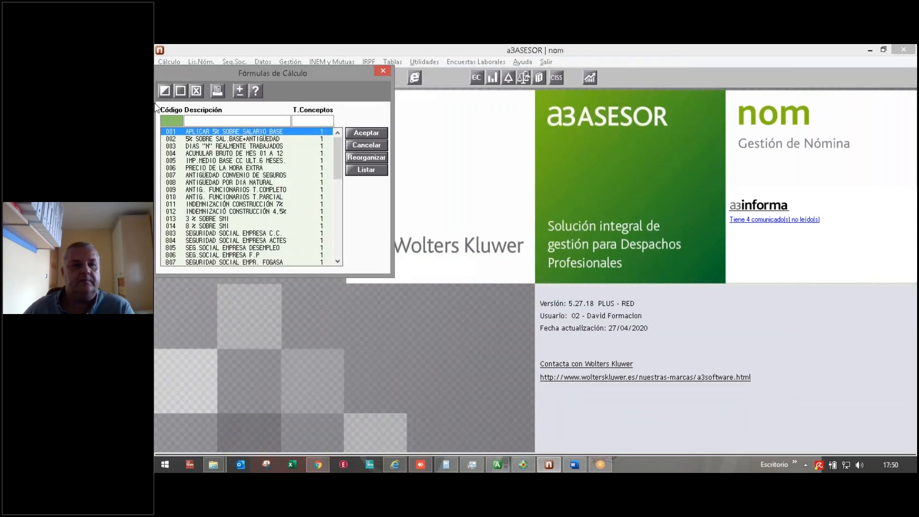
drag(338, 170, 338, 151)
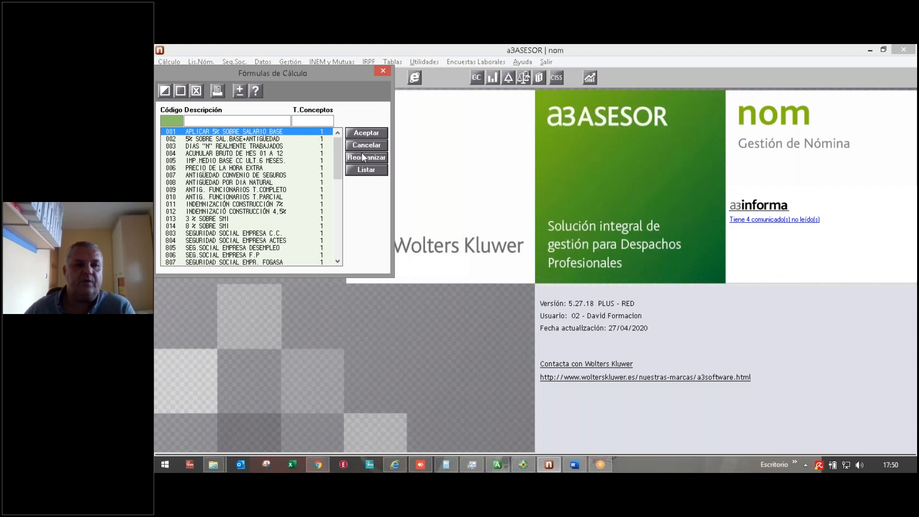
click(166, 91)
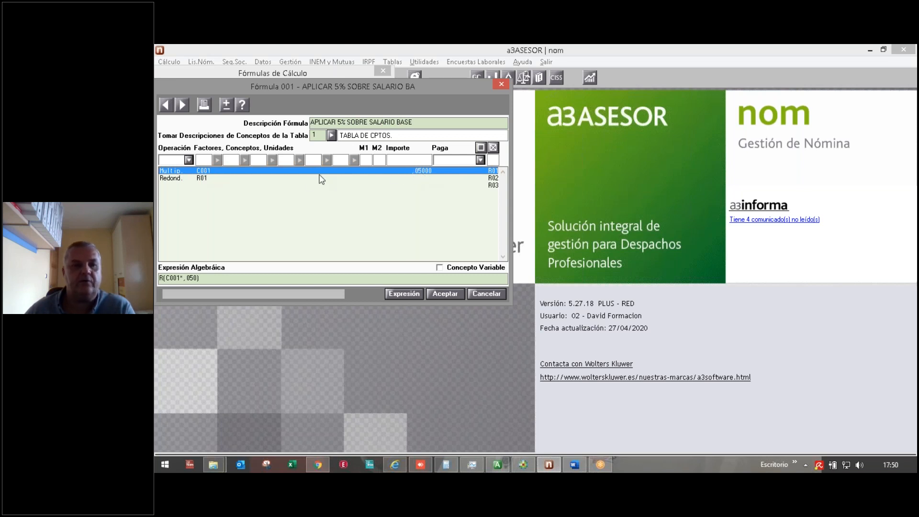
click(435, 294)
click(368, 152)
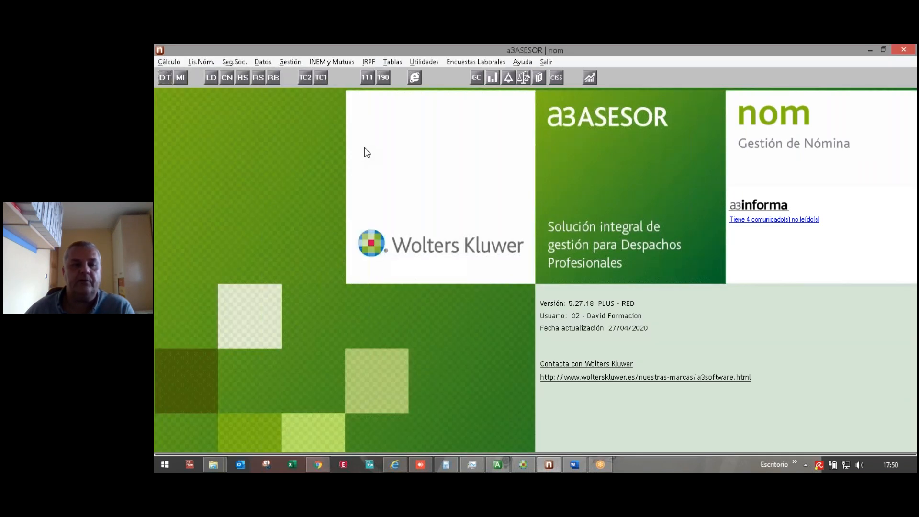
Step: Load worker 000085's record and show its salary concepts
click(165, 77)
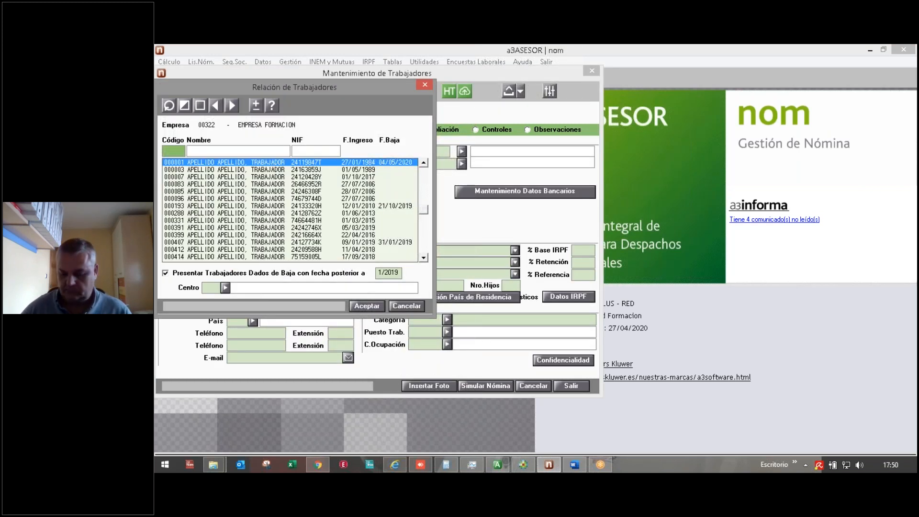
key(Down)
key(Down)
key(Down)
key(Down)
key(Return)
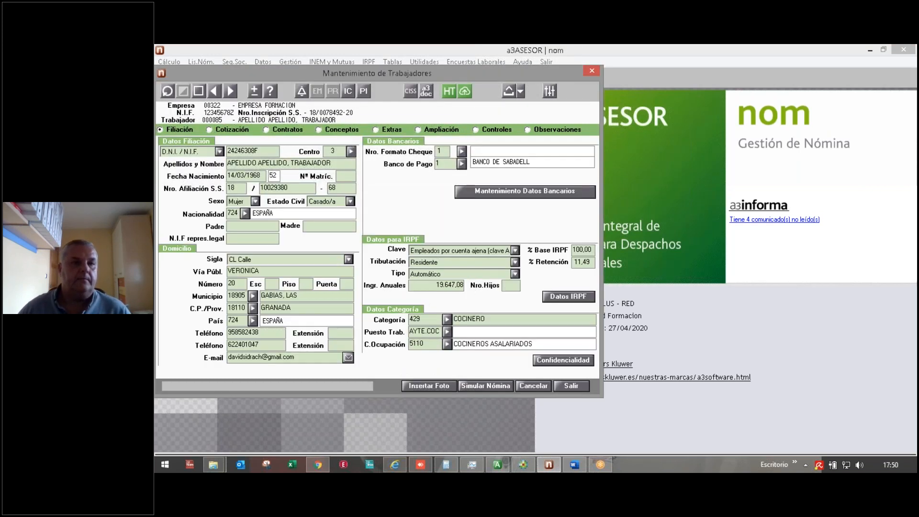
click(337, 130)
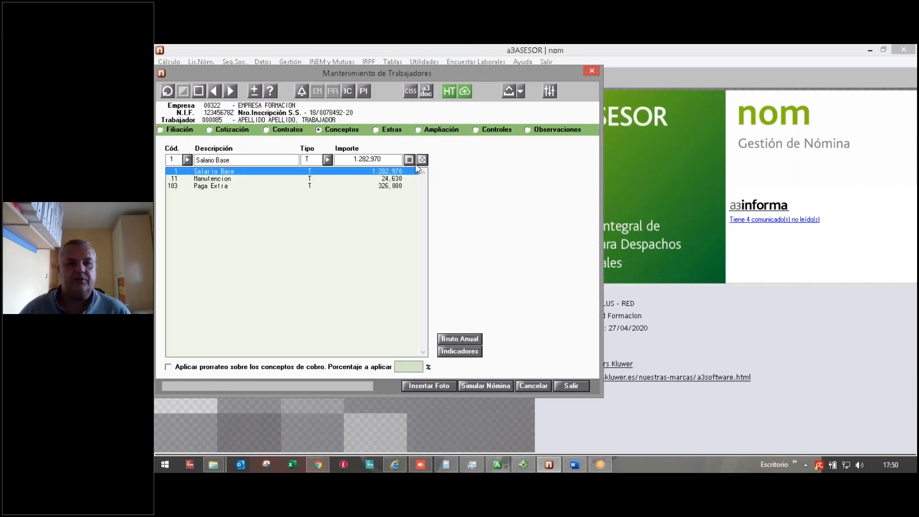
Step: Add concept 6 Plus Asistencia using Código de Fórmula 001, then simulate the payroll
click(409, 160)
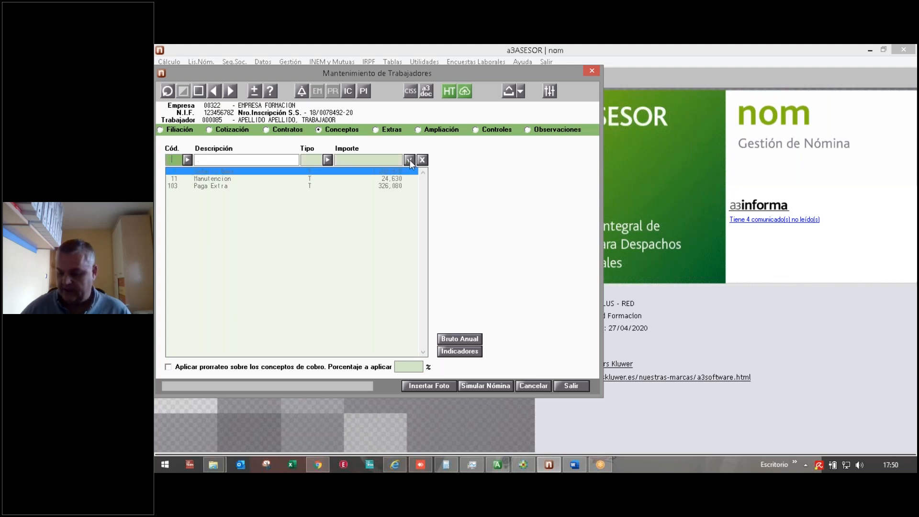
key(Return)
click(327, 160)
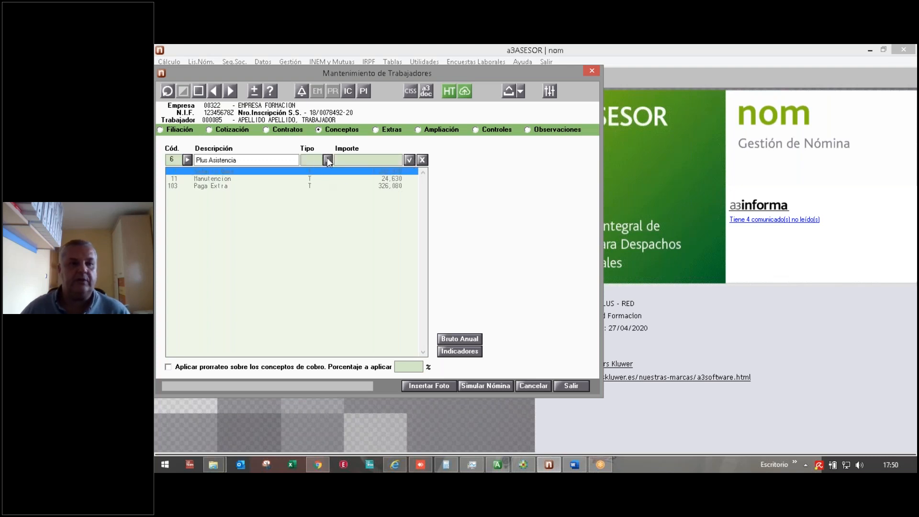
click(223, 171)
click(387, 109)
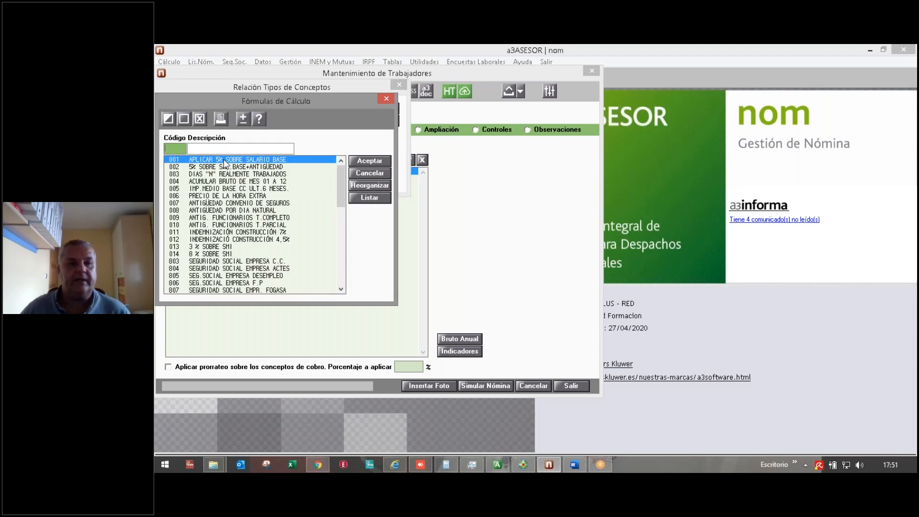
click(367, 160)
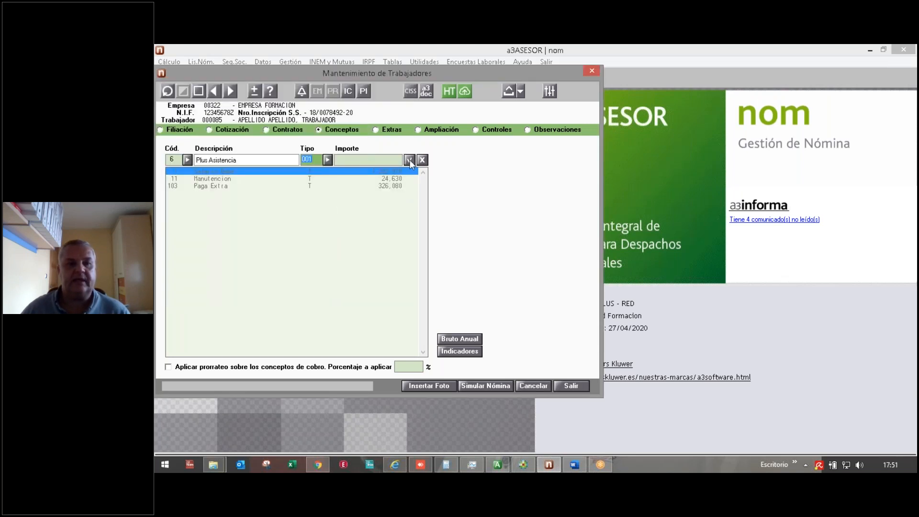
click(423, 161)
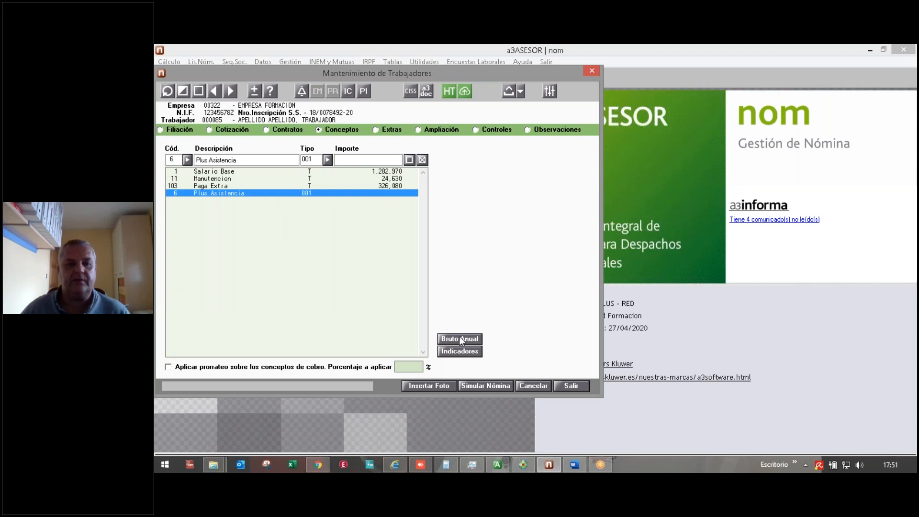
click(484, 386)
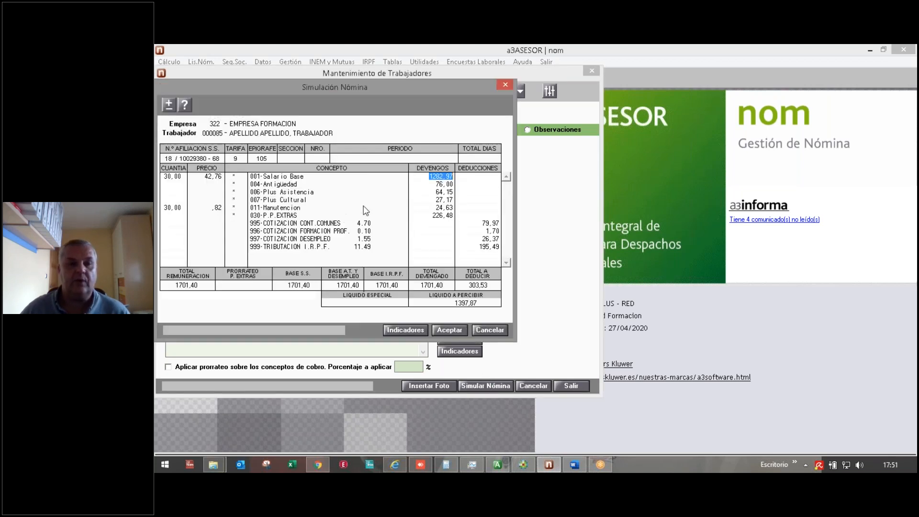
Step: Verify Plus Asistencia 64,15 by calculating 1282,97*5/100, then close the payroll simulation
drag(367, 83, 619, 93)
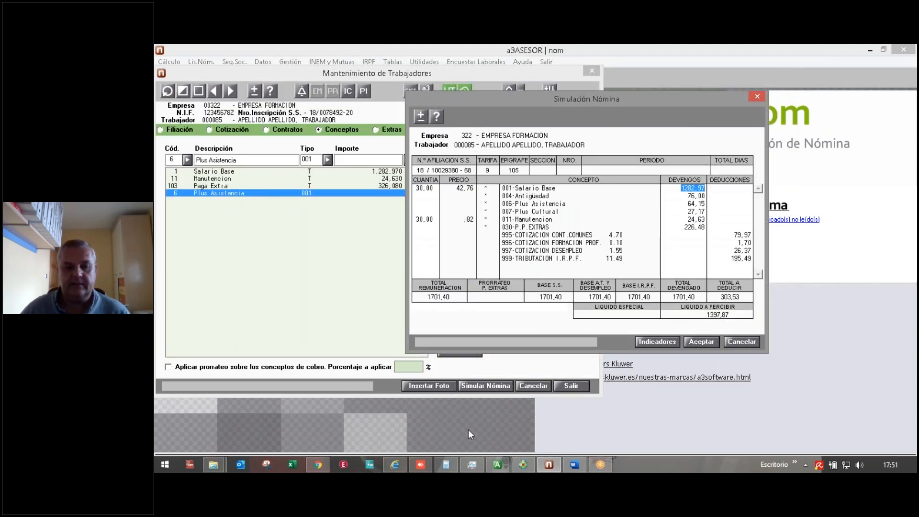
click(450, 466)
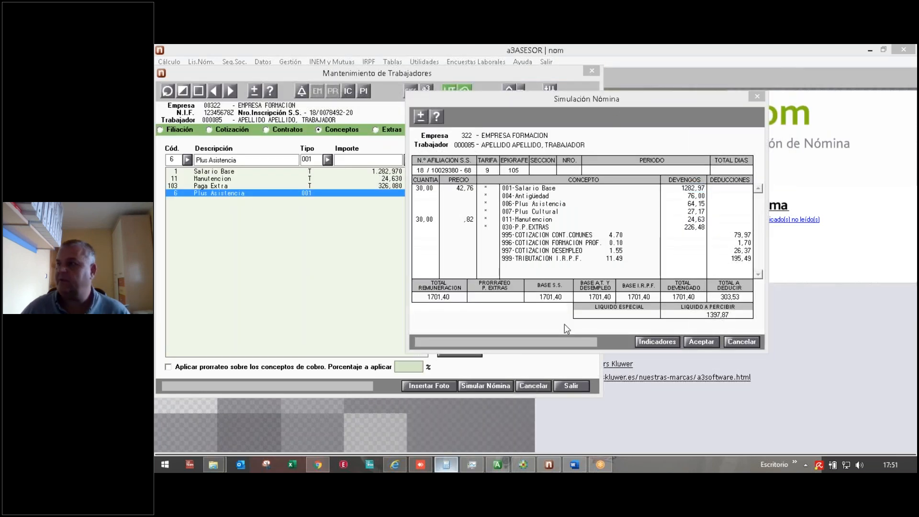
drag(918, 117, 251, 176)
text(1282,)
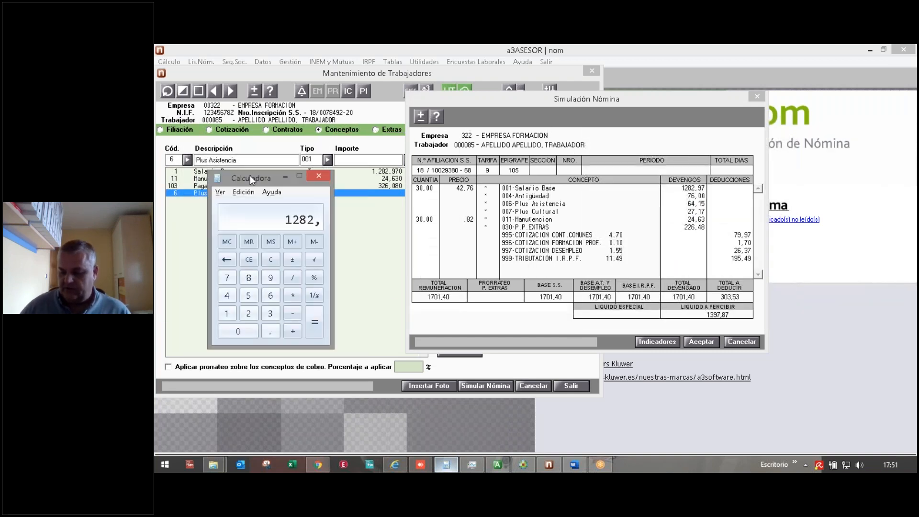
text(97*5/100)
key(Return)
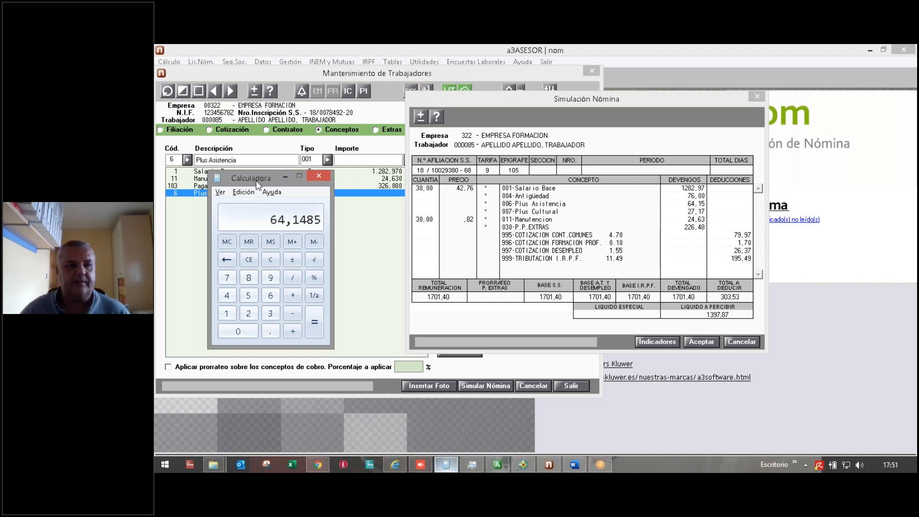
drag(256, 171, 257, 203)
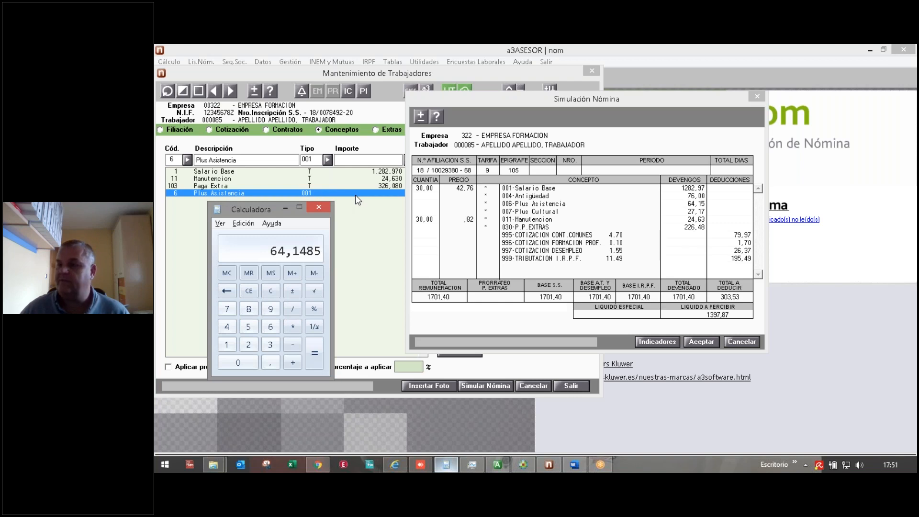
click(738, 342)
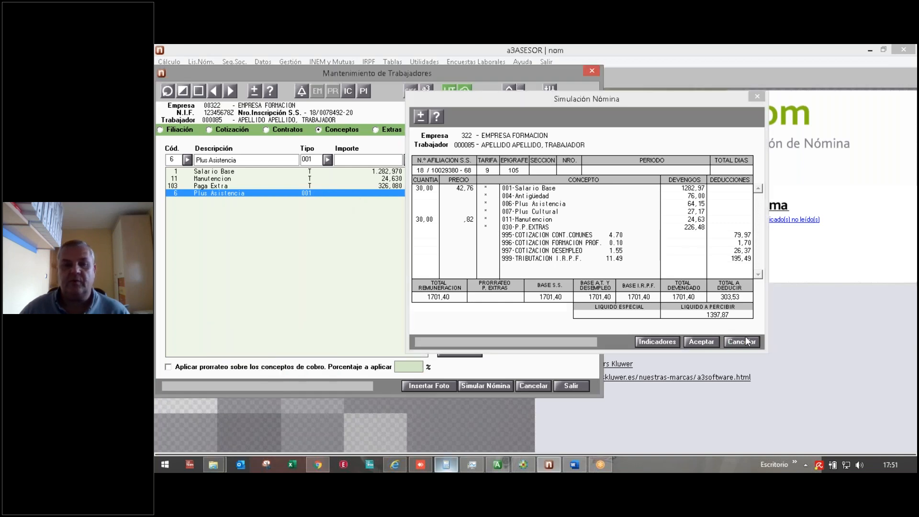
Step: Save worker 000085's changes and close Mantenimiento de Trabajadores
click(329, 160)
click(234, 174)
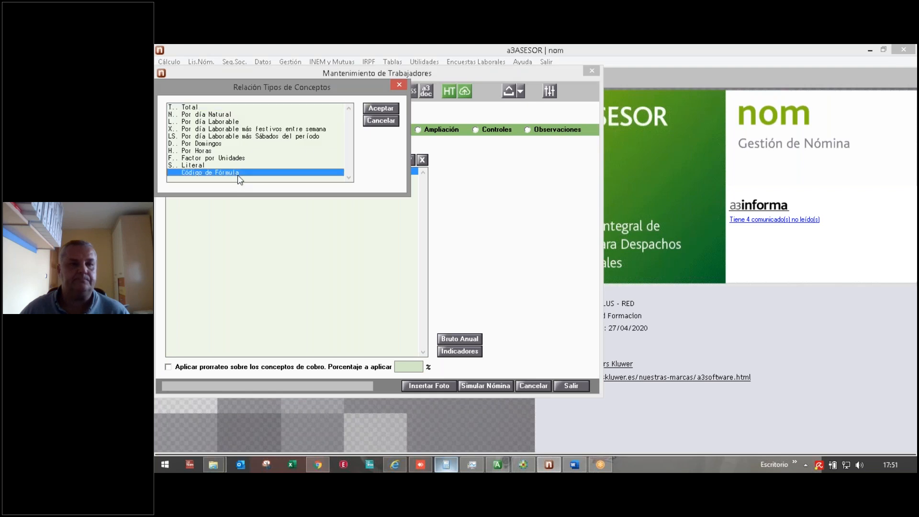
click(381, 121)
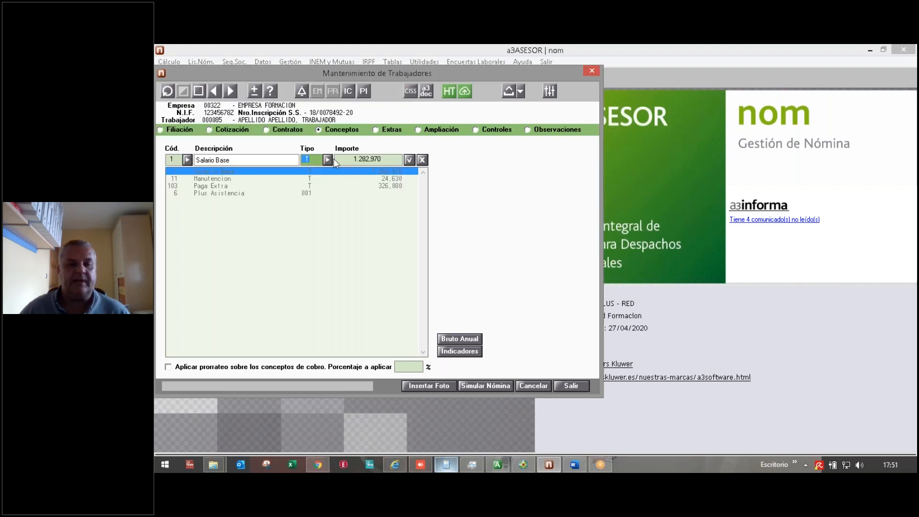
click(561, 385)
click(628, 296)
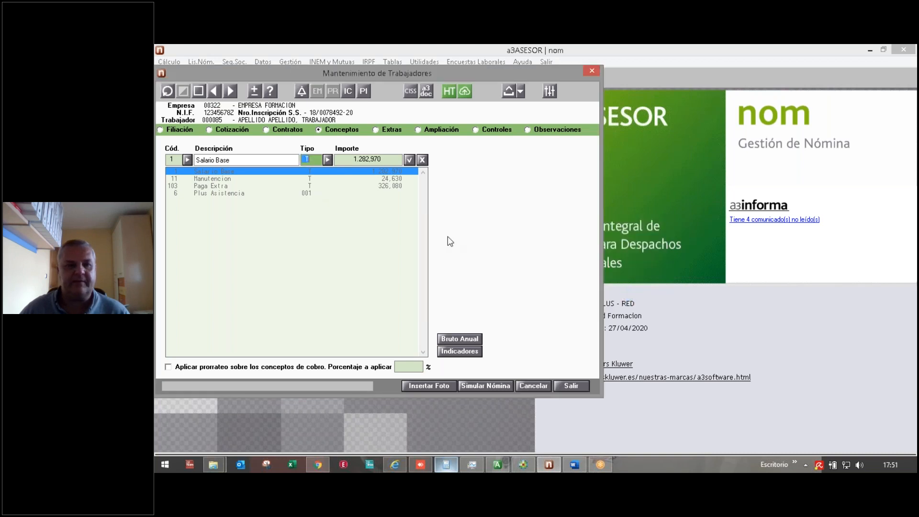
click(573, 386)
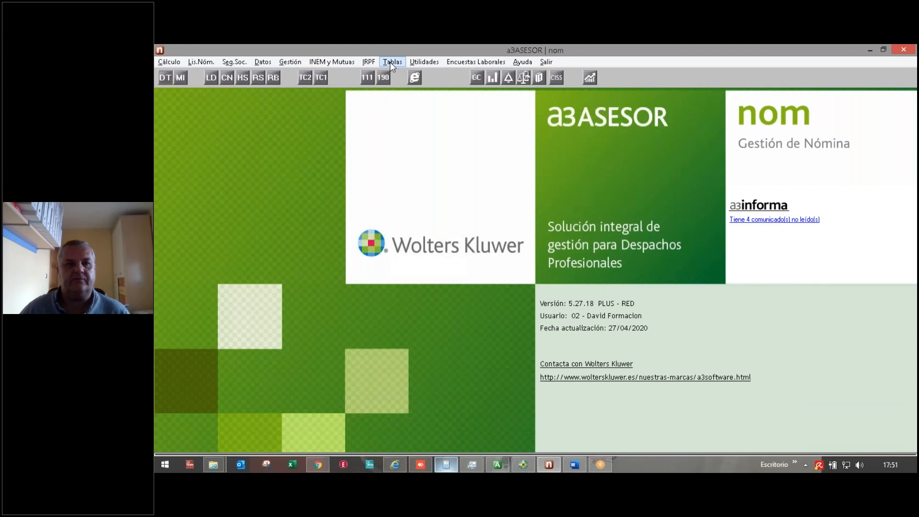
click(393, 61)
mouse_move(407, 76)
click(534, 90)
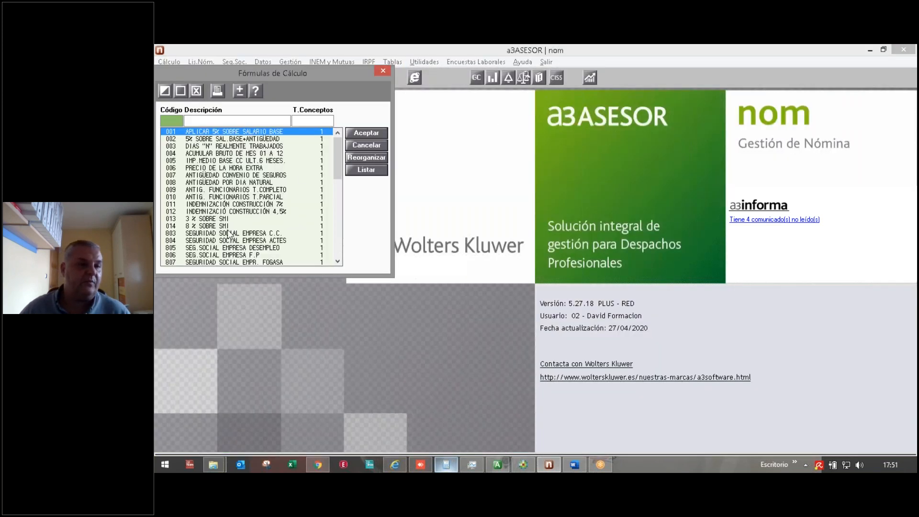
click(221, 233)
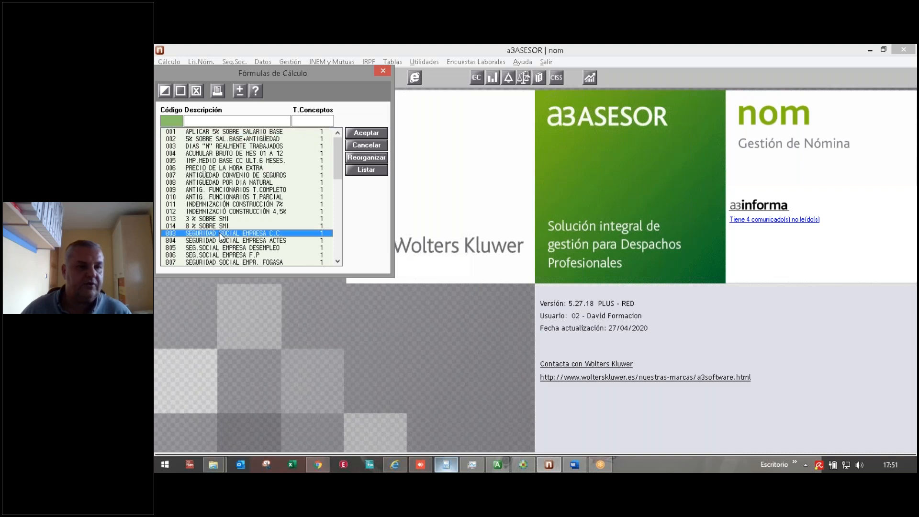
click(165, 91)
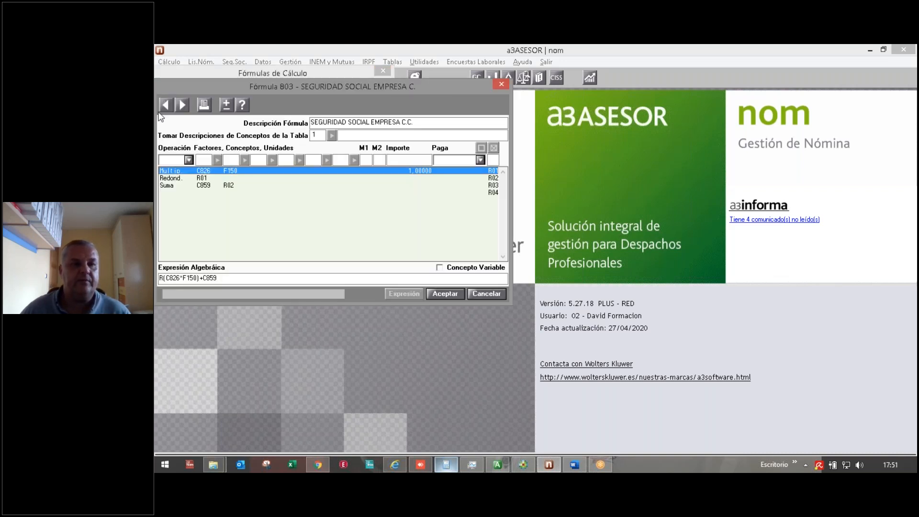
click(469, 293)
click(336, 263)
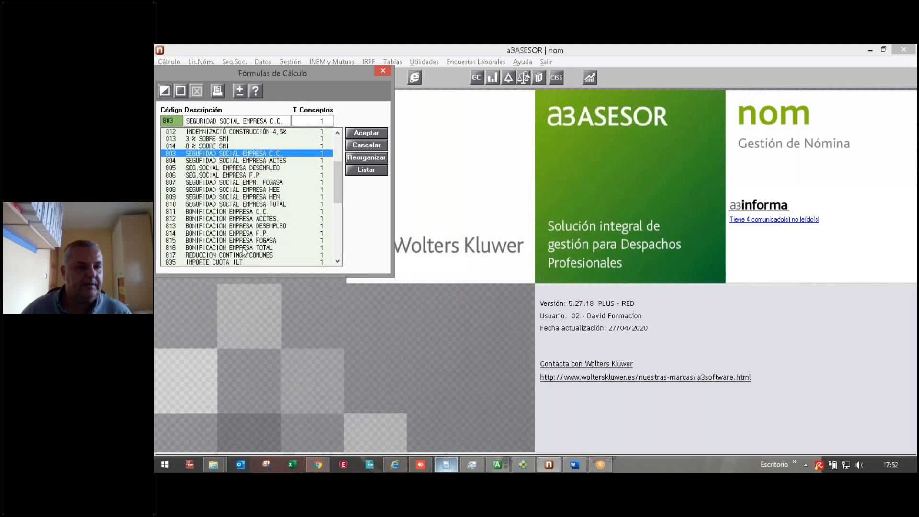
click(243, 248)
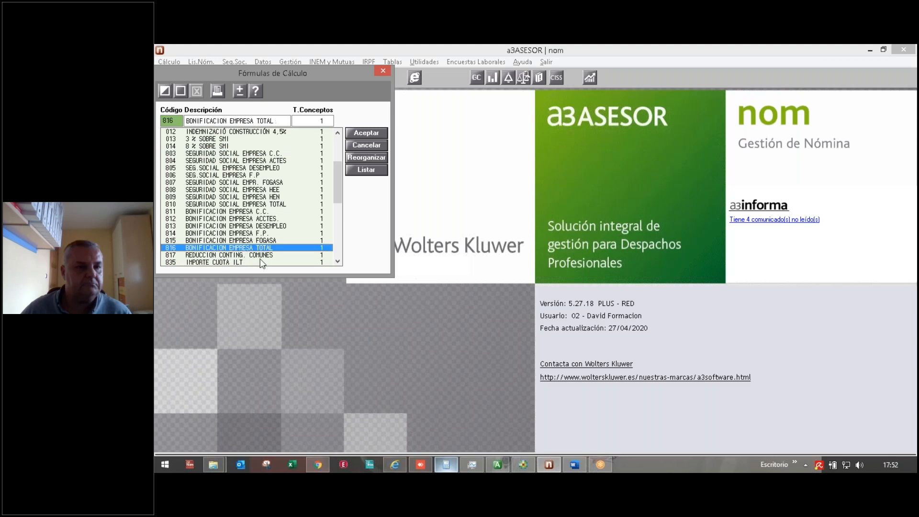
scroll(335, 259, down, 10)
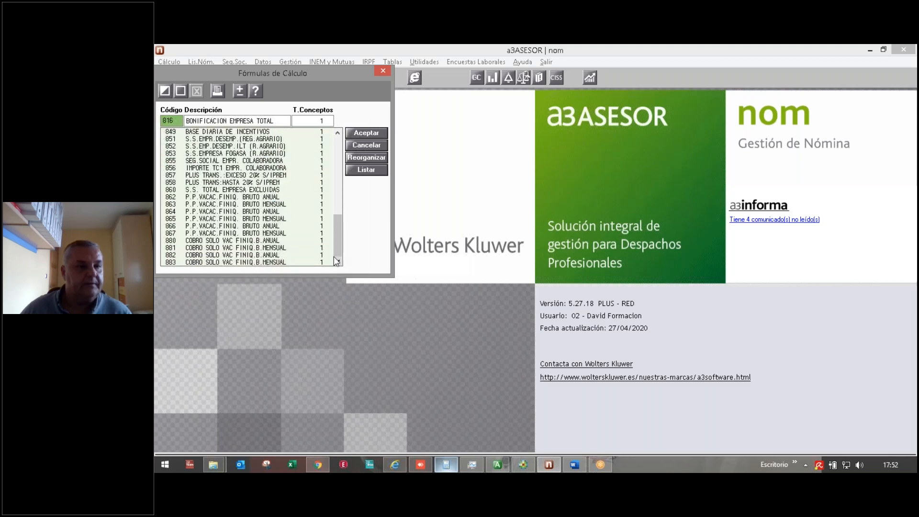
click(201, 198)
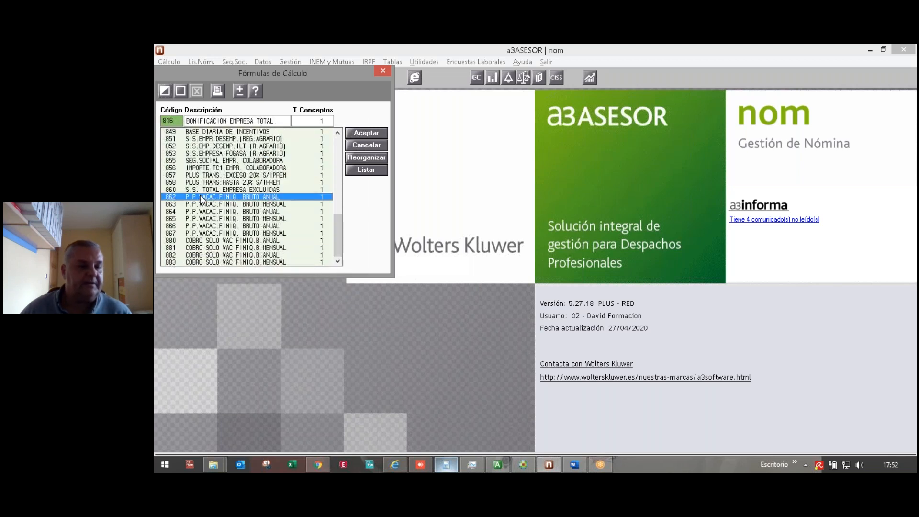
click(163, 91)
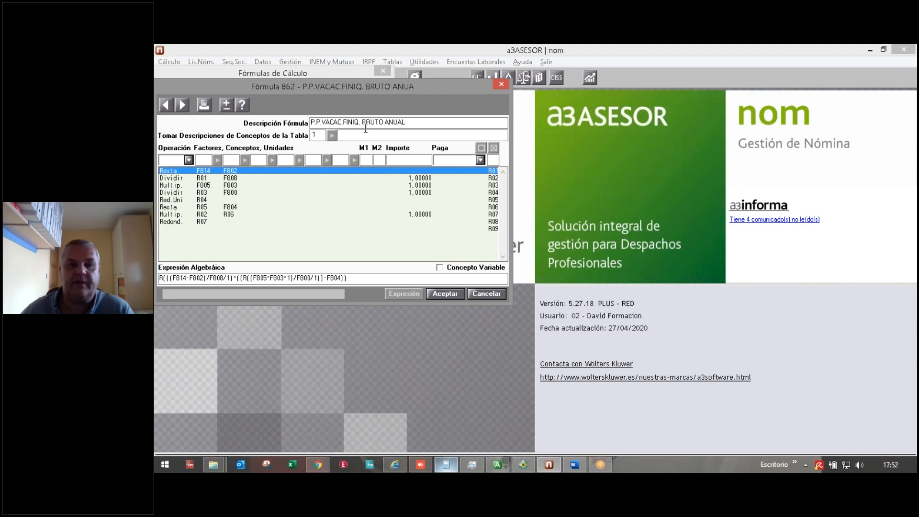
click(486, 293)
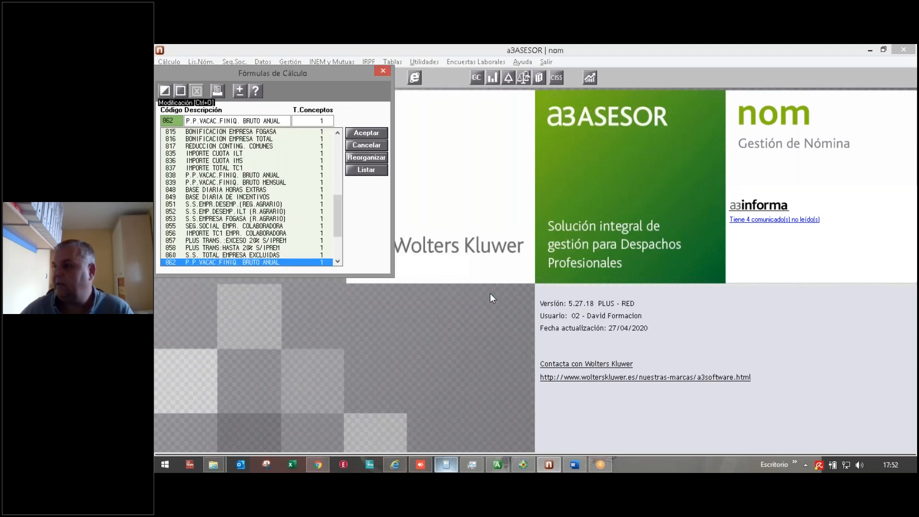
click(354, 147)
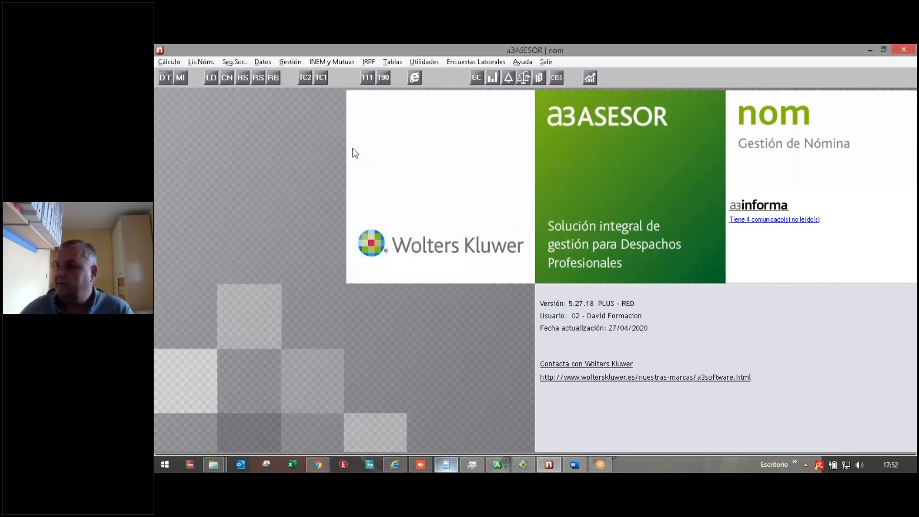
Step: Load worker 000003's record from the DT worker list and start a new Social Security action
click(162, 79)
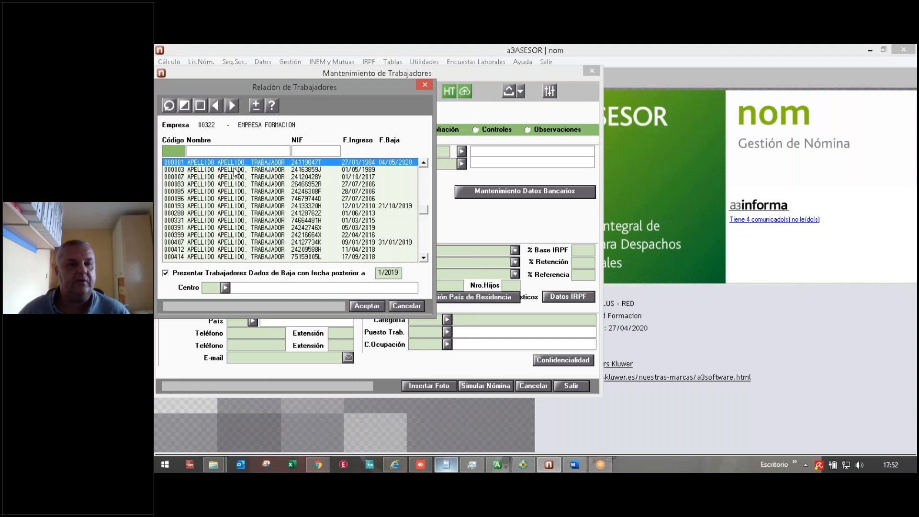
double_click(234, 169)
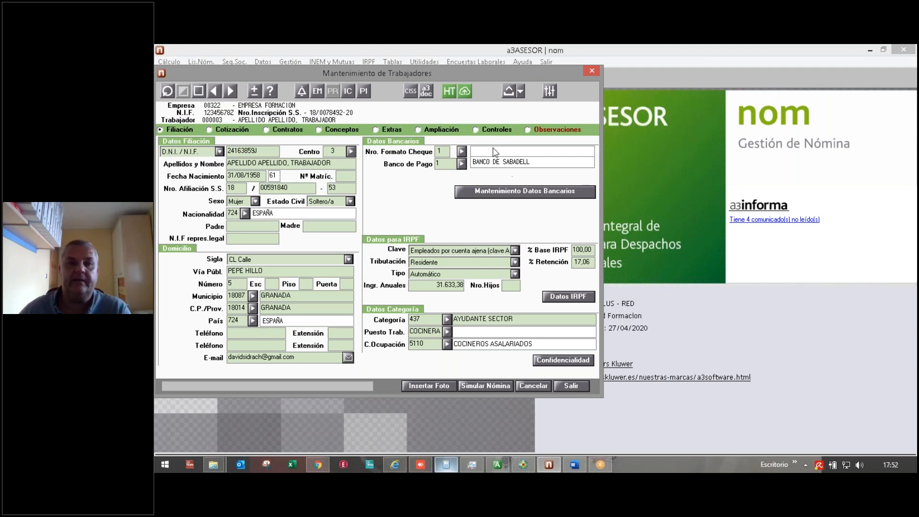
click(464, 91)
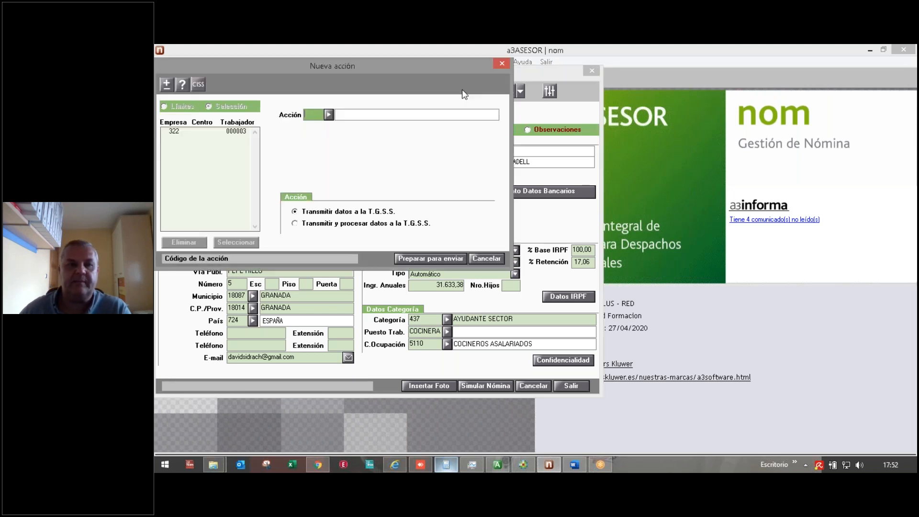
Step: Prepare a DC 'Informe de datos para la cotización' request to transmit and process with T.G.S.S
click(330, 115)
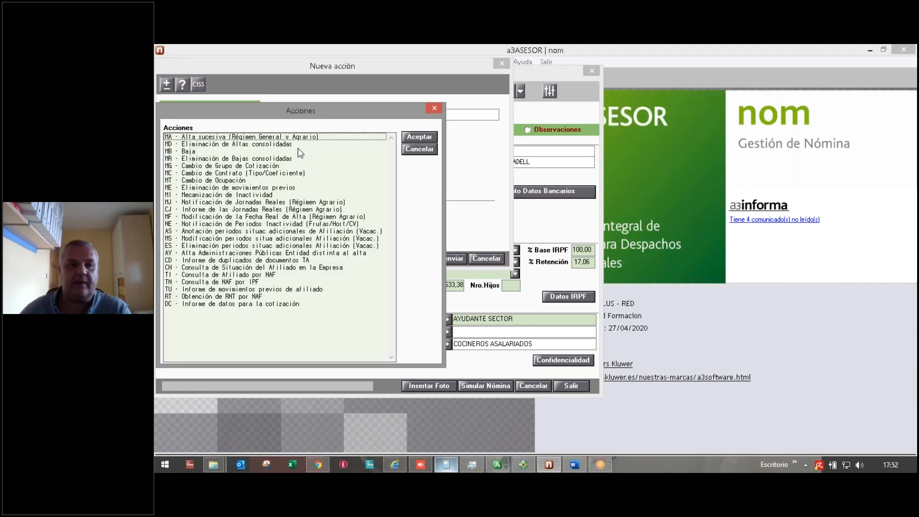
click(238, 306)
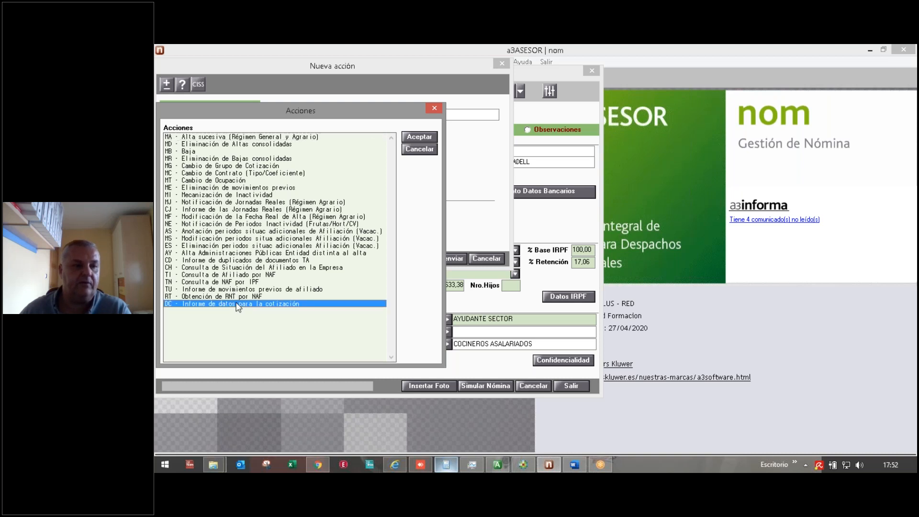
click(416, 138)
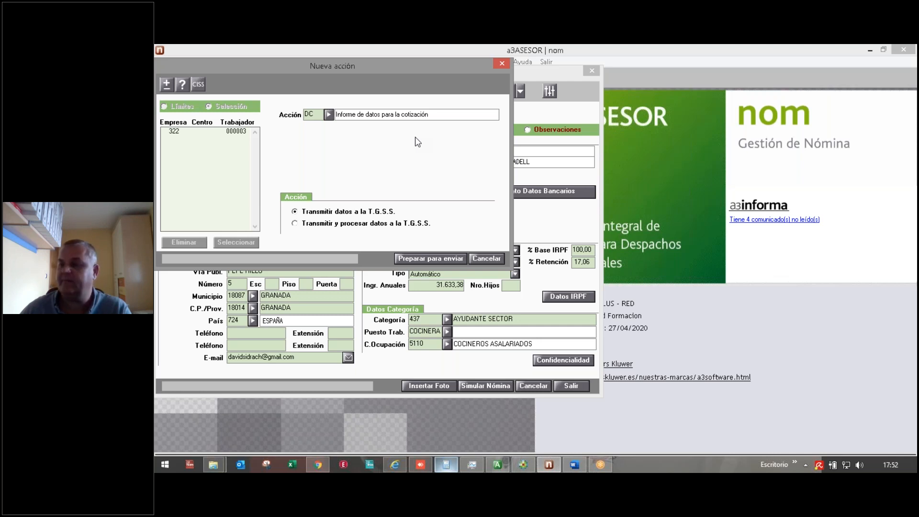
click(295, 223)
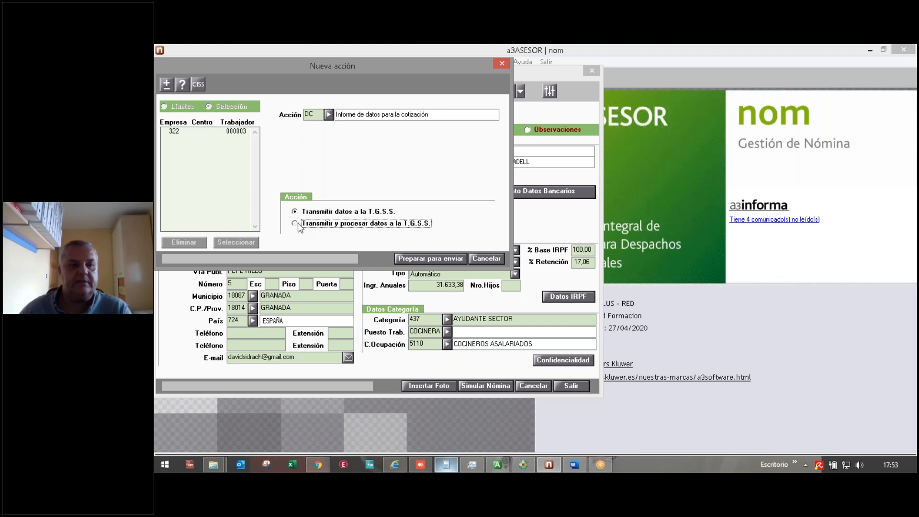
click(424, 259)
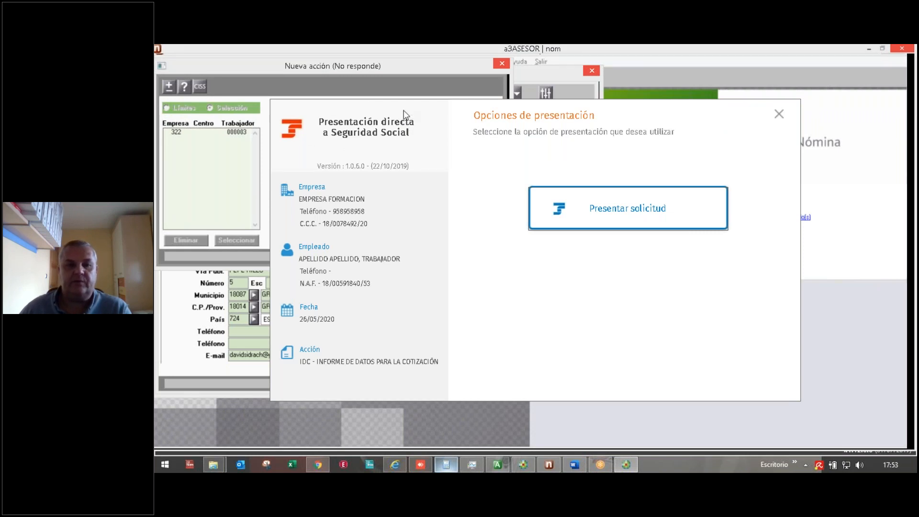
Step: Submit the IDC request with the company certificate and generate the 15 03 2020 report into A3DOC
click(631, 212)
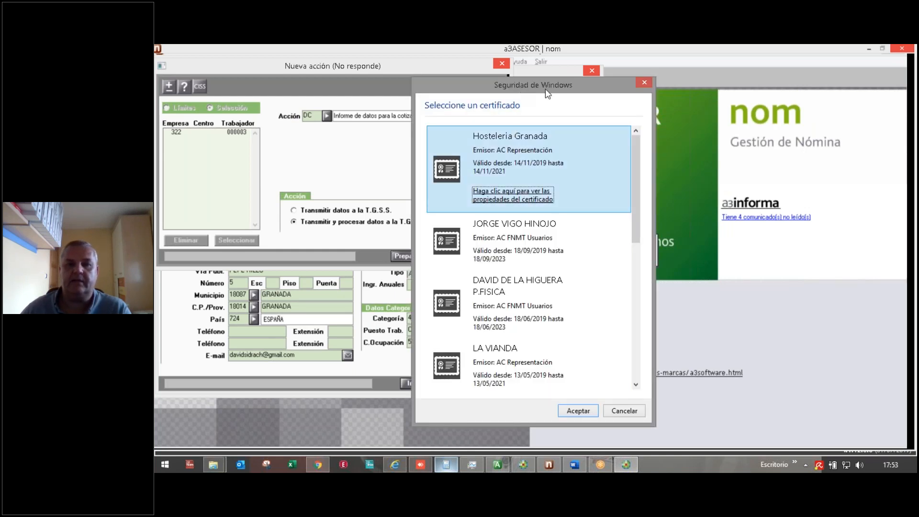
key(Return)
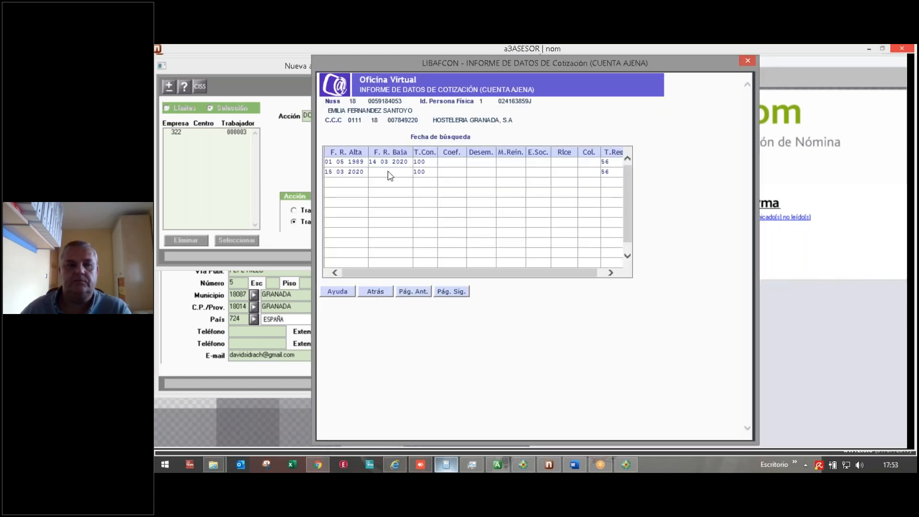
double_click(352, 171)
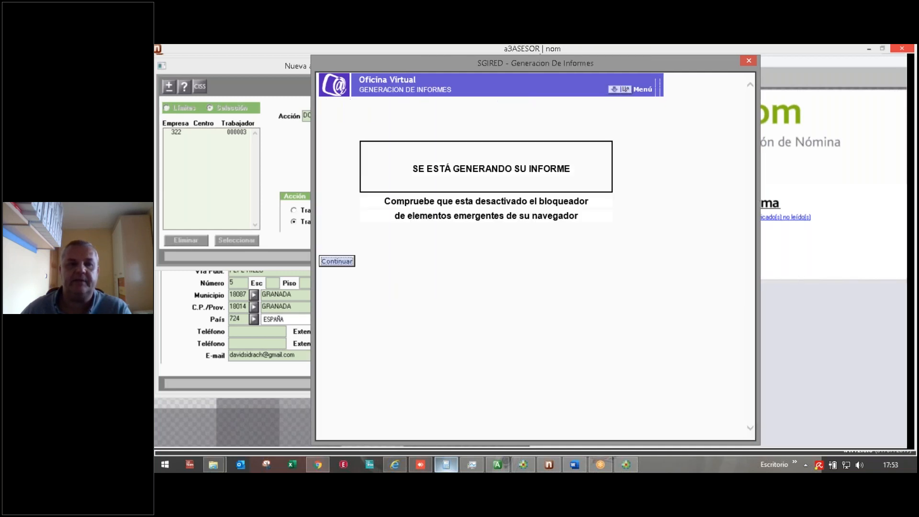
click(348, 259)
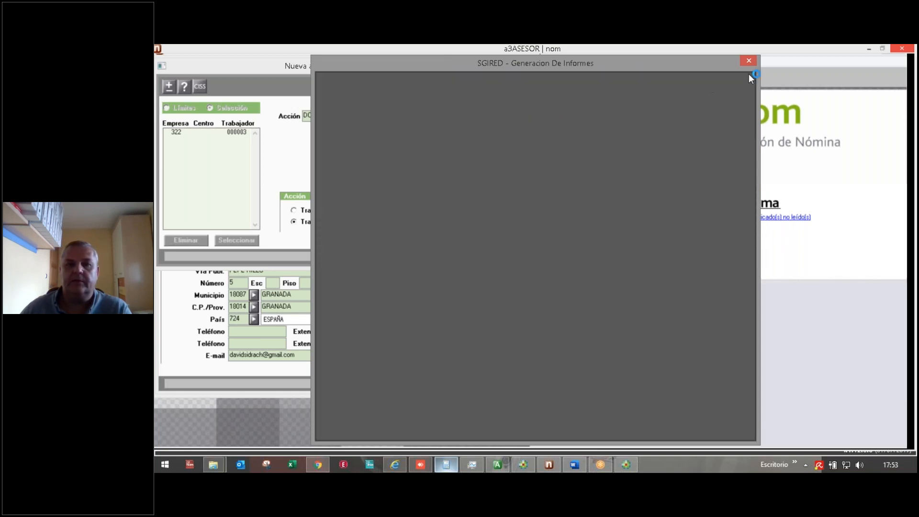
click(744, 62)
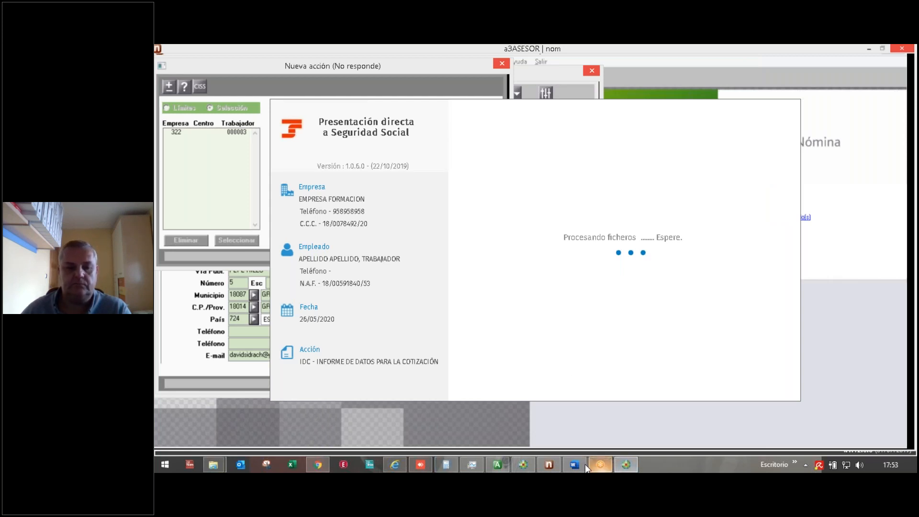
click(523, 464)
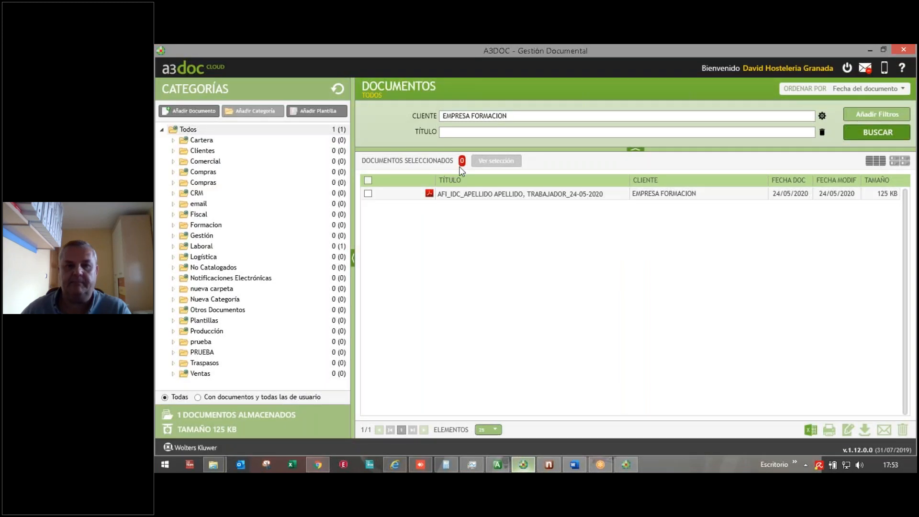
Step: Switch from A3DOC back to a3ASESOR nom's still-processing Social Security request window
click(548, 465)
click(626, 464)
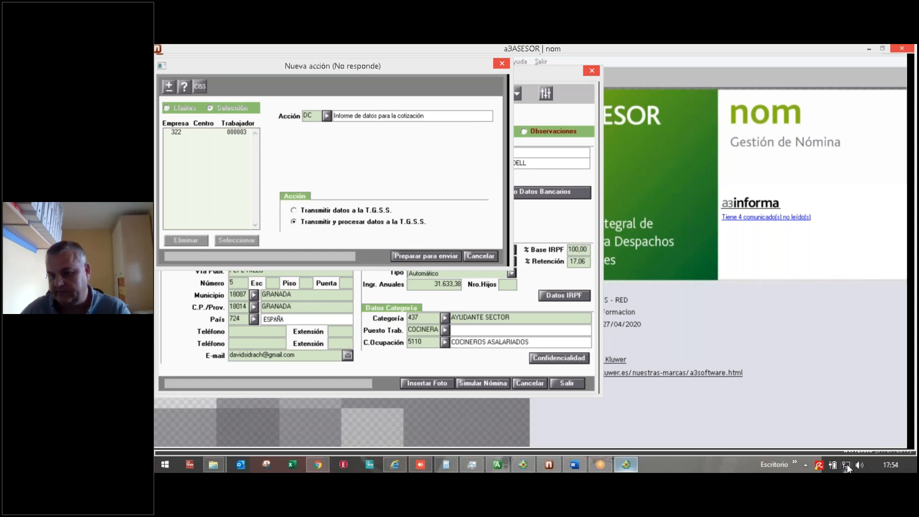
Step: Try the stalled A3NOMTGSS submission window, then bring the A3DOC Gestión Documental list forward
mouse_move(847, 464)
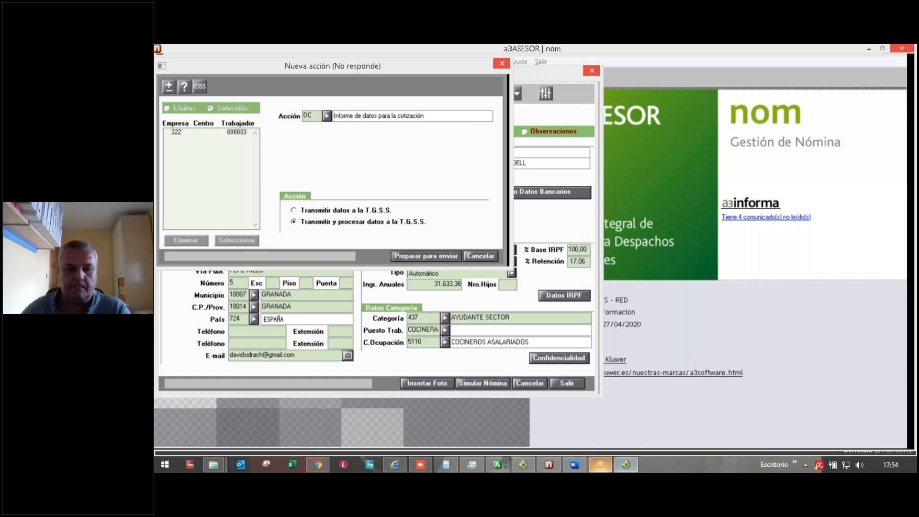
click(631, 466)
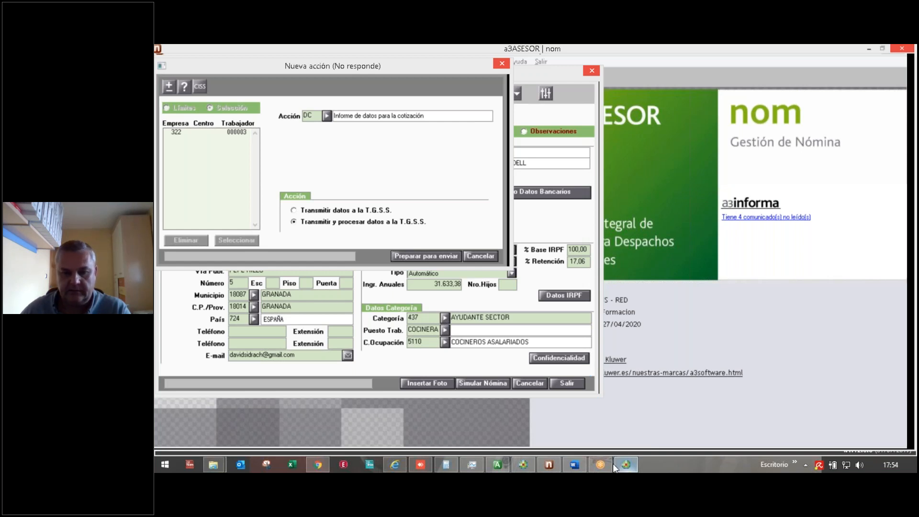
mouse_move(520, 467)
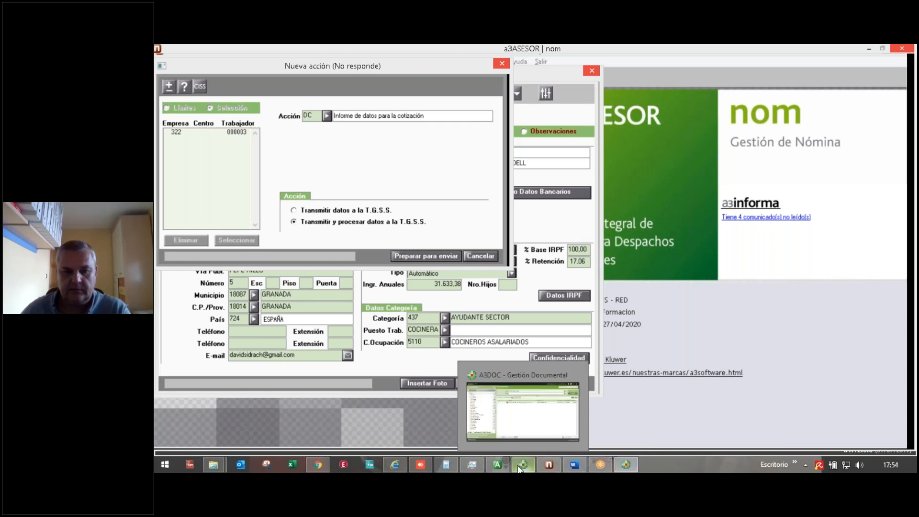
click(537, 412)
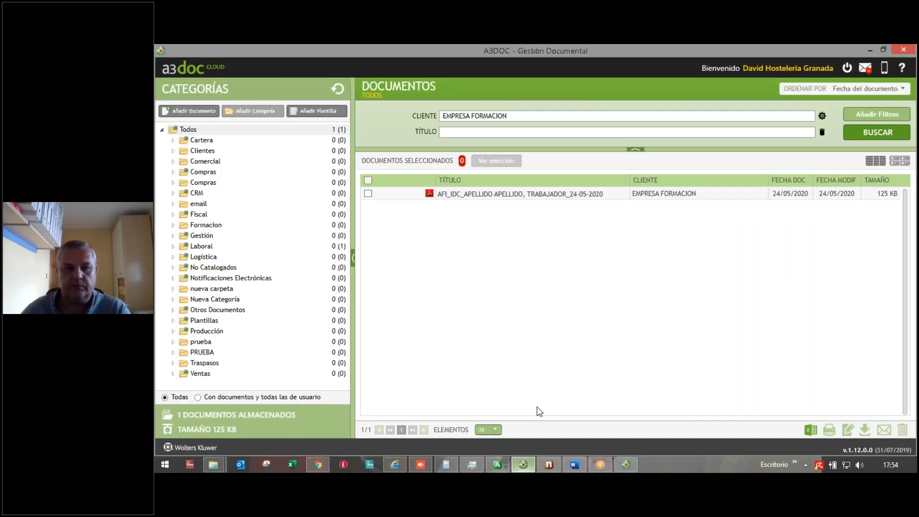
Step: Check running programs in Task Manager, then finalize the submission result with client sharing ticked
click(627, 464)
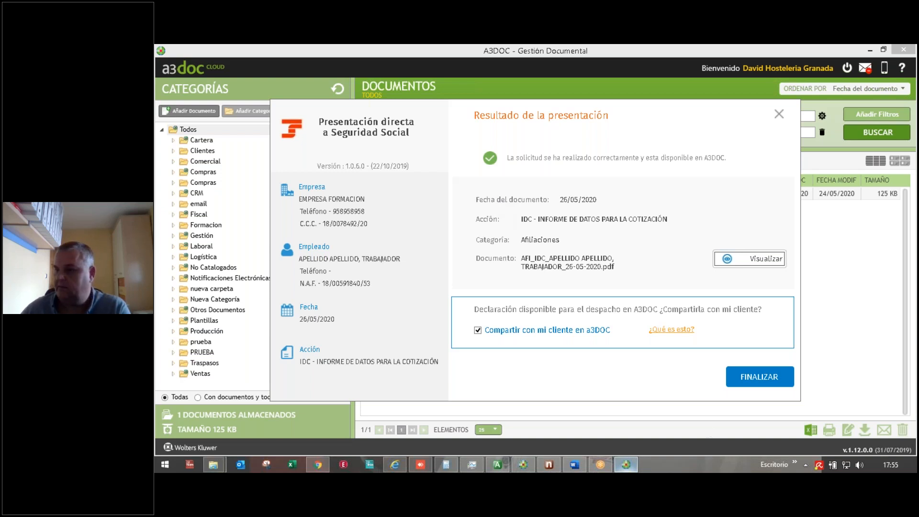
click(472, 464)
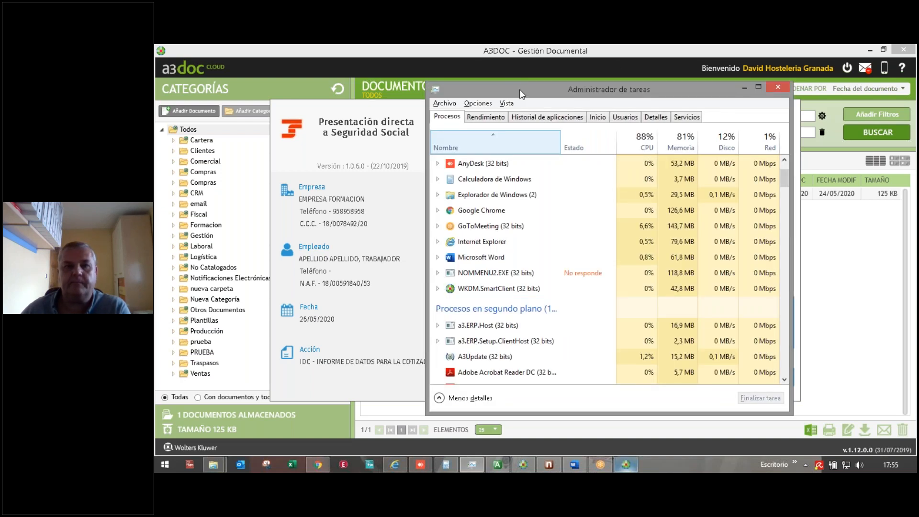
drag(535, 91, 916, 90)
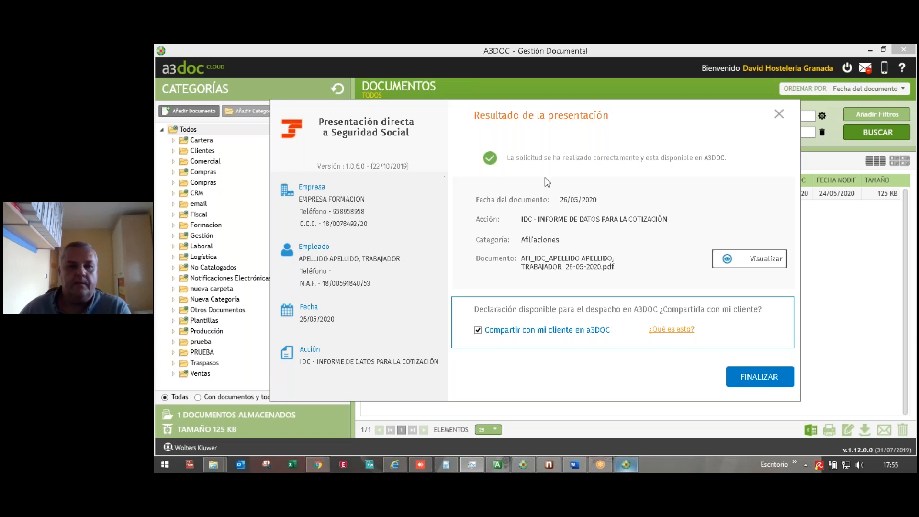
click(759, 377)
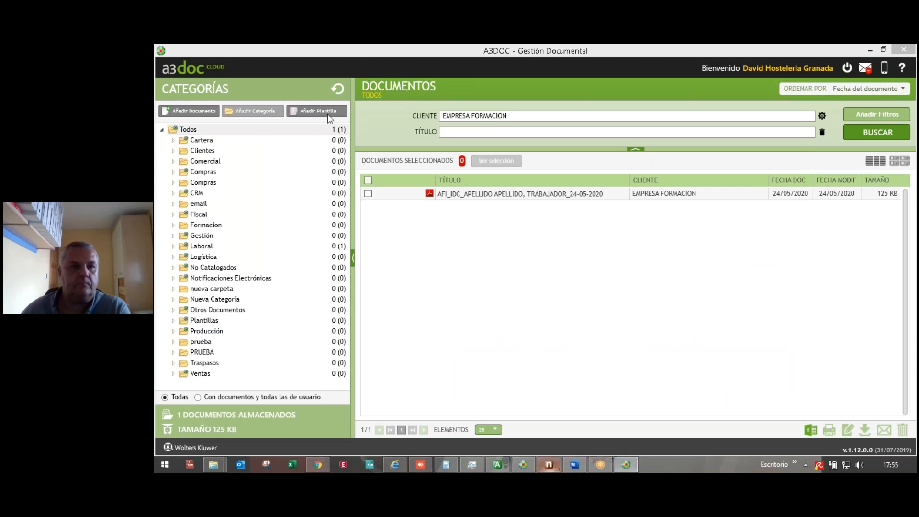
Step: Refresh A3DOC, view details of the new 26-05-2020 AFI_IDC PDF, then return to a3ASESOR nom
click(337, 89)
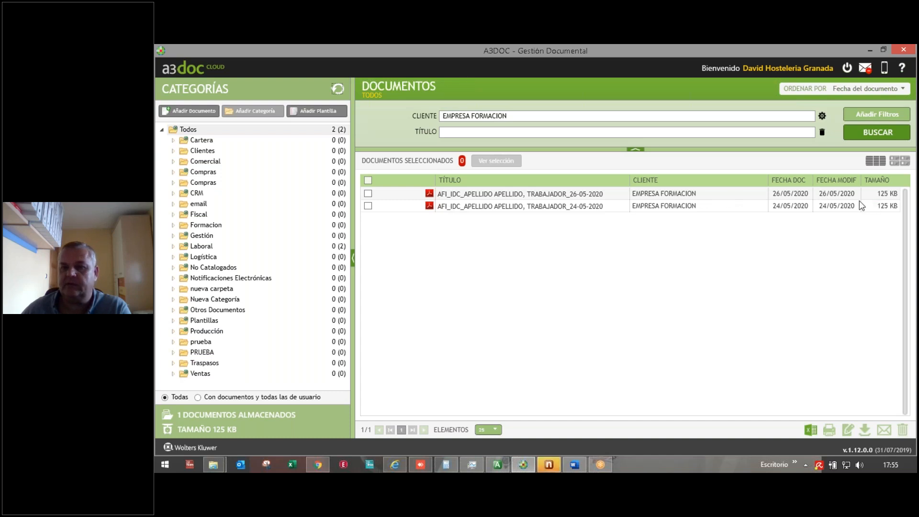
click(534, 197)
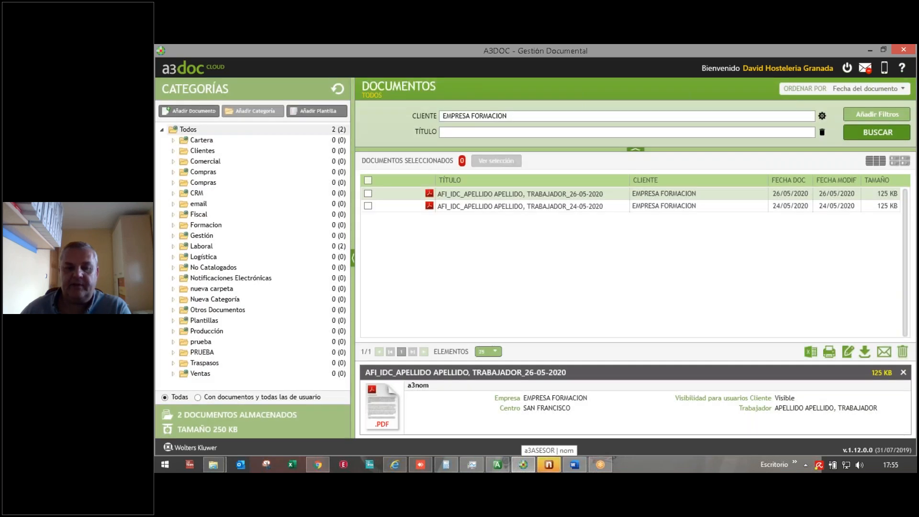
click(550, 463)
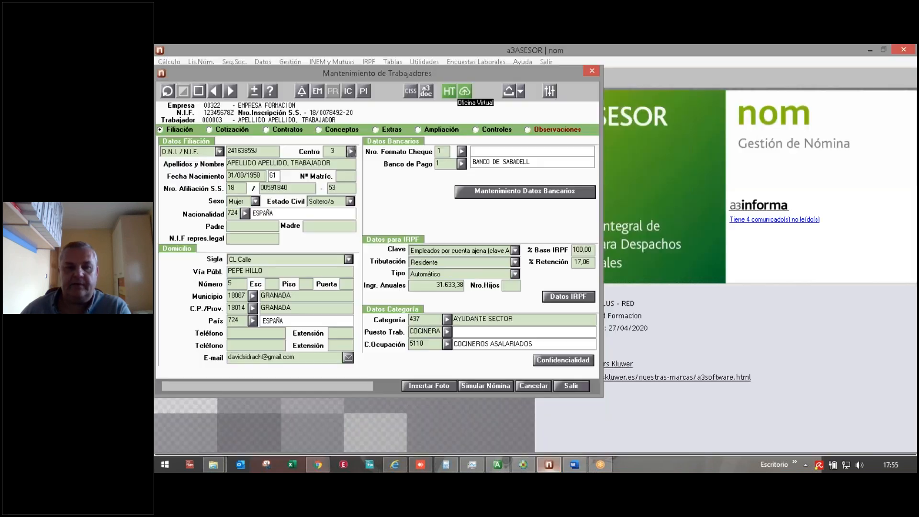
Step: Browse and cancel the Oficina Virtual actions list for worker 000003, then close the worker record
click(467, 91)
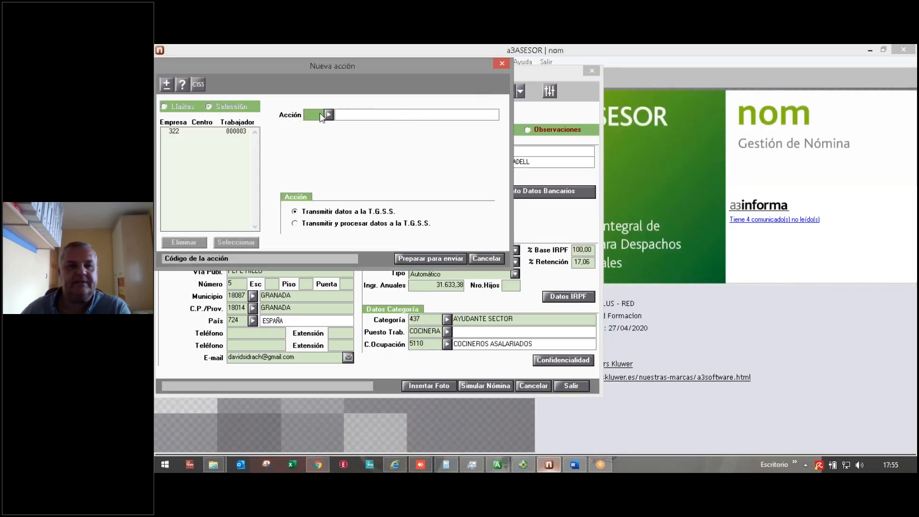
click(325, 119)
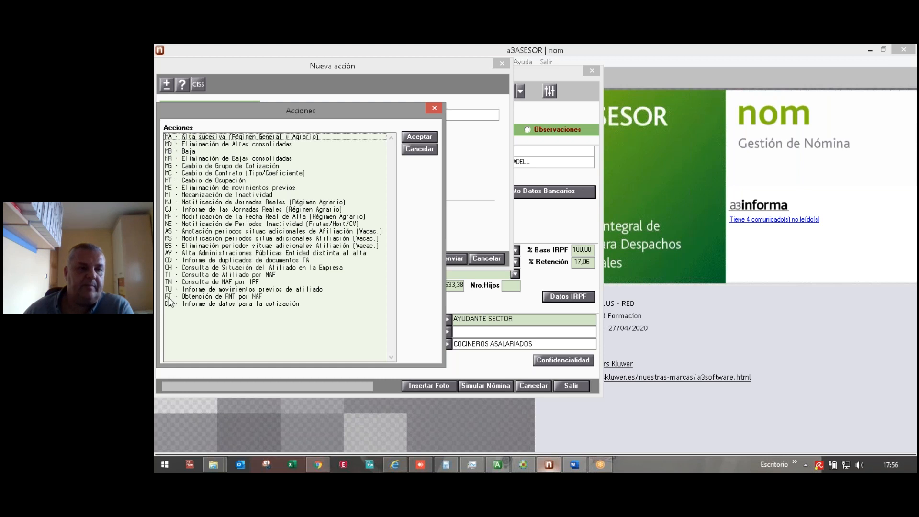
click(420, 149)
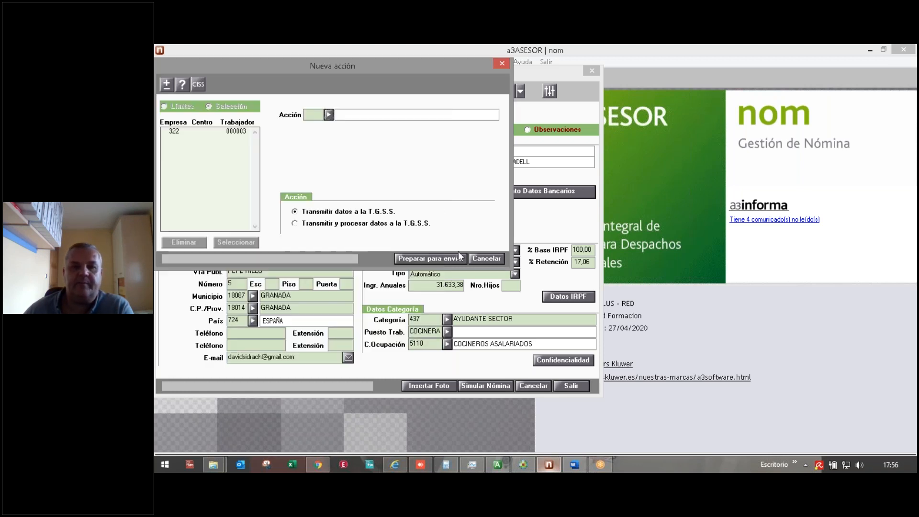
click(482, 260)
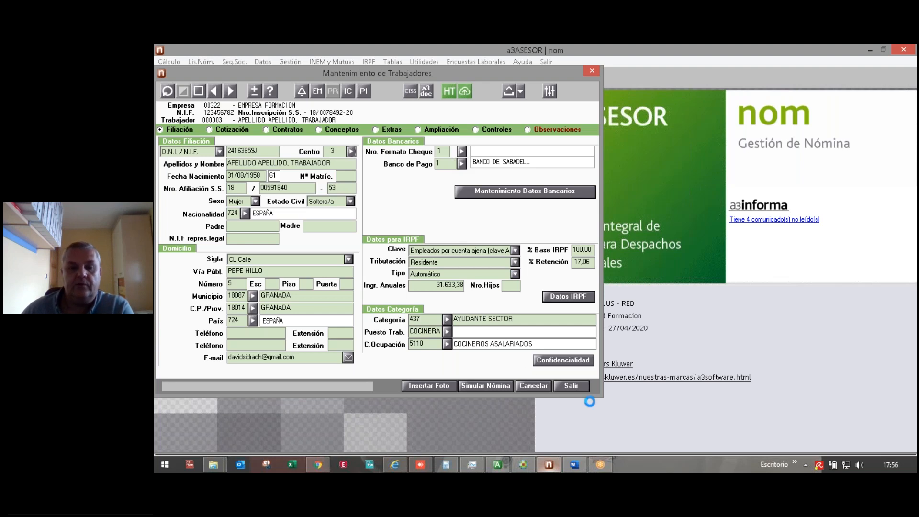
click(577, 386)
Step: Confirm company 322 links A3ECO professional 00322 EMPRESA FORMACION, then close Mantenimiento Datos
click(263, 61)
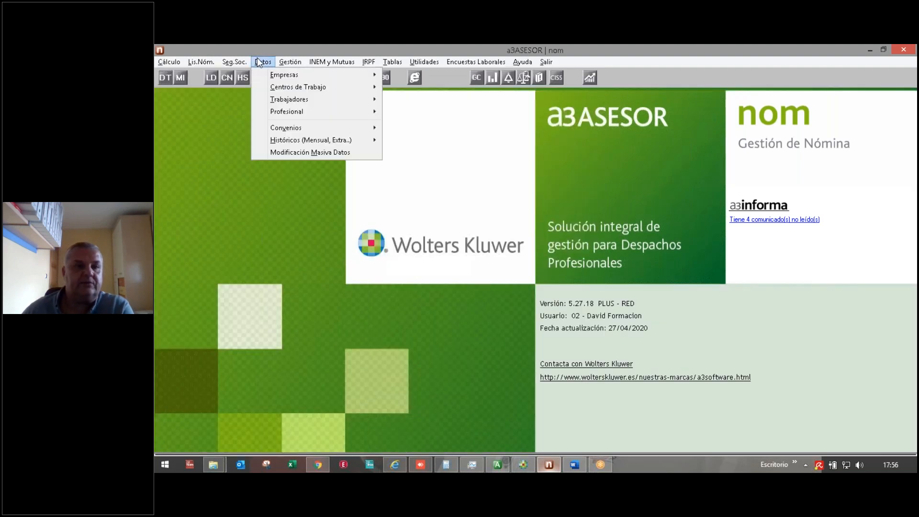
mouse_move(274, 79)
click(421, 76)
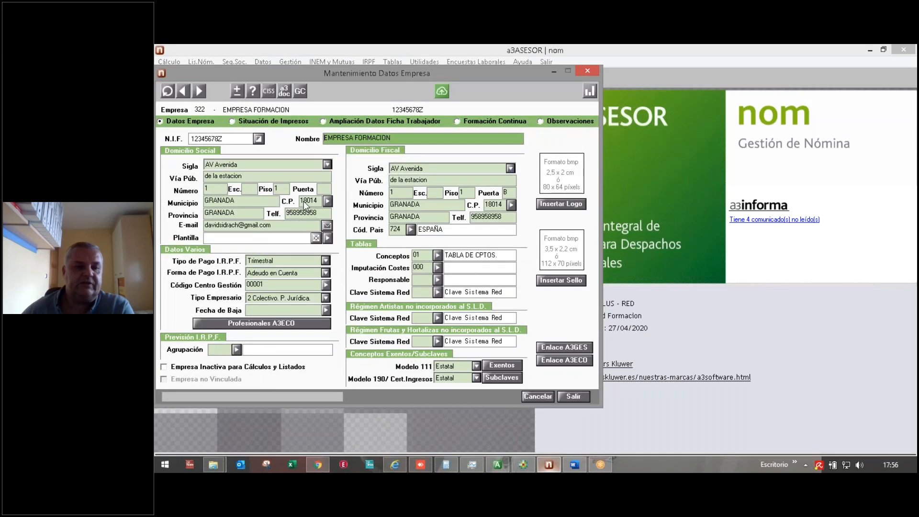
click(283, 324)
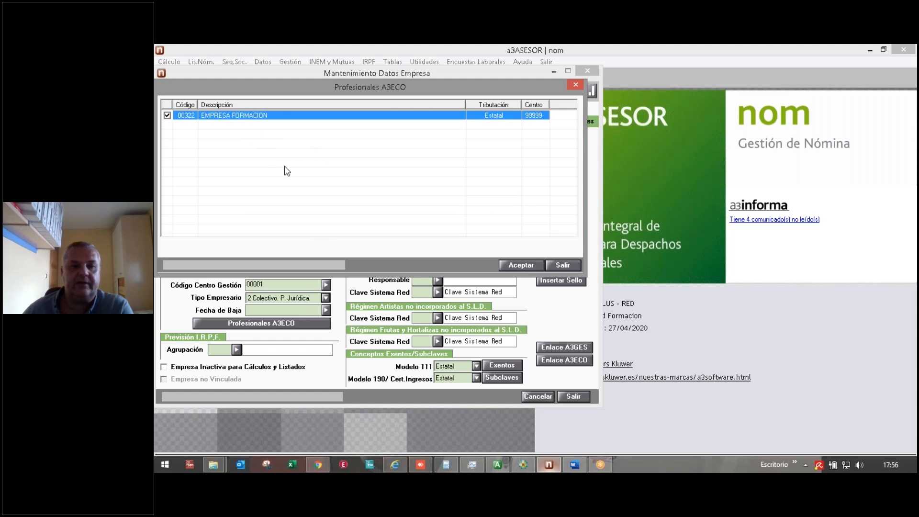
click(562, 265)
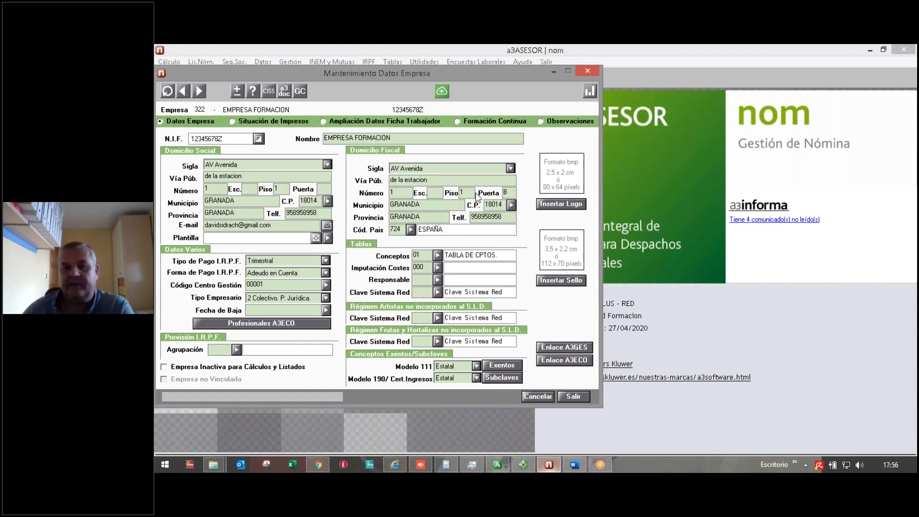
click(574, 398)
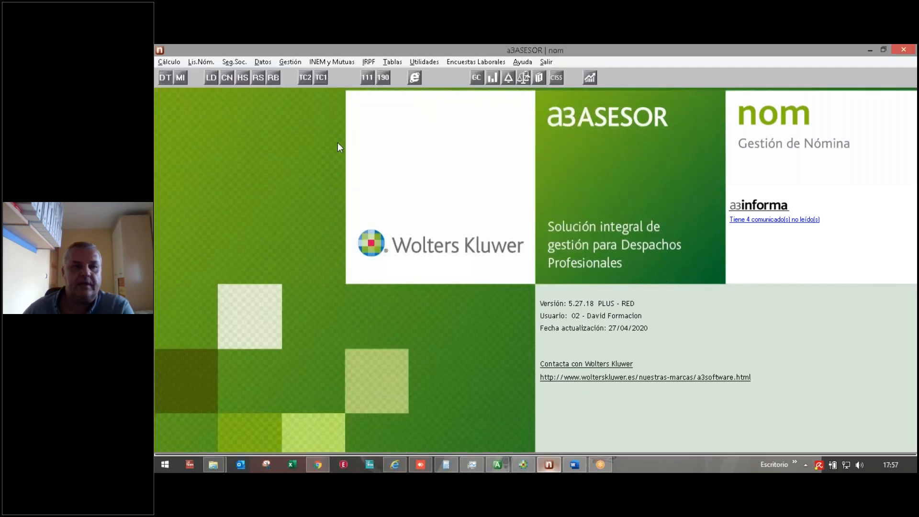
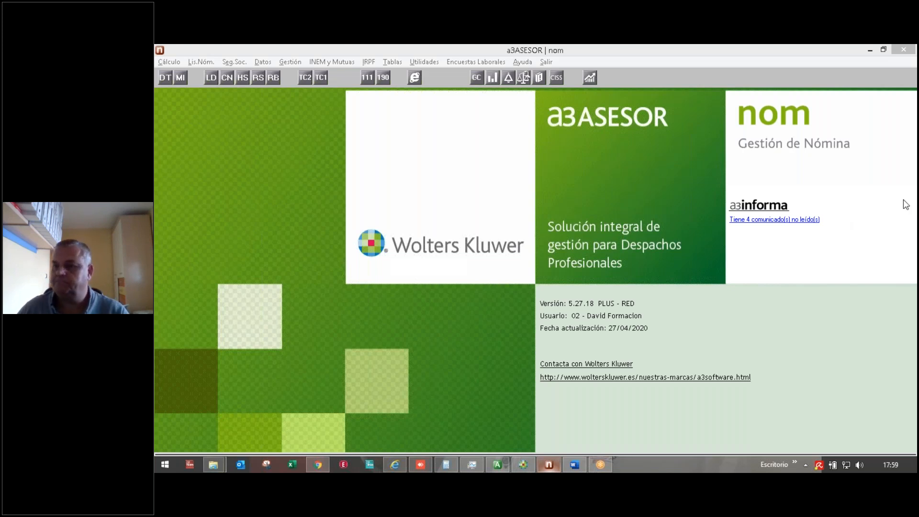
Step: Back in a3ASESOR nom, open the analytic report generator's Formatos list via Gestión > Generador de informes
click(346, 167)
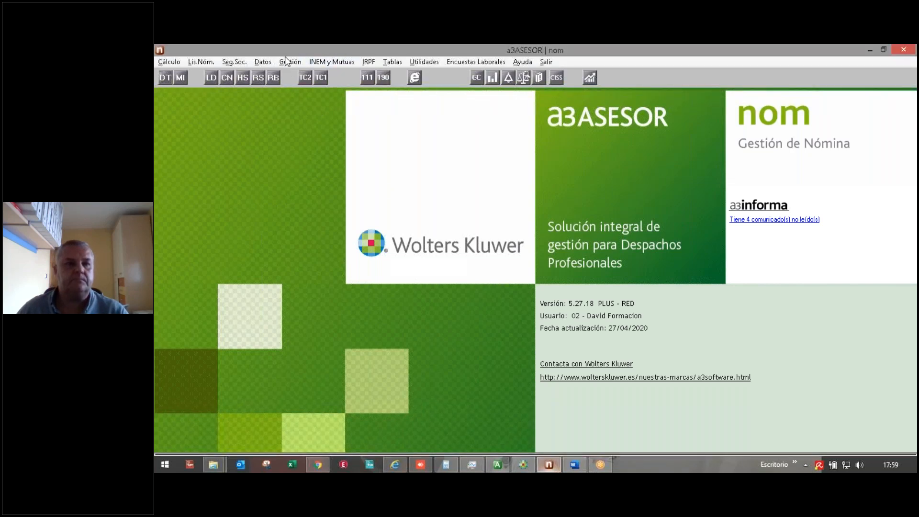
click(292, 464)
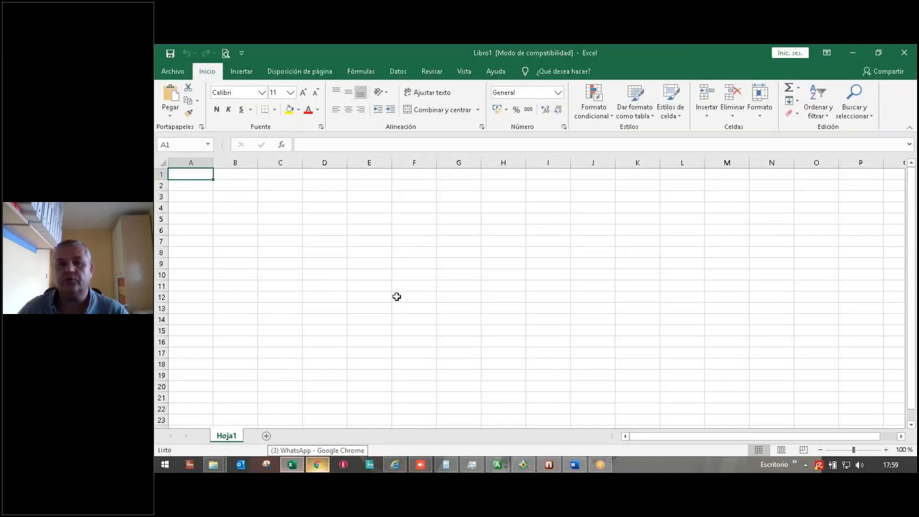
click(541, 468)
click(291, 62)
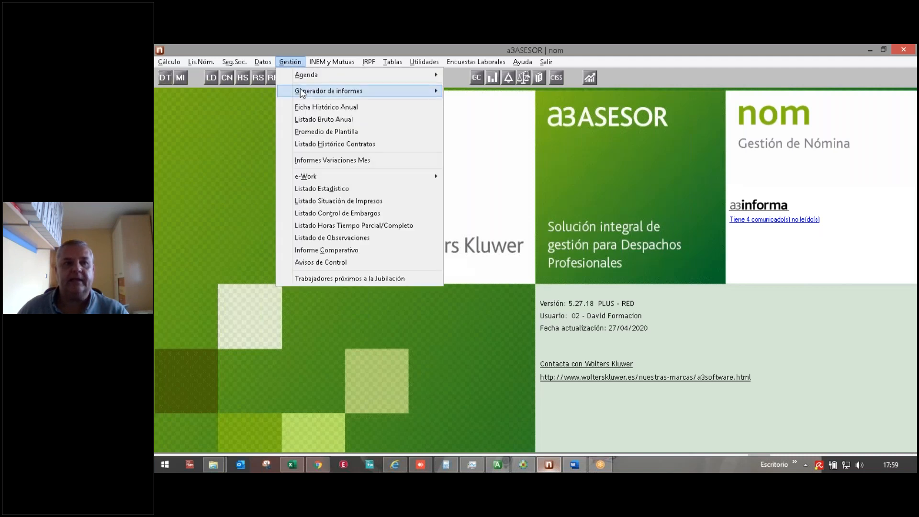
mouse_move(421, 91)
click(453, 91)
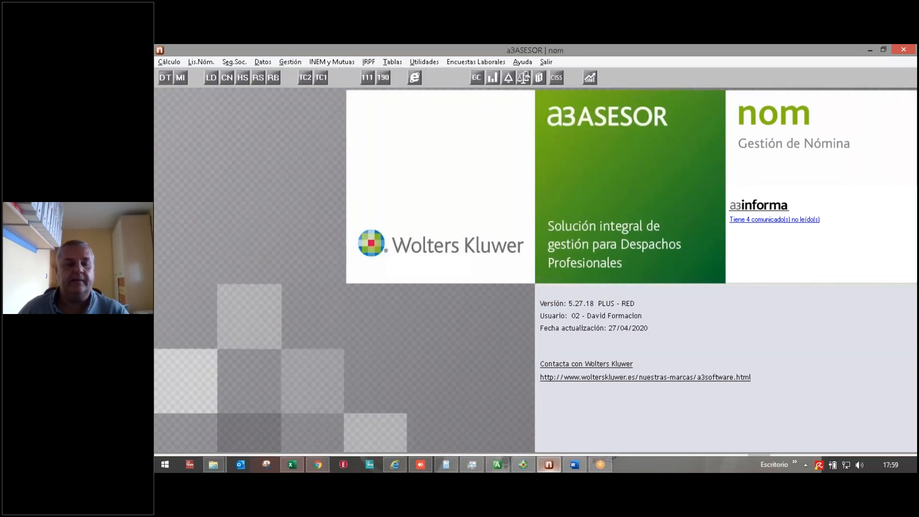
click(359, 116)
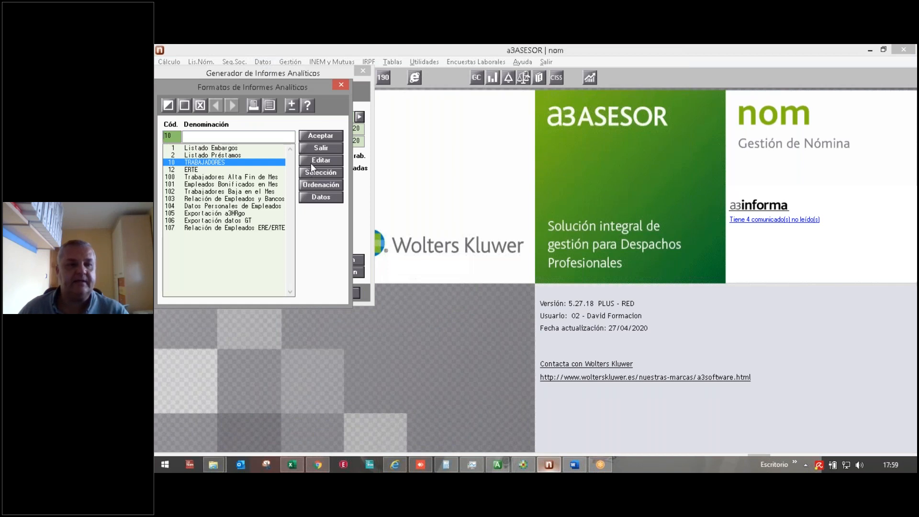
Step: Review the TRABAJADORES format's selection conditions and page layout, closing both without changes
click(311, 172)
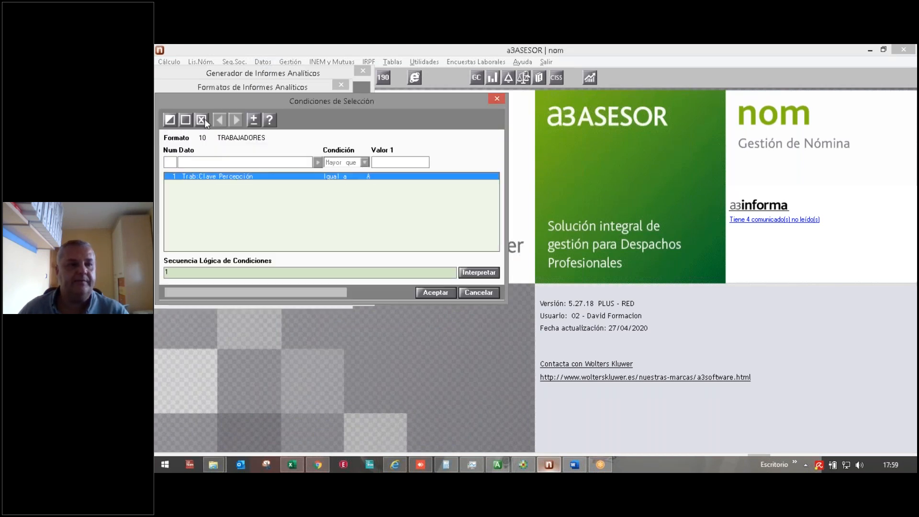
click(478, 293)
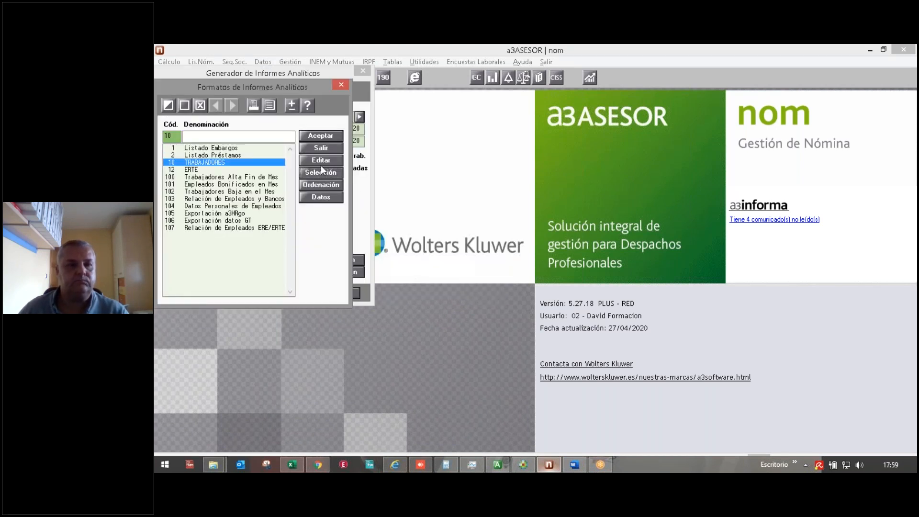
click(320, 160)
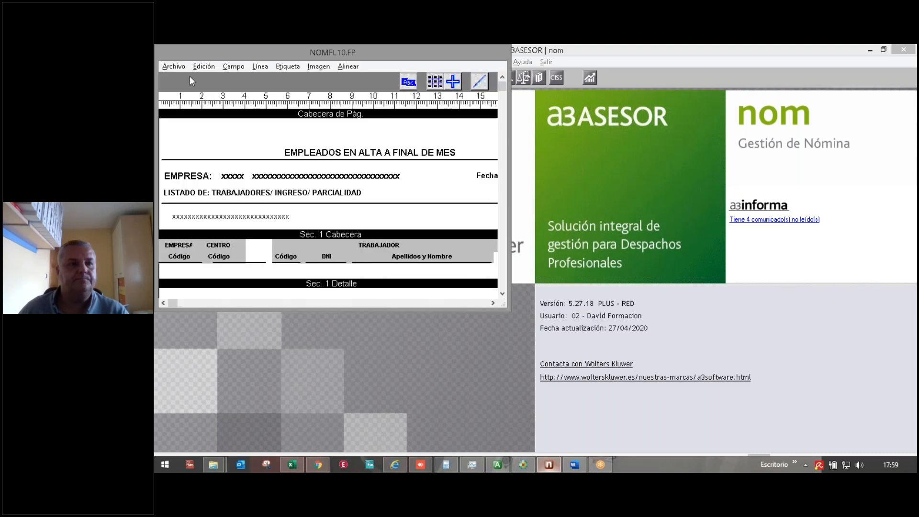
drag(393, 53, 440, 90)
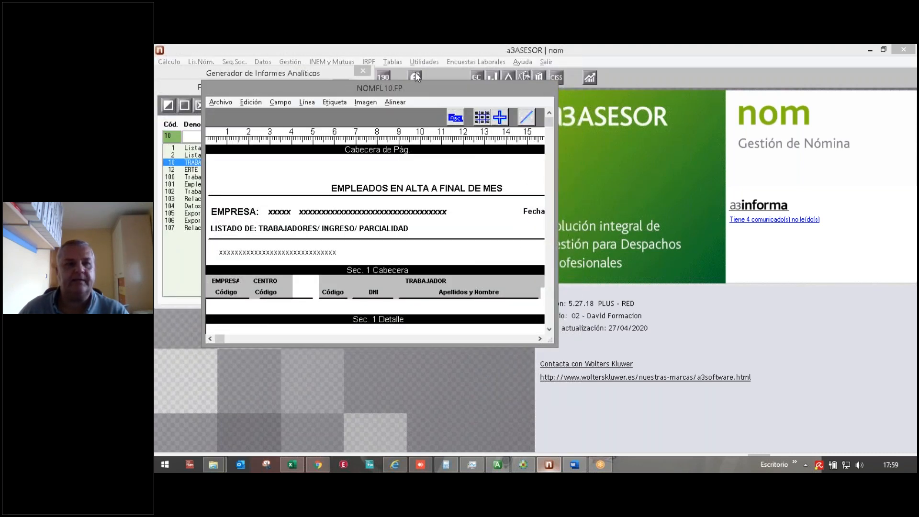
click(228, 103)
click(230, 165)
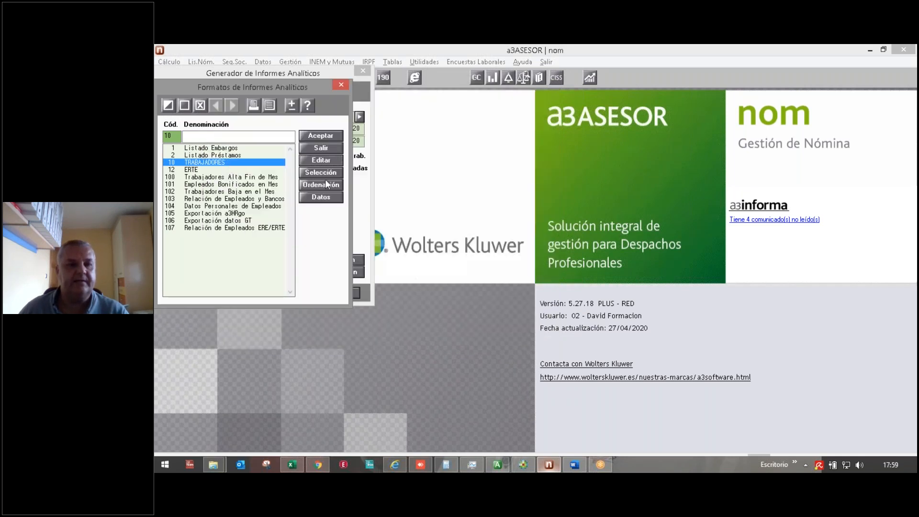
click(310, 196)
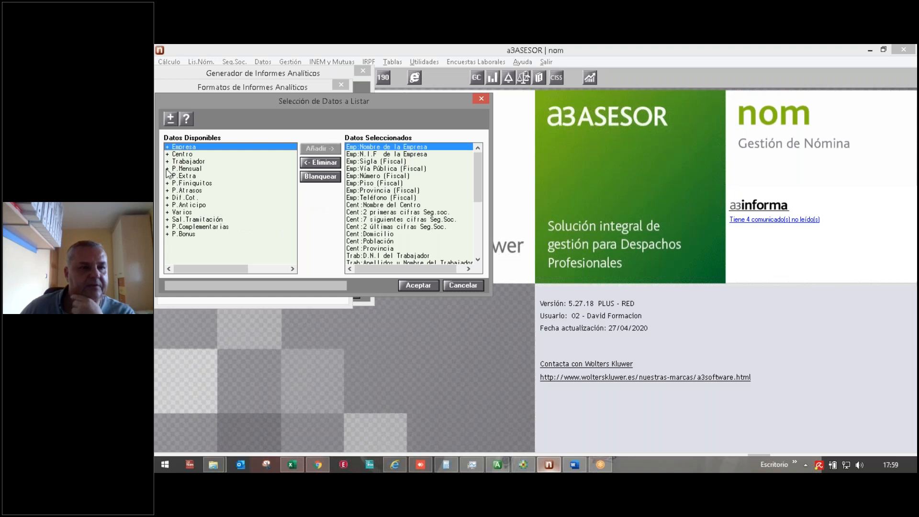
click(168, 163)
click(167, 162)
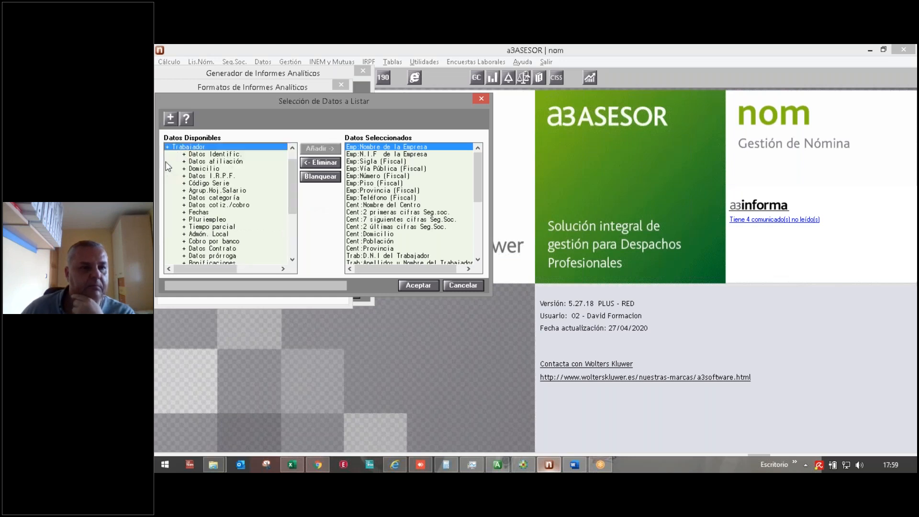
click(186, 213)
click(187, 214)
drag(225, 276, 245, 275)
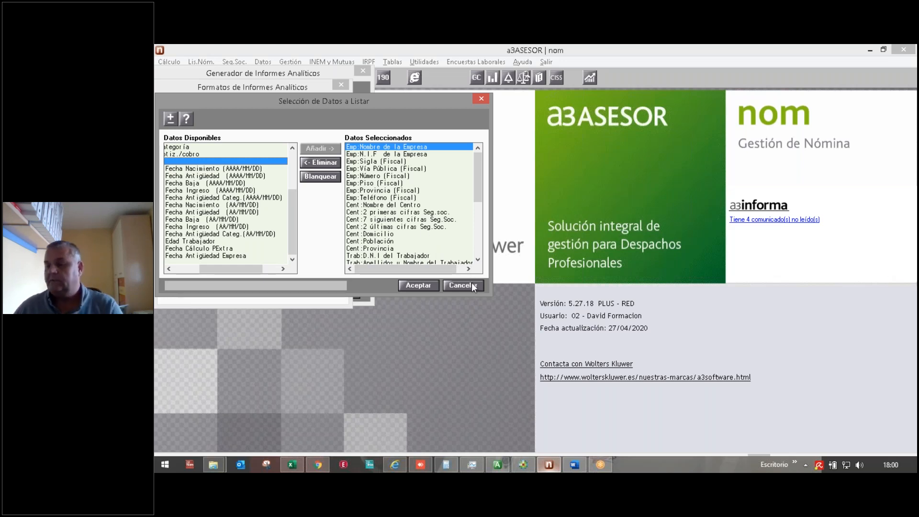
click(813, 285)
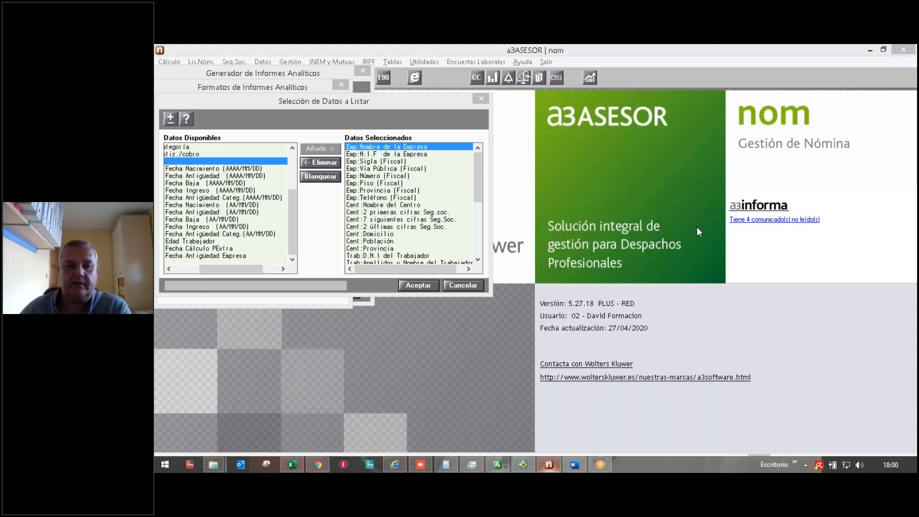
click(461, 286)
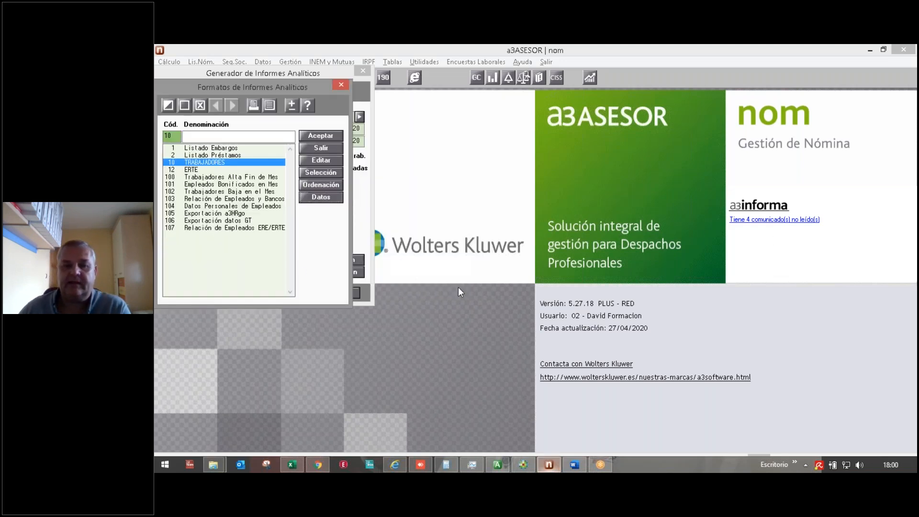